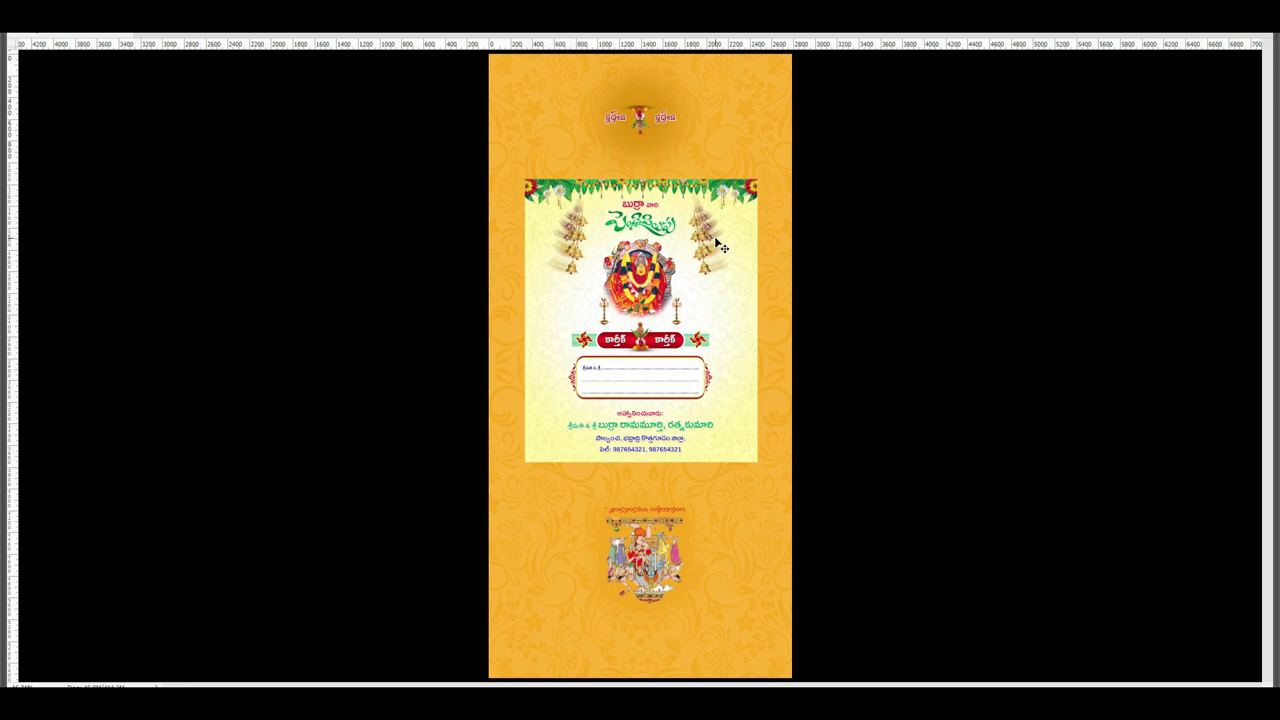
key("Tab")
key("Tab")
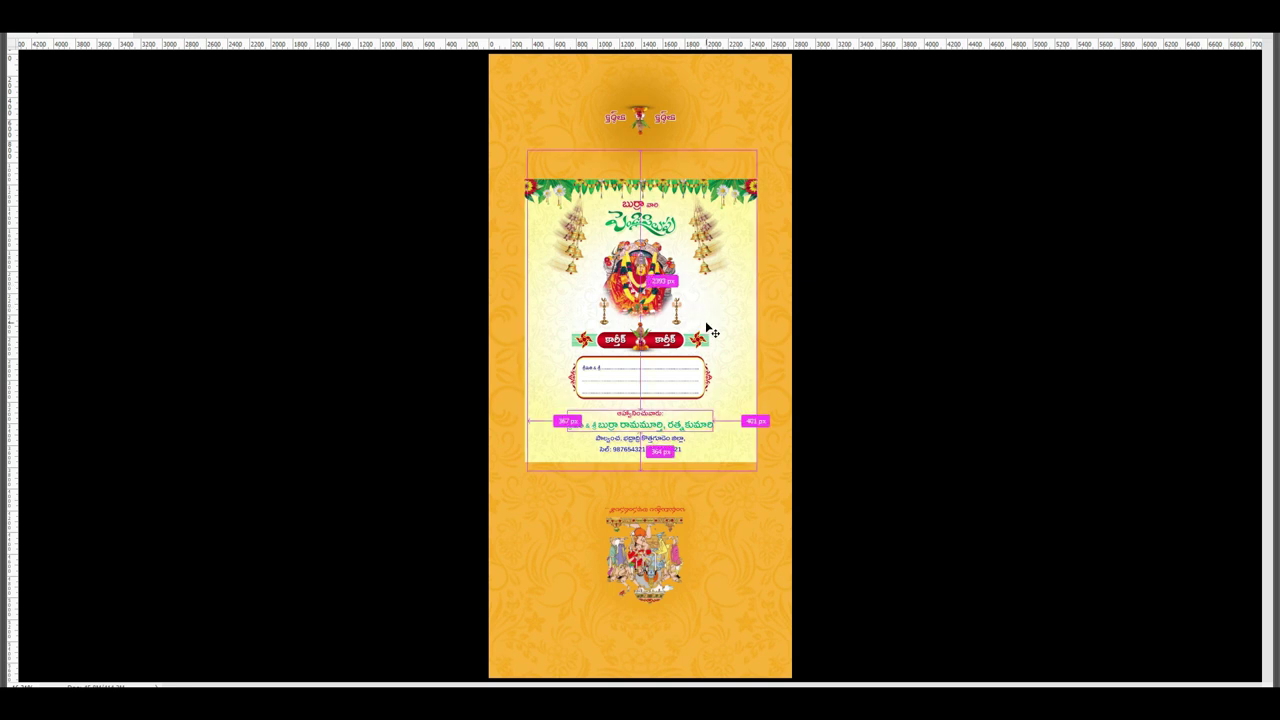
Set up a new print document in millimetres, 180 mm wide and 220 mm high
key("ctrl+n")
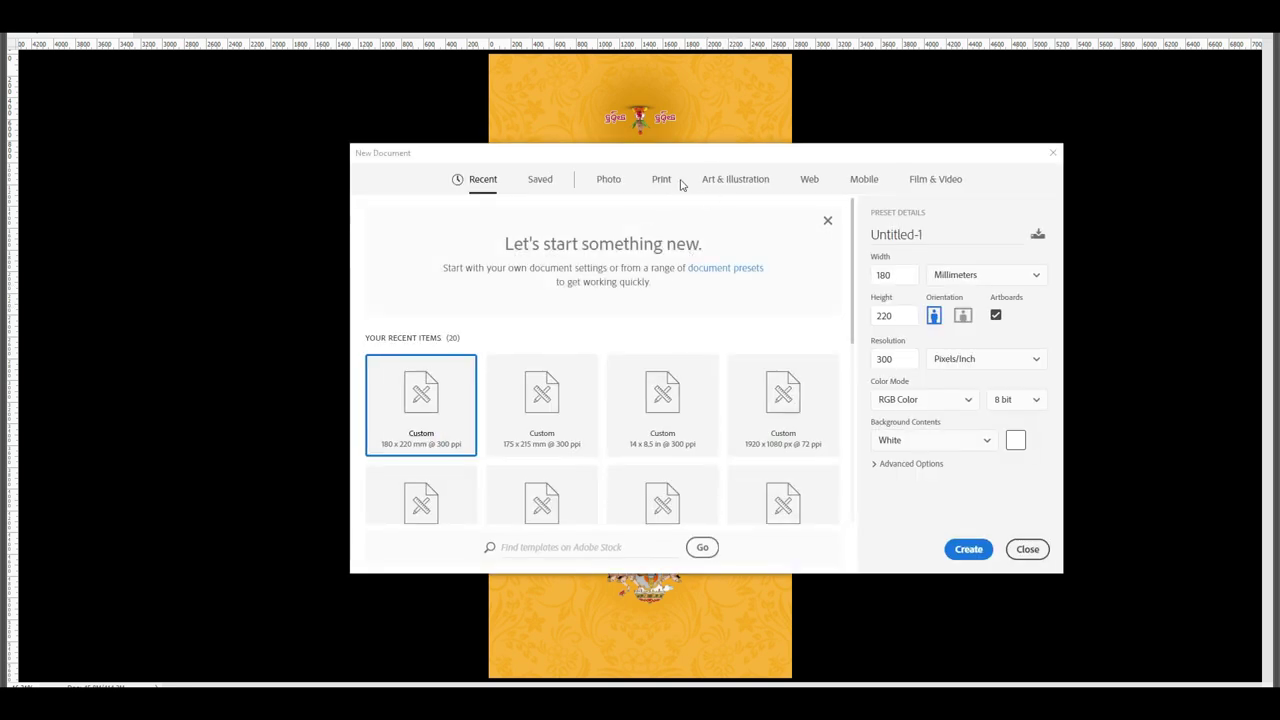
left_click(661, 183)
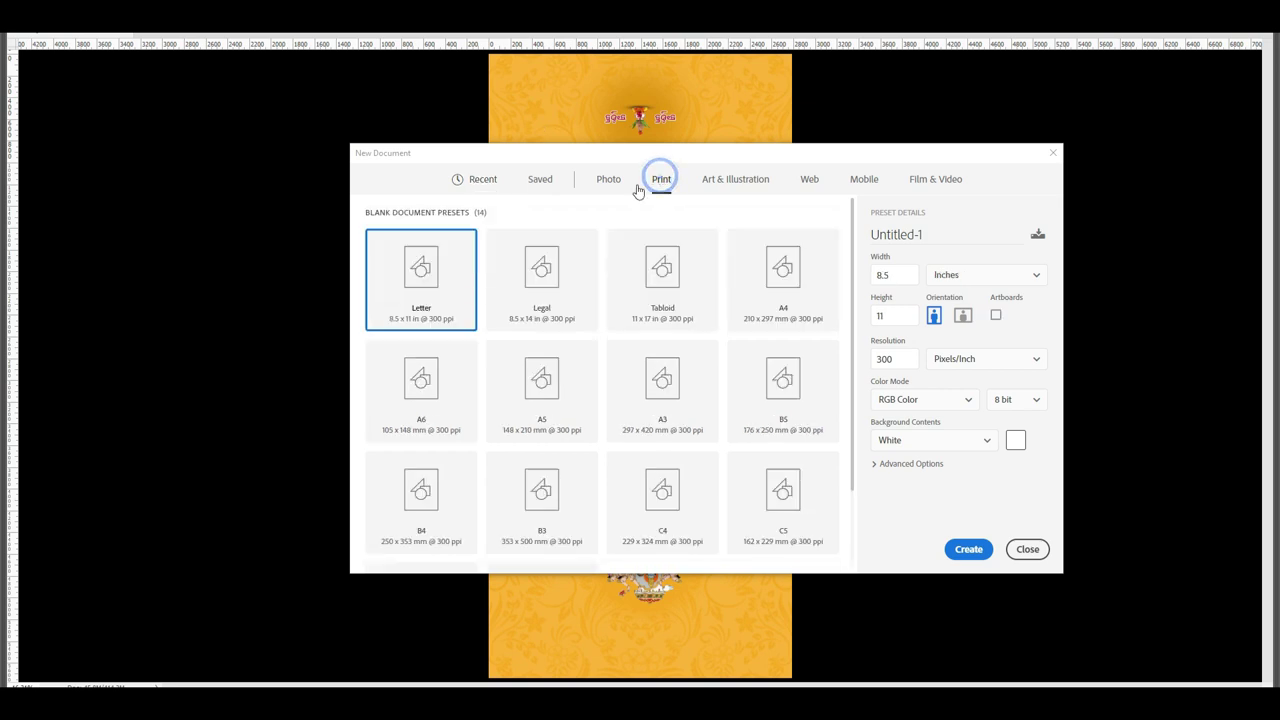
left_click(986, 279)
left_click(958, 367)
left_click_drag(907, 275, 745, 269)
type("12")
key("BackSpace")
key("BackSpace")
type("180")
key("Tab")
type("220")
key("Tab")
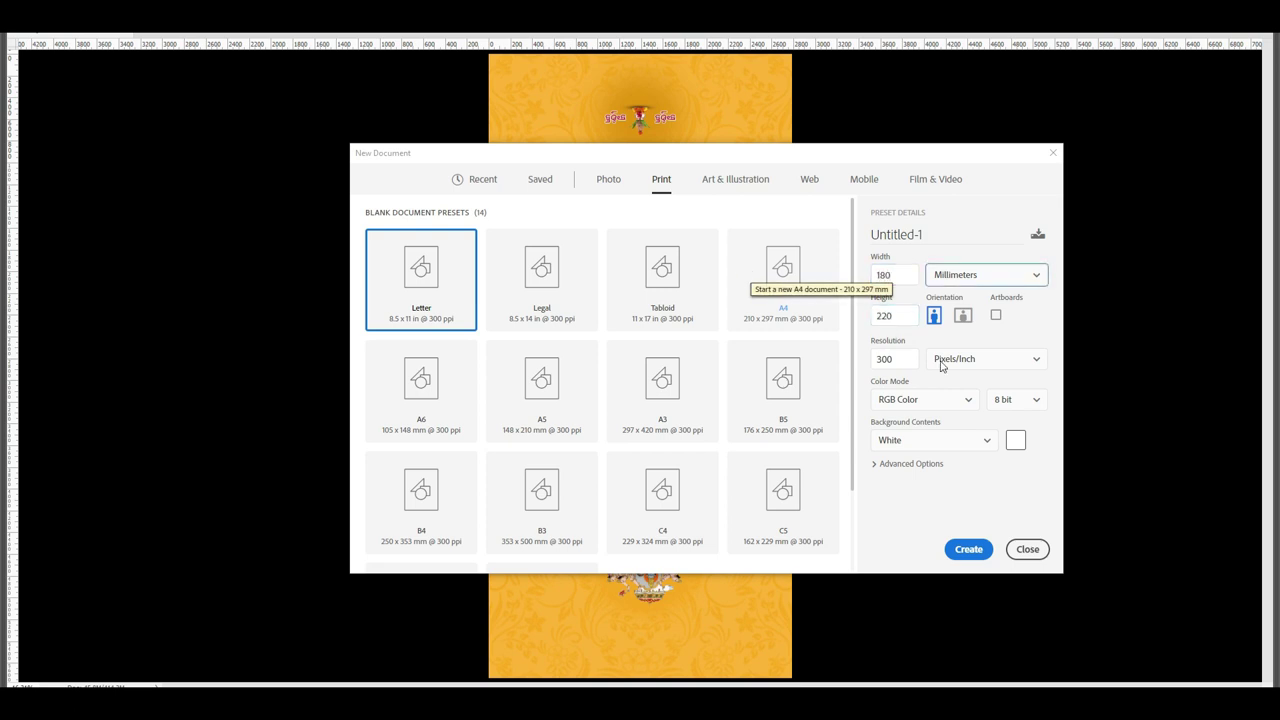
Enable artboards for the new document and create it in RGB Color mode
left_click(995, 316)
left_click(928, 398)
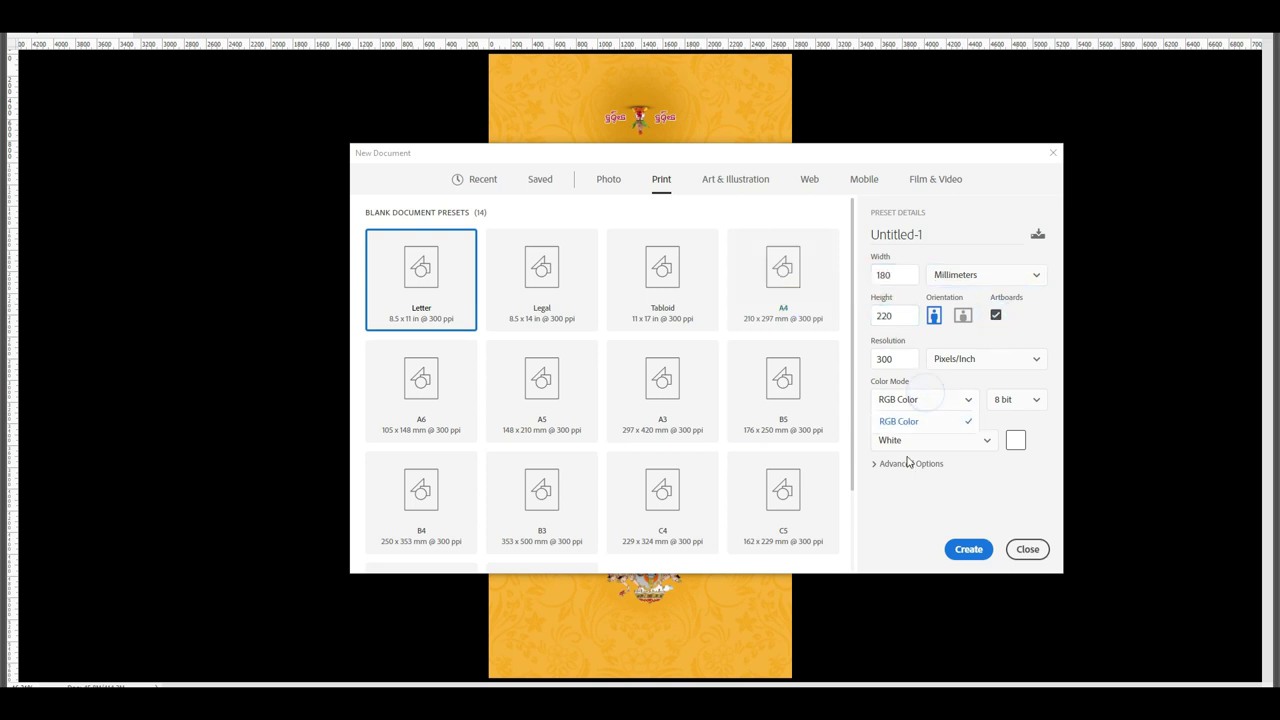
left_click(943, 398)
left_click(945, 398)
left_click(952, 398)
left_click(995, 316)
left_click(952, 399)
left_click(914, 490)
left_click(995, 318)
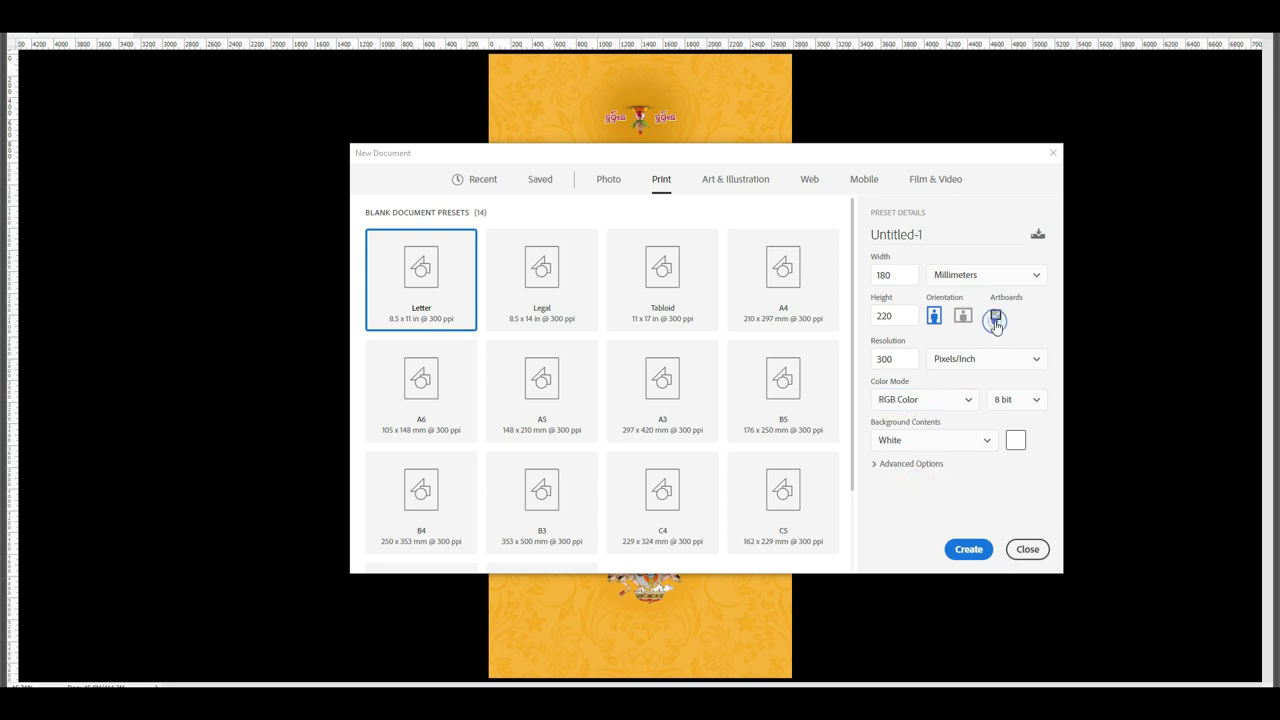
left_click(968, 549)
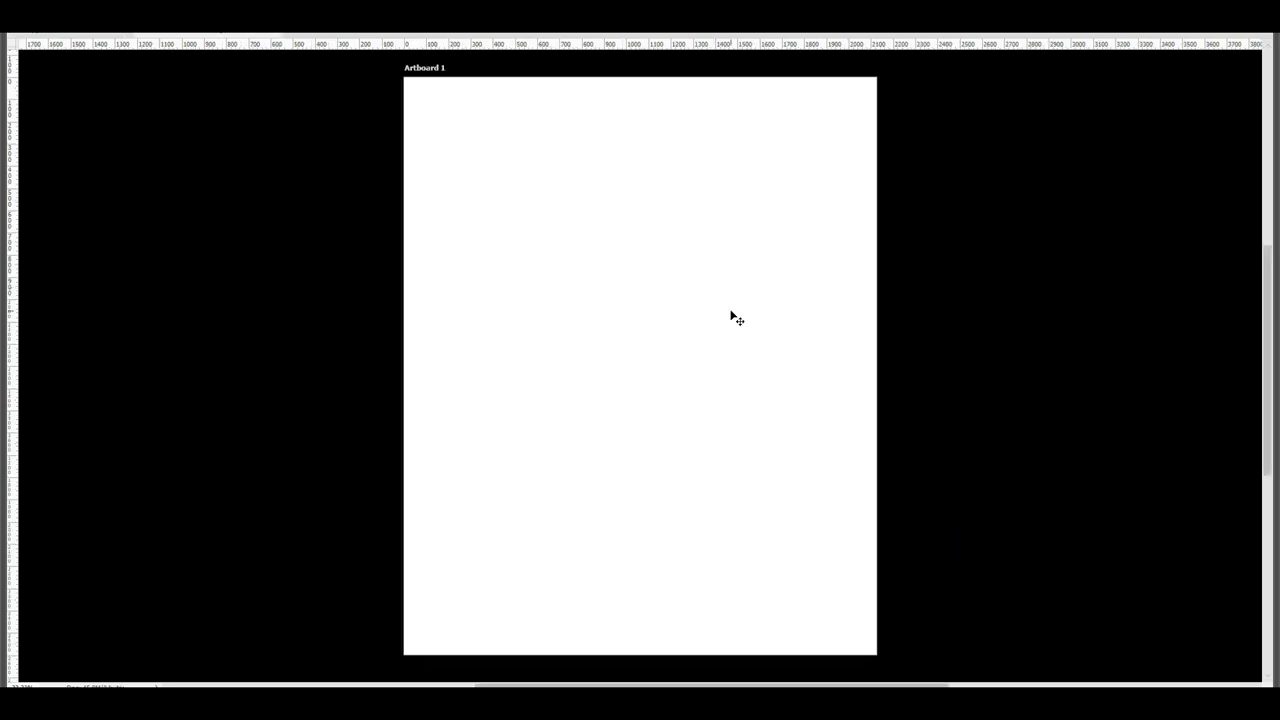
Convert the new document to CMYK Color without merging its layers
key("alt+i")
key("m")
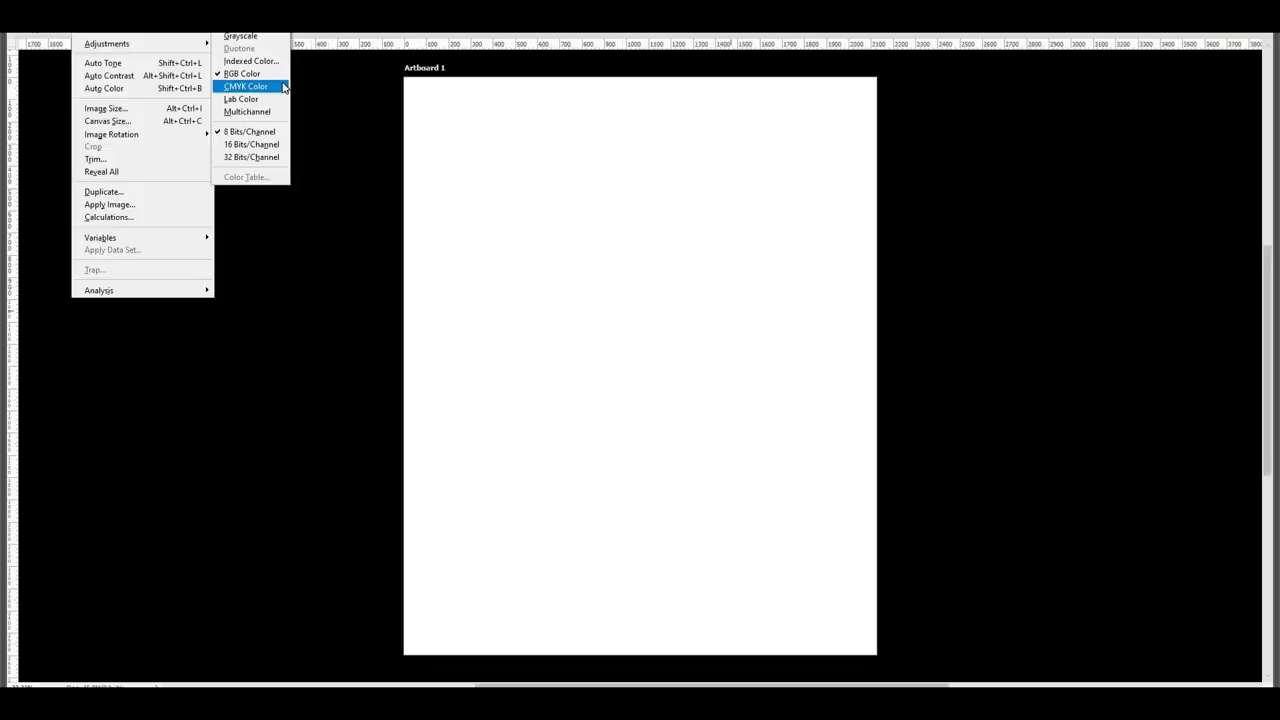
left_click(283, 88)
left_click(725, 260)
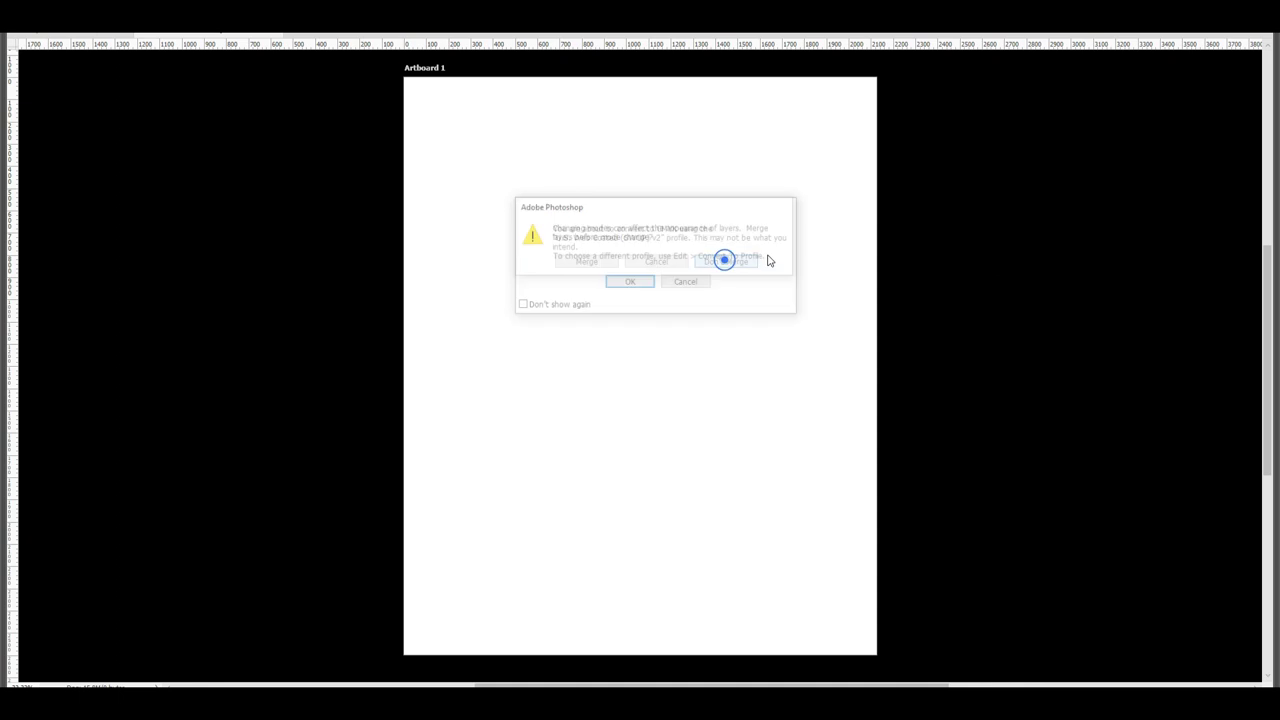
left_click(614, 280)
key("ctrl+minus")
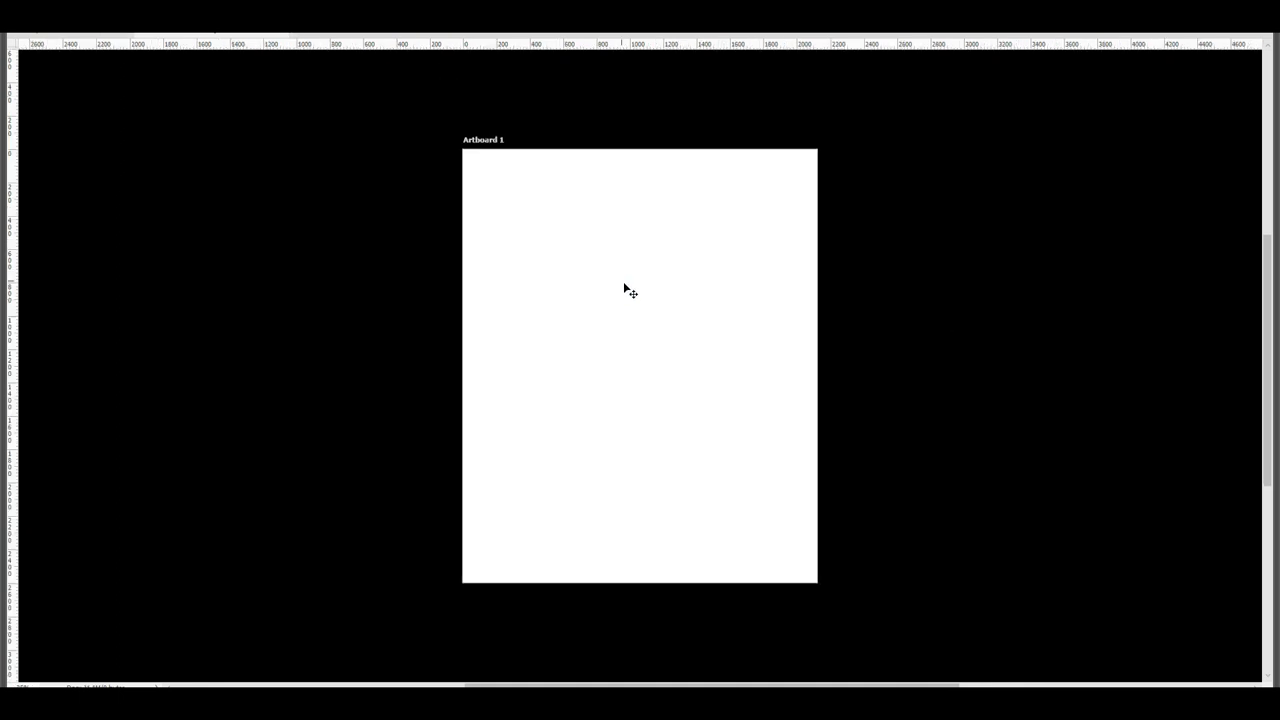
Compare the finished cover design with the blank artboard document
left_click(104, 36)
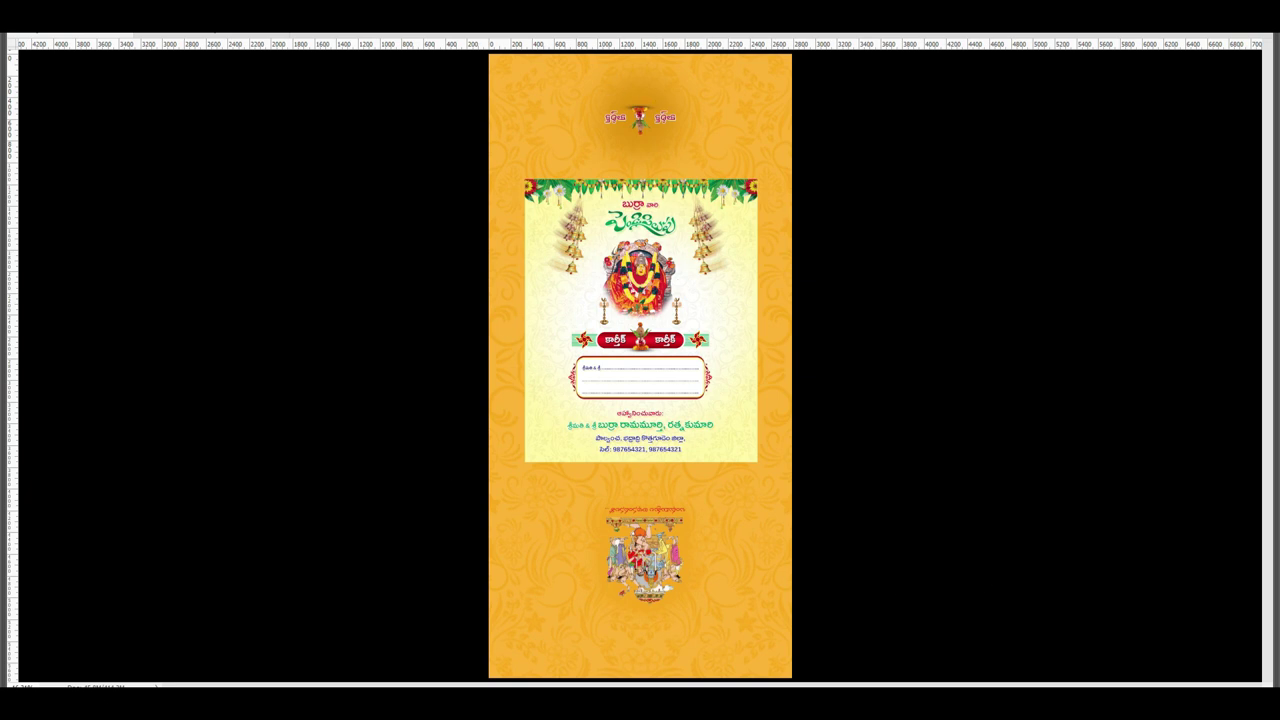
left_click(214, 35)
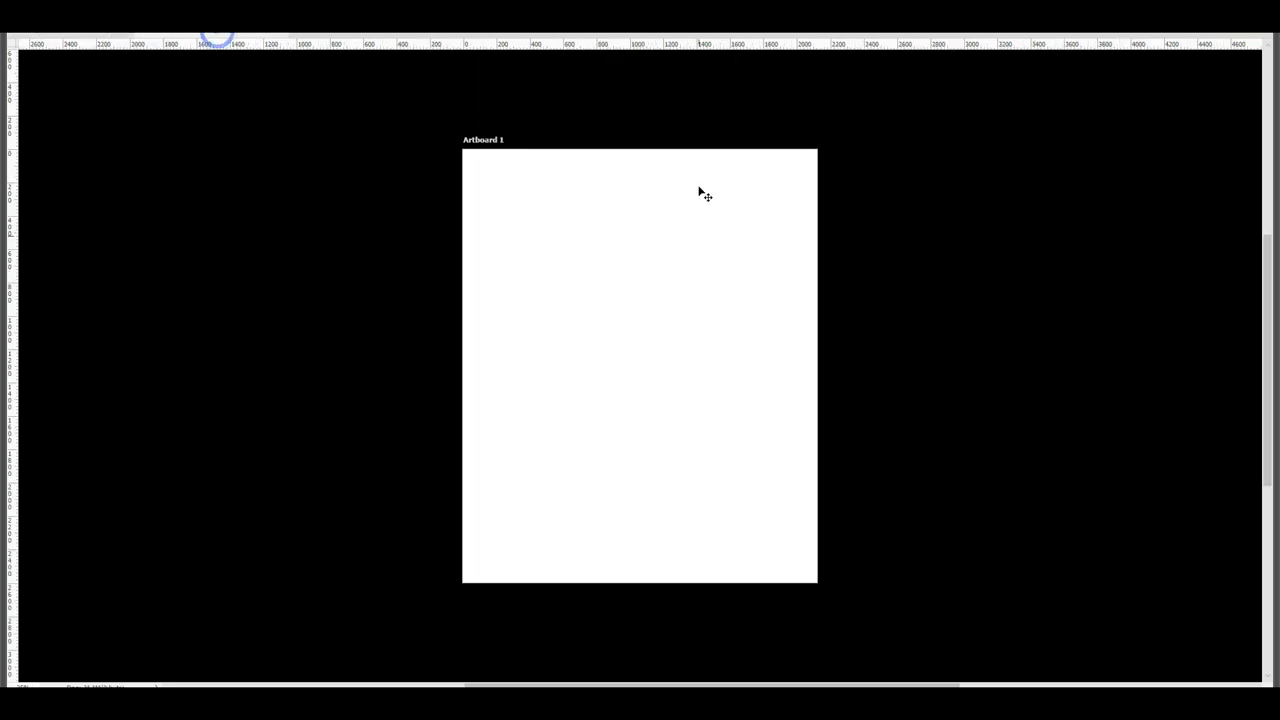
left_click(100, 38)
left_click(214, 36)
left_click(100, 37)
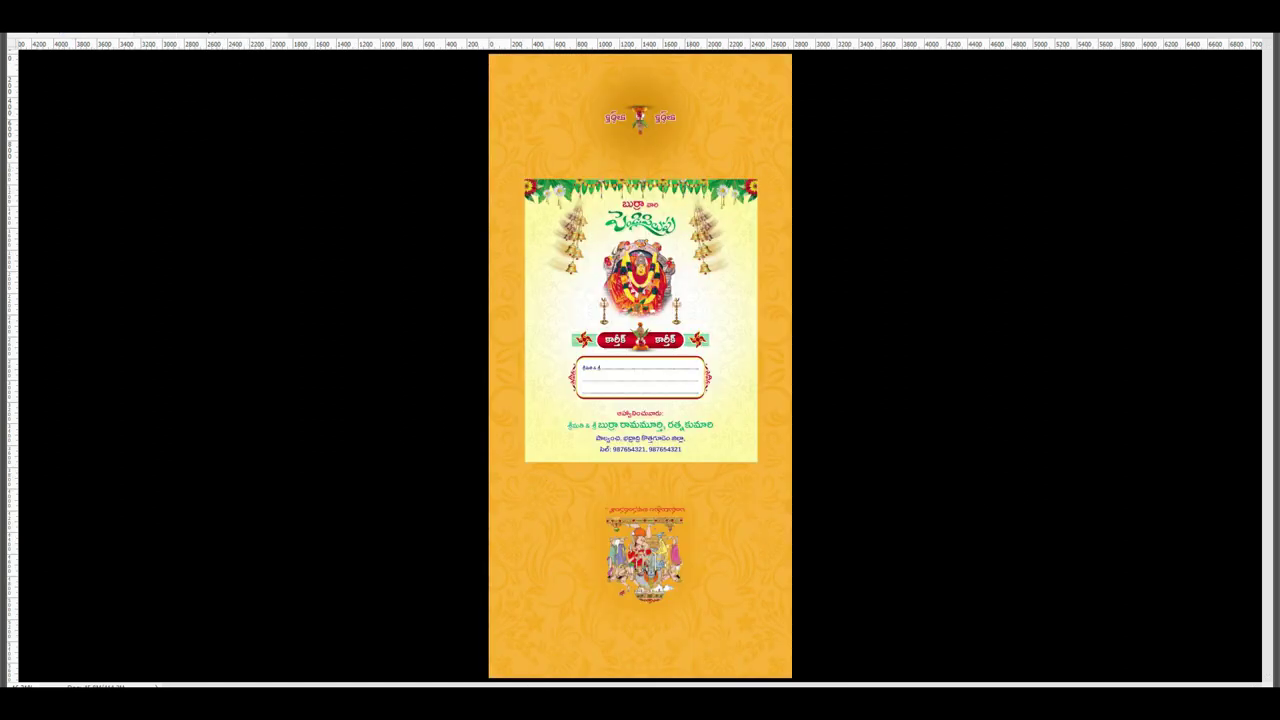
left_click(214, 36)
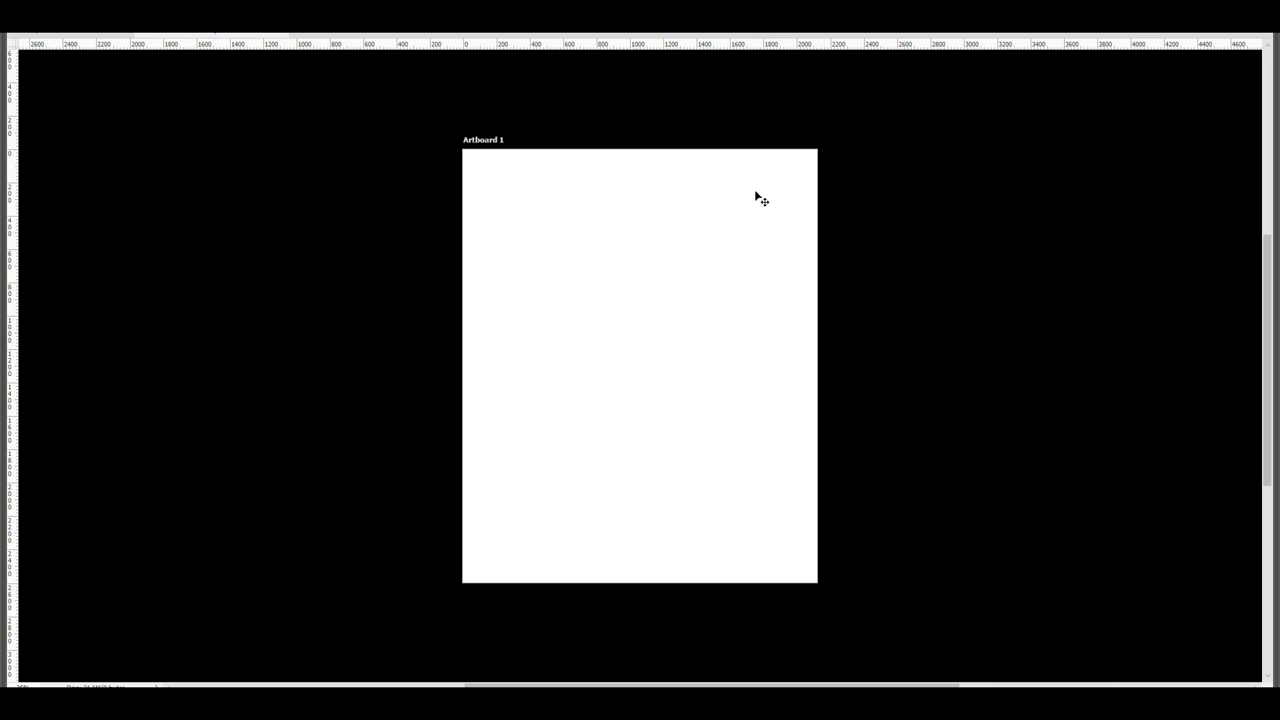
Choose the Custom Shape tool and sample the golden-orange background of Cover.psd as the foreground colour, returning to the new document
key("Tab")
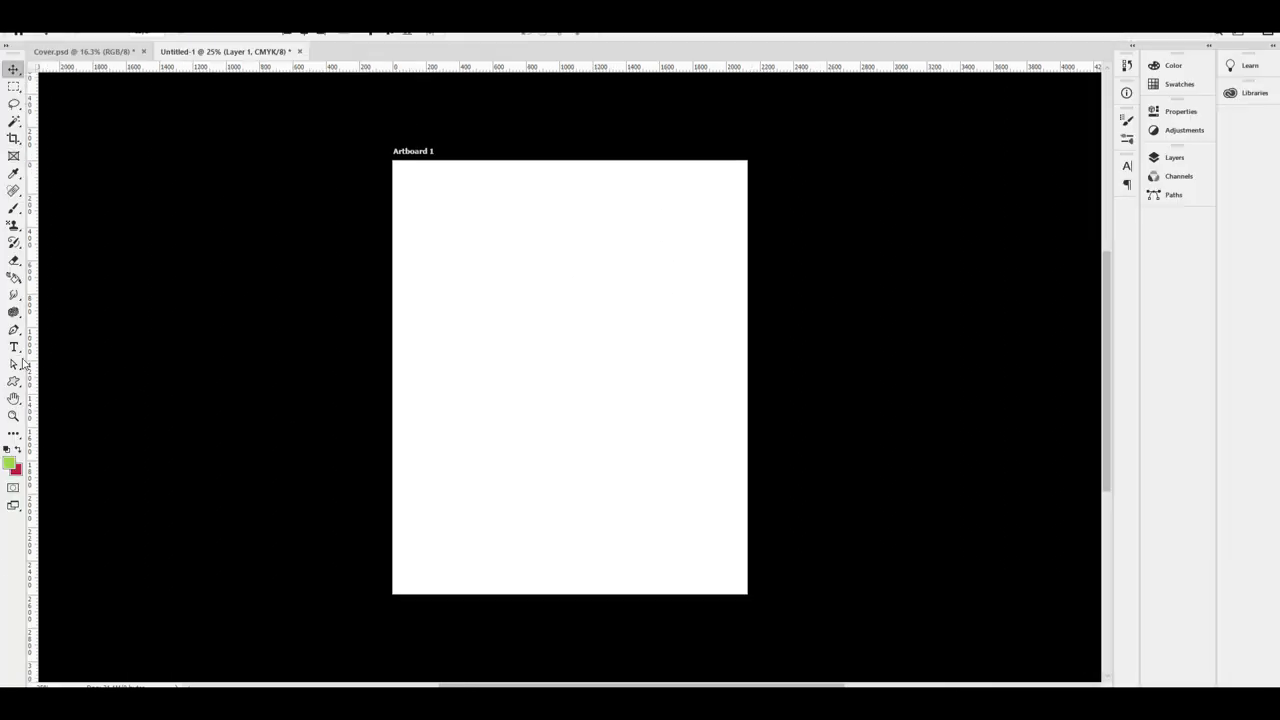
left_click(9, 384)
left_click(18, 382)
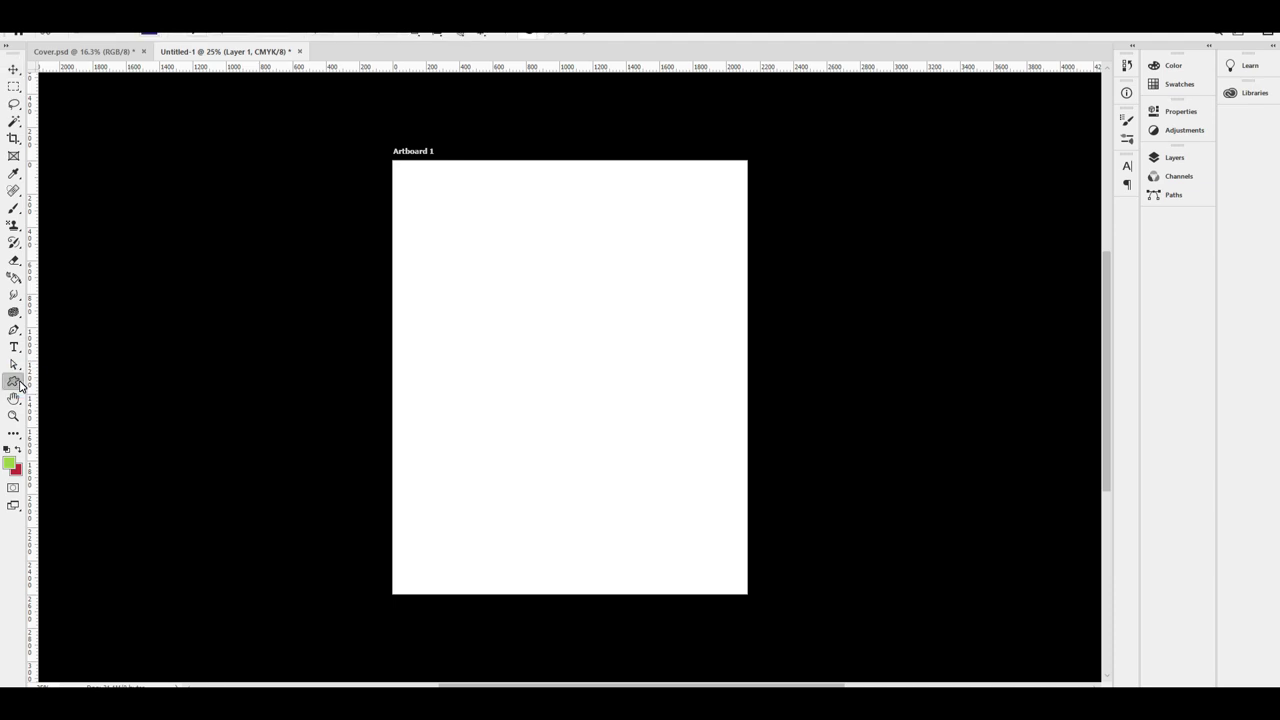
left_click(85, 51)
left_click(10, 462)
left_click(440, 377)
key("Return")
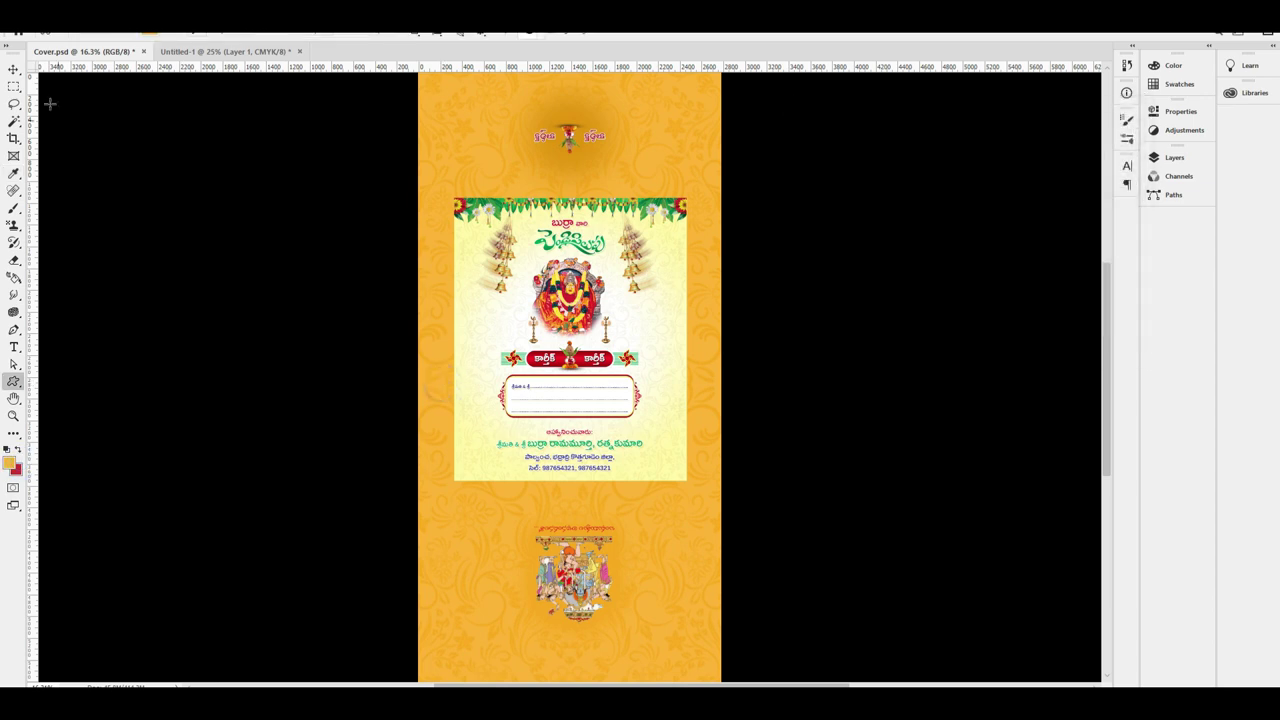
left_click(231, 51)
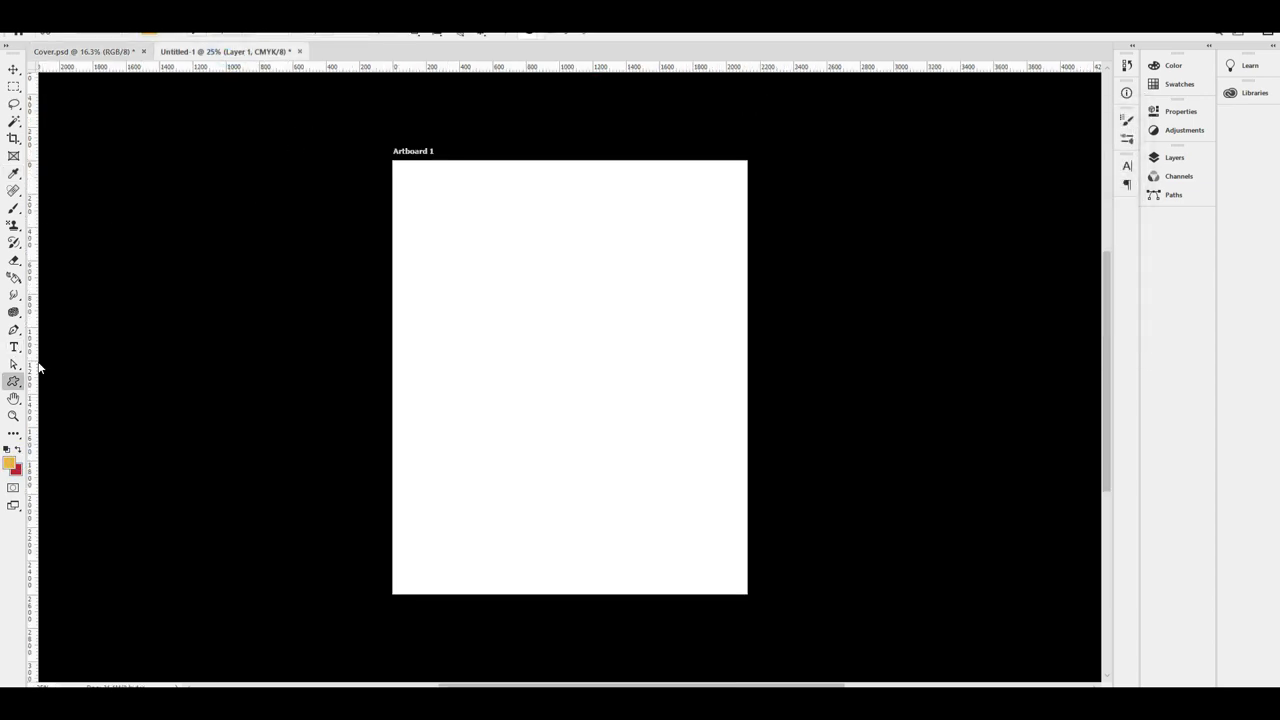
Draw a small scroll ornament with the Custom Shape tool in the upper-left area of the artboard
left_click(538, 38)
double_click(588, 125)
left_click_drag(452, 233, 486, 271)
Rotate the scroll ornament by 45 degrees
key("v")
key("ctrl+t")
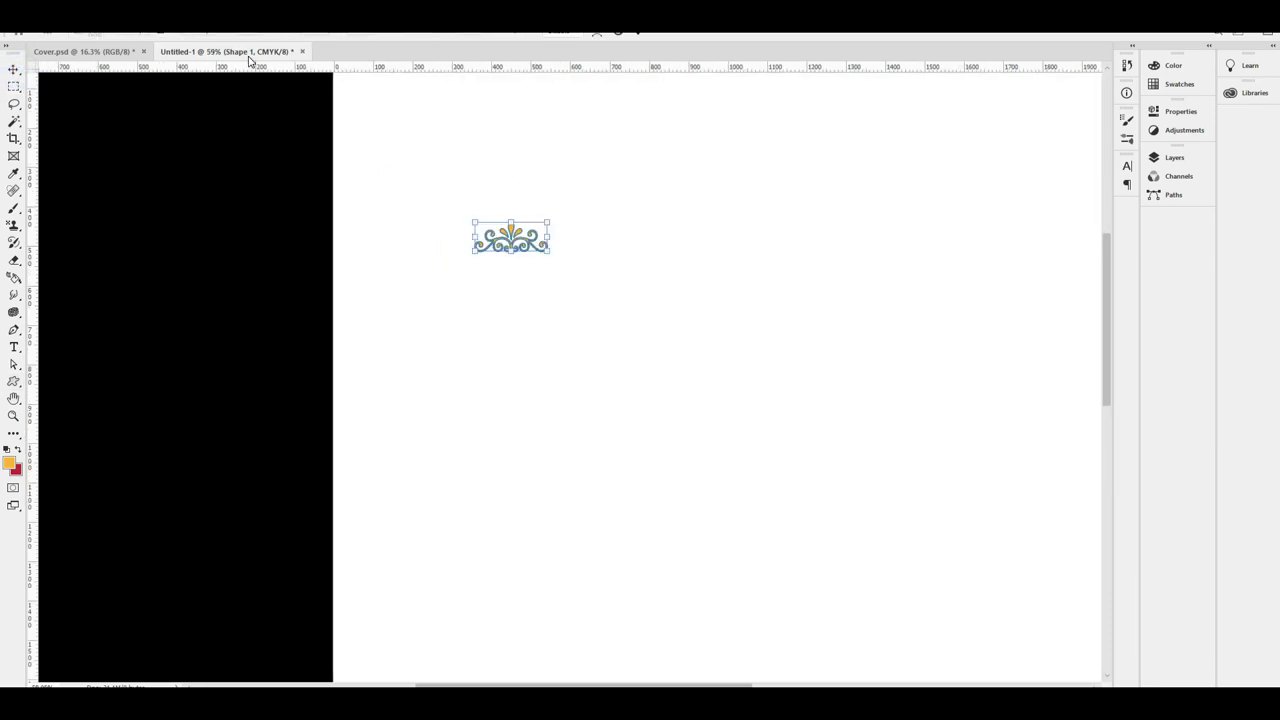
left_click(362, 34)
type("45")
key("Return")
Move the rotated ornament to the artboard's upper-right corner
key("ctrl+minus")
left_click_drag(514, 320, 306, 424)
left_click_drag(300, 371, 794, 266)
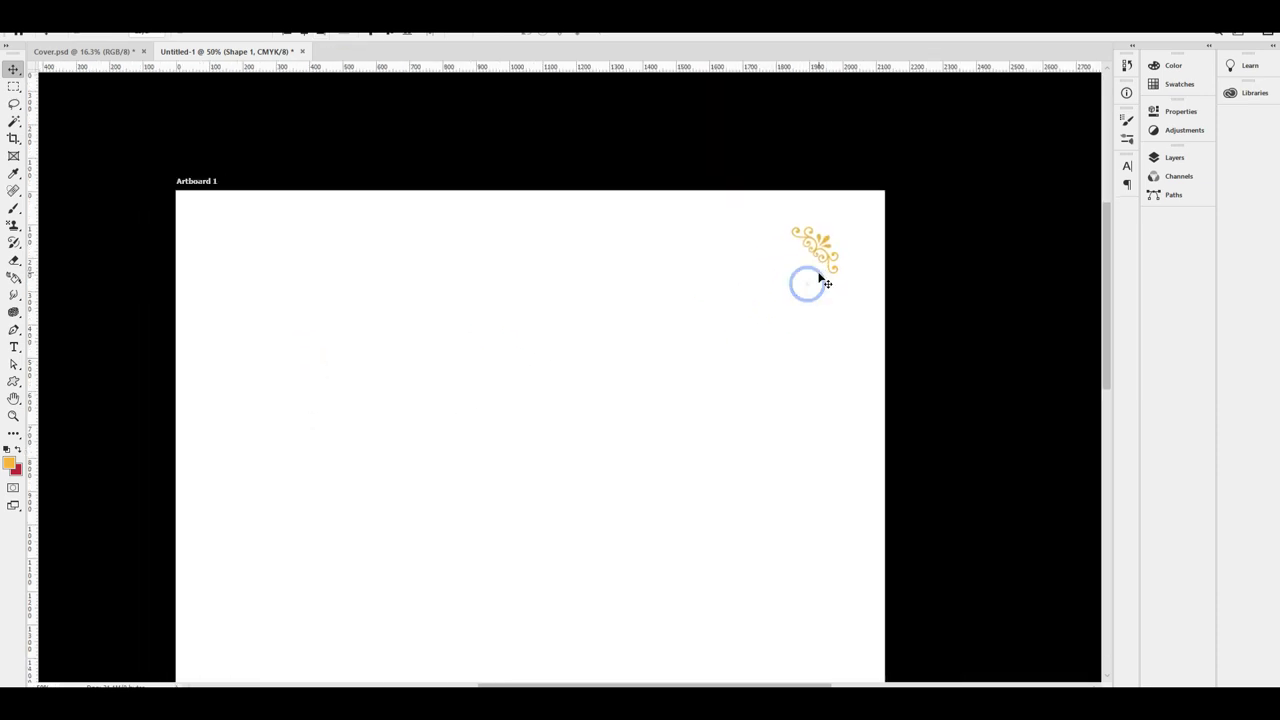
Duplicate the ornament to the artboard's upper-left corner and flip the copy horizontally
left_click_drag(808, 283, 242, 315)
key("ctrl+t")
right_click(231, 254)
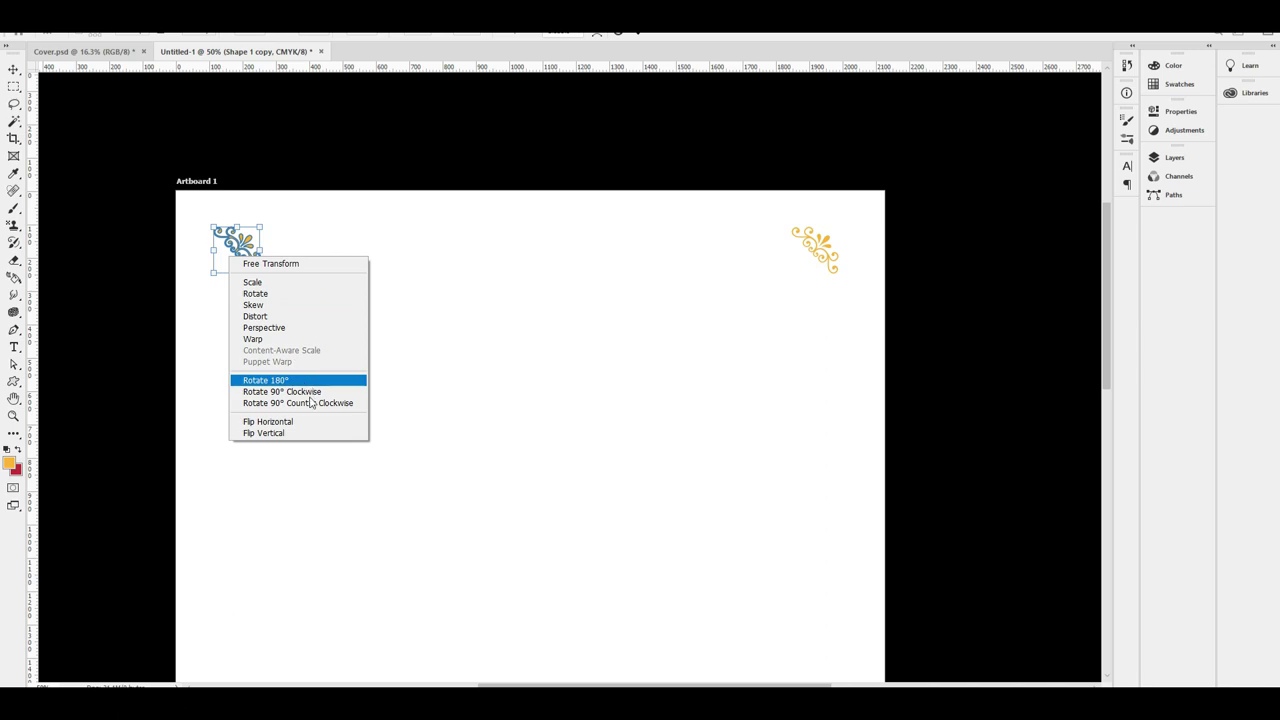
left_click(312, 422)
key("Return")
Try setting the upper-left ornament's side margin by nudging it to the artboard's left edge and back inward
key("ctrl+t")
key("shift+Left")
key("shift+Left")
key("shift+Left")
key("shift+Left")
key("shift+Left")
key("shift+Left")
key("shift+Left")
key("shift+Left")
key("shift+Left")
key("shift+Left")
key("shift+Left")
key("shift+Left")
key("shift+Left")
key("shift+Right")
key("shift+Right")
key("shift+Right")
key("shift+Right")
key("shift+Right")
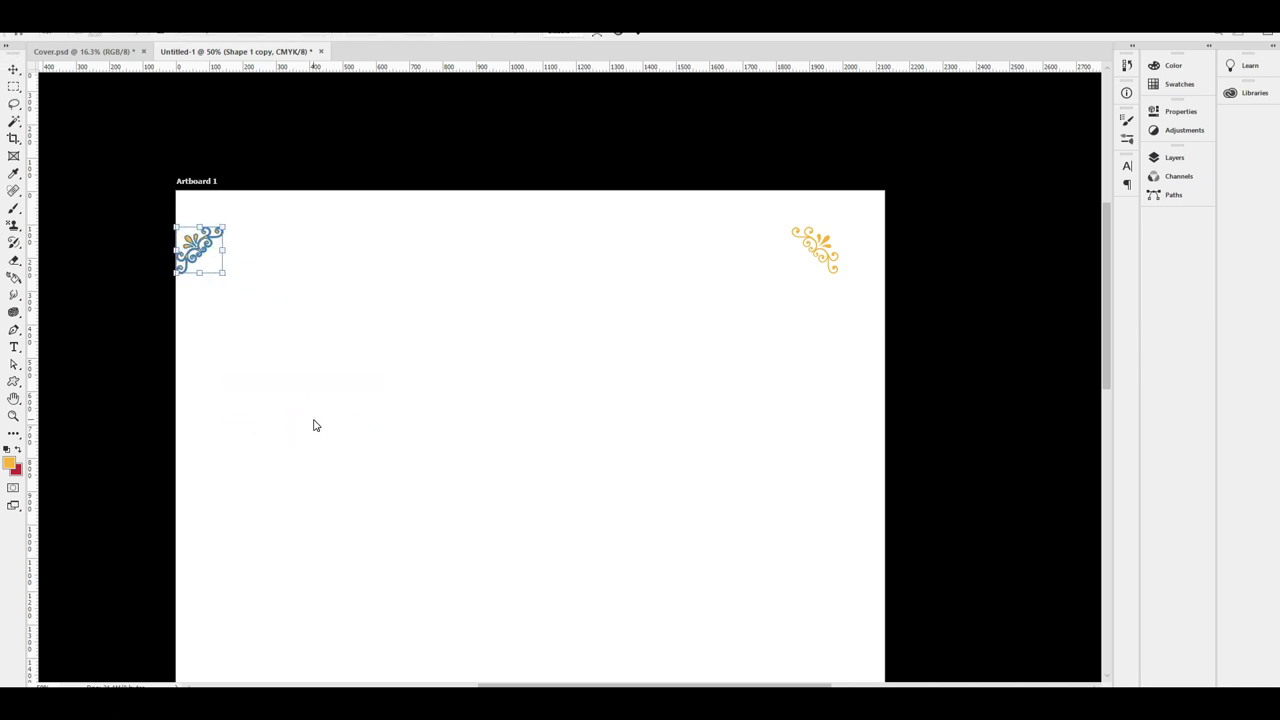
key("shift+Right")
key("shift+Right")
key("shift+Right")
key("shift+Right")
key("shift+Right")
key("shift+Right")
key("shift+Right")
key("shift+Right")
key("shift+Right")
key("shift+Right")
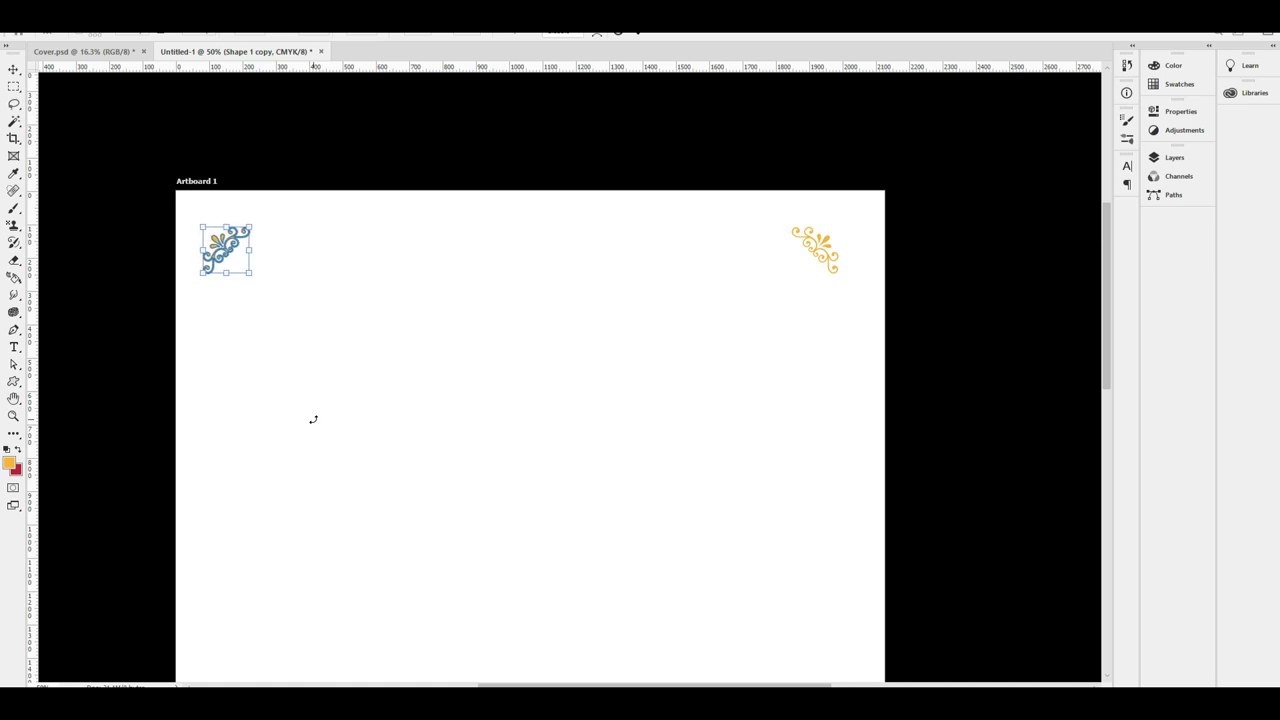
key("shift+Right")
key("shift+Right")
key("shift+Right")
Try setting the upper-left ornament's top margin by nudging it to the artboard's top edge and back down
key("shift+Up")
key("shift+Up")
key("shift+Up")
key("shift+Up")
key("shift+Up")
key("shift+Up")
key("shift+Up")
key("shift+Up")
key("shift+Up")
key("shift+Up")
key("shift+Up")
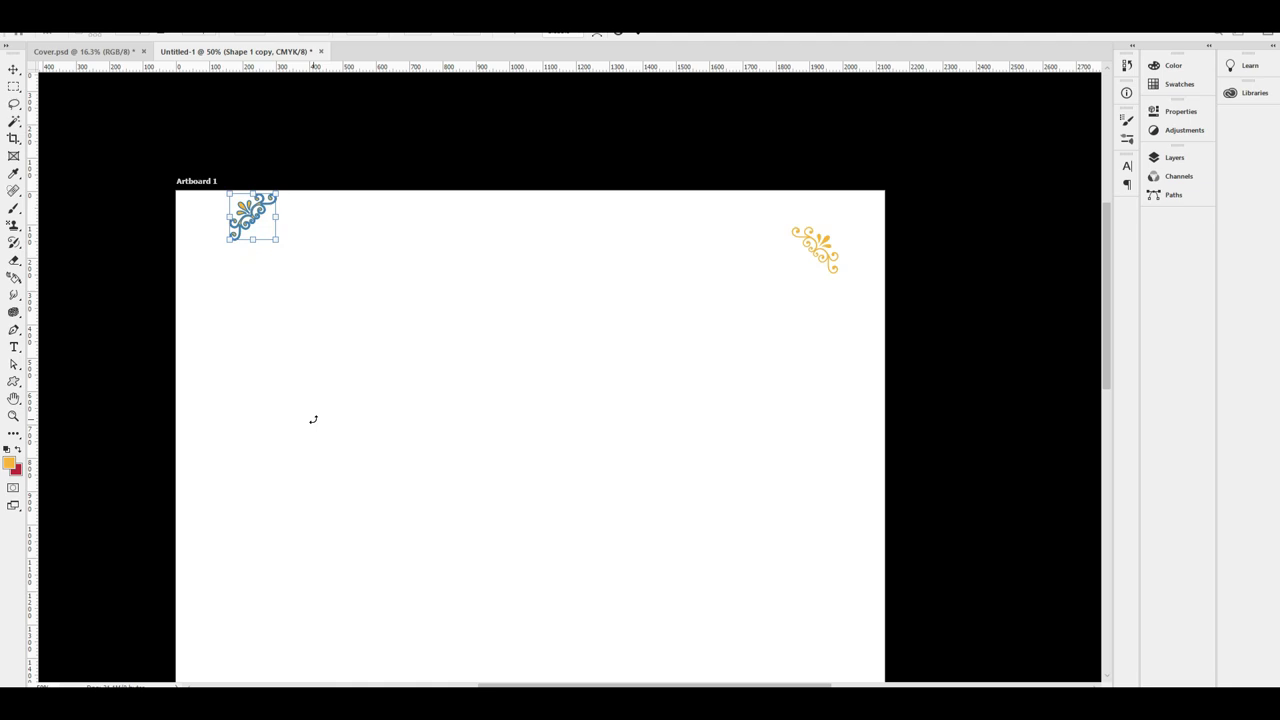
key("shift+Down")
key("shift+Down")
key("shift+Down")
key("shift+Down")
key("shift+Down")
key("shift+Down")
key("shift+Down")
key("shift+Down")
key("shift+Down")
key("shift+Down")
key("shift+Down")
key("shift+Down")
key("shift+Down")
key("shift+Down")
key("shift+Down")
key("shift+Down")
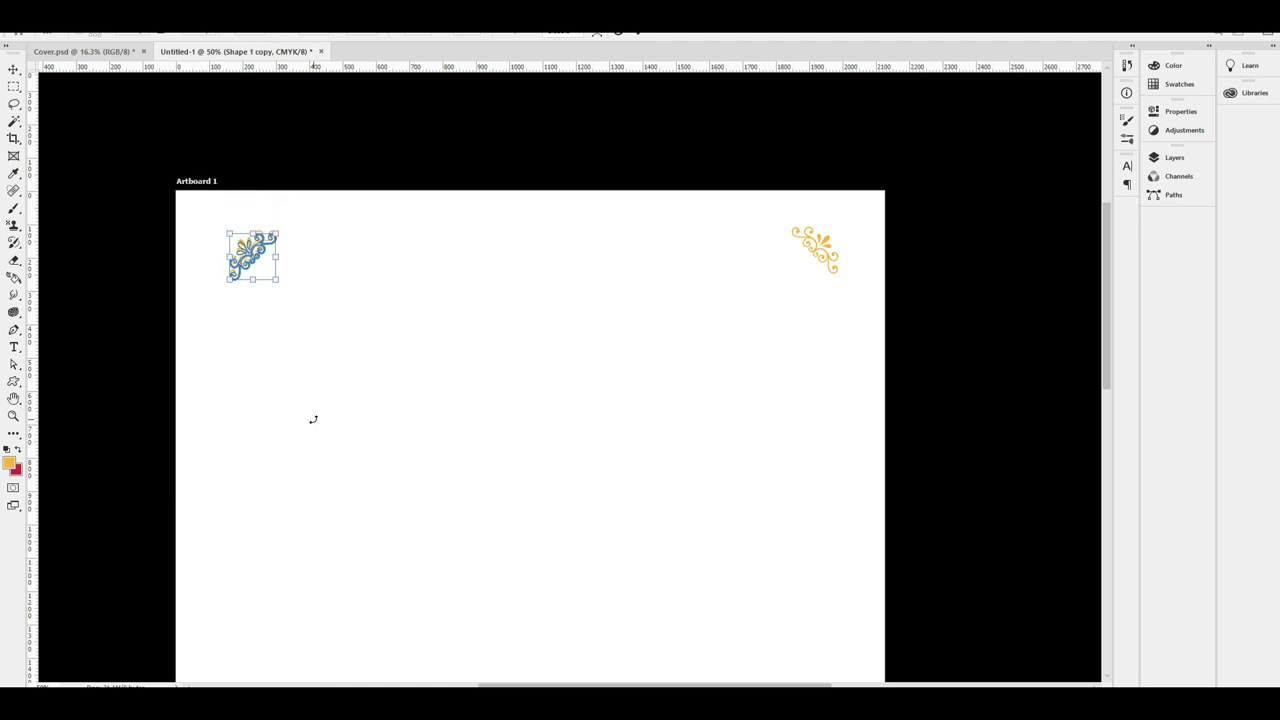
key("shift+Left")
key("shift+Left")
key("shift+Left")
key("Return")
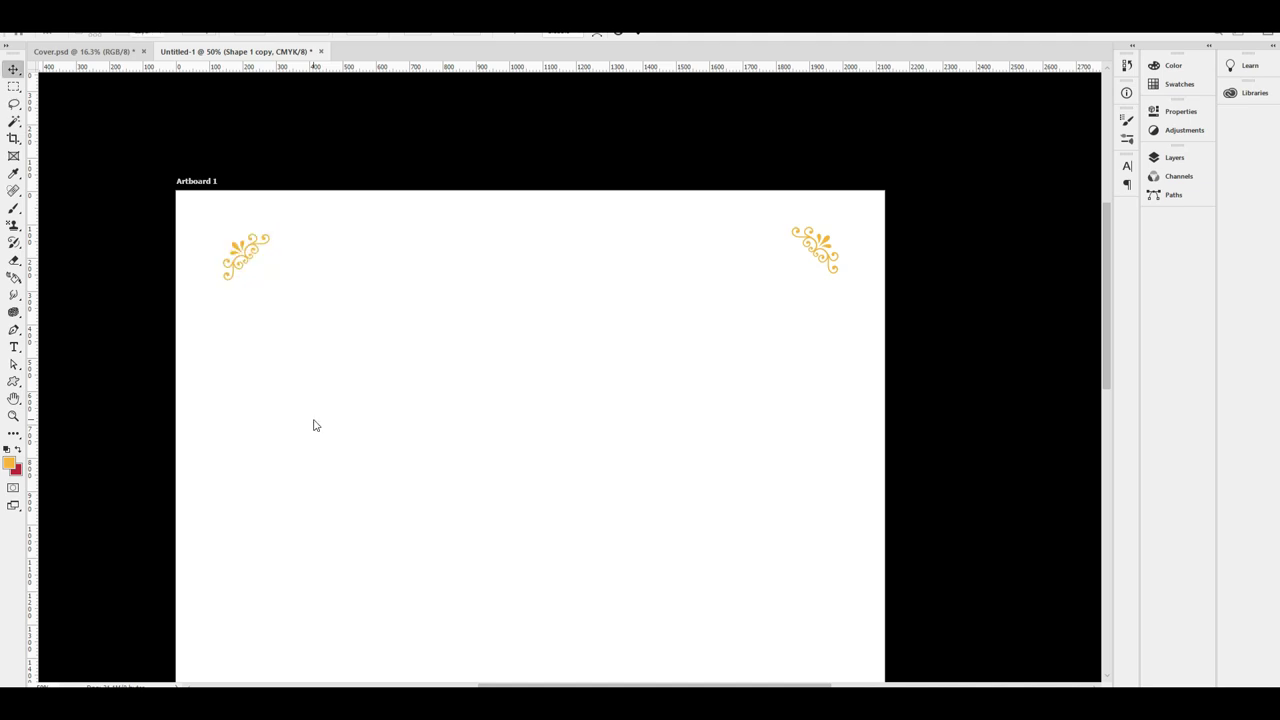
Delete the original ornament in the artboard's upper-right corner
left_click(830, 241, "ctrl")
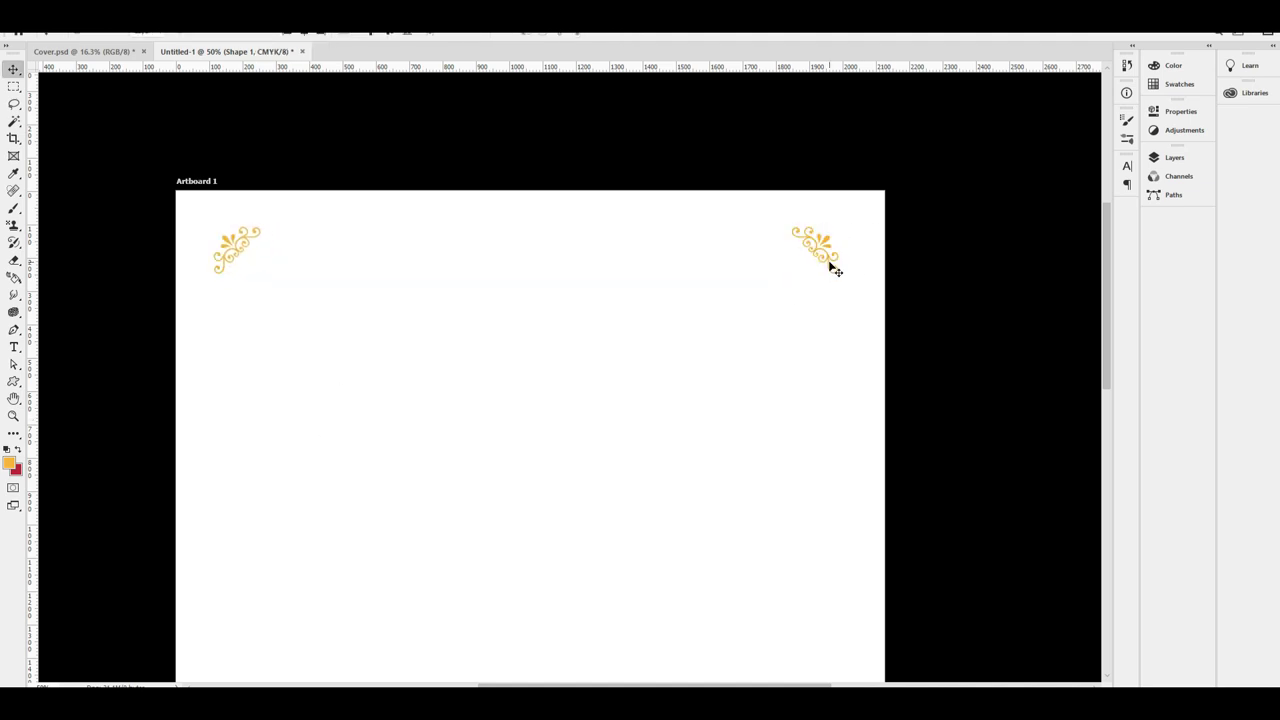
key("Delete")
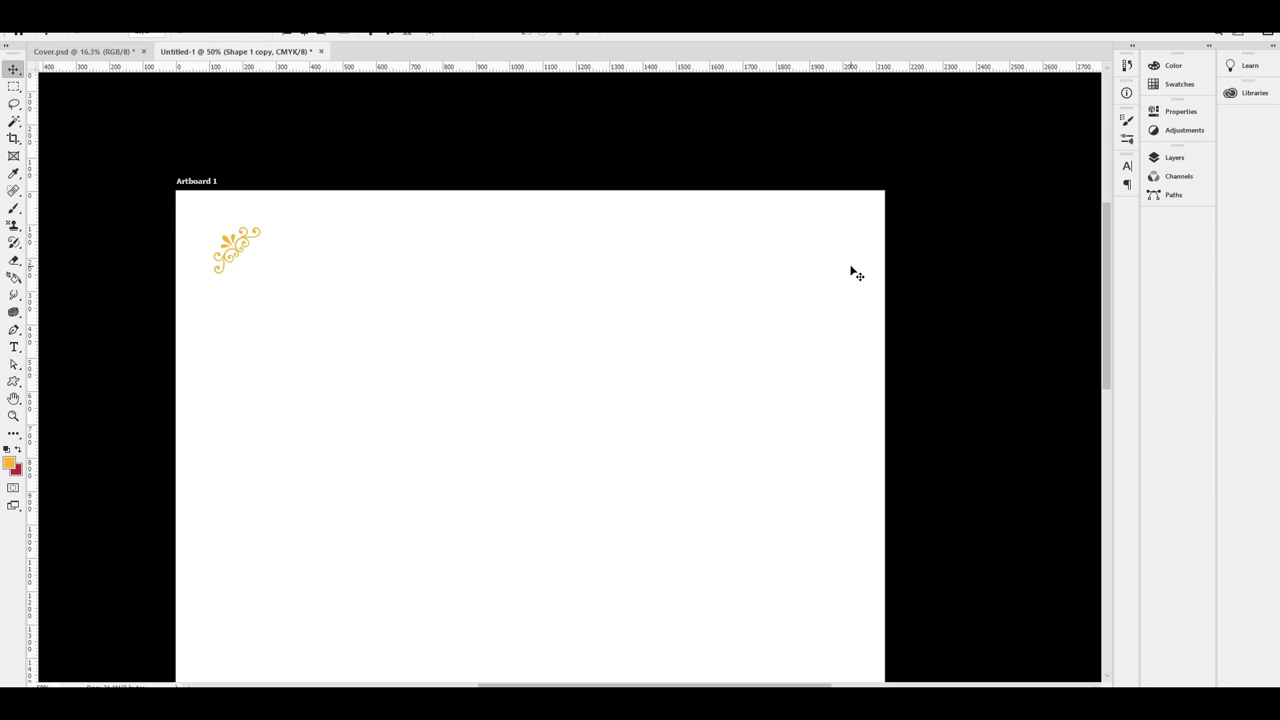
Duplicate the upper-left ornament straight across towards the artboard's right side and flip the copy horizontally
right_click(227, 246)
left_click(287, 263)
left_click_drag(264, 254, 722, 254)
key("ctrl+t")
right_click(711, 232)
left_click(780, 396)
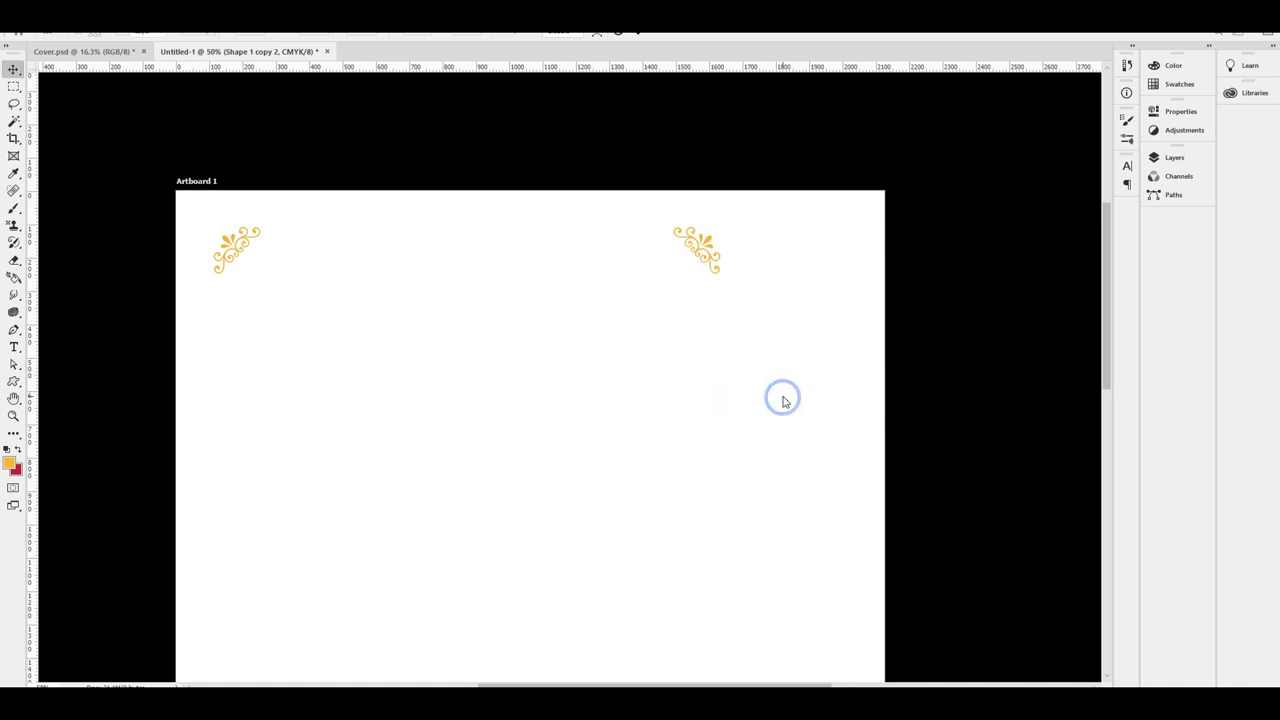
key("Return")
Shift the flipped ornament copy horizontally to the artboard's right edge
key("shift+Right")
key("shift+Right")
key("shift+Right")
key("shift+Right")
key("shift+Right")
key("shift+Right")
key("shift+Right")
key("shift+Right")
key("shift+Right")
key("shift+Right")
key("shift+Right")
key("shift+Right")
key("shift+Right")
key("shift+Right")
key("shift+Right")
key("shift+Right")
key("shift+Right")
key("shift+Right")
key("shift+Right")
key("shift+Right")
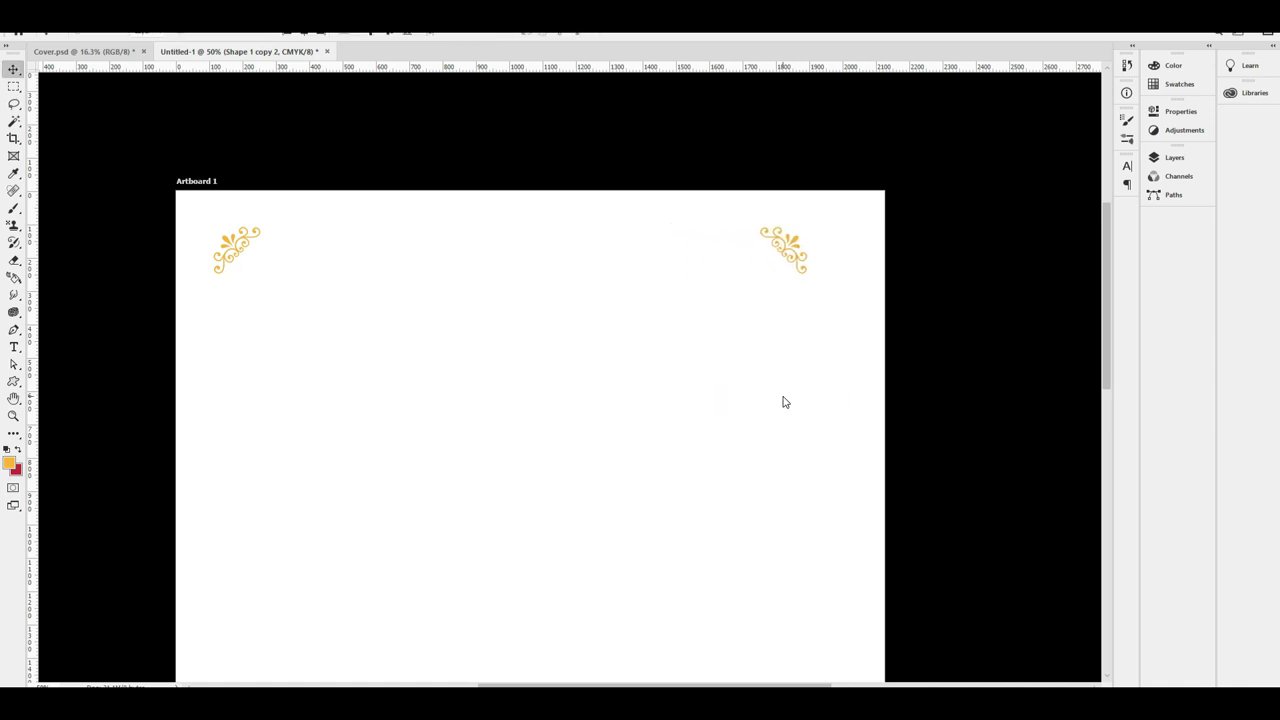
Offset the flipped ornament inward from the artboard's right edge to give it a side margin like the left ornament's
key("ctrl+t")
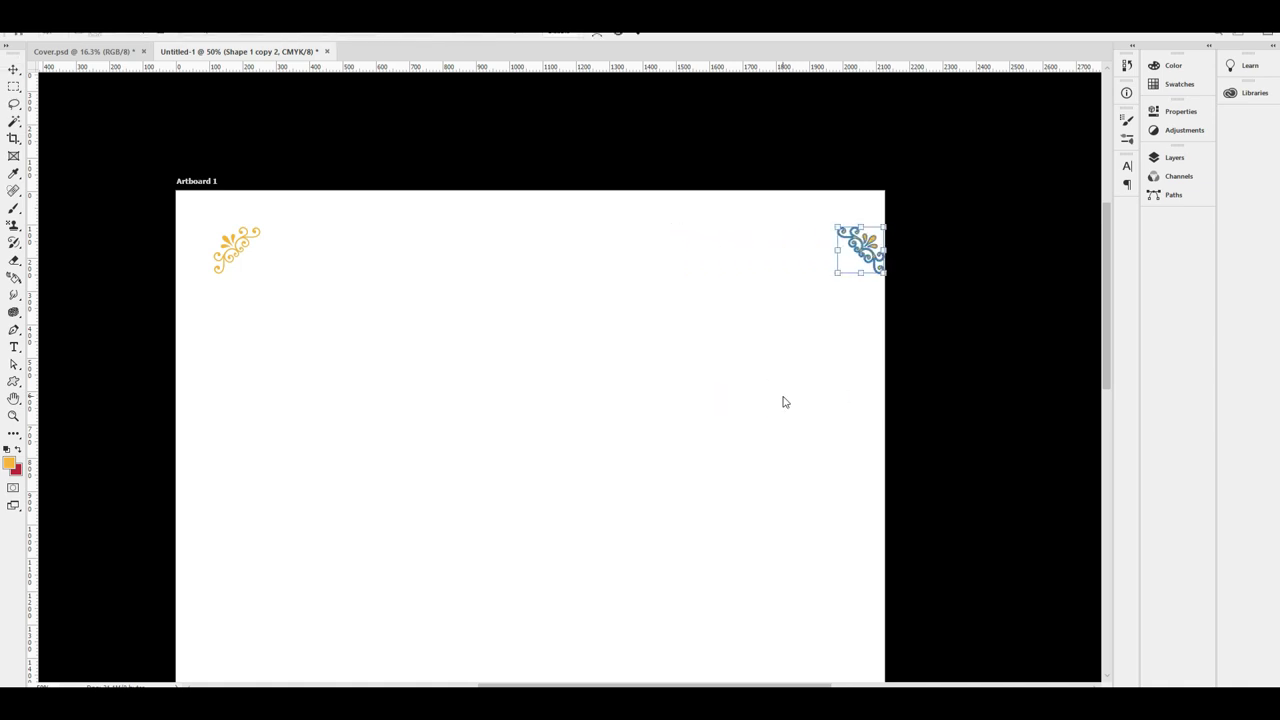
key("shift+Left")
key("shift+Left")
key("shift+Left")
key("shift+Left")
key("shift+Left")
key("shift+Left")
key("shift+Left")
key("shift+Left")
key("shift+Left")
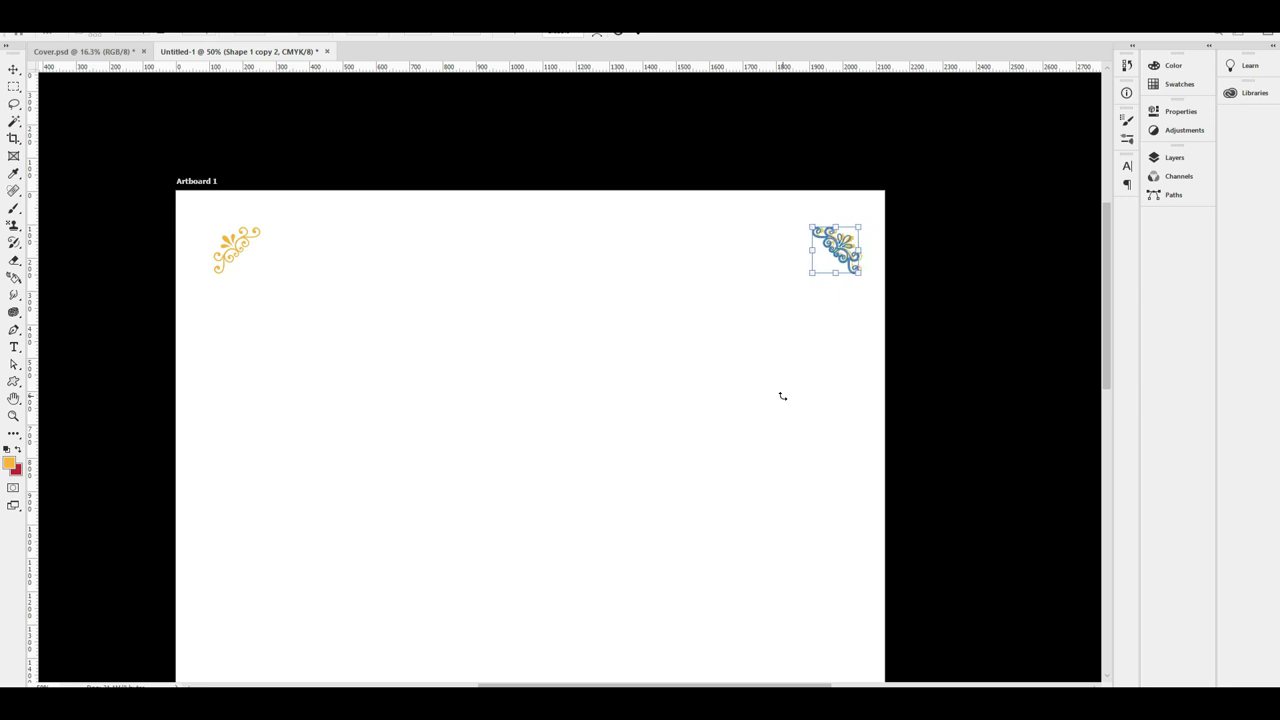
key("shift+Left")
key("shift+Left")
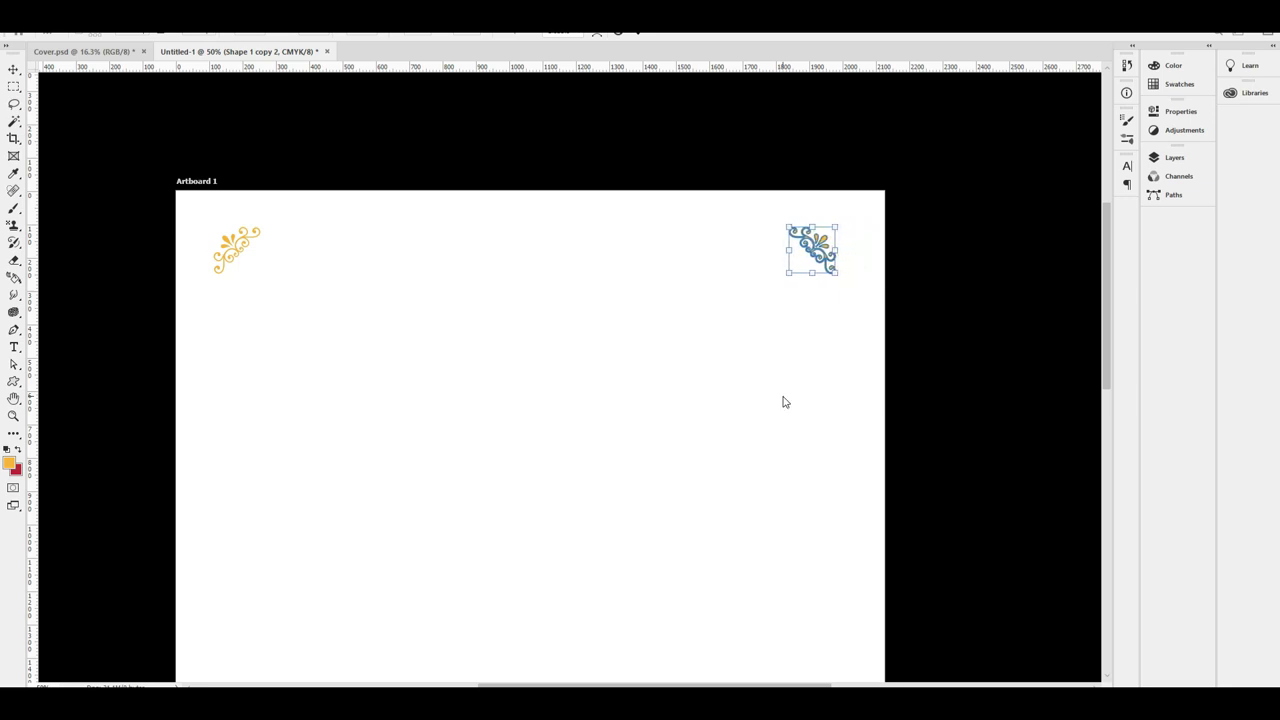
key("Return")
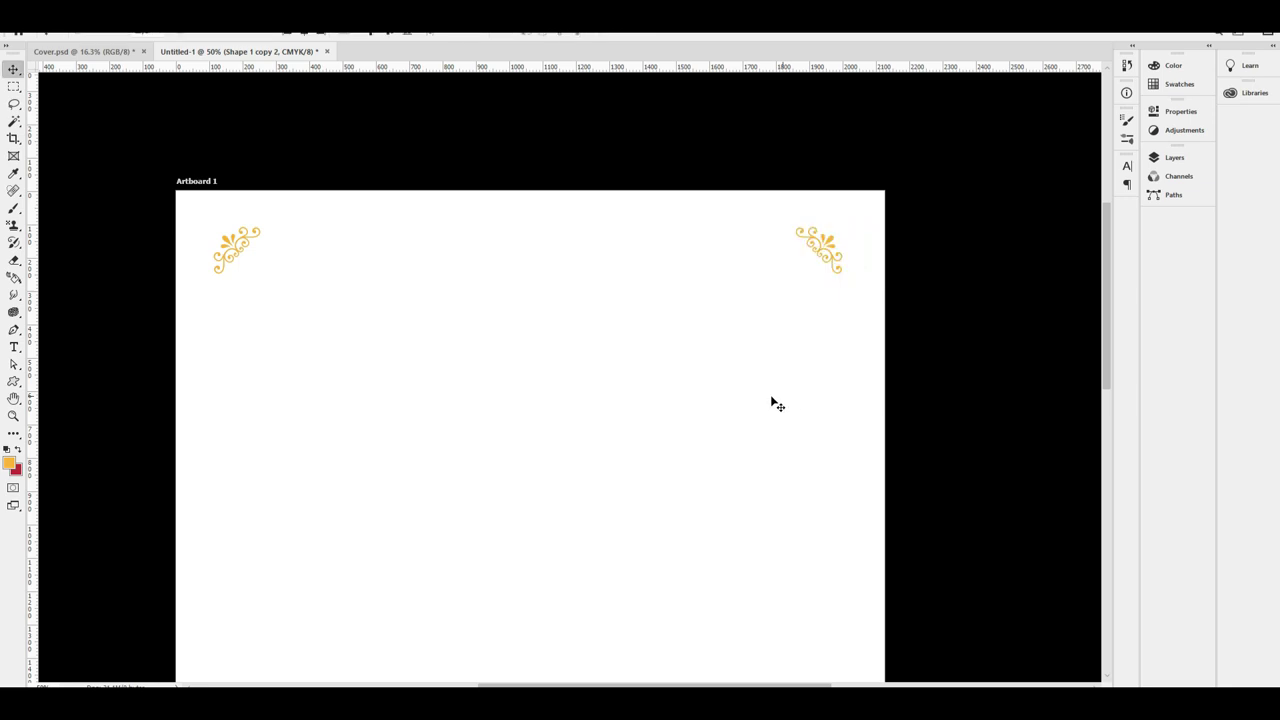
Draw a thin horizontal gold rounded rectangle, about 454 × 7 px, starting at the upper-left ornament's inner scroll
left_click(828, 172)
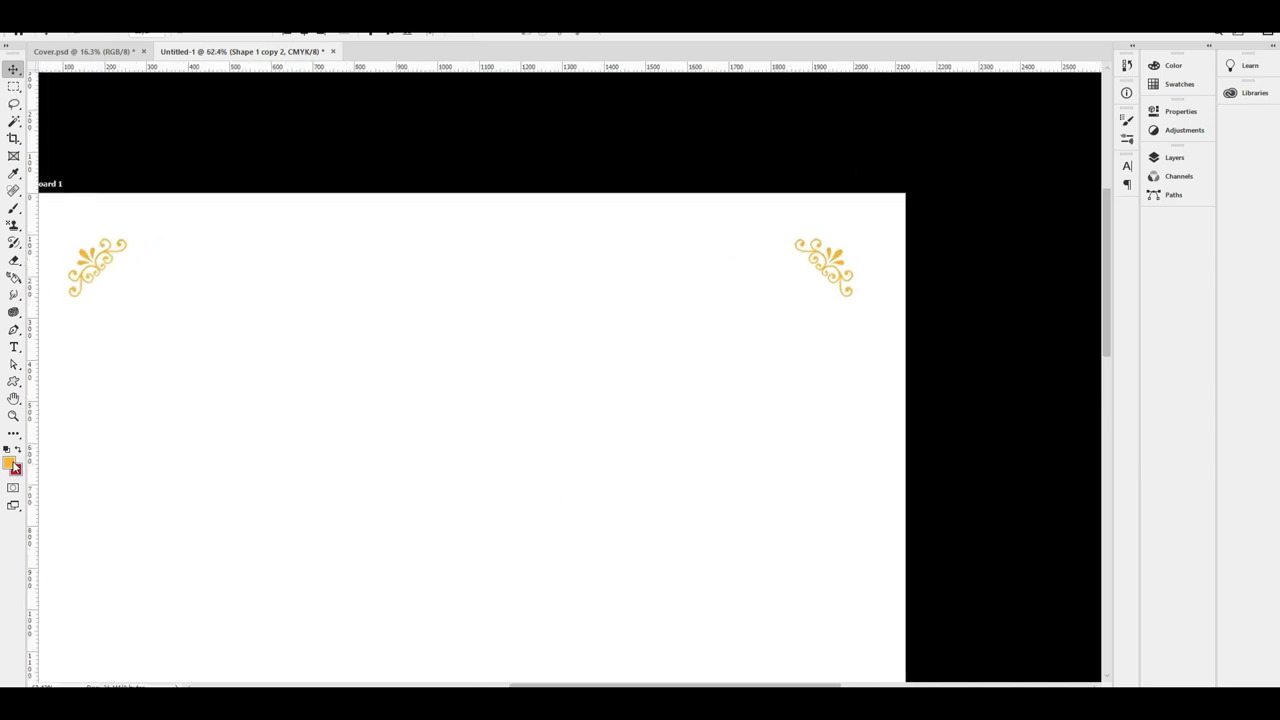
left_click_drag(16, 382, 82, 396)
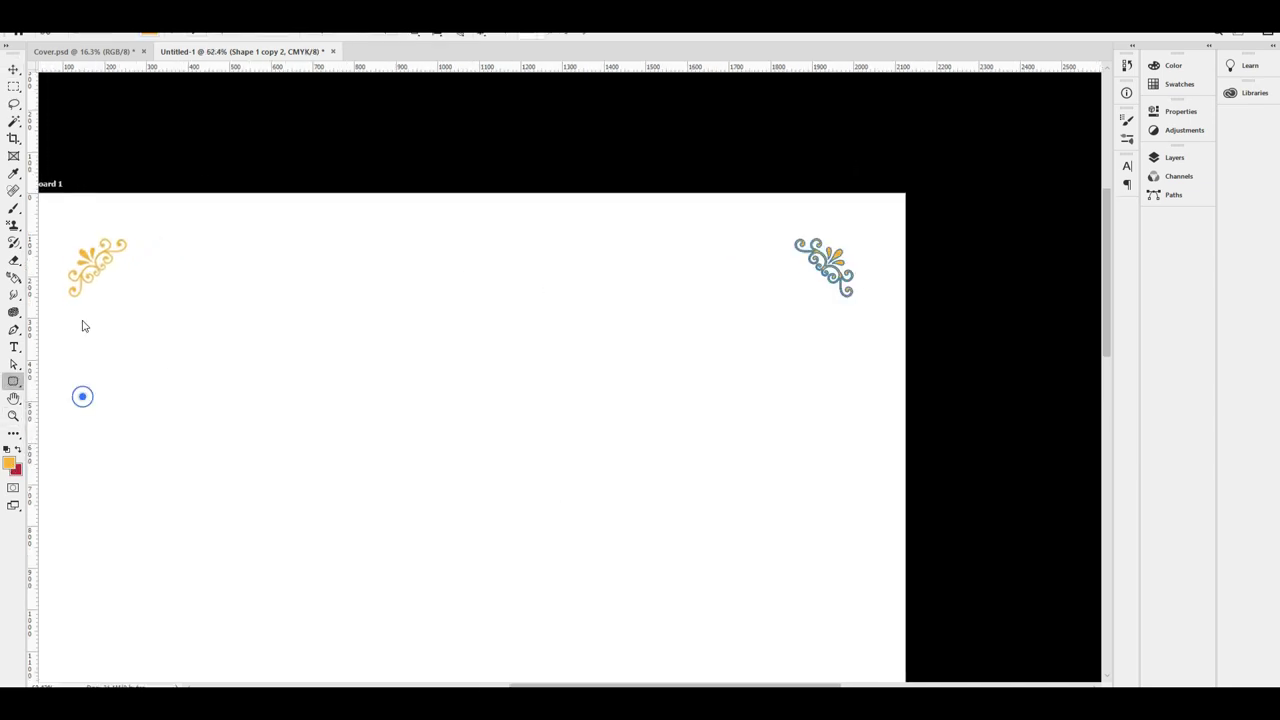
scroll(120, 222, "up", 3)
left_click_drag(128, 258, 451, 264)
left_click(203, 37)
left_click(138, 57)
left_click(13, 69)
left_click_drag(491, 287, 201, 303)
key("ctrl+minus")
key("ctrl+minus")
left_click_drag(443, 311, 369, 320)
Stretch the gold line to 1610 px wide and 4 px high so it meets the upper-right ornament
key("ctrl+t")
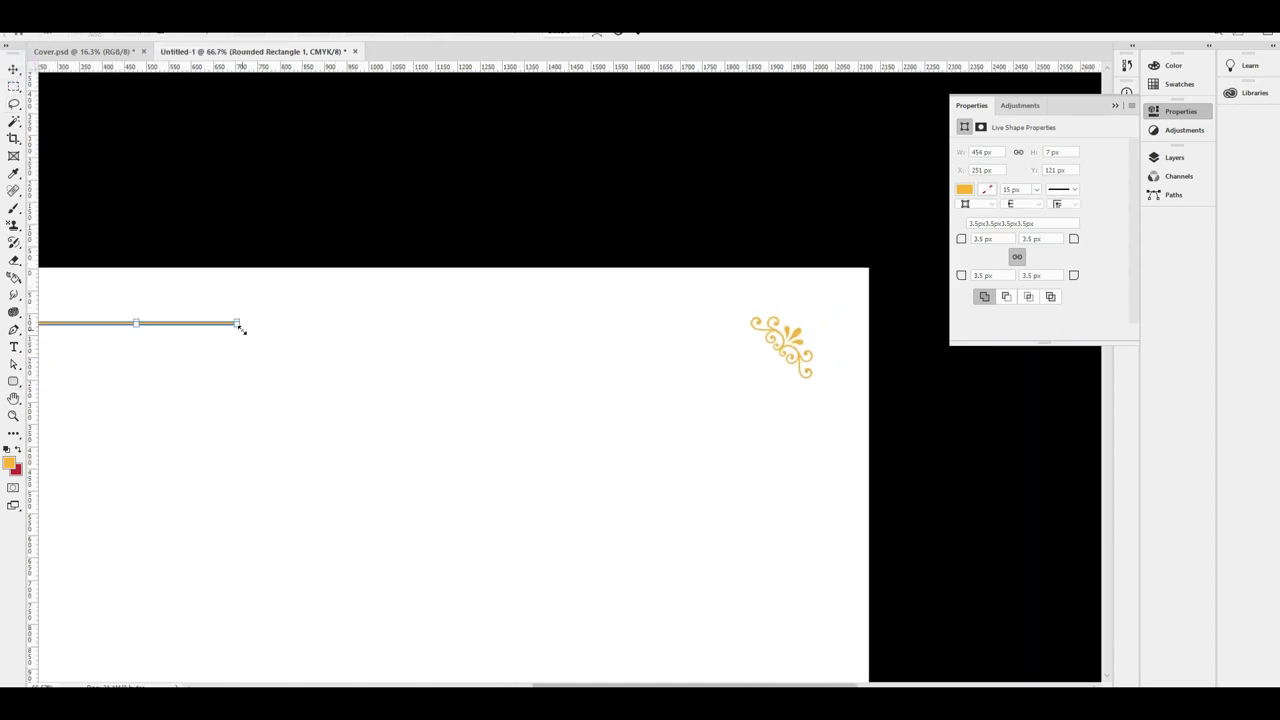
left_click_drag(277, 334, 739, 426)
left_click_drag(768, 297, 900, 311)
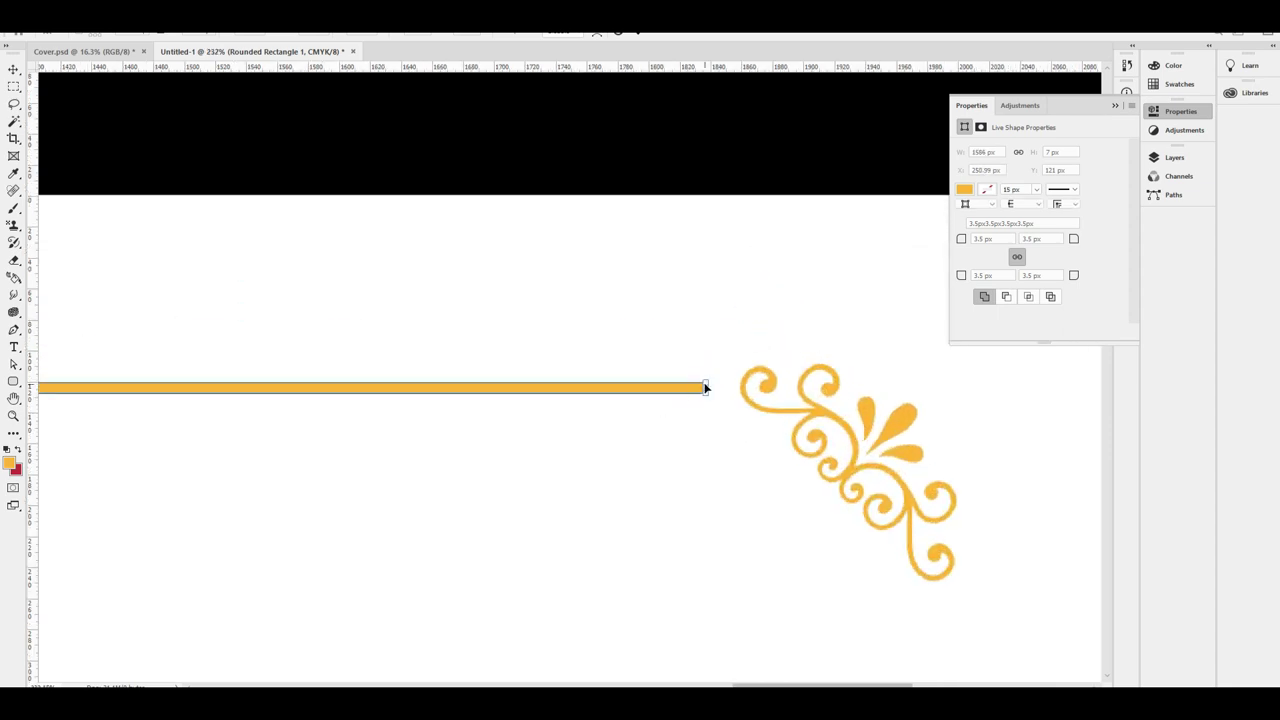
left_click_drag(706, 389, 751, 381)
key("v")
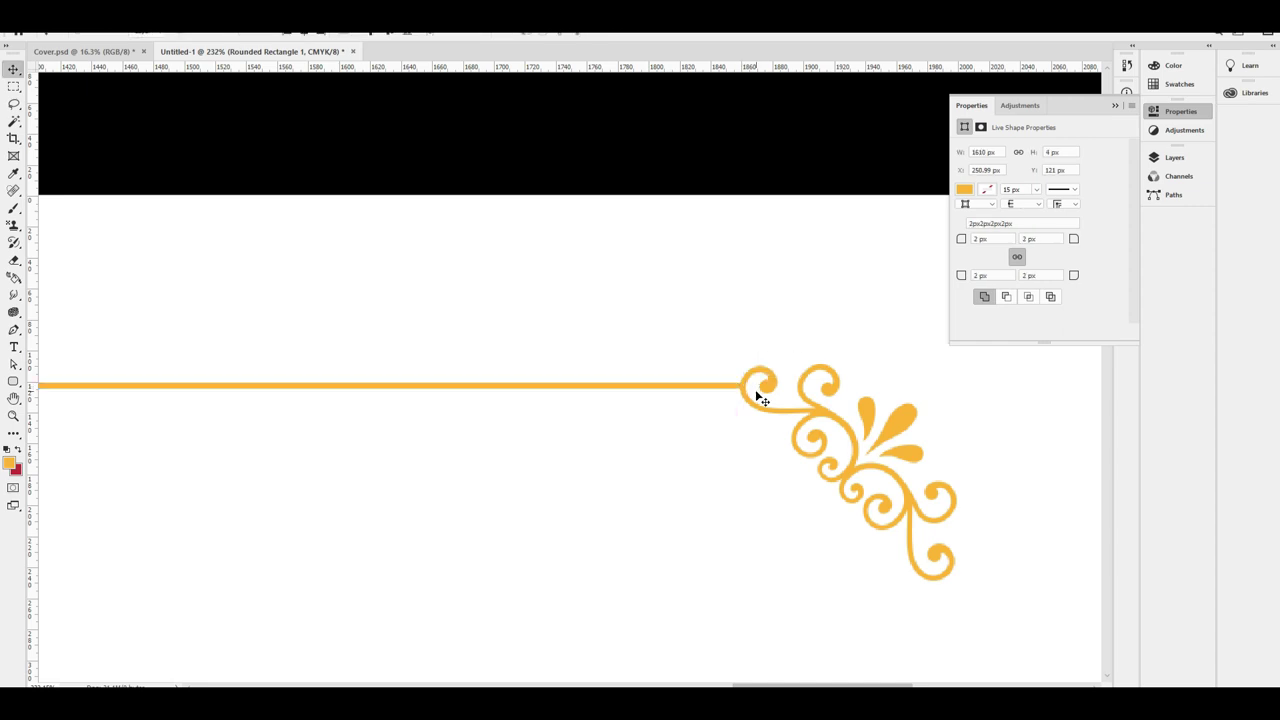
Select the two upper ornaments together with the line between them and group them
scroll(760, 400, "down", 5)
left_click_drag(551, 451, 870, 411)
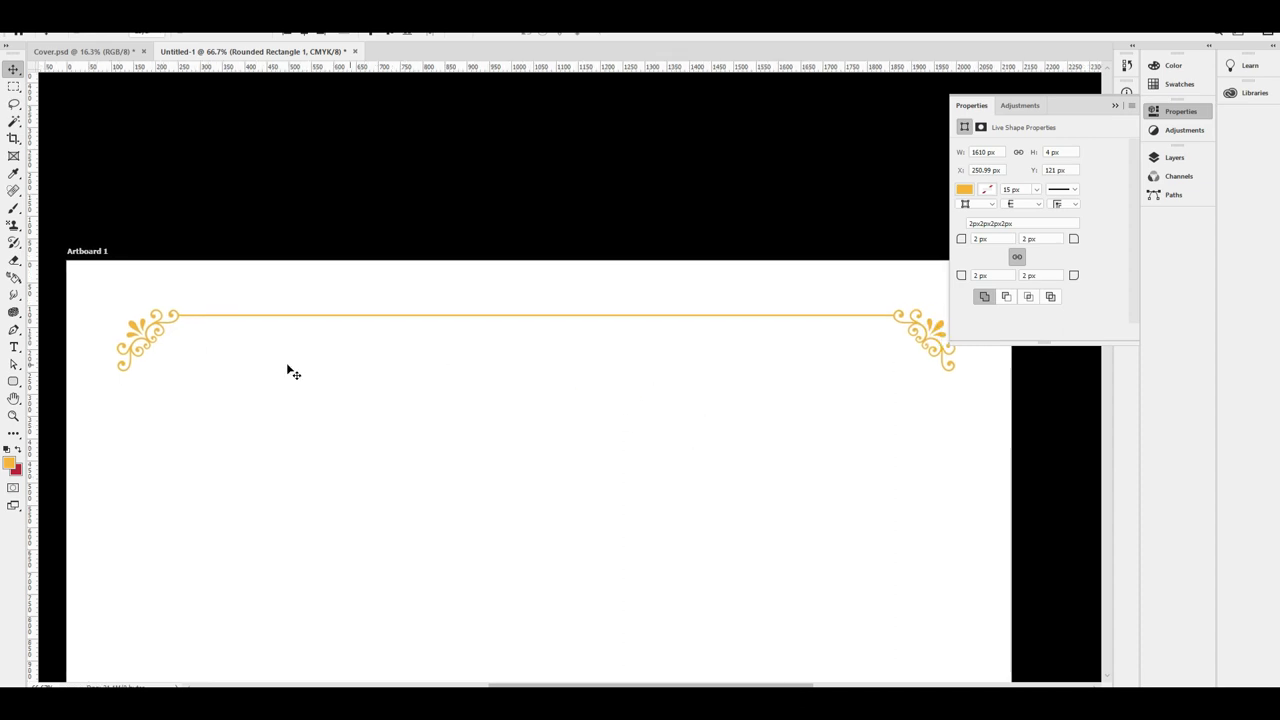
right_click(140, 332)
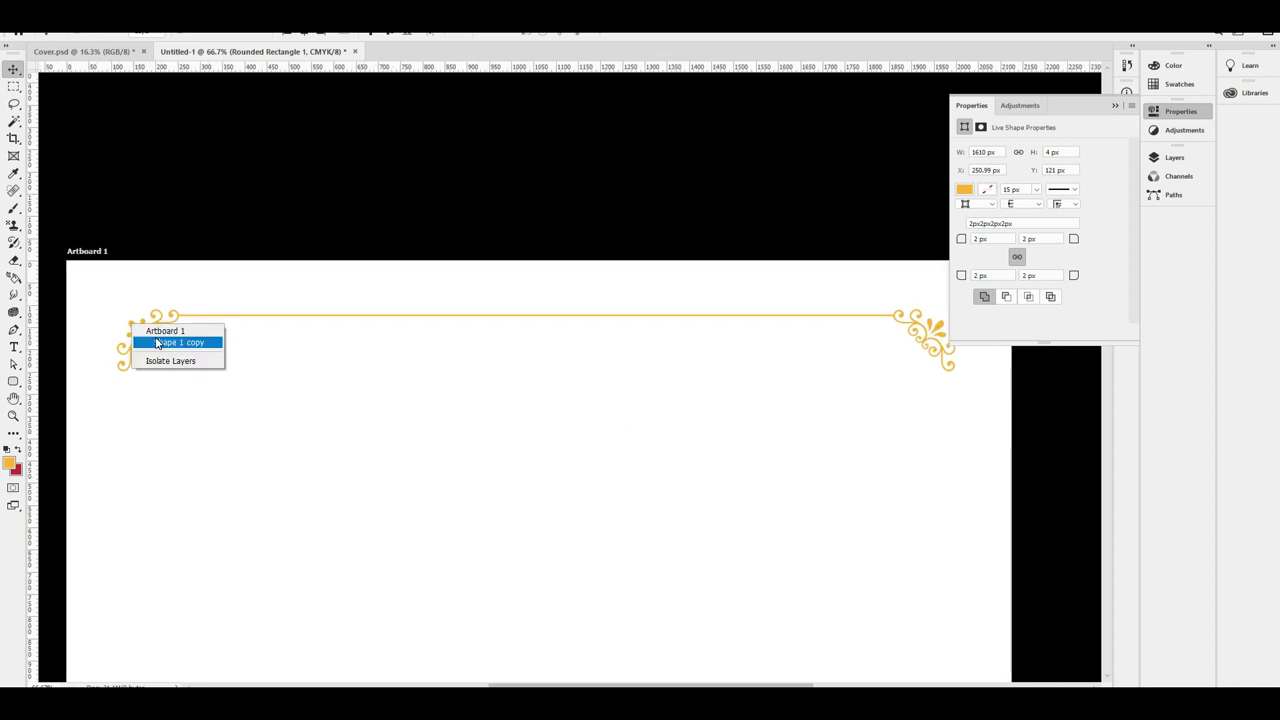
left_click(184, 342)
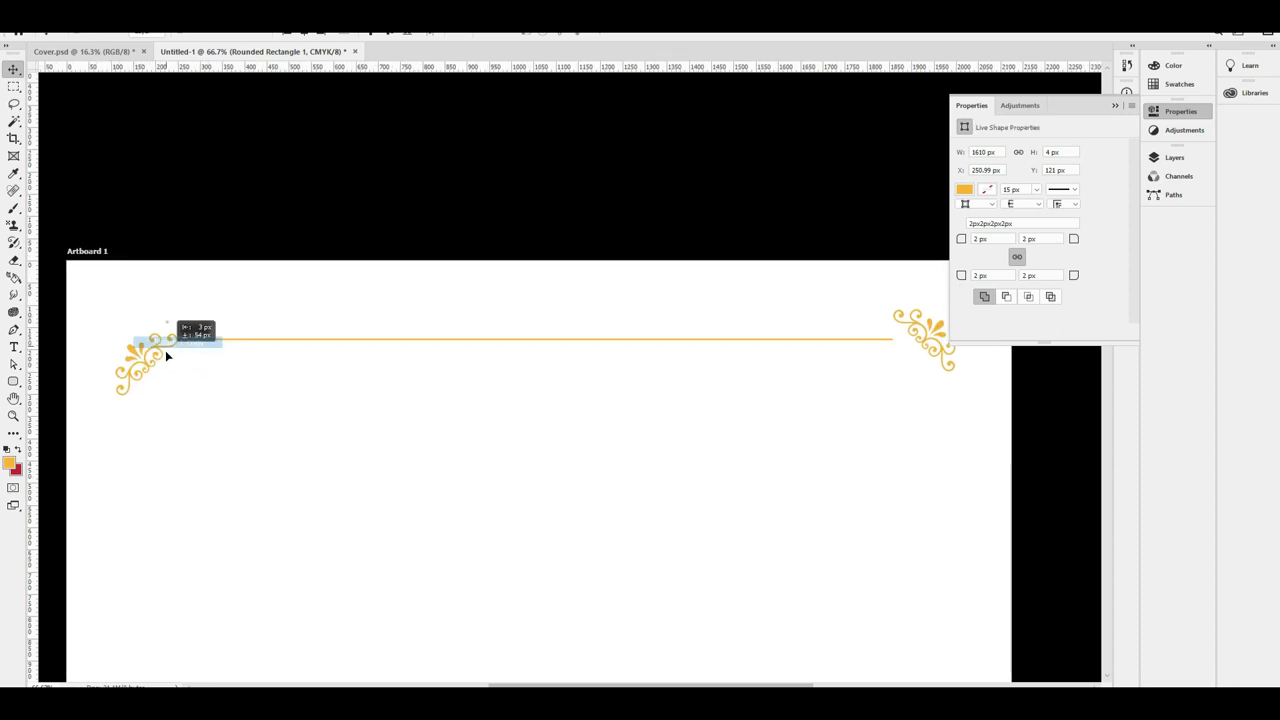
right_click(940, 331)
left_click(944, 347)
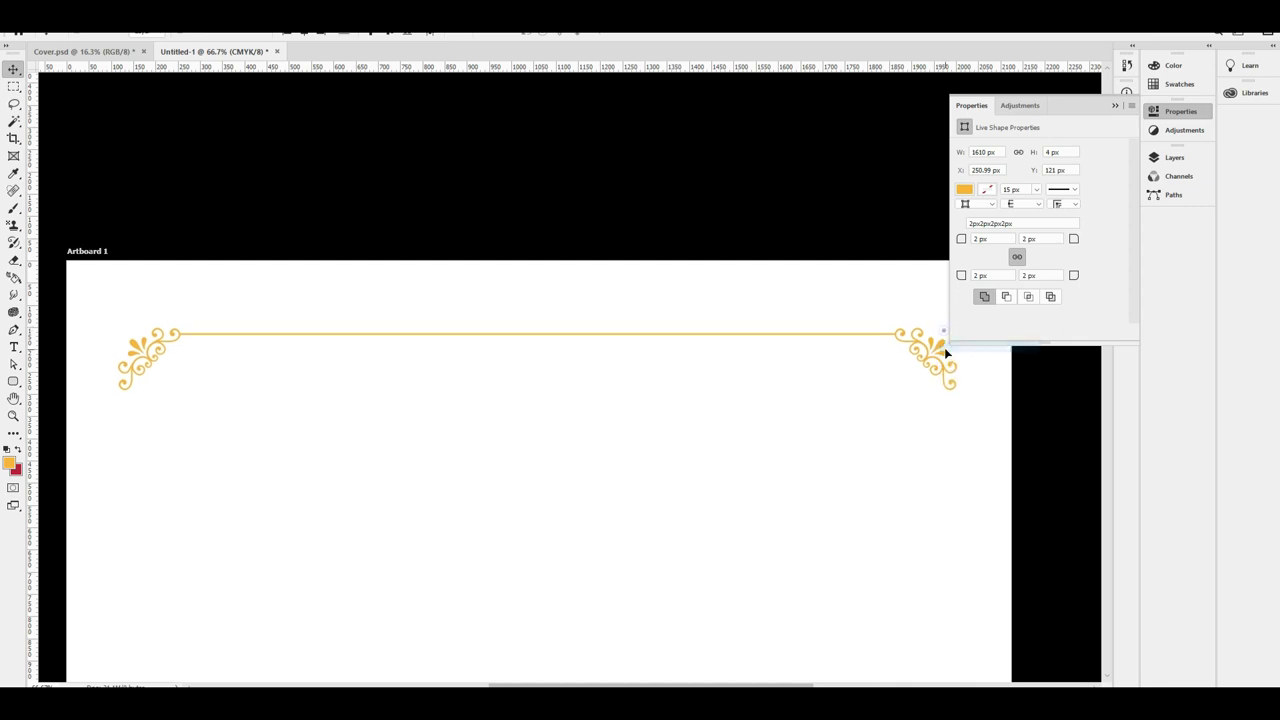
left_click(1176, 118)
scroll(911, 337, "down", 1)
scroll(911, 337, "down", 1)
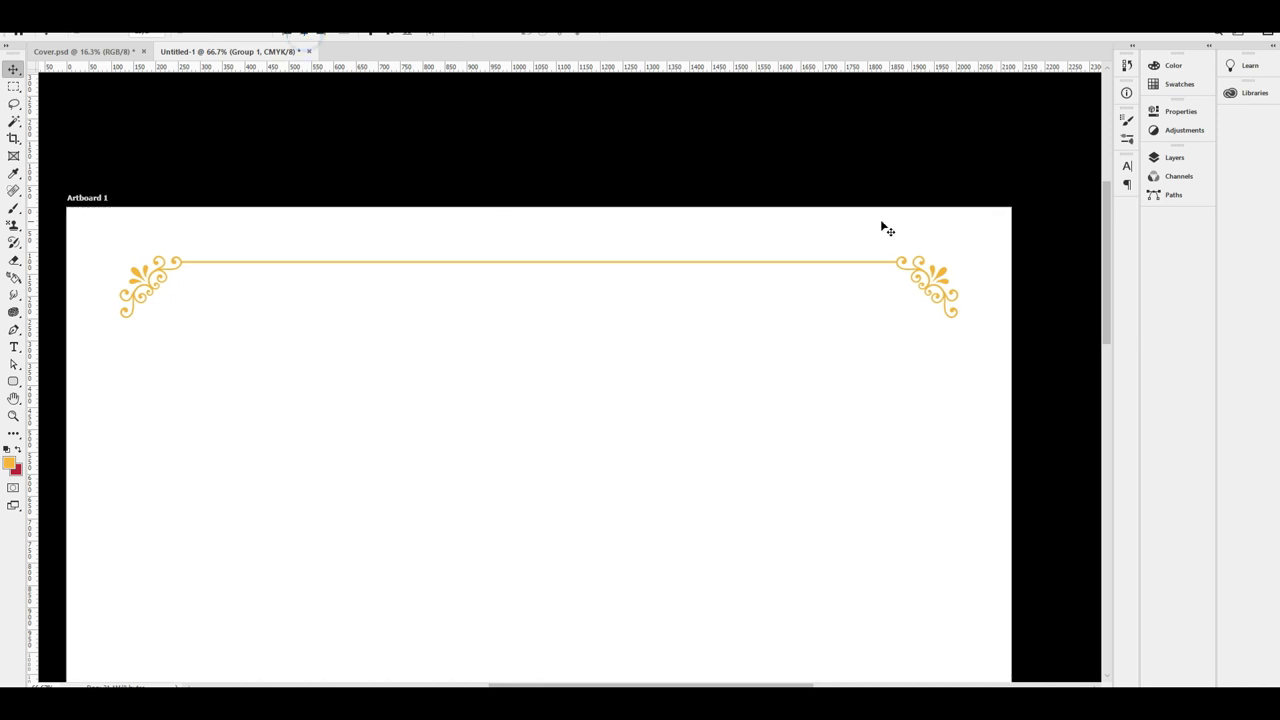
Duplicate the grouped top border and shift the copy straight down into the artboard's lower area
scroll(913, 282, "down", 2)
left_click_drag(937, 249, 951, 420)
scroll(951, 420, "down", 3)
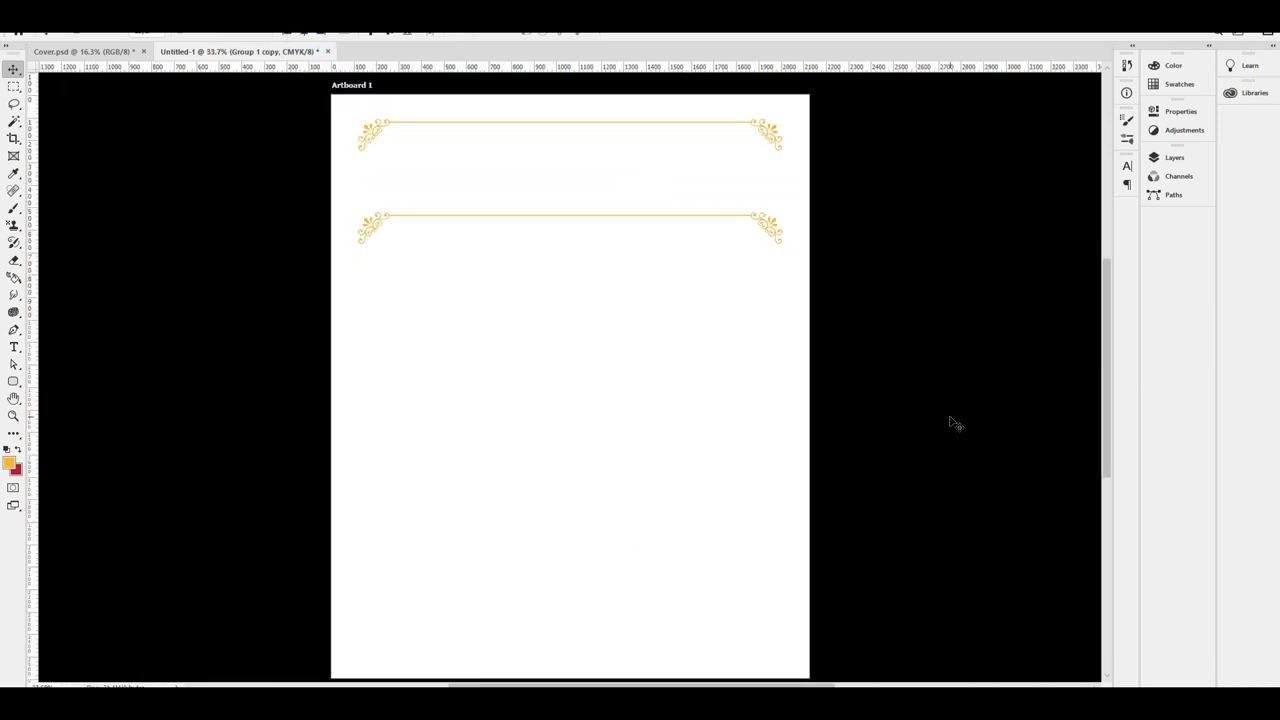
key("shift+Down")
key("shift+Down")
key("shift+Down")
key("shift+Down")
key("shift+Down")
key("shift+Down")
key("shift+Down")
key("shift+Down")
key("shift+Down")
key("shift+Down")
key("shift+Down")
key("shift+Down")
key("shift+Down")
key("shift+Down")
key("shift+Down")
key("shift+Down")
key("shift+Down")
key("shift+Down")
key("shift+Down")
key("shift+Down")
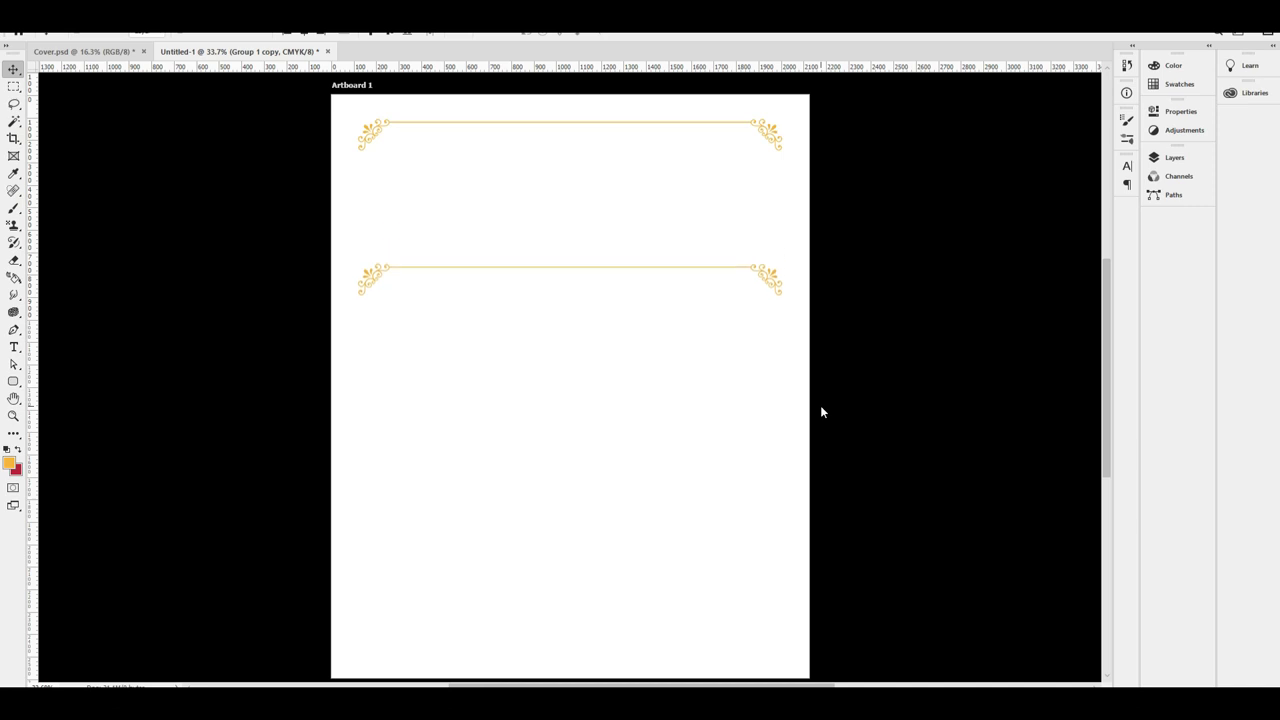
key("shift+Down")
key("shift+Down")
key("shift+Down")
key("shift+Down")
key("shift+Down")
key("shift+Down")
key("shift+Down")
key("shift+Down")
key("shift+Down")
key("shift+Down")
key("shift+Down")
key("shift+Down")
Turn the copied border group upside down and align it to the artboard's bottom edge
key("ctrl+t")
right_click(666, 369)
left_click(723, 490)
key("Return")
left_click_drag(728, 385, 728, 685)
key("ctrl+a")
left_click(306, 35)
key("ctrl+d")
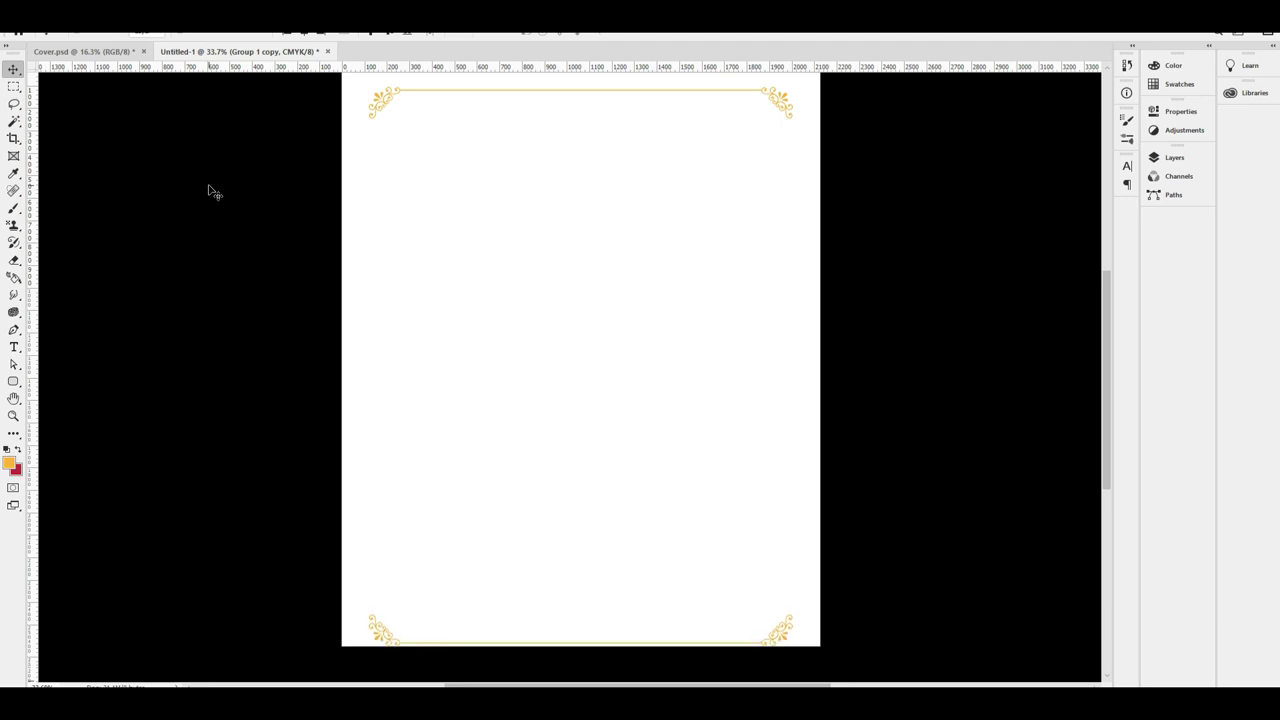
Offset the bottom border group upward from the artboard's bottom edge to give it a margin
key("ctrl+t")
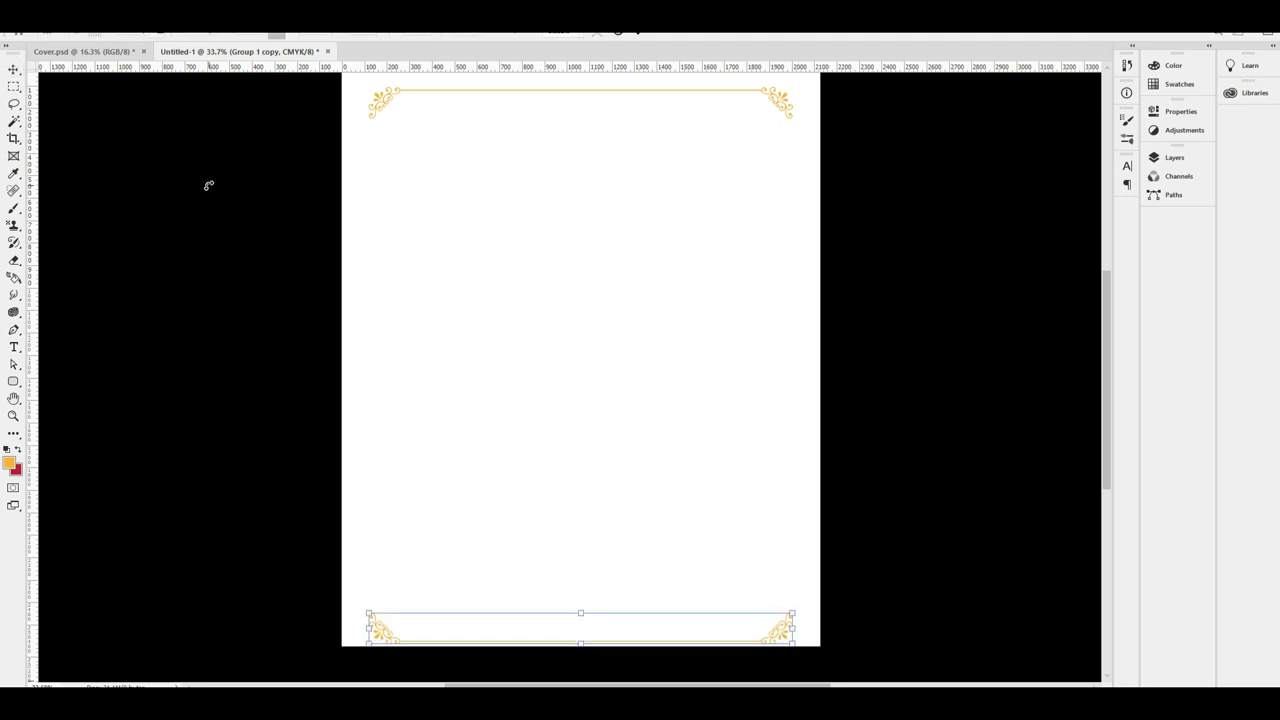
key("shift+Up")
key("shift+Down")
key("shift+Up")
key("shift+Up")
key("shift+Up")
key("shift+Up")
key("shift+Up")
key("shift+Up")
key("shift+Up")
key("shift+Up")
key("shift+Up")
key("shift+Up")
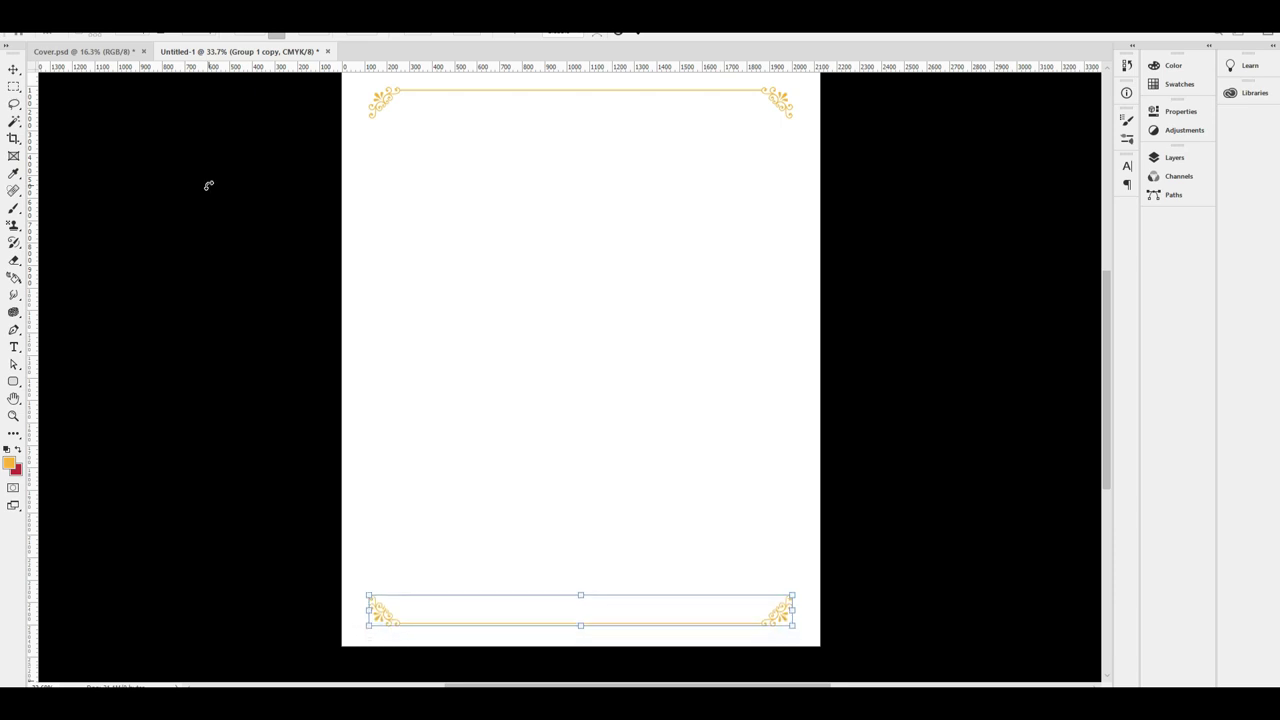
key("shift+Up")
key("shift+Up")
key("Return")
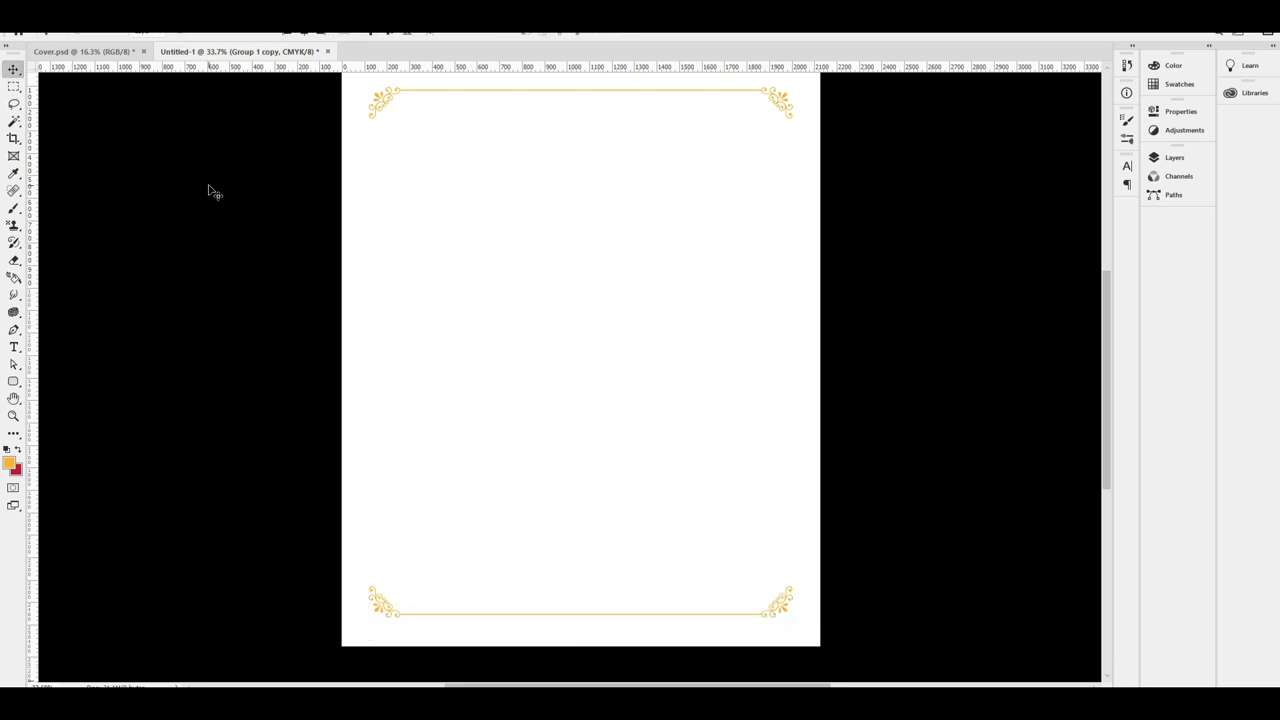
scroll(452, 622, "up", 5)
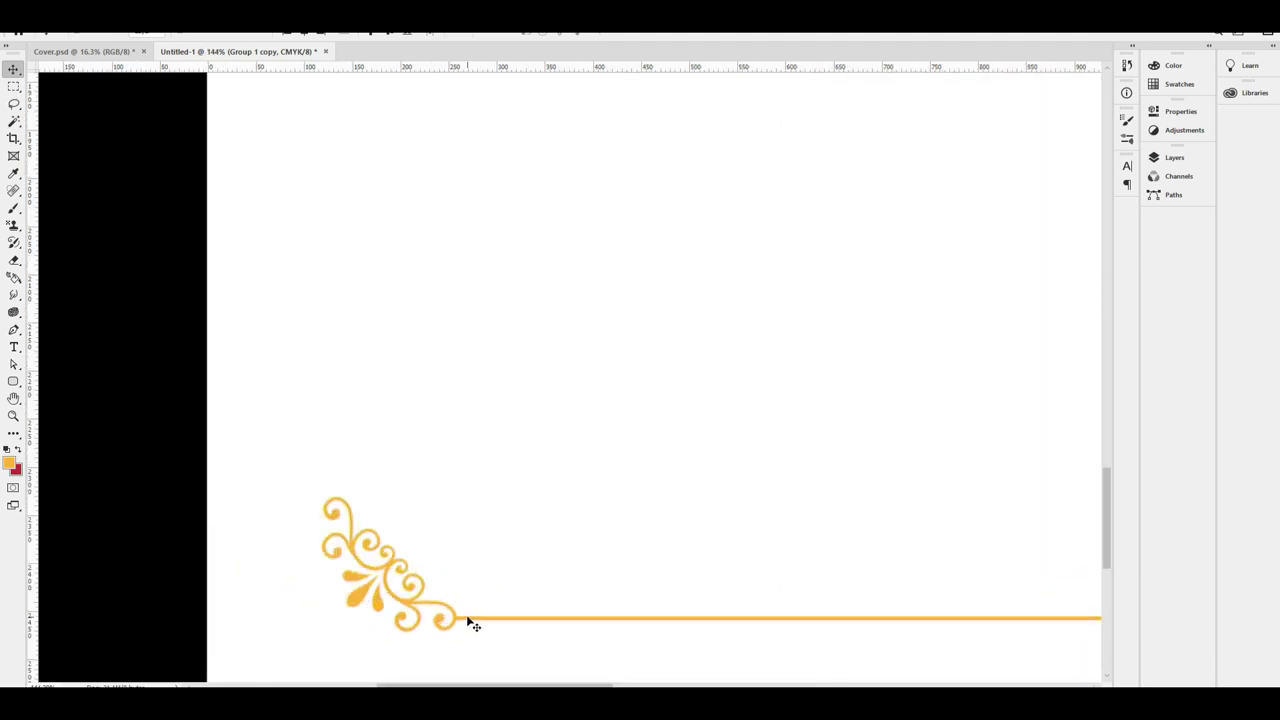
right_click(469, 620)
left_click(544, 637)
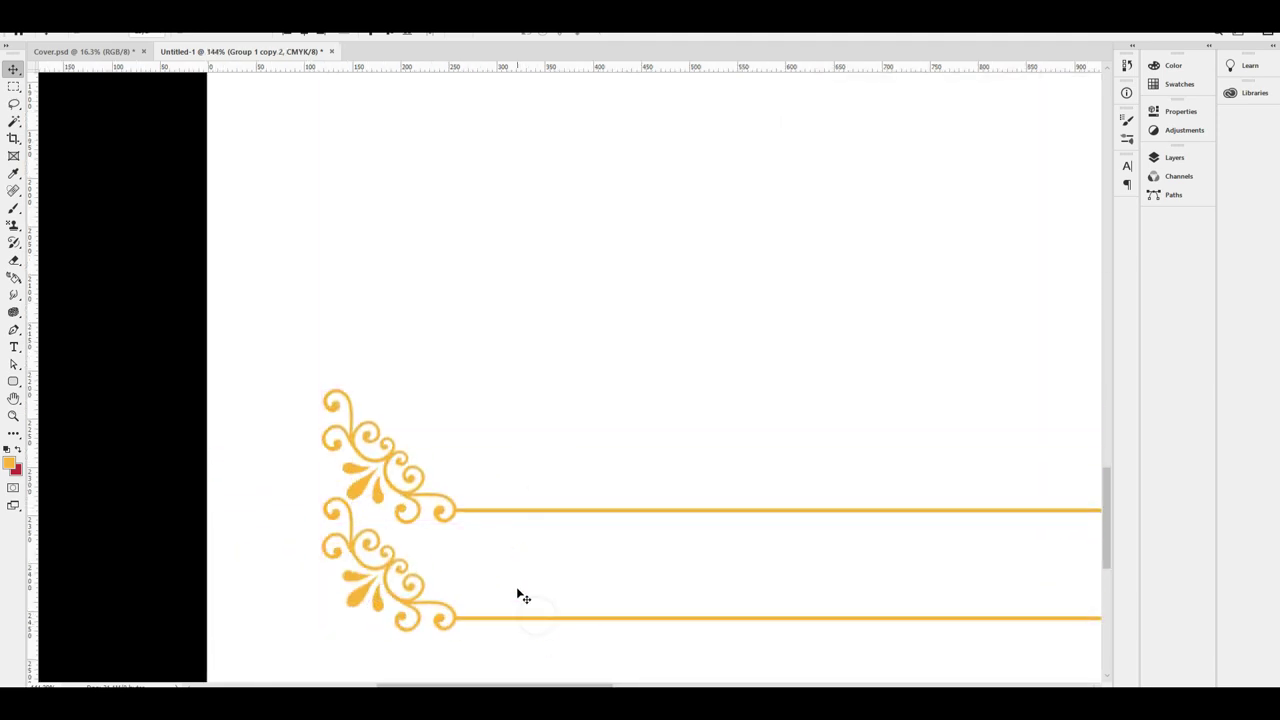
right_click(518, 620)
left_click(561, 624)
scroll(520, 640, "down", 5)
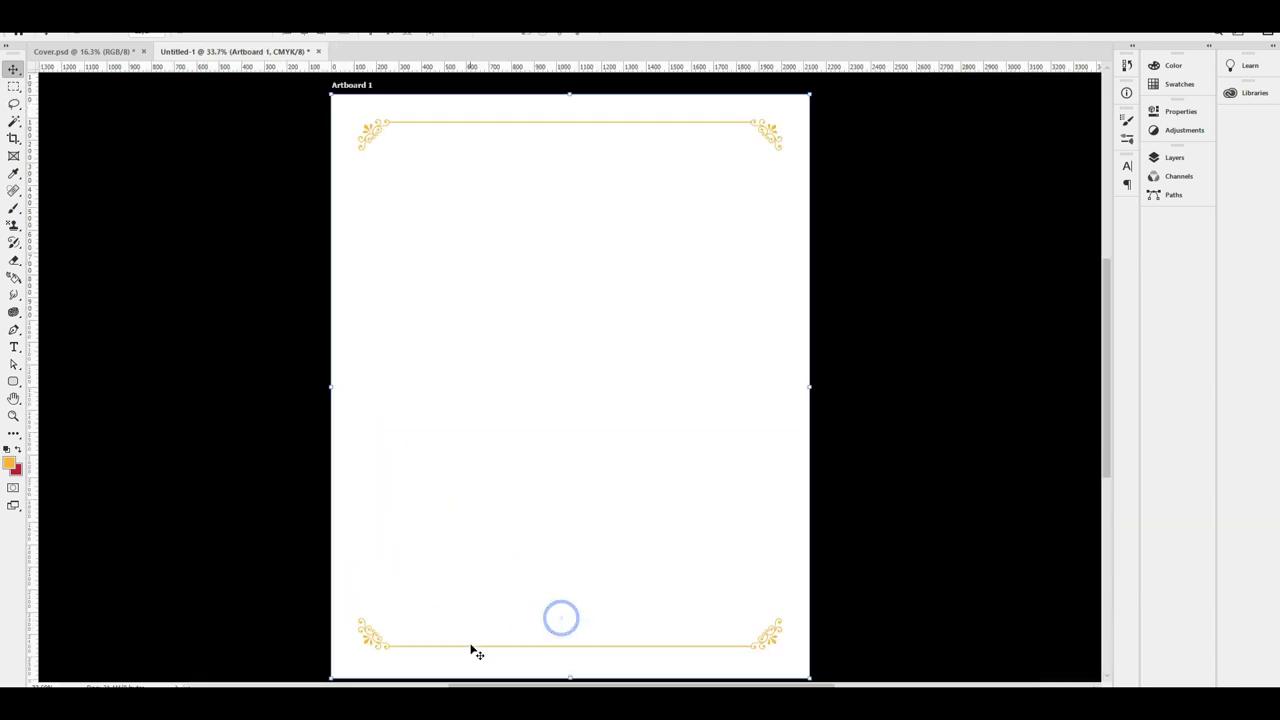
Duplicate the bottom border's horizontal line above itself and rotate the copy 90° counter-clockwise
scroll(560, 645, "up", 7)
right_click(652, 638)
left_click(726, 611)
scroll(726, 613, "down", 7)
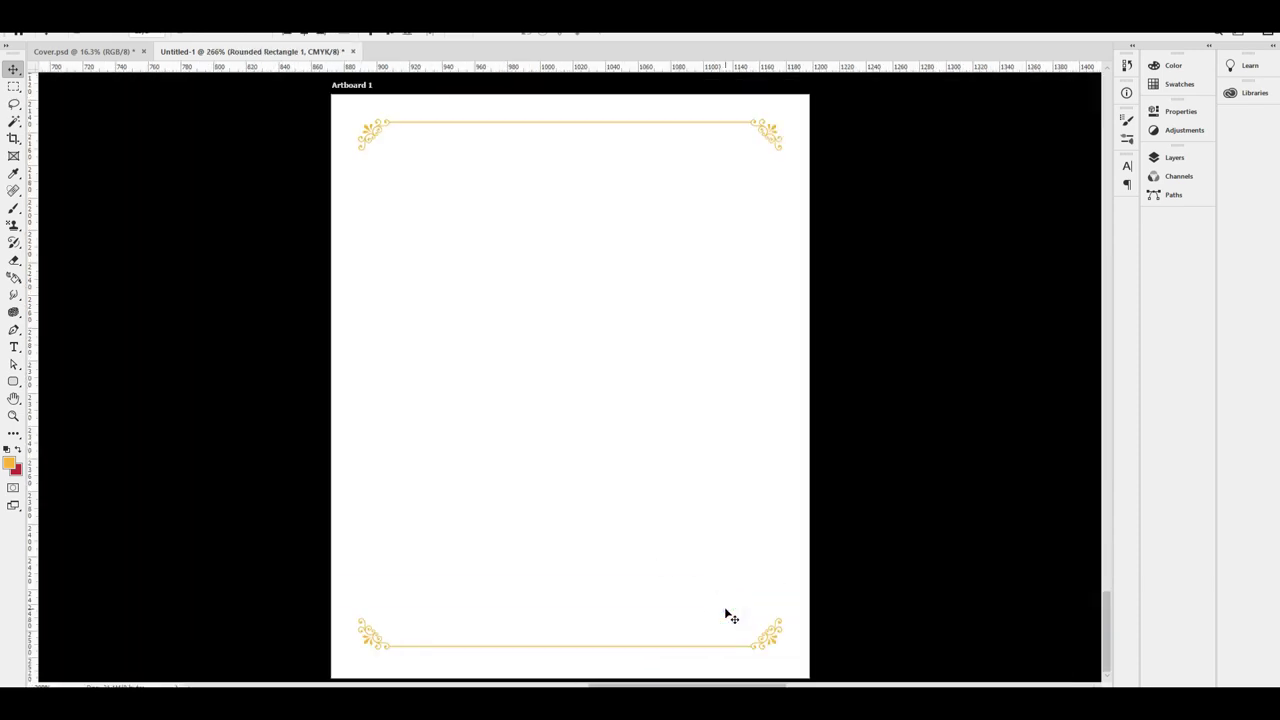
left_click_drag(720, 646, 718, 563)
key("ctrl+t")
right_click(704, 550)
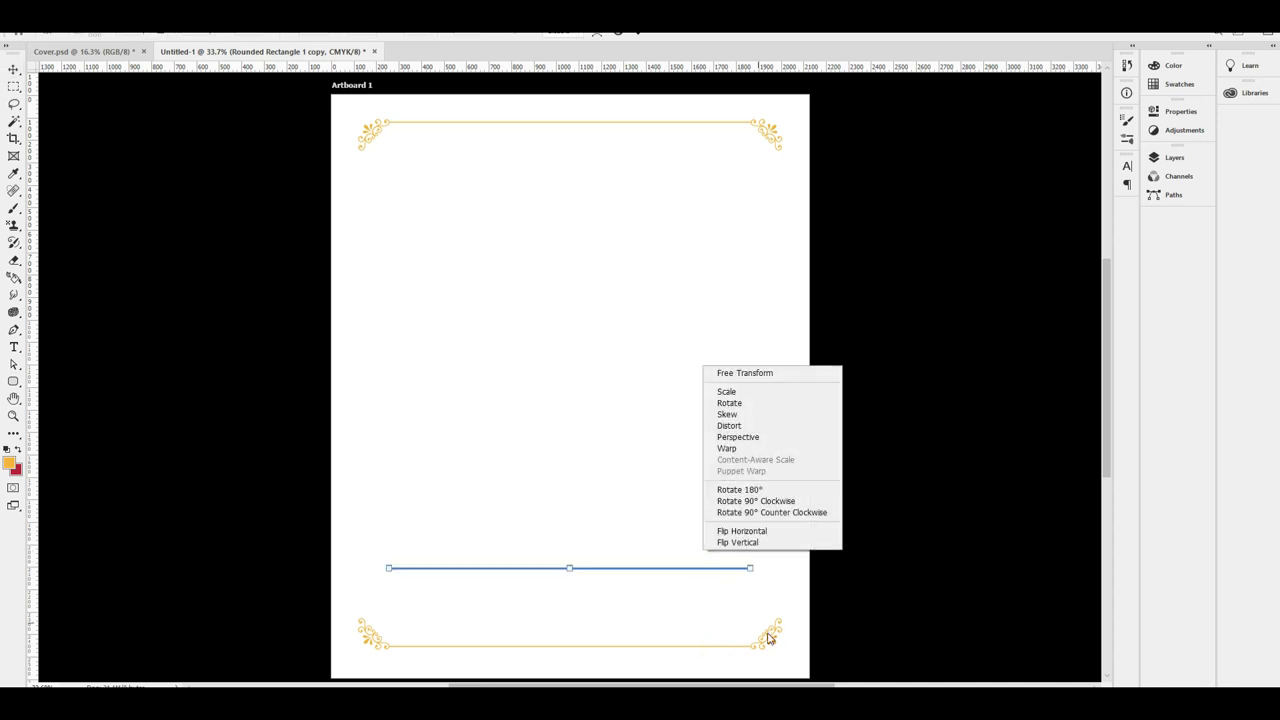
left_click(781, 513)
key("Return")
Place the vertical line at the artboard's left side so its lower end touches the lower-left ornament's upper scroll
left_click_drag(579, 602, 371, 466)
left_click_drag(330, 544, 454, 459)
left_click_drag(594, 557, 440, 314)
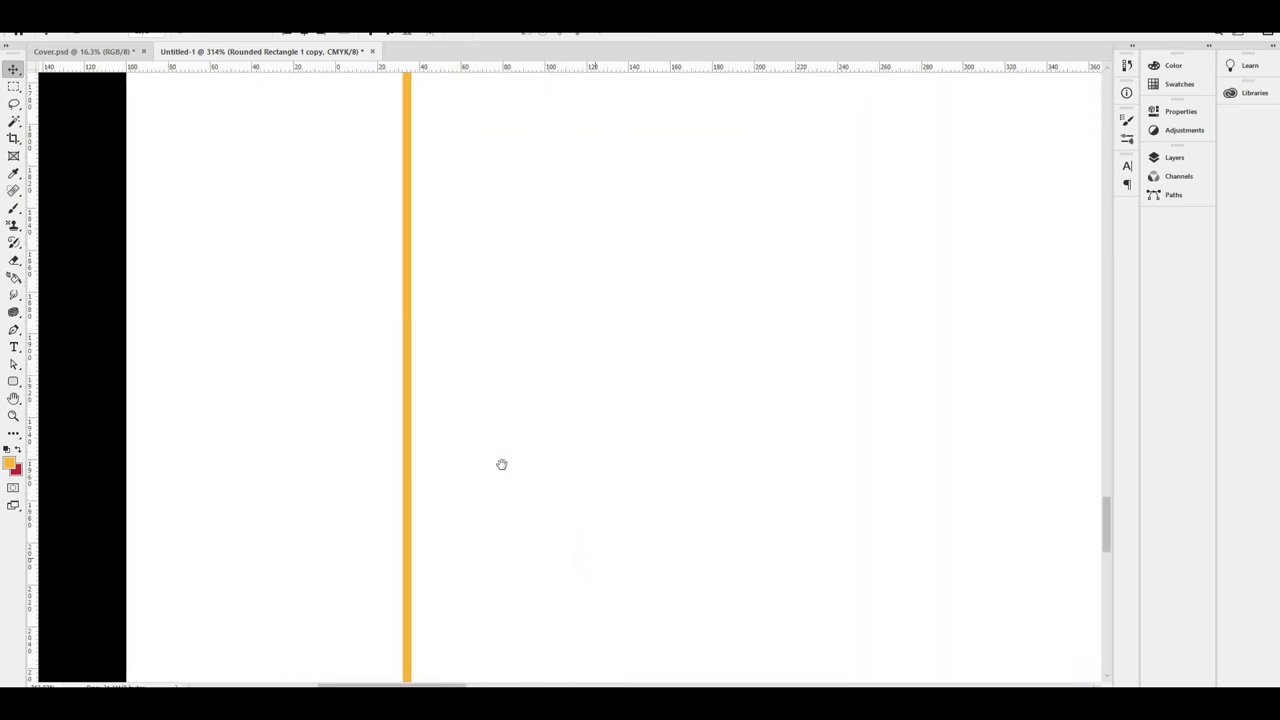
left_click_drag(503, 466, 471, 386)
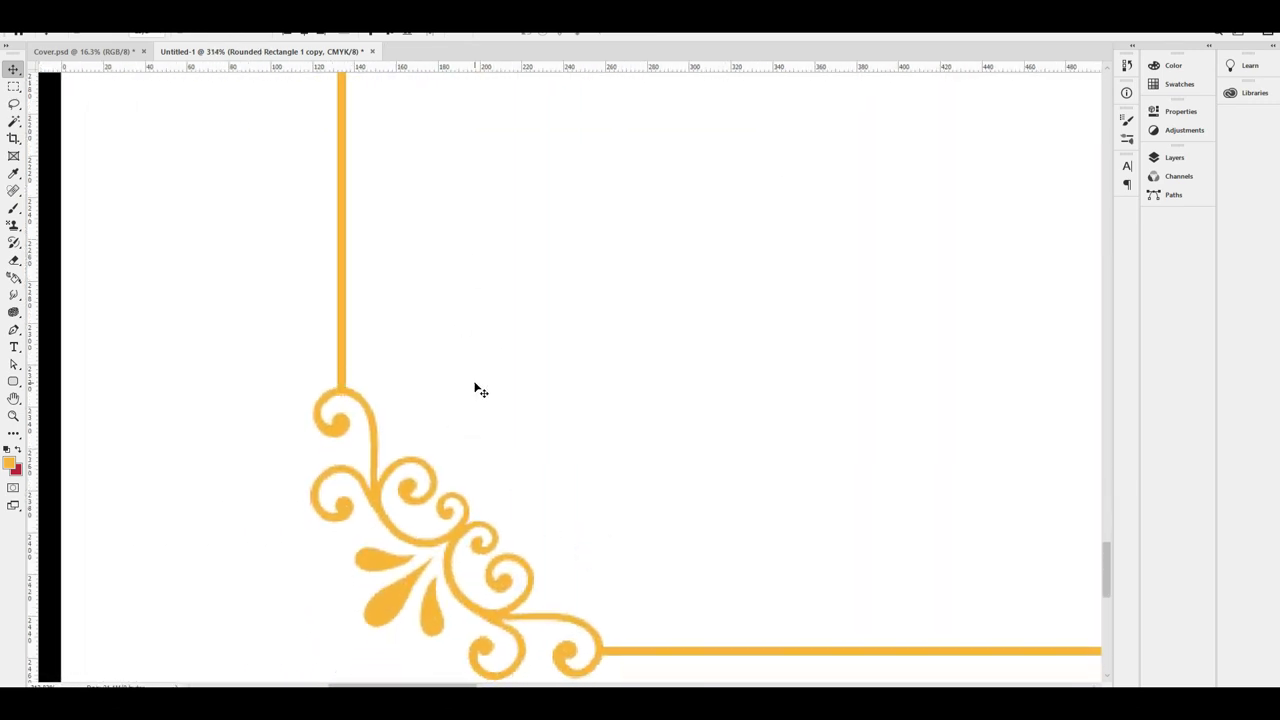
Stretch the left vertical line upward until it meets the lower scroll of the upper-left ornament
key("ctrl+0")
left_click_drag(510, 298, 526, 356)
left_click_drag(369, 266, 509, 462)
scroll(513, 472, "up", 2)
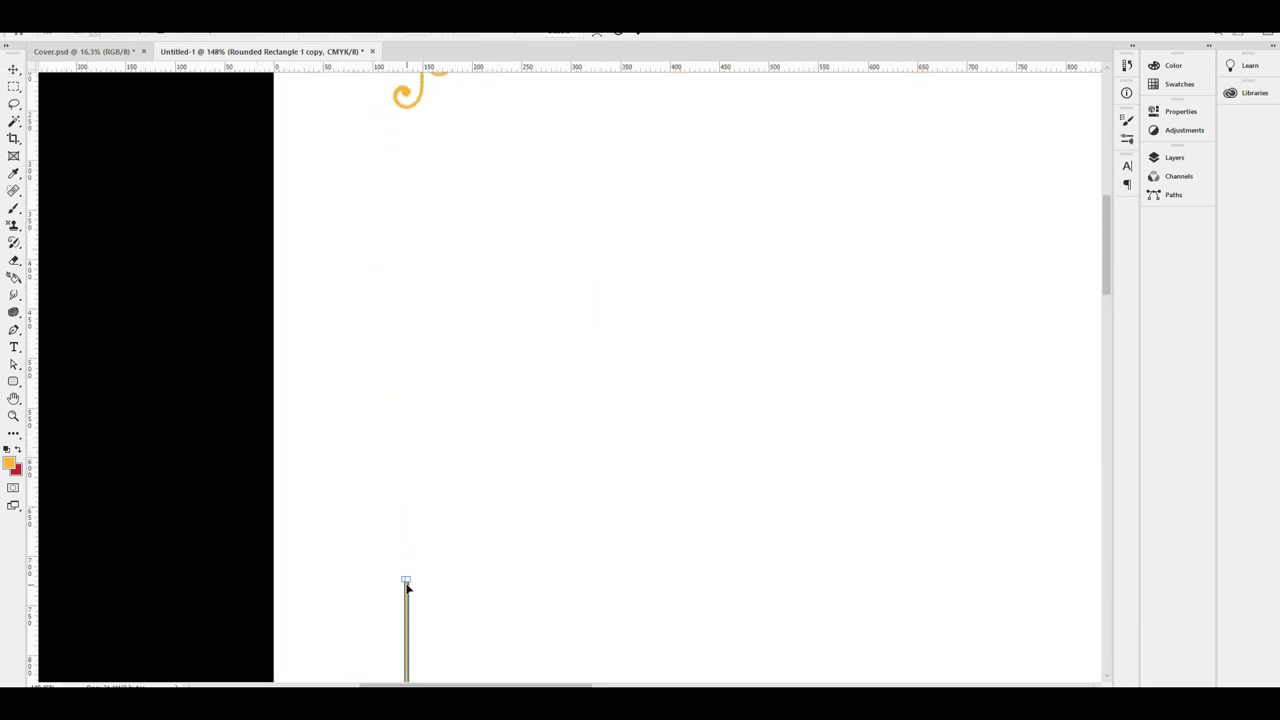
left_click_drag(406, 580, 429, 106)
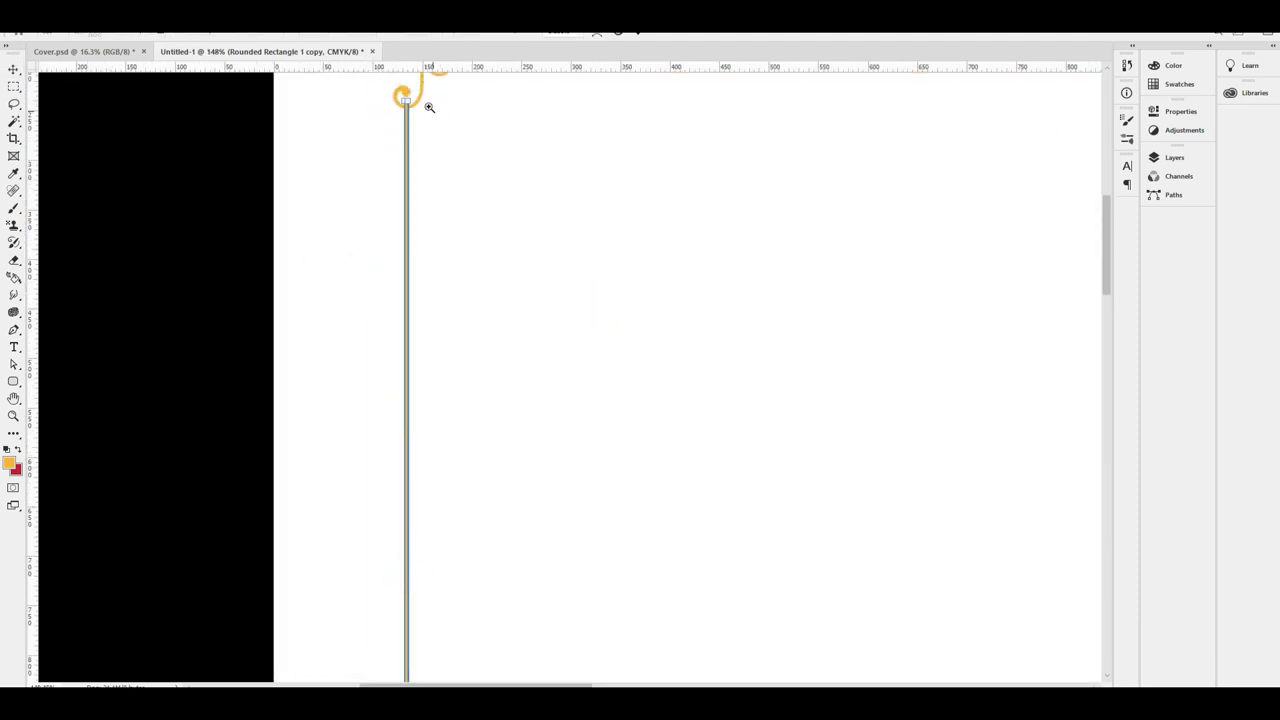
scroll(425, 110, "up", 5)
left_click_drag(348, 88, 374, 109)
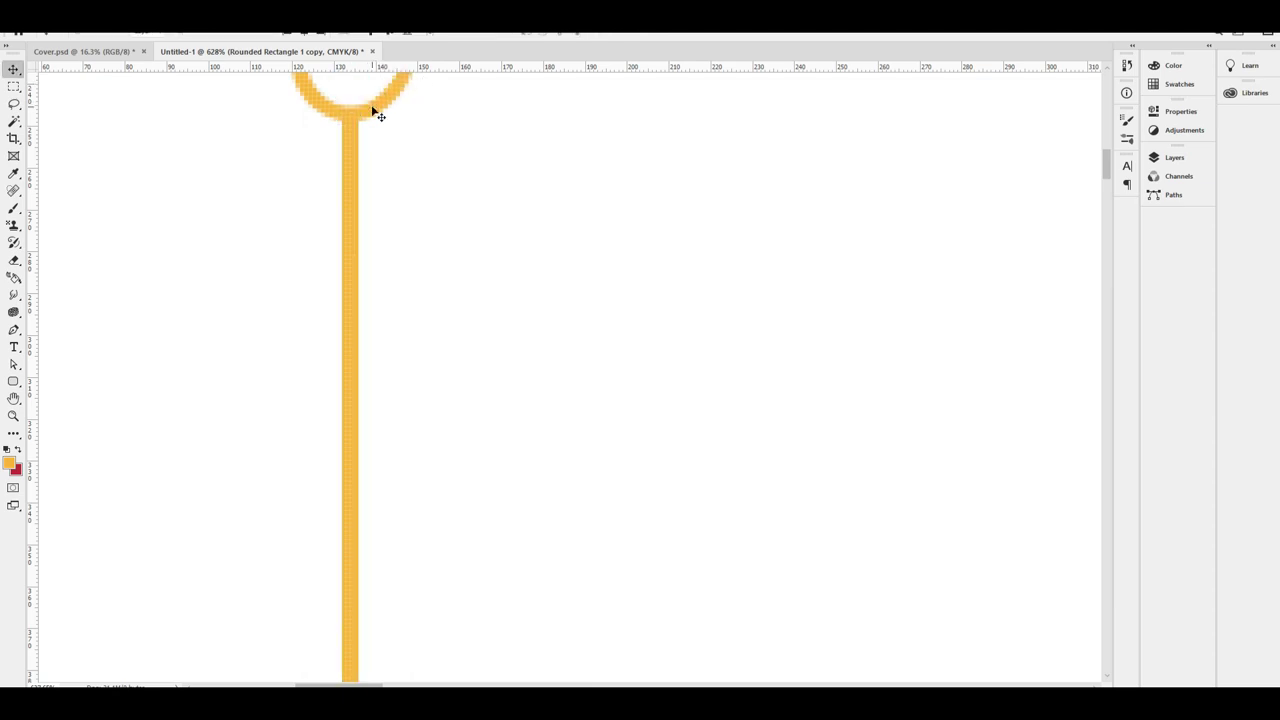
key("ctrl+0")
Duplicate the left vertical line to the right side and fine-tune it to meet the upper-right ornament's lower scroll
left_click_drag(355, 466, 754, 458)
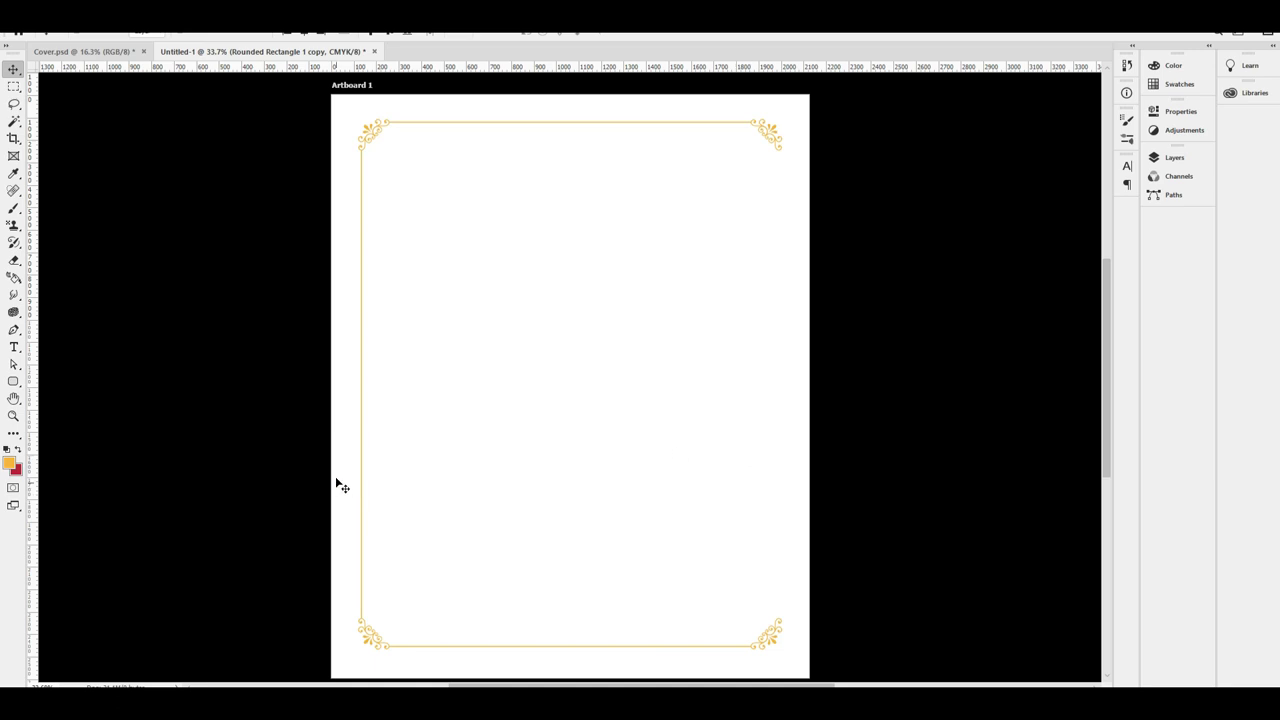
left_click_drag(358, 408, 783, 414)
left_click_drag(775, 122, 871, 232)
key("shift+Left")
key("shift+Left")
key("Right")
key("Right")
key("Right")
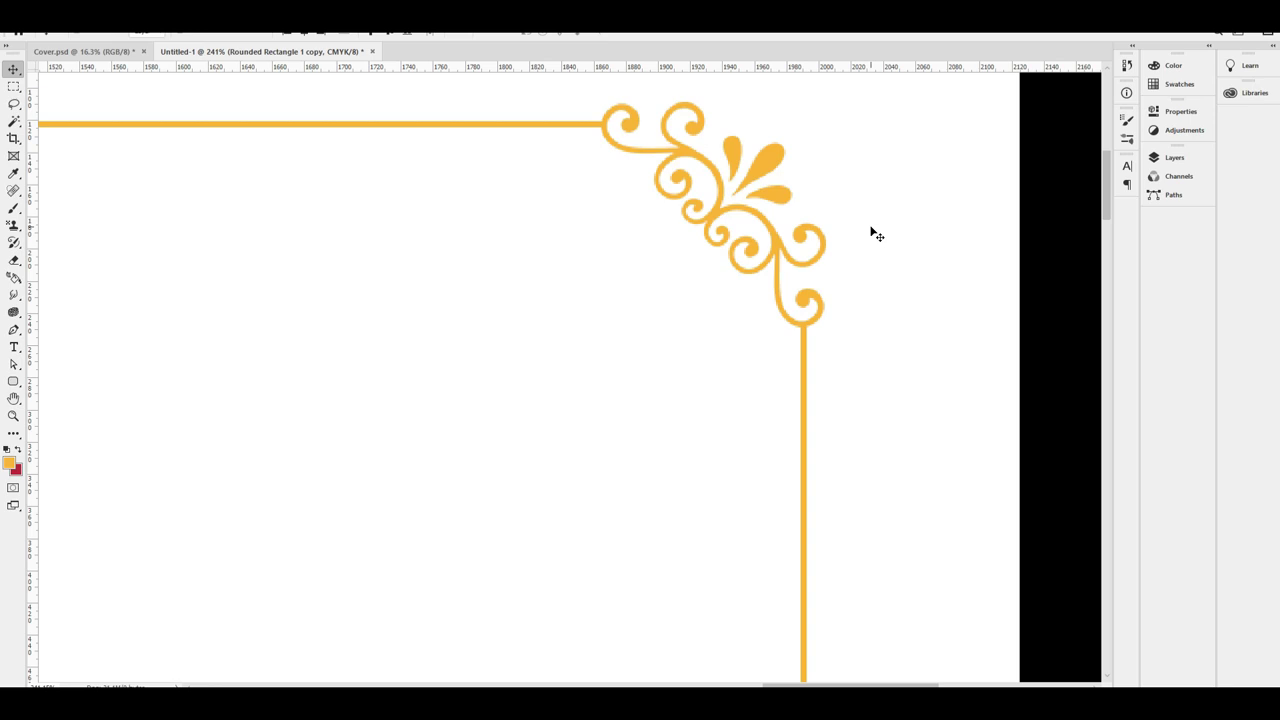
Combine the four corner ornaments and the border lines into a single smart object
key("ctrl+0")
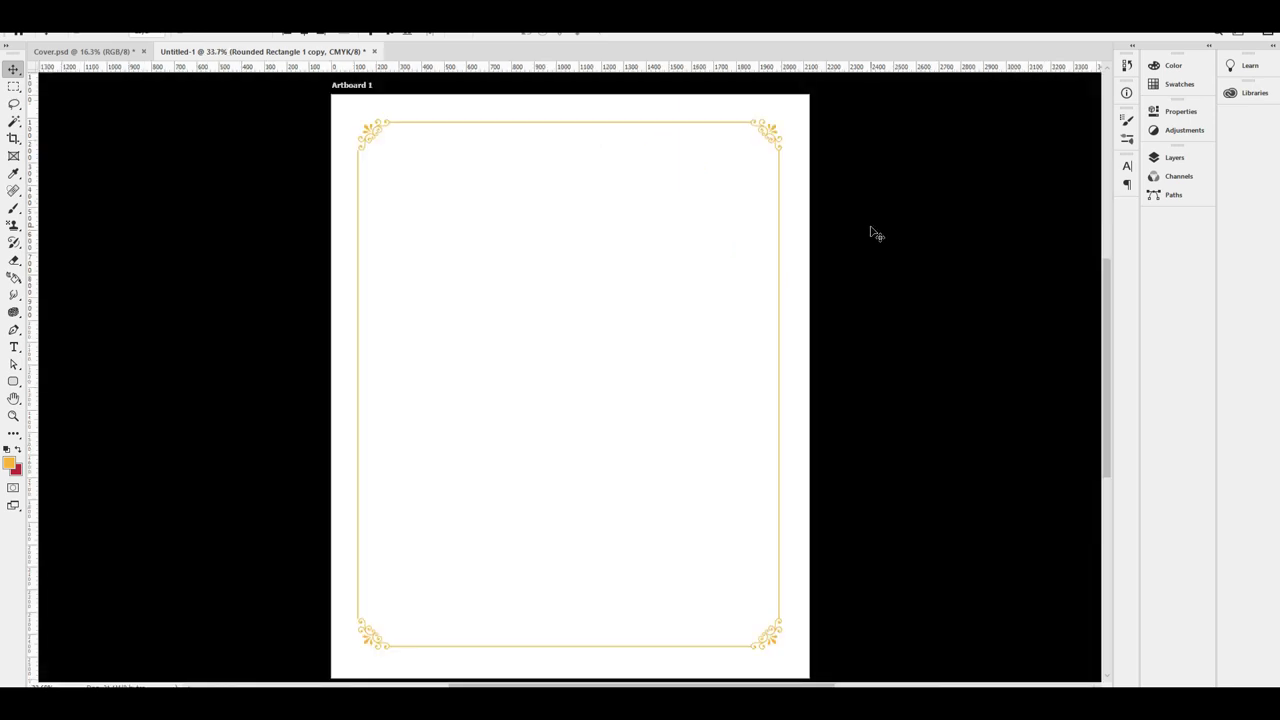
right_click(773, 131)
left_click(810, 146)
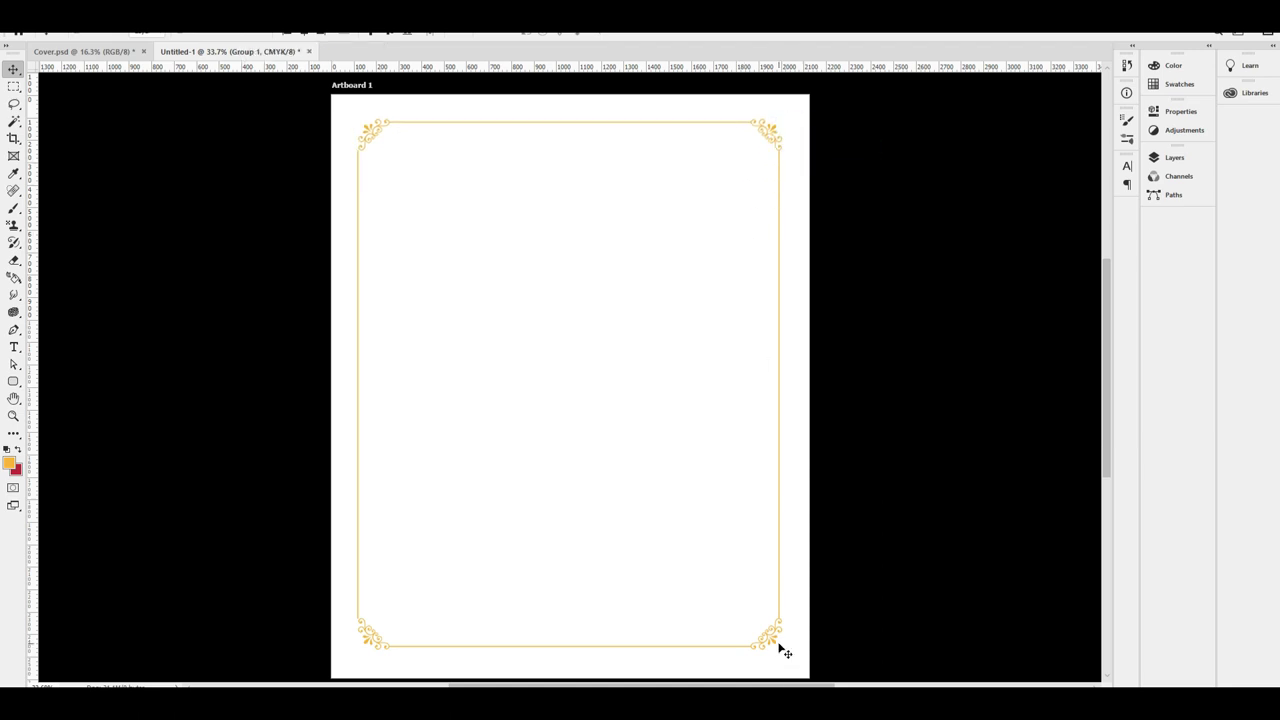
right_click(773, 645)
right_click(771, 641)
left_click(771, 646)
right_click(771, 646)
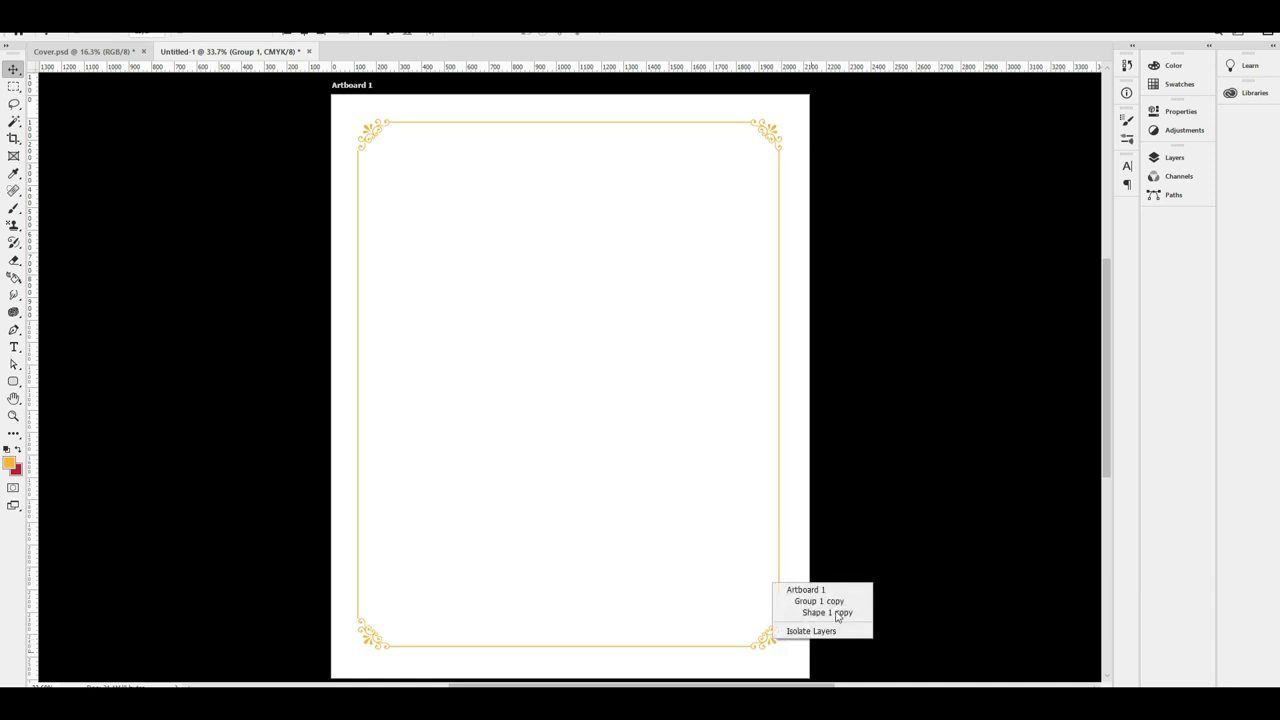
left_click(834, 602, "shift")
left_click_drag(754, 598, 719, 477)
key("ctrl+z")
key("F7")
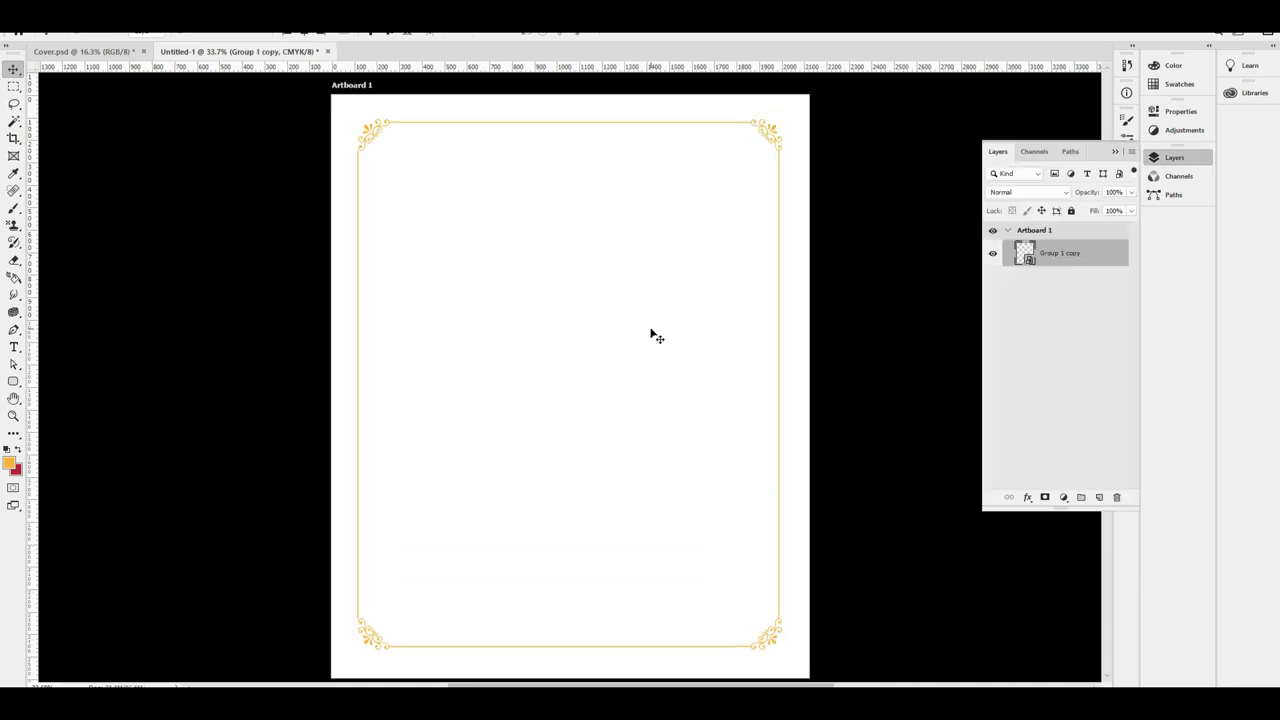
Centre the golden frame smart object horizontally and vertically on the artboard
right_click(652, 310)
left_click(713, 226)
right_click(561, 239)
left_click(597, 246)
key("ctrl+0")
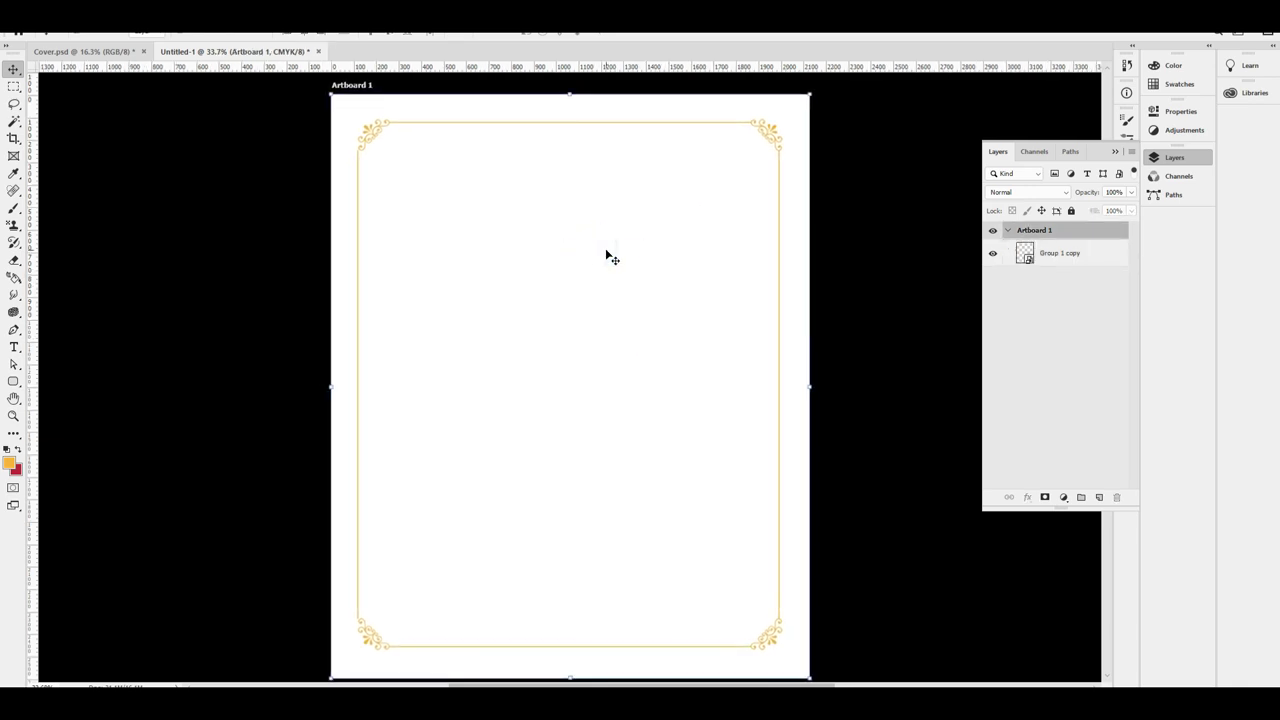
left_click(1066, 265)
key("ctrl+a")
left_click(300, 33)
key("ctrl+d")
left_click(395, 37)
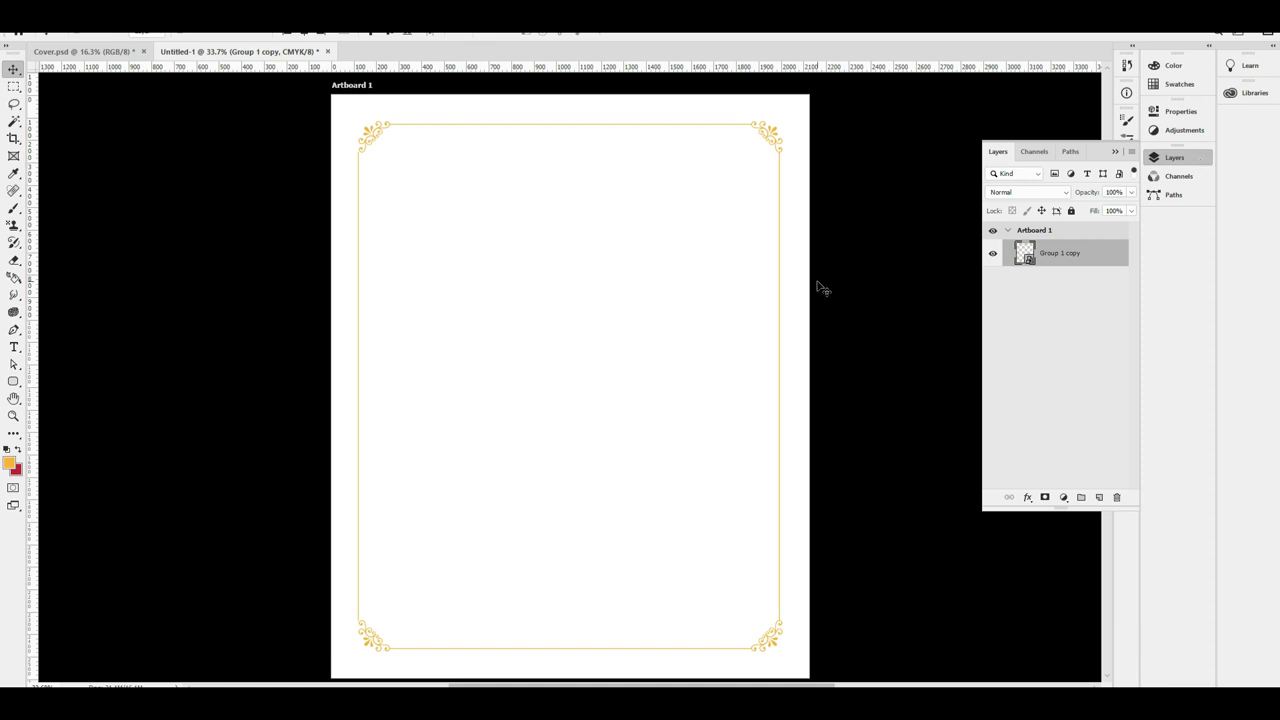
Add a Solid Color fill layer using the red background swatch colour (#c23036)
key("ctrl+minus")
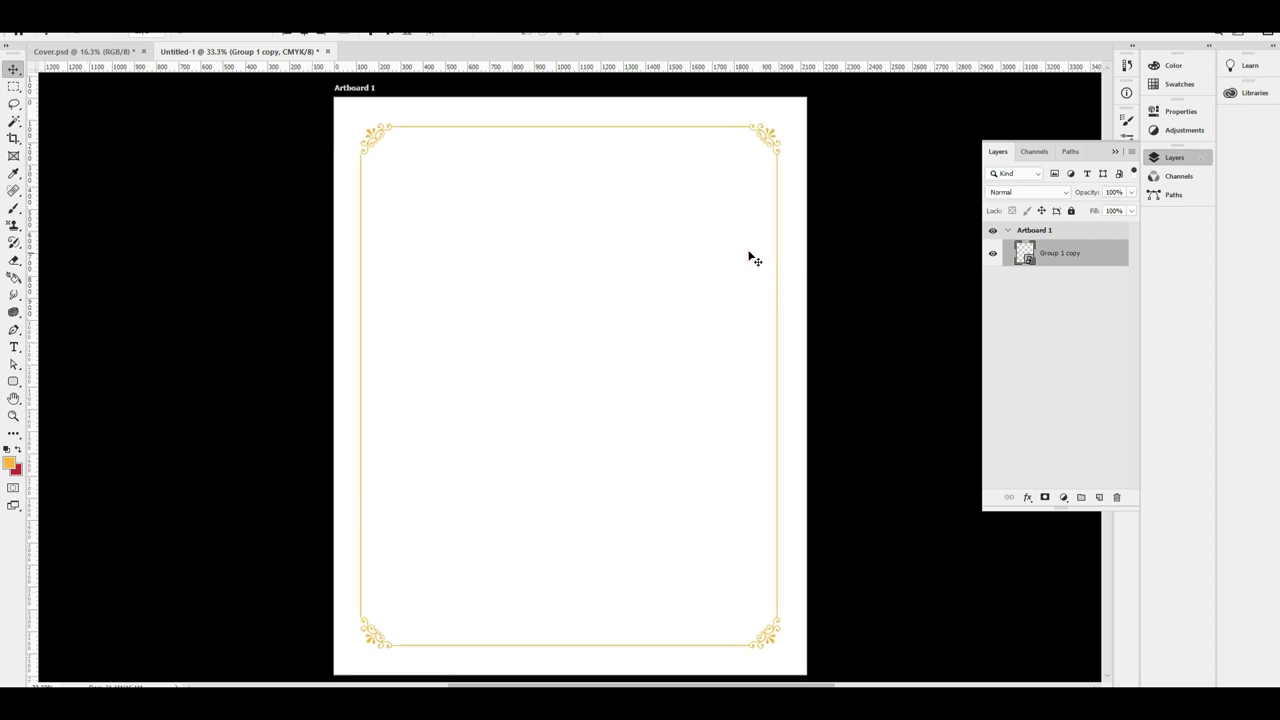
left_click(1063, 497)
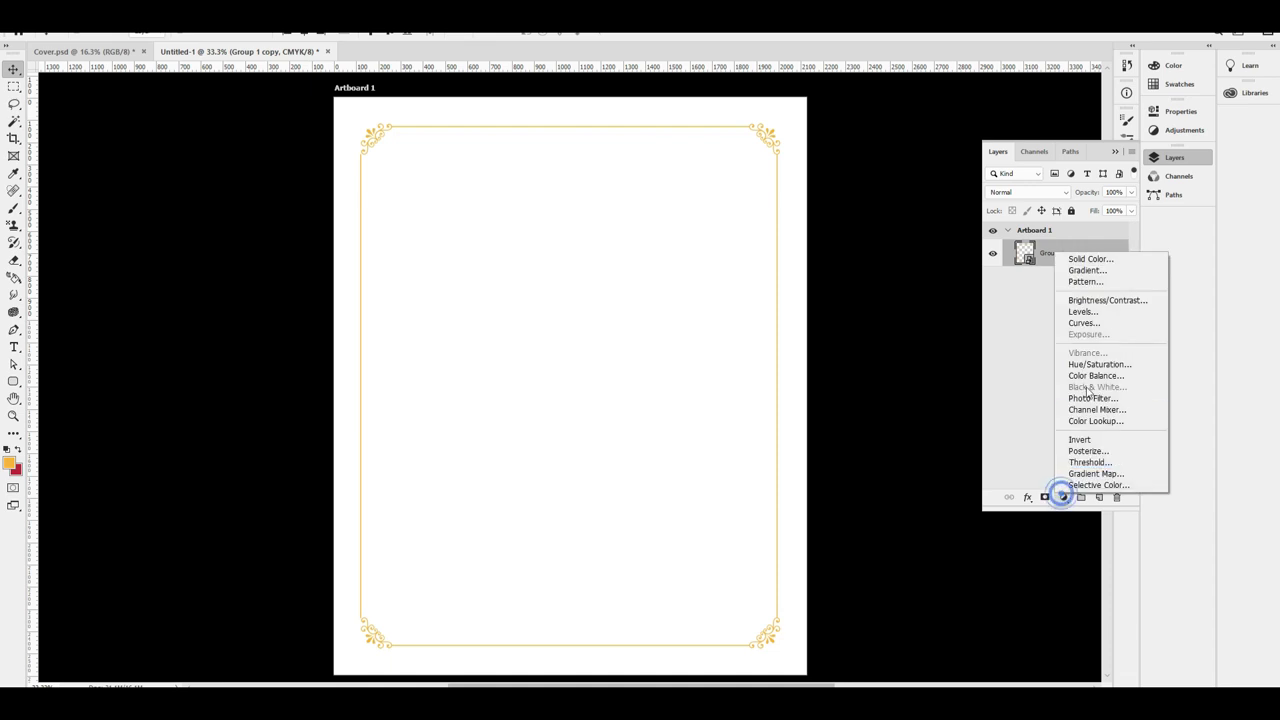
left_click(1087, 257)
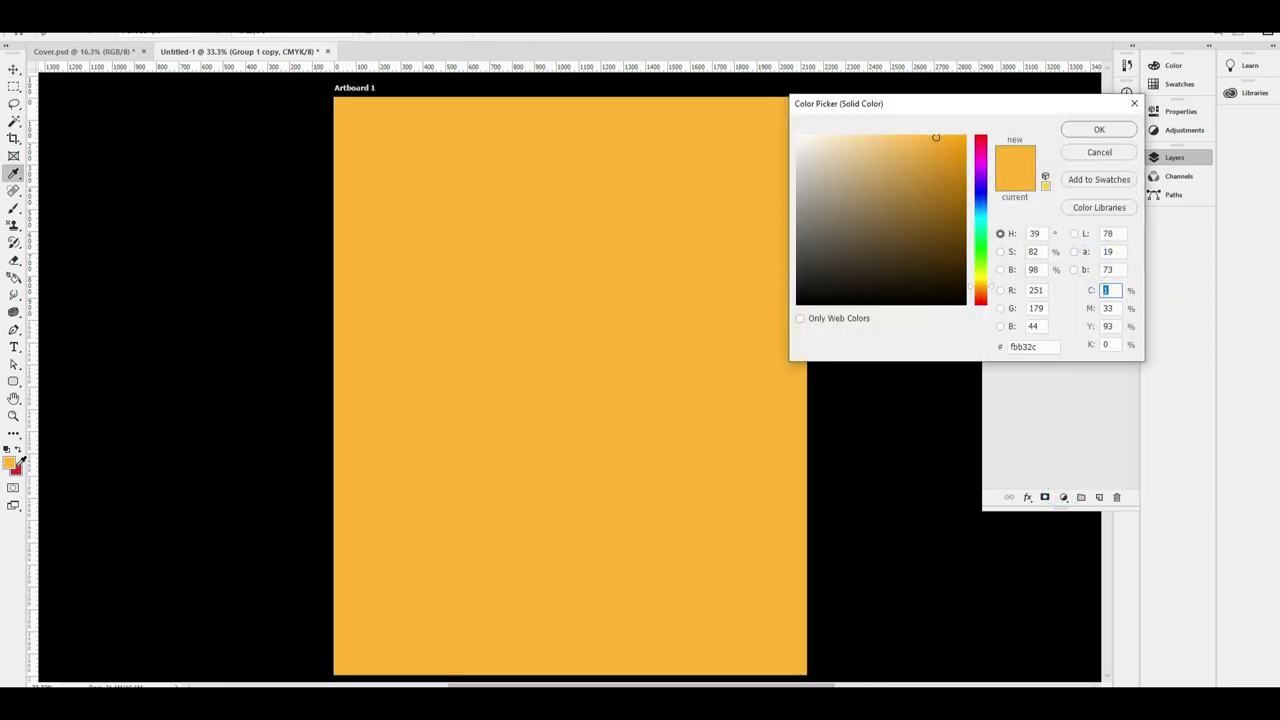
left_click(17, 469)
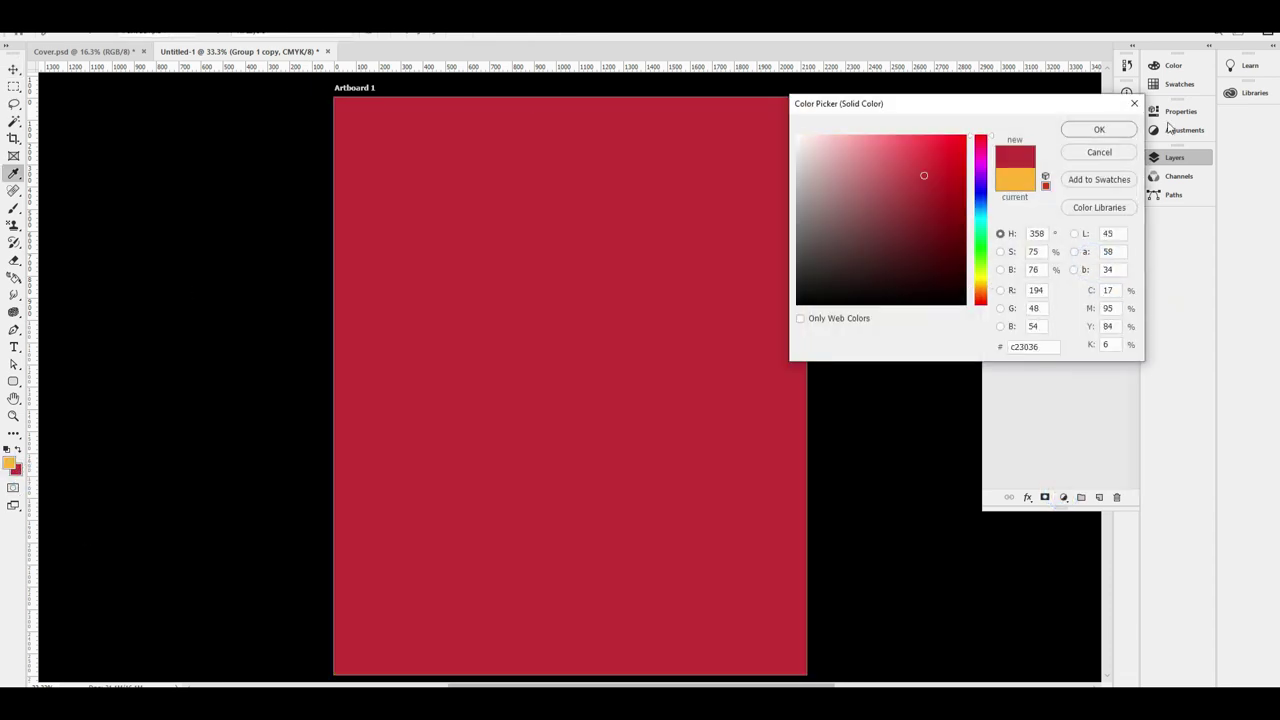
left_click(1099, 130)
left_click(1165, 156)
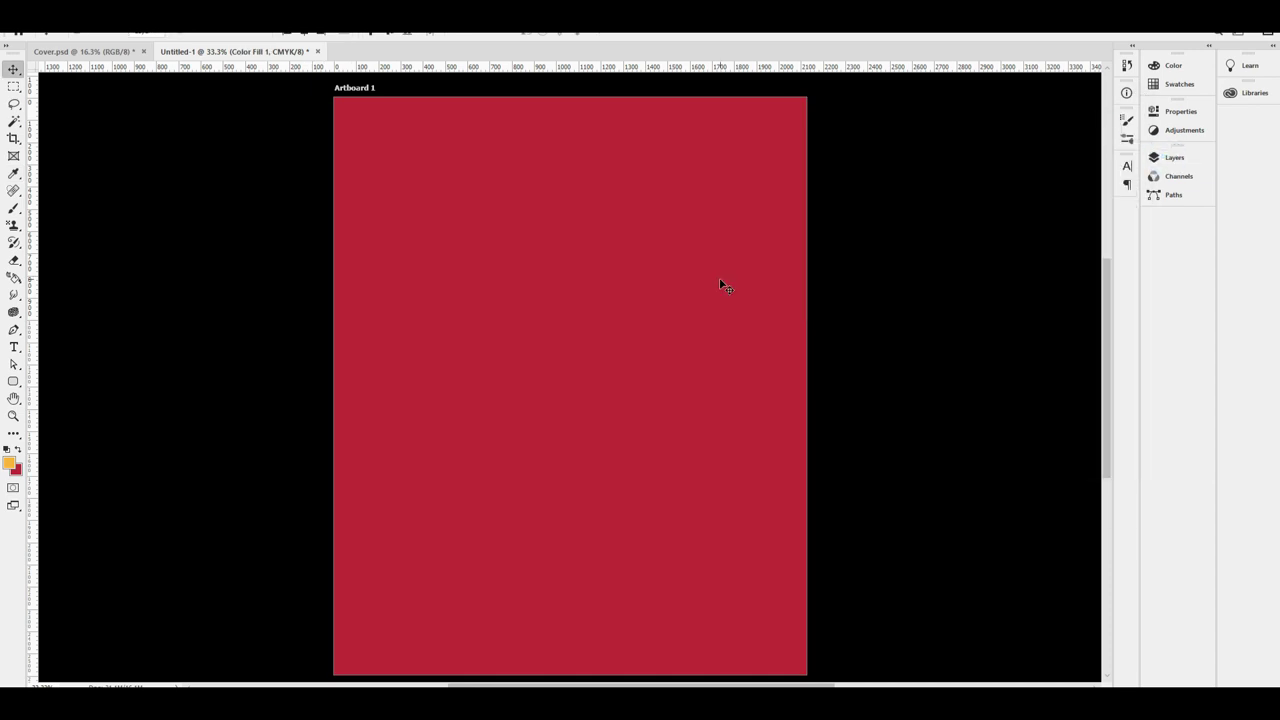
Place the red fill layer behind the golden frame
key("ctrl+minus")
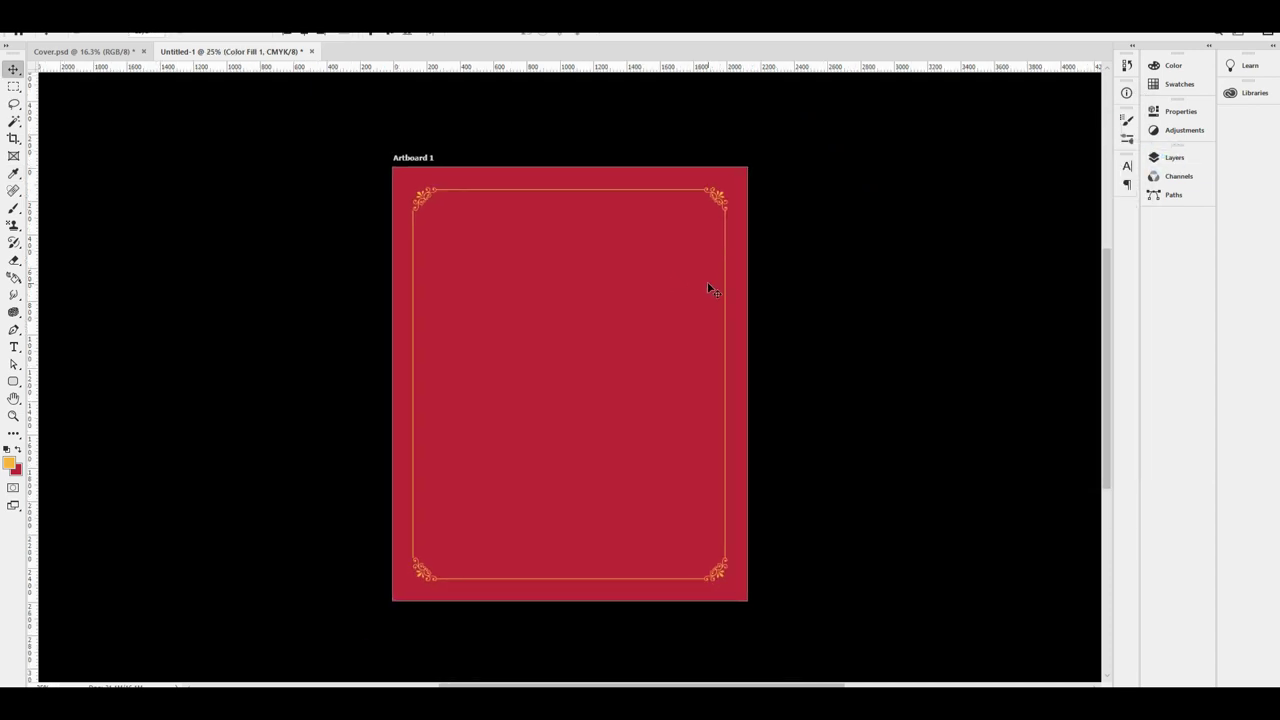
left_click(585, 256)
key("ctrl+minus")
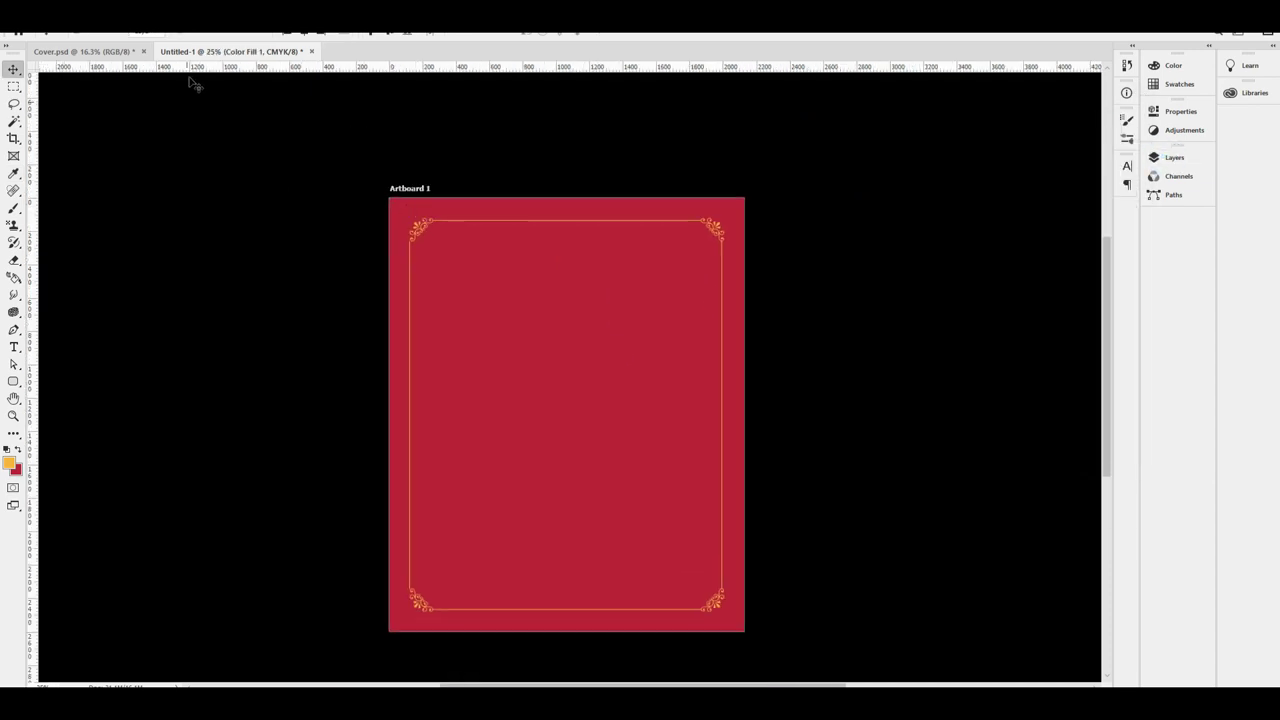
Copy the floral pattern layer, Layer 6 copy 3, from Cover.psd onto the red card artboard
left_click(90, 53)
right_click(476, 516)
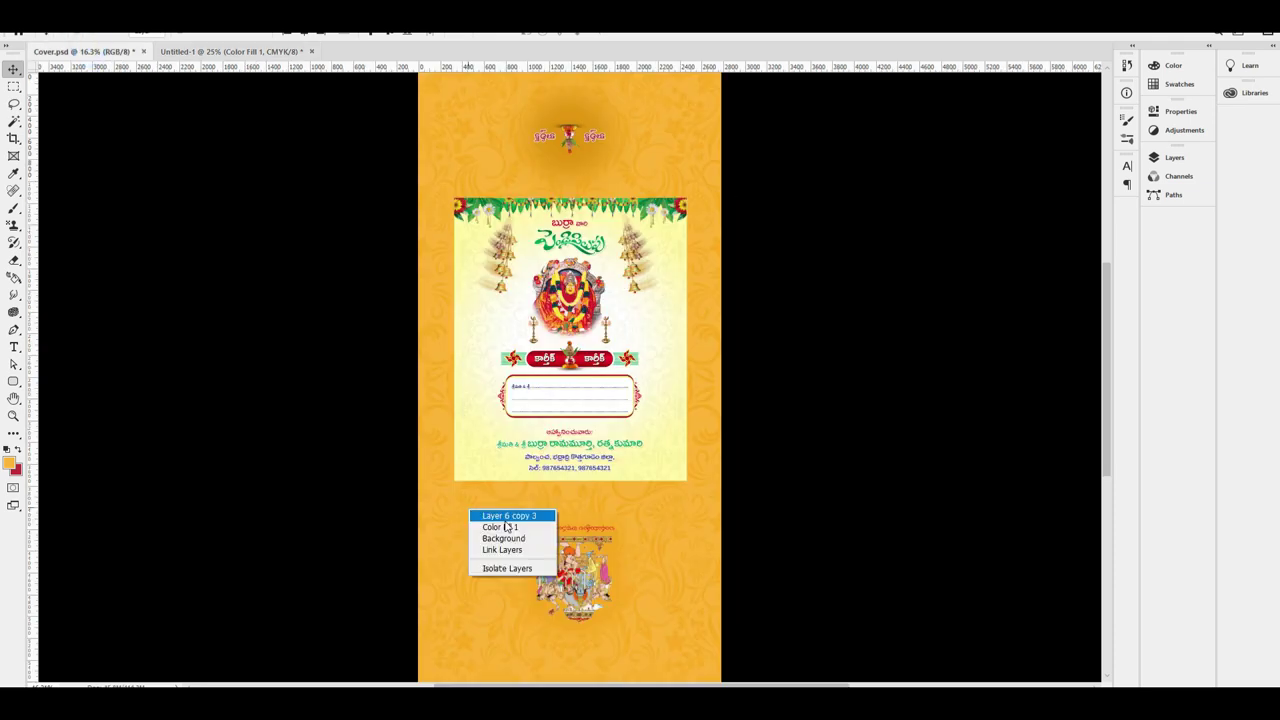
left_click(500, 526)
left_click_drag(451, 500, 600, 412)
key("ctrl+minus")
Scale down the floral pattern and reposition it so that it covers the whole artboard
key("ctrl+t")
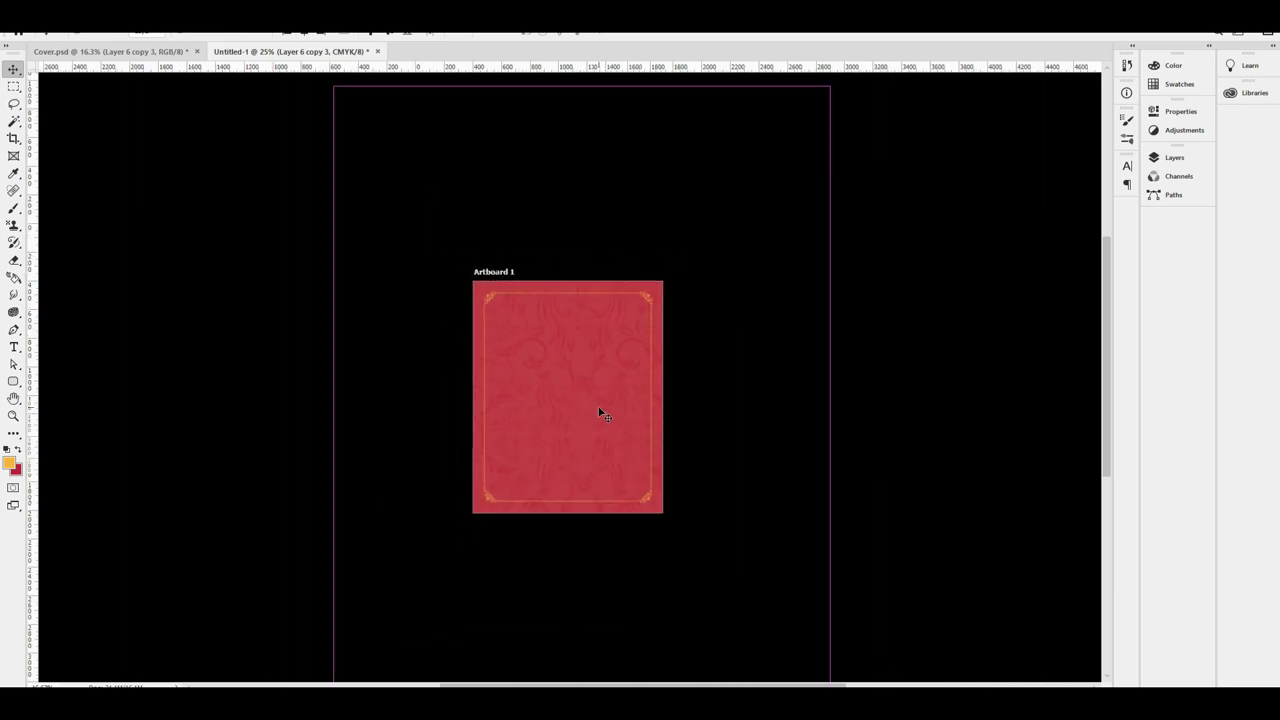
left_click_drag(815, 430, 674, 400)
left_click_drag(589, 428, 623, 383)
key("Return")
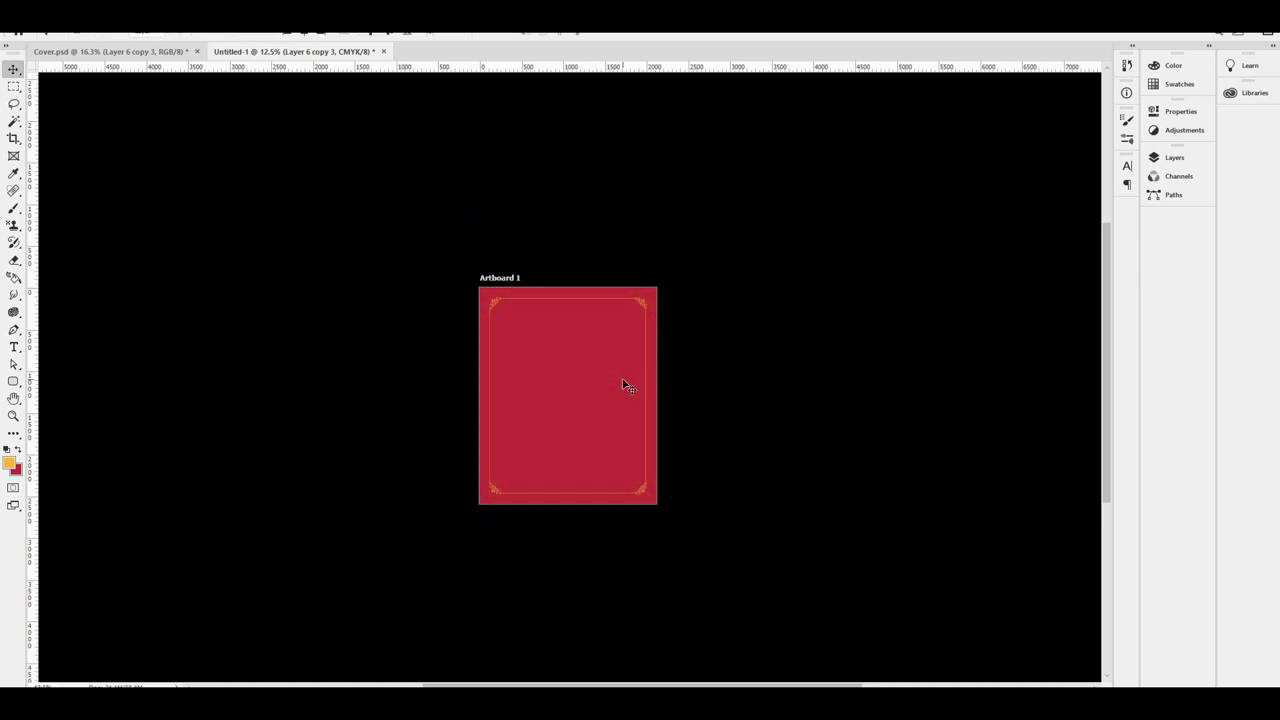
left_click_drag(600, 321, 720, 411)
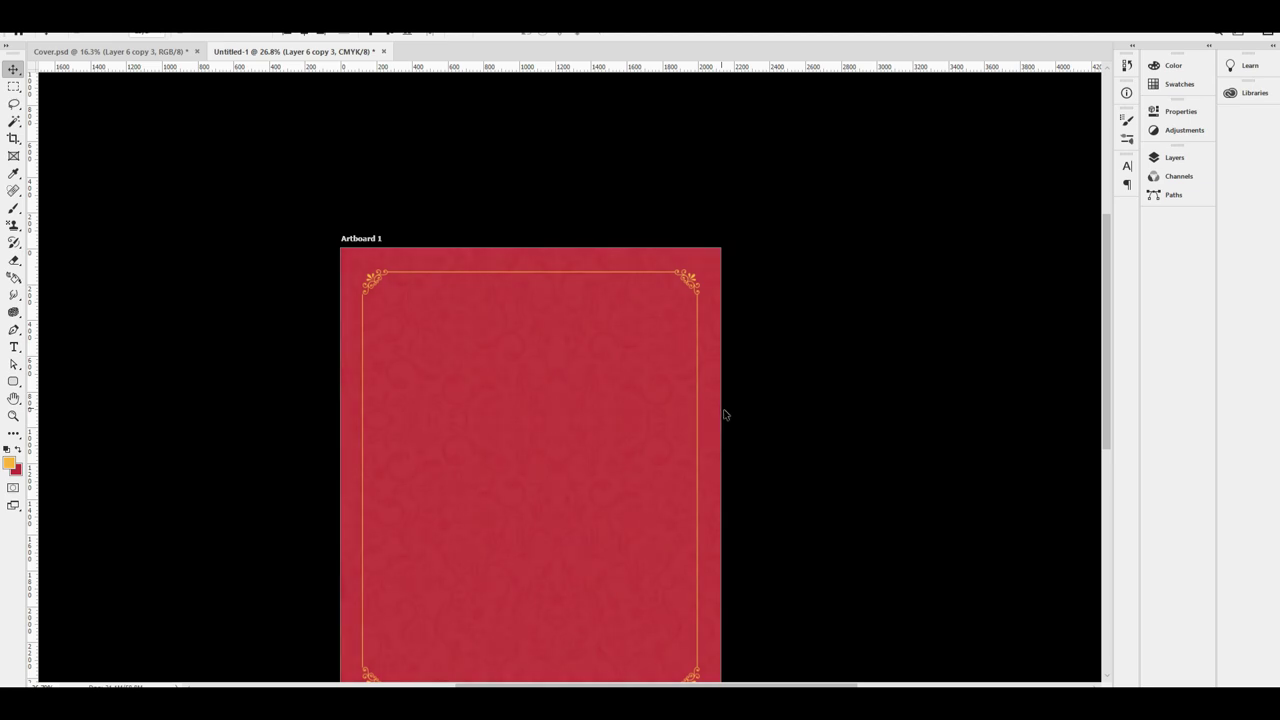
key("ctrl+0")
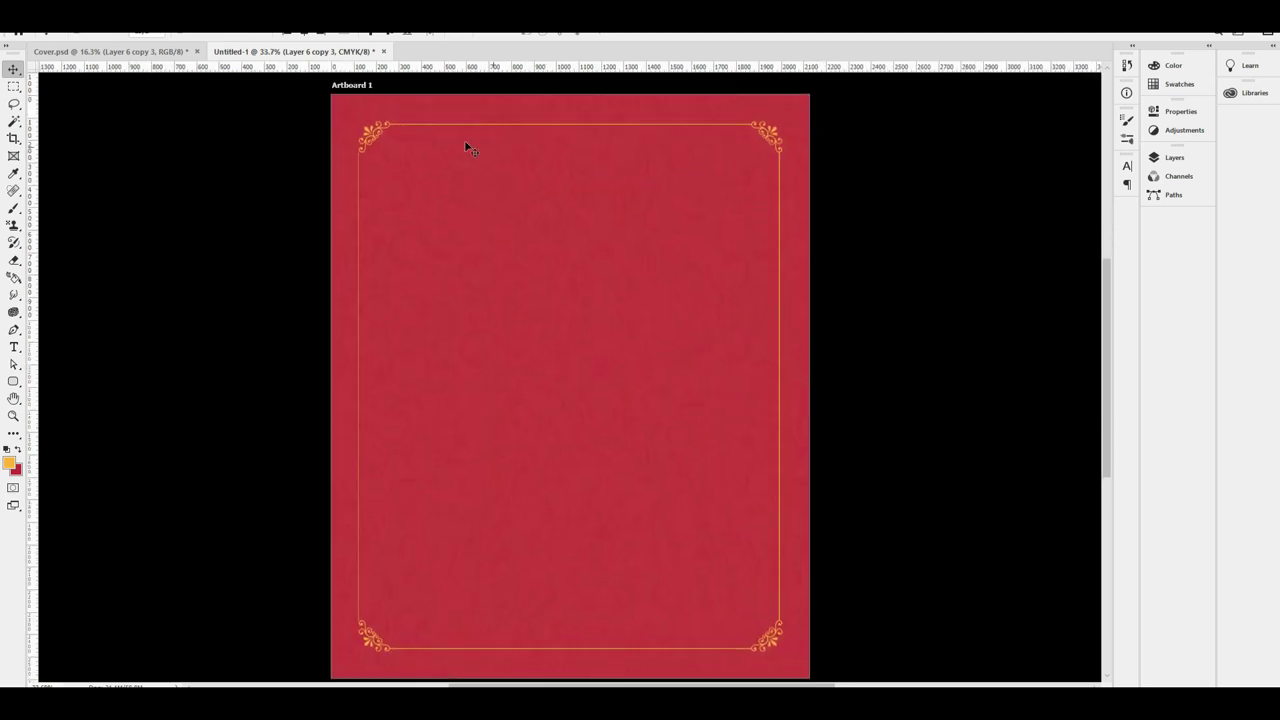
Copy the family-name heading from Cover.psd, complete it in white with "పెండ్లి పిలుపు", and centre it near the card's top edge
left_click(143, 51)
left_click(578, 248)
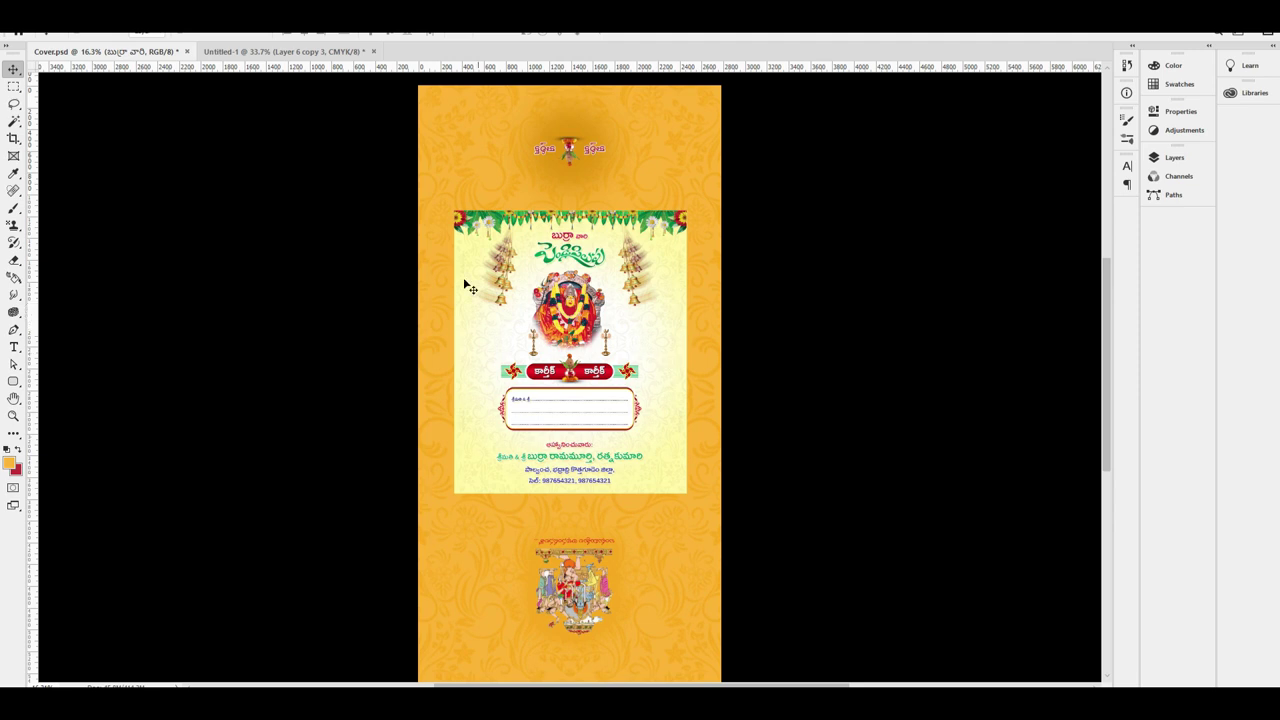
key("ctrl+Tab")
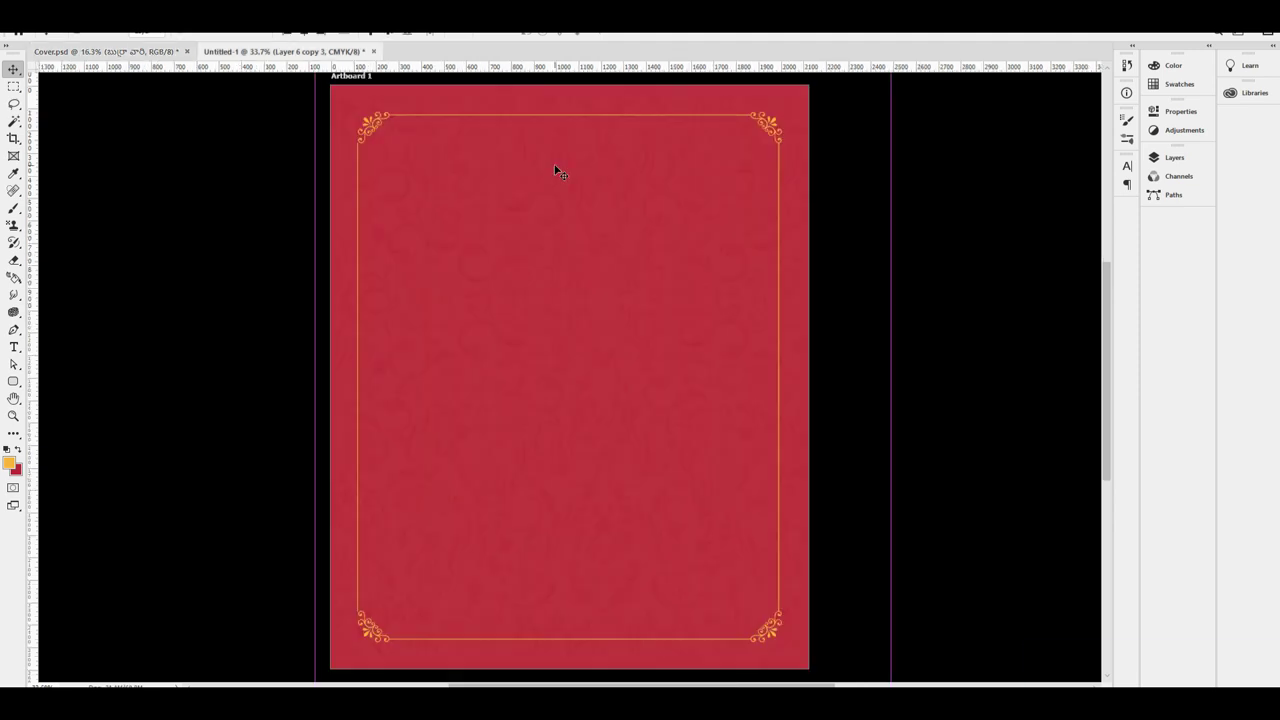
left_click_drag(555, 170, 576, 149)
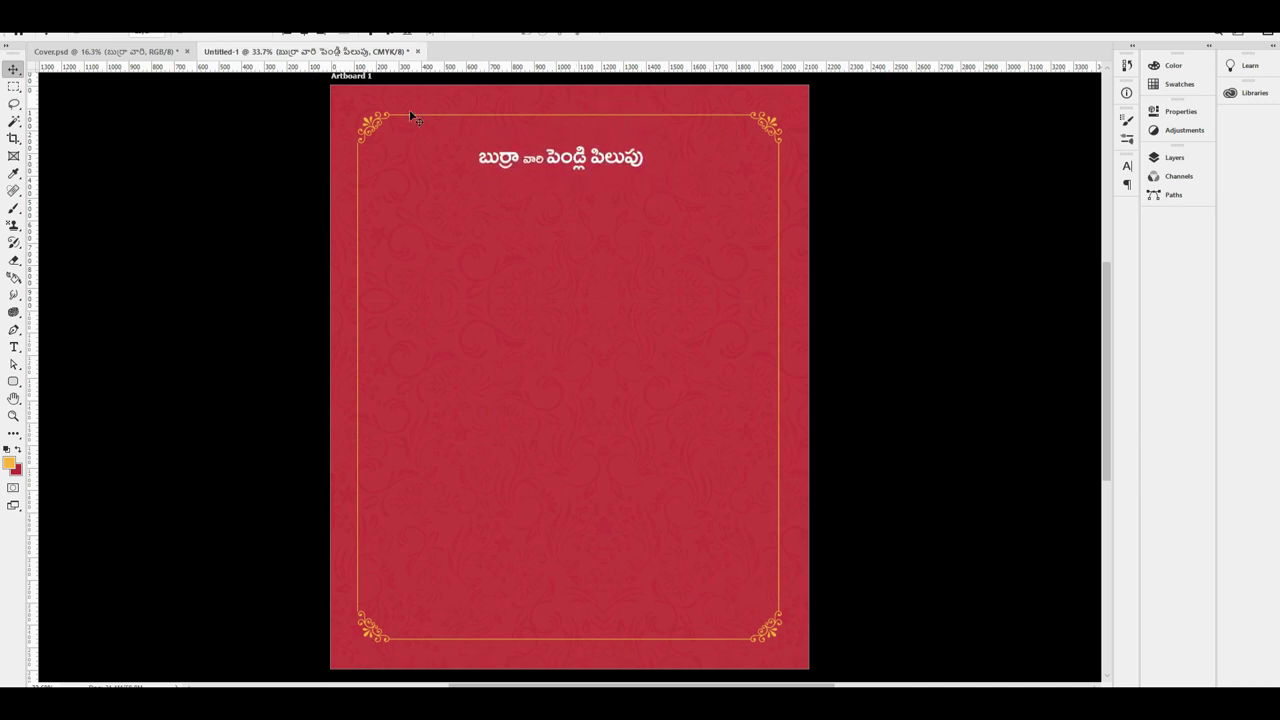
left_click(303, 33)
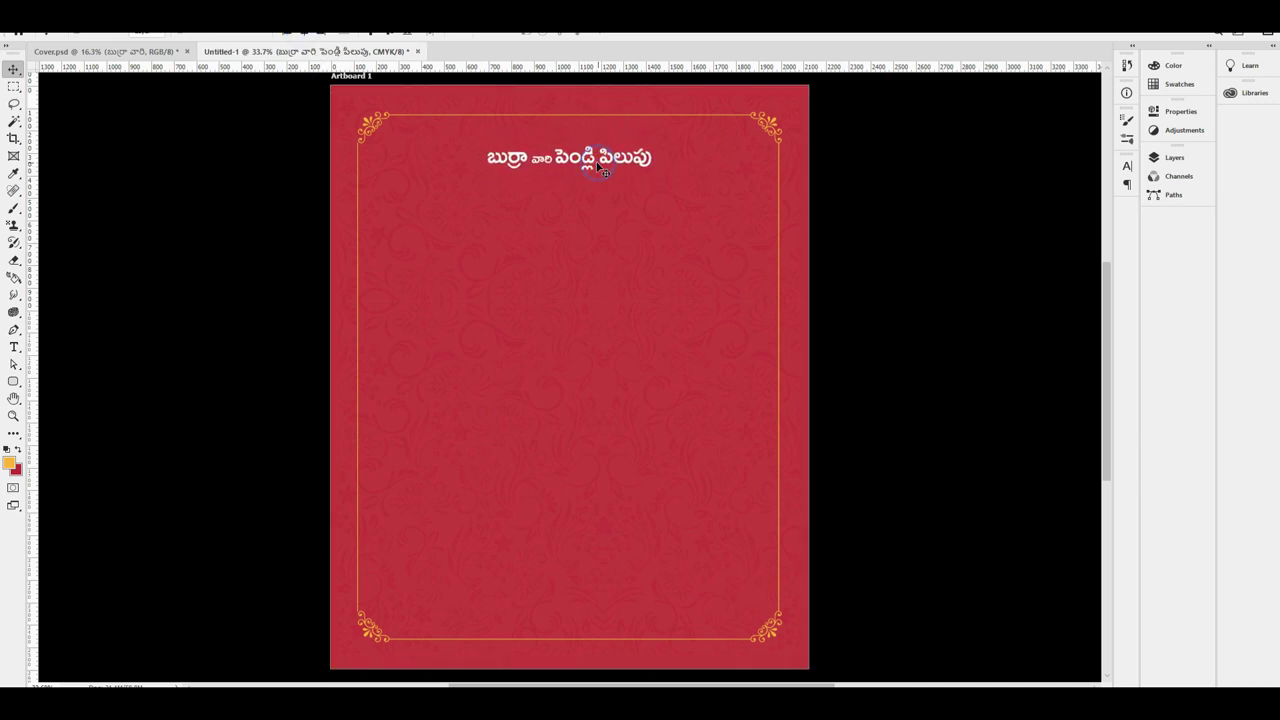
Copy the deity image group with its lamps from Cover.psd and centre it on the card
left_click(131, 51)
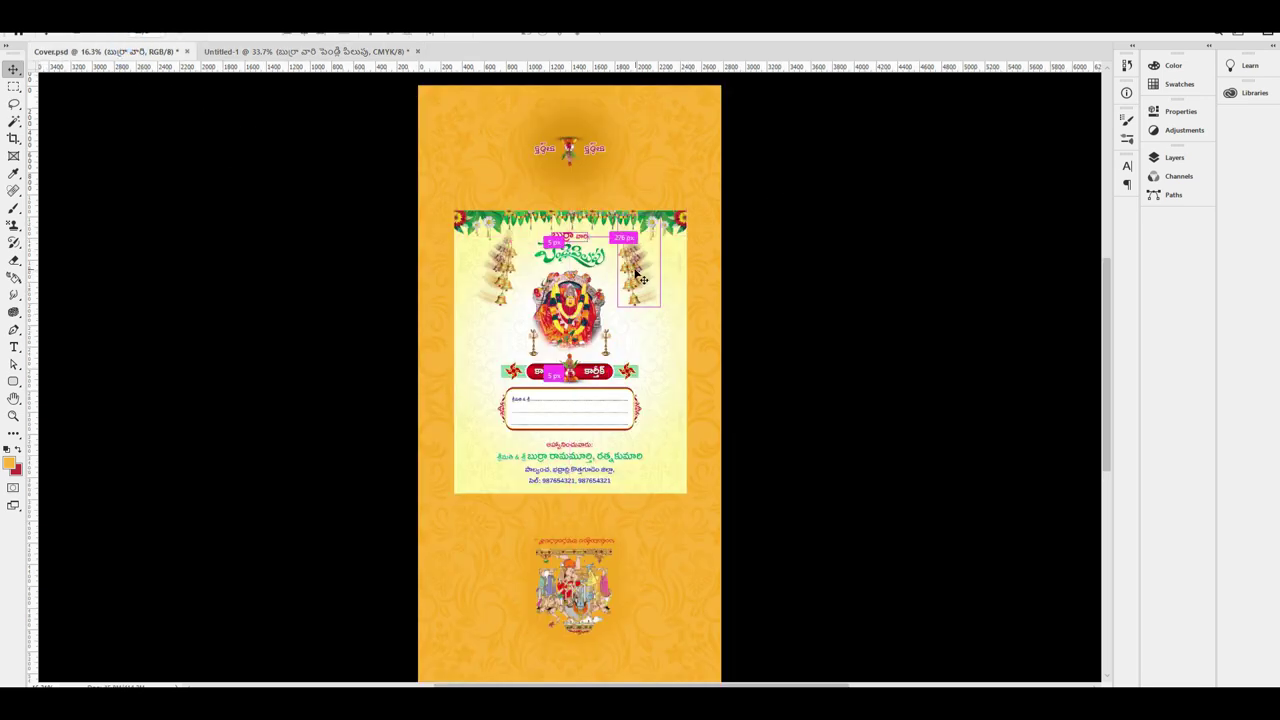
left_click_drag(604, 328, 595, 405)
left_click(303, 34)
left_click(389, 38)
Lower the white heading slightly and centre it horizontally on the artboard
left_click_drag(612, 151, 612, 167)
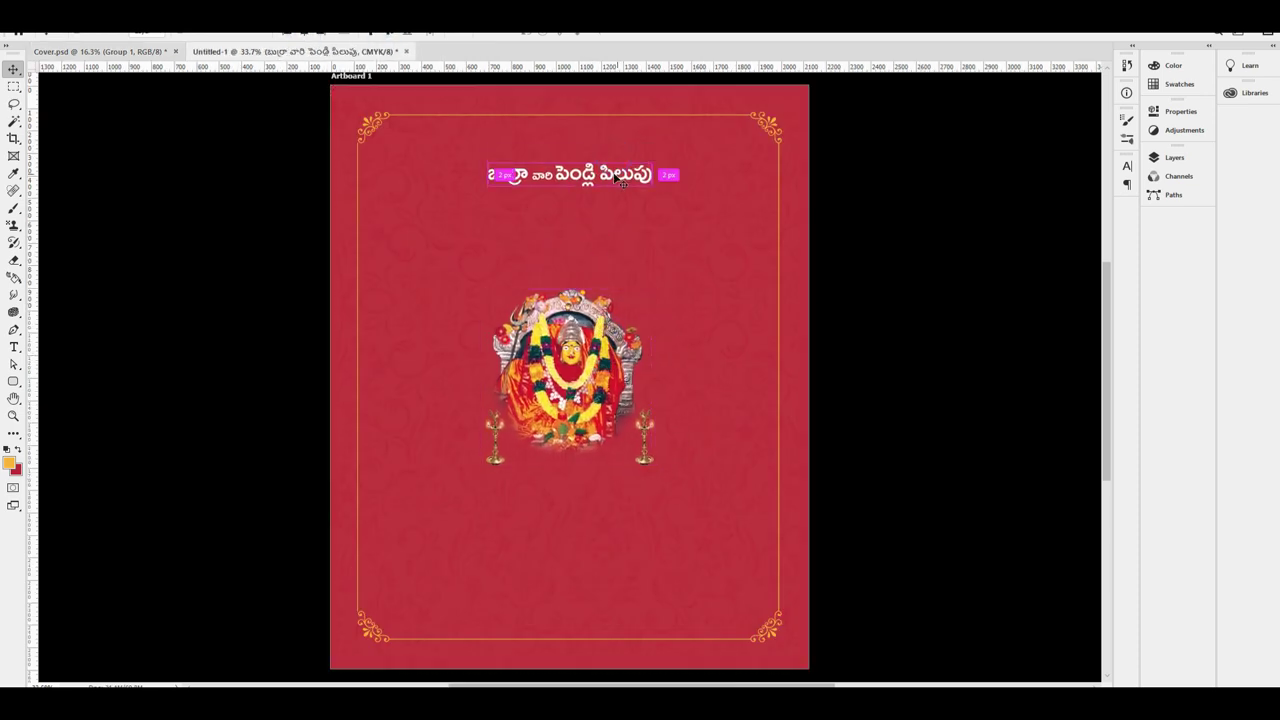
left_click(302, 36)
left_click(319, 36)
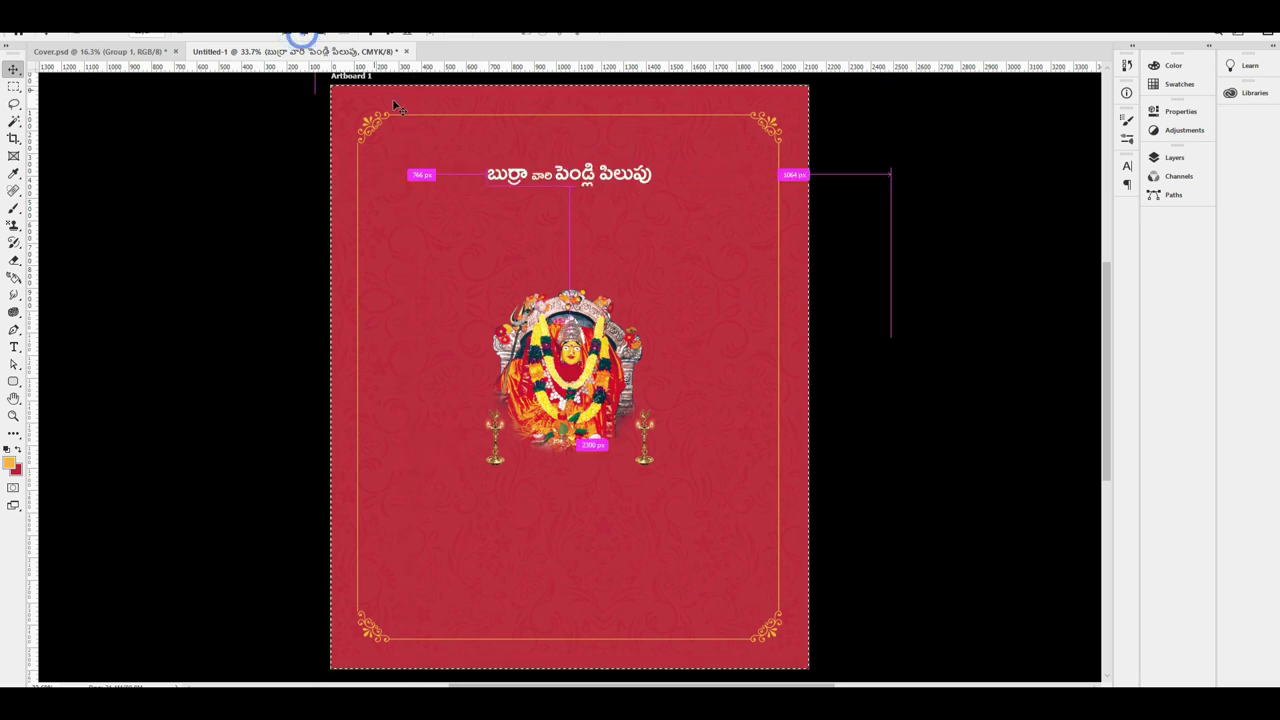
Enlarge the deity image group and centre it again on the artboard
left_click(605, 380, "ctrl")
key("ctrl+t")
left_click_drag(657, 377, 611, 377)
key("Return")
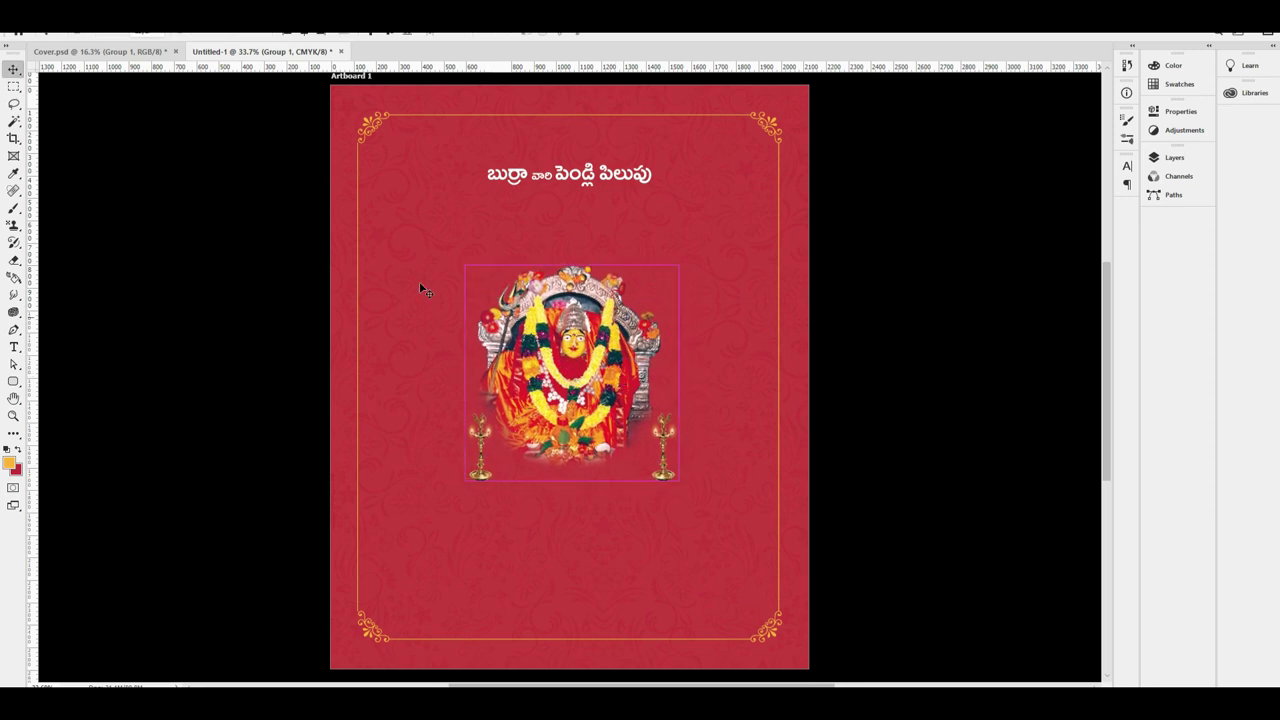
key("ctrl+a")
left_click(302, 36)
left_click(389, 35)
key("ctrl+d")
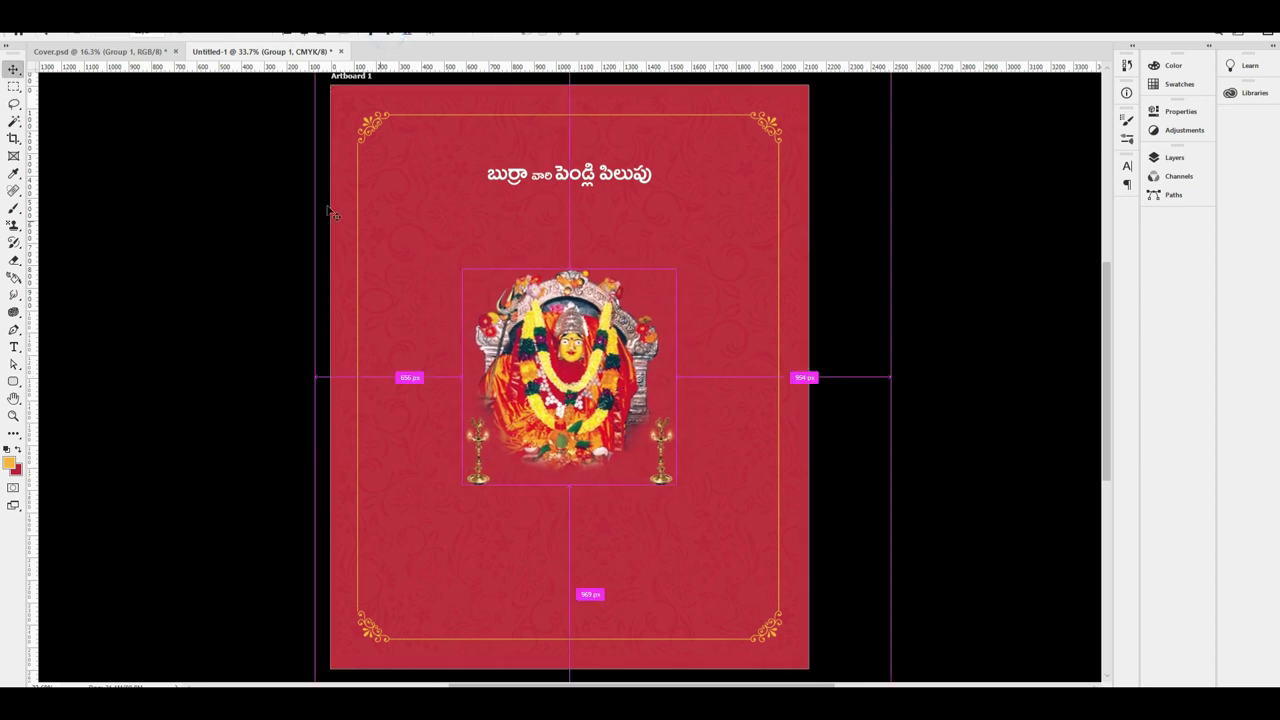
Copy the name banner group, Group 8, from Cover.psd to below the deity image and centre it horizontally
left_click(136, 53)
key("ctrl+Tab")
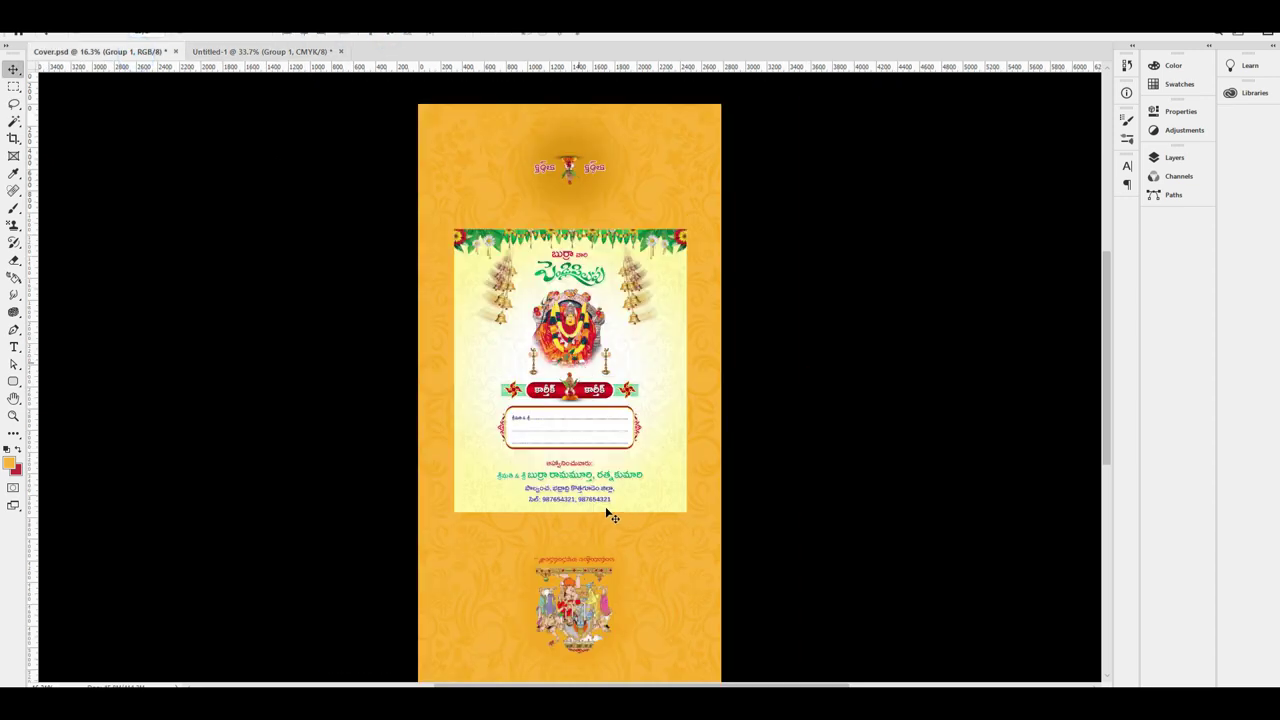
right_click(586, 388)
left_click(650, 405)
left_click_drag(626, 383, 606, 496)
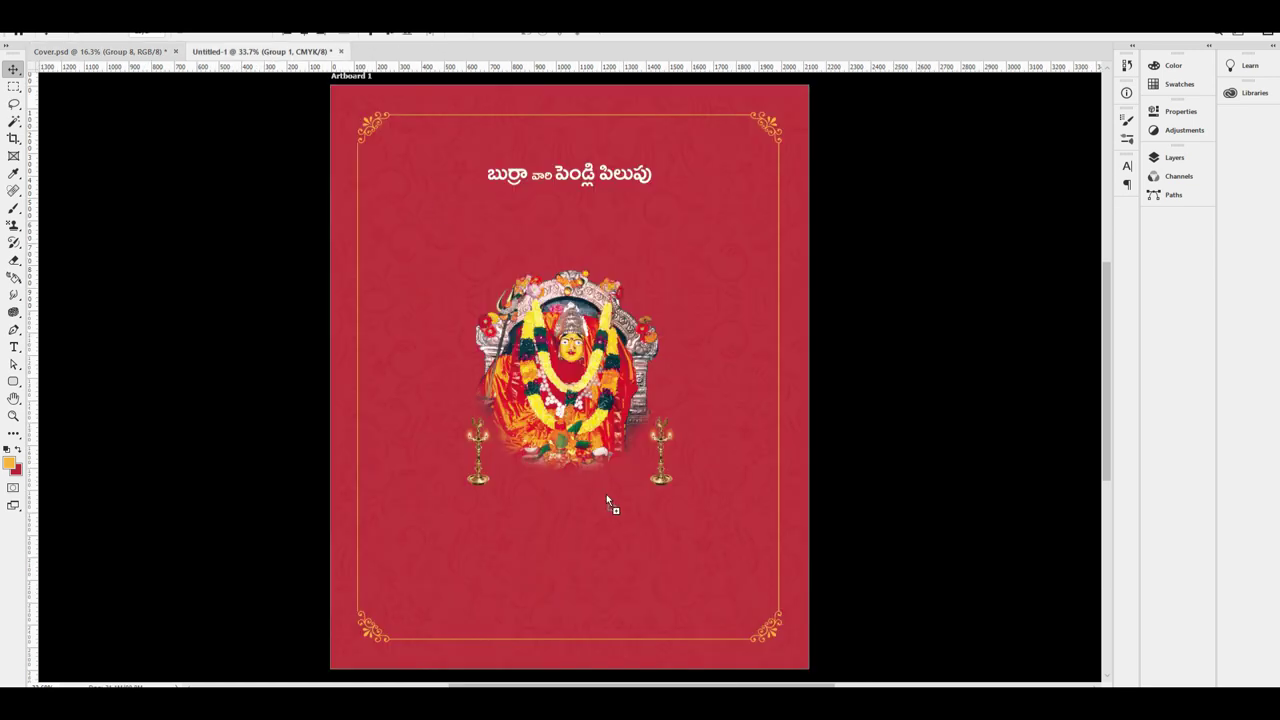
left_click_drag(646, 550, 619, 558)
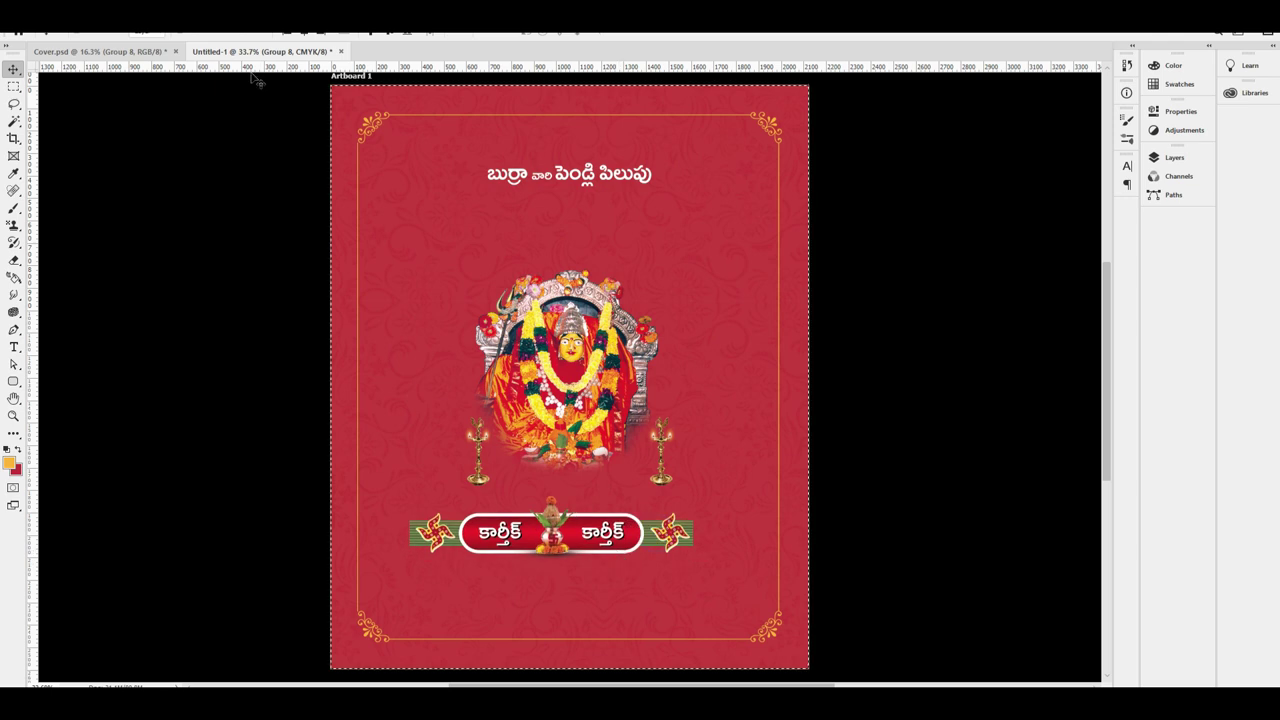
left_click(310, 38)
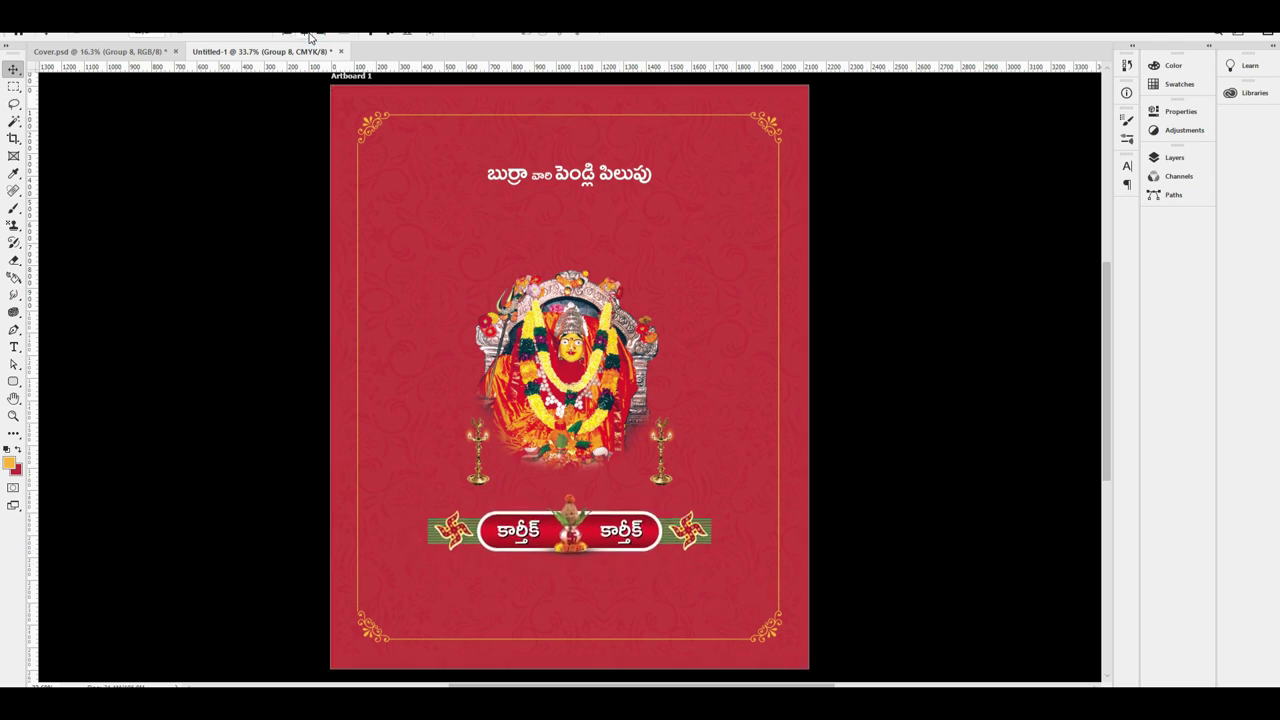
Nudge the name banner down to just above the frame's bottom border
key("shift+Down")
key("shift+Down")
key("shift+Down")
key("shift+Down")
key("shift+Down")
key("shift+Down")
key("shift+Down")
key("shift+Down")
key("shift+Down")
key("shift+Down")
key("shift+Down")
key("shift+Down")
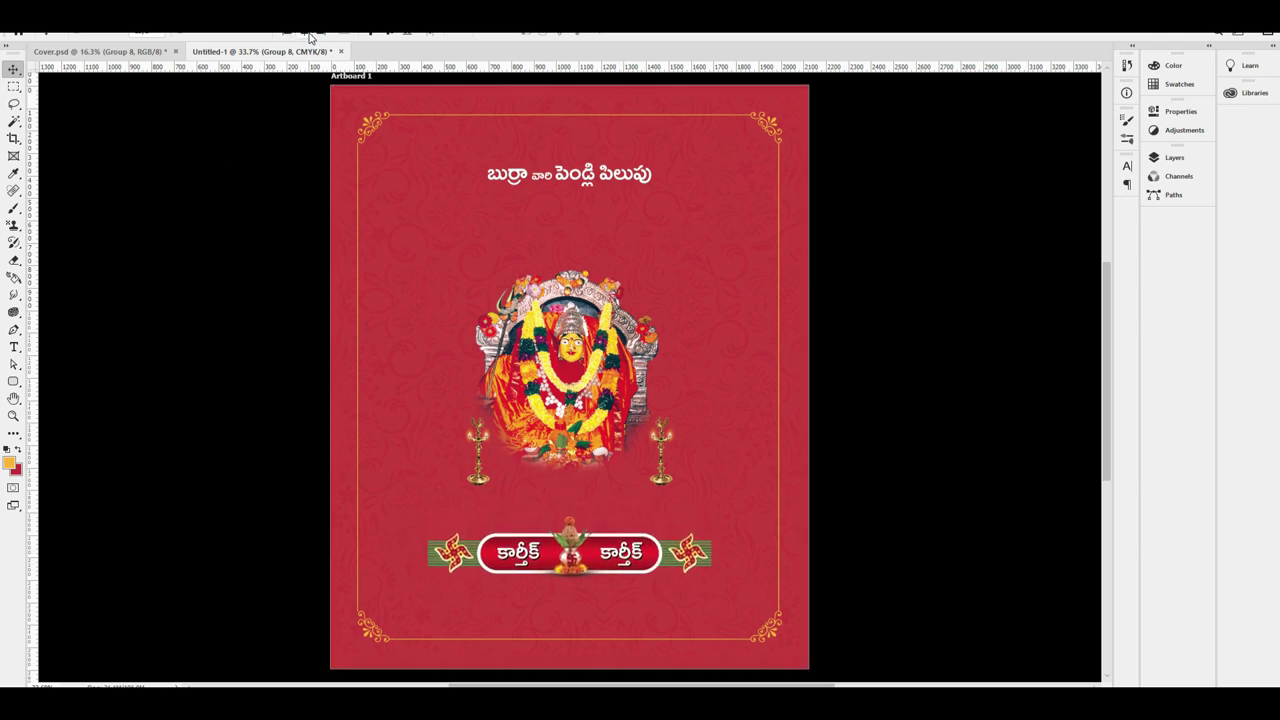
key("shift+Down")
key("shift+Down")
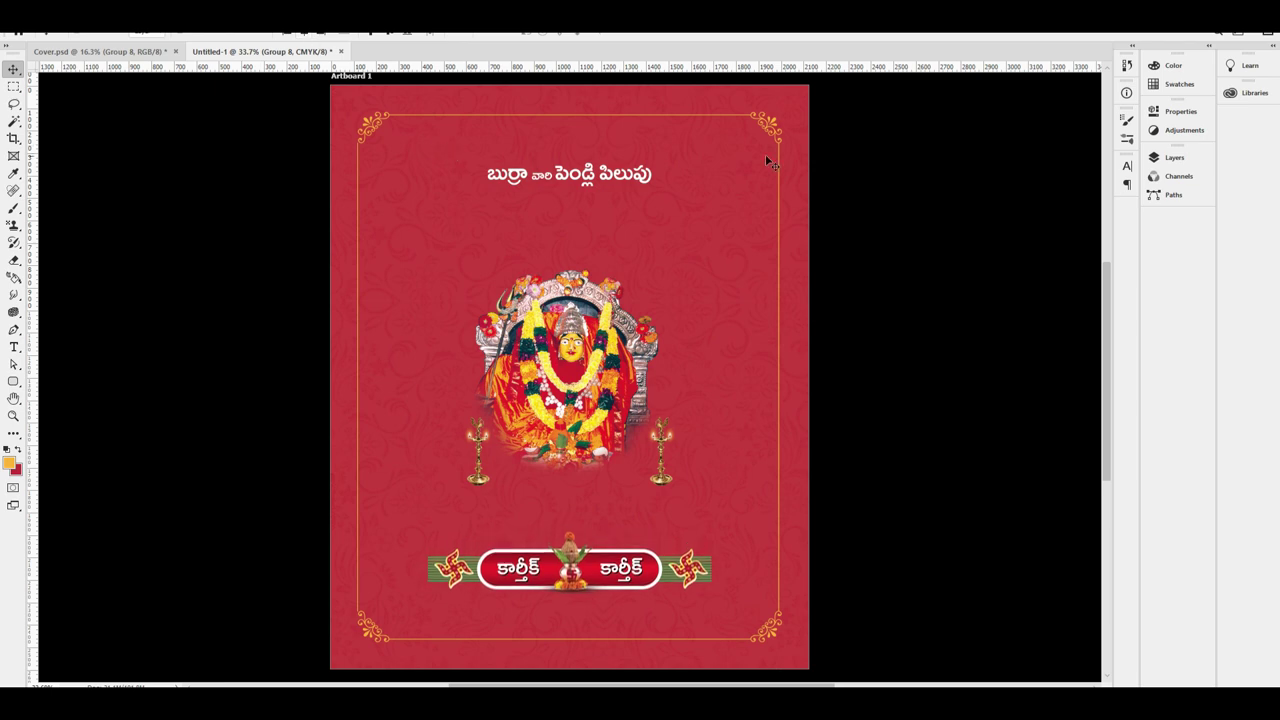
Move the white heading further down, closer to the deity image, keeping it horizontally centred
left_click(665, 375)
key("ctrl+a")
key("ctrl+d")
left_click_drag(614, 177, 614, 193)
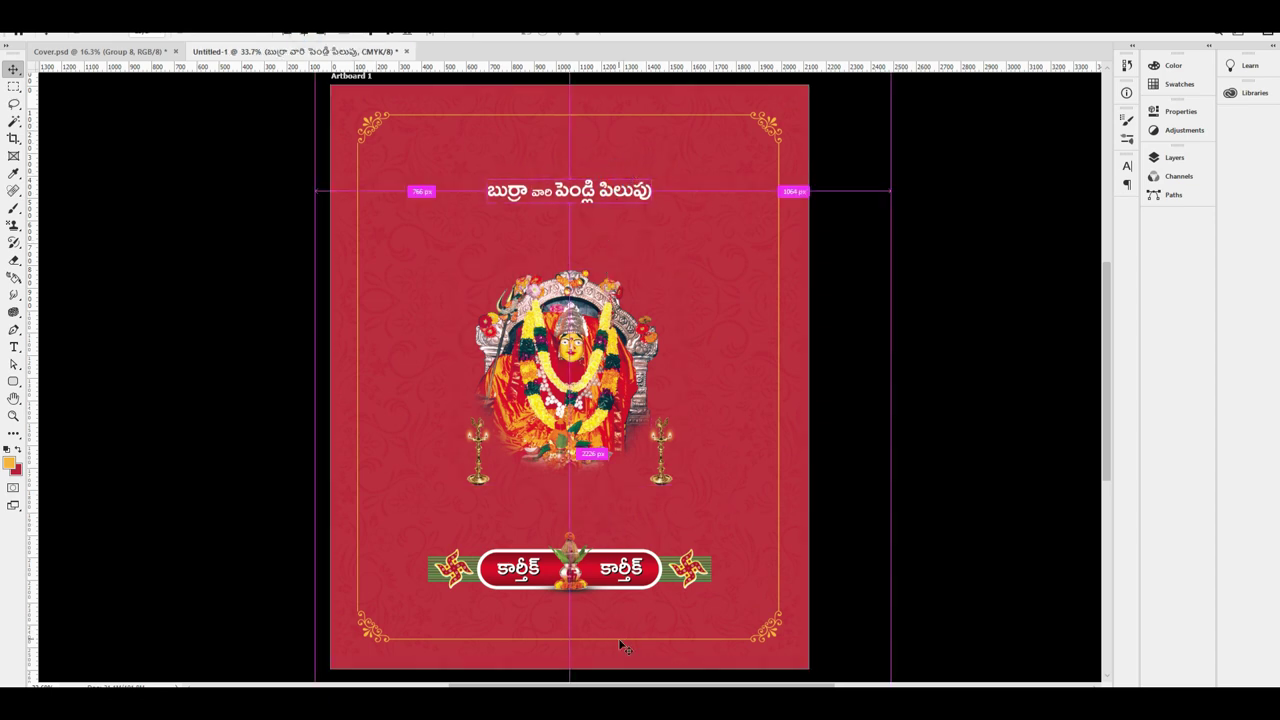
Nudge the whole name banner group, Group 8, slightly up from the frame's bottom border
left_click_drag(592, 567, 592, 559)
key("ctrl+z")
right_click(697, 586)
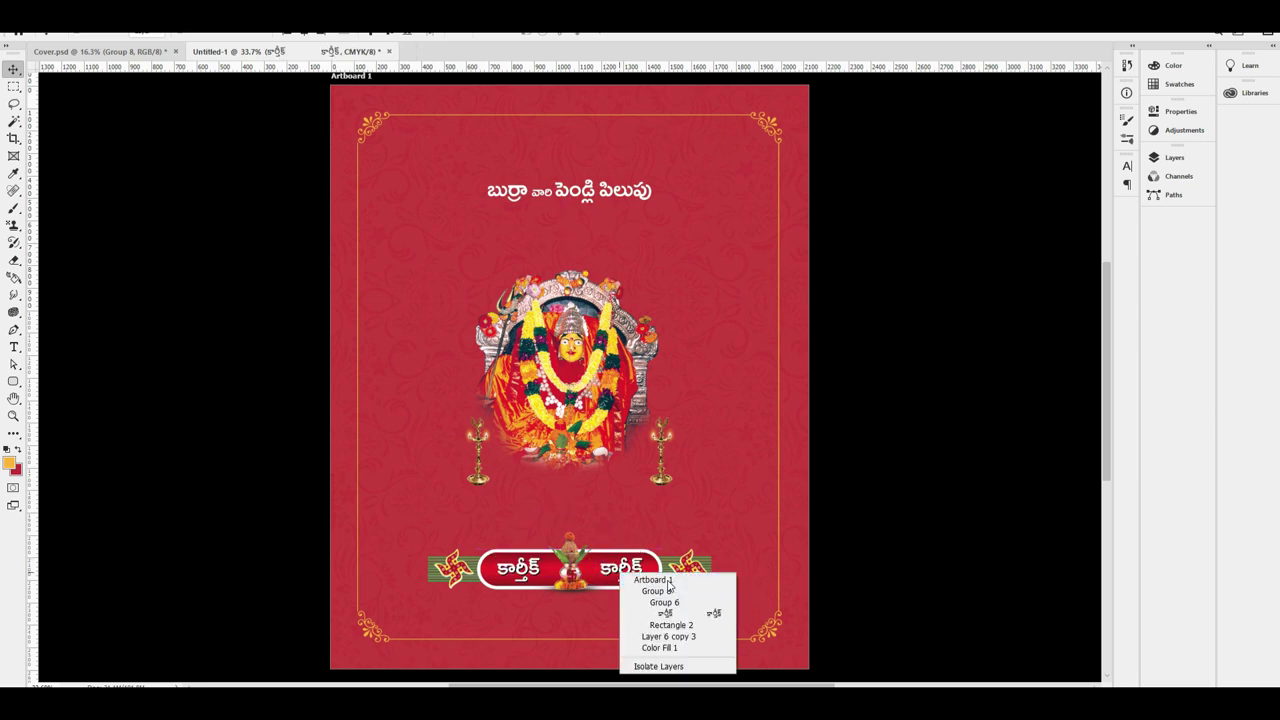
left_click(662, 589)
key("shift+Up")
key("shift+Up")
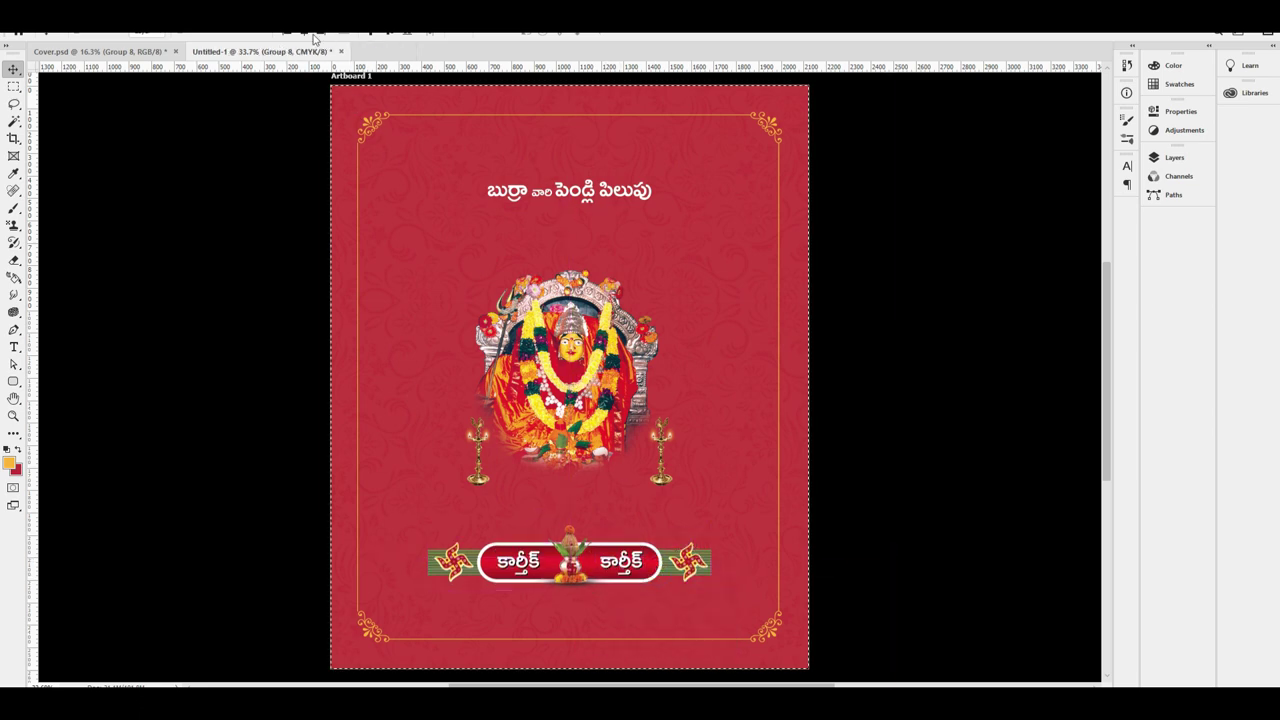
key("Up")
key("Up")
key("Up")
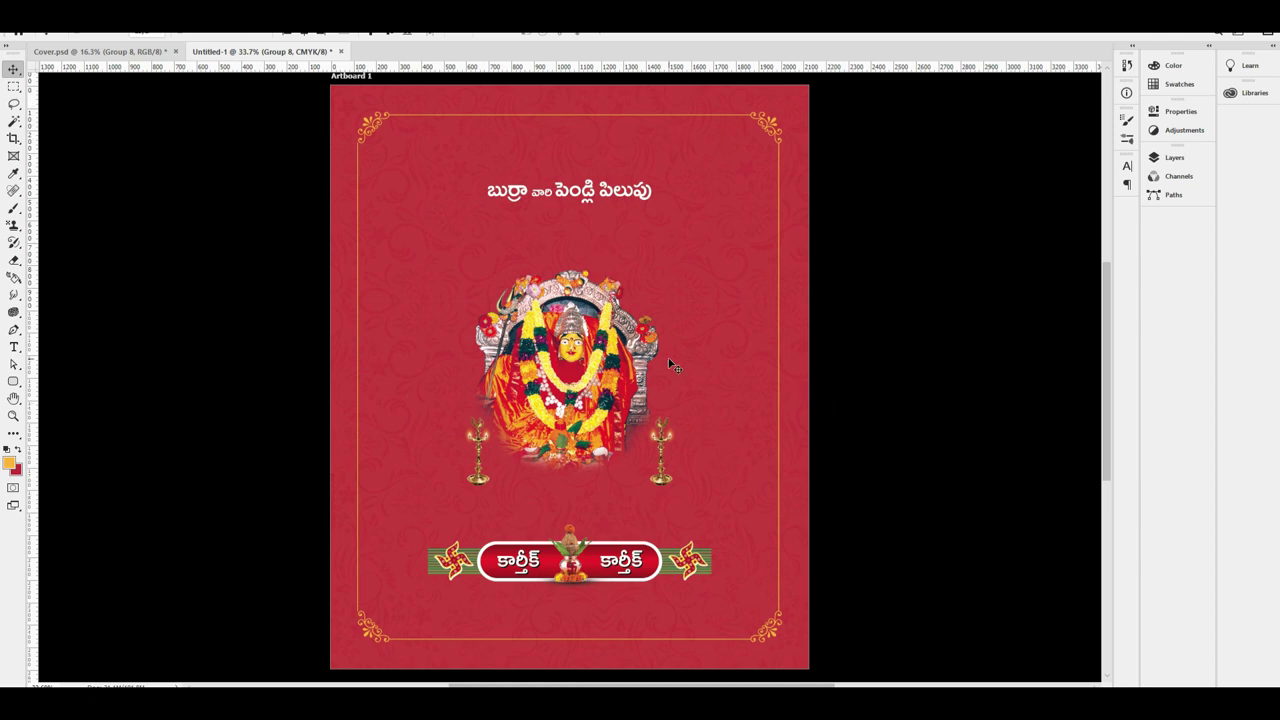
Duplicate Artboard 1 with all its contents and place the copy flush against the original's left edge
key("ctrl+minus")
key("ctrl+minus")
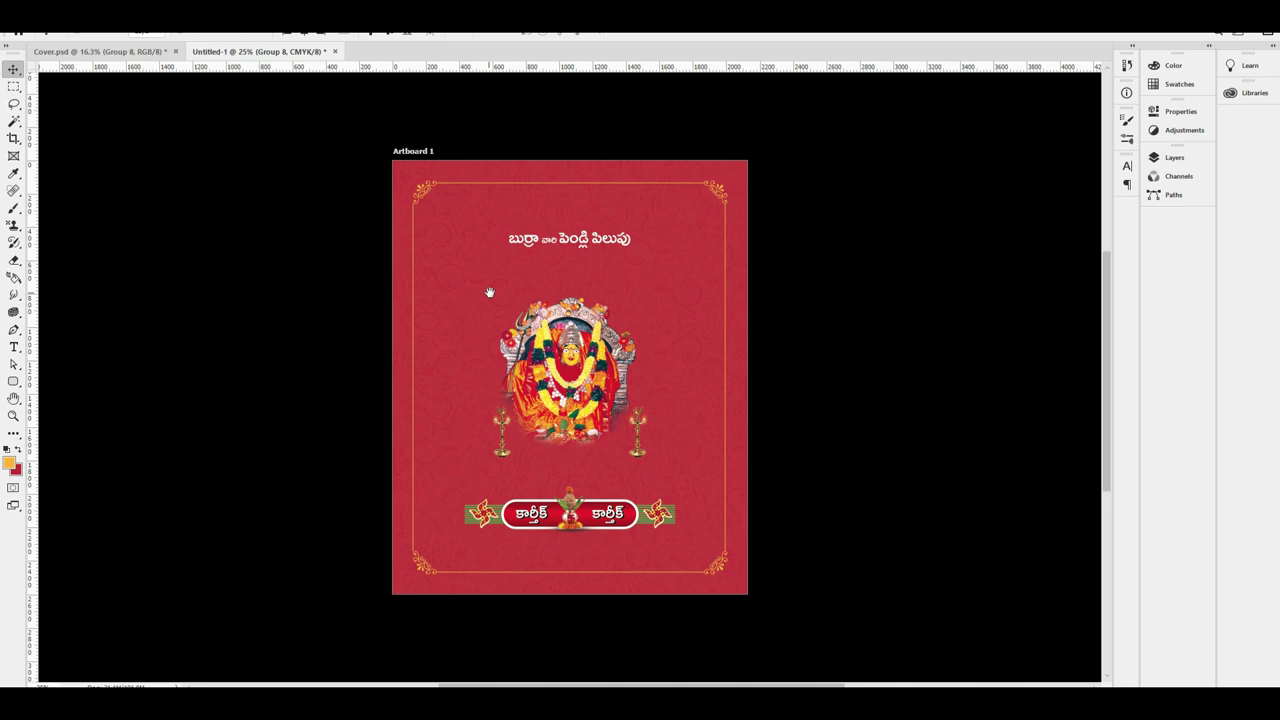
left_click_drag(490, 292, 548, 285)
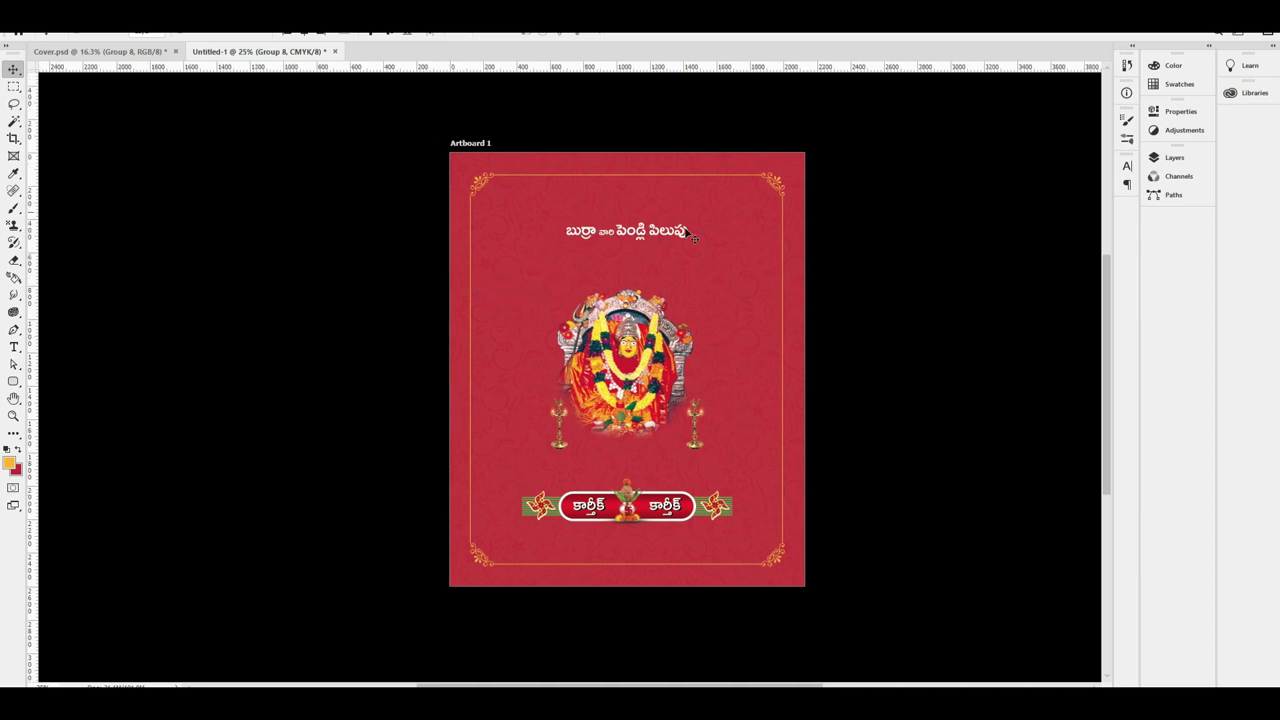
right_click(557, 253)
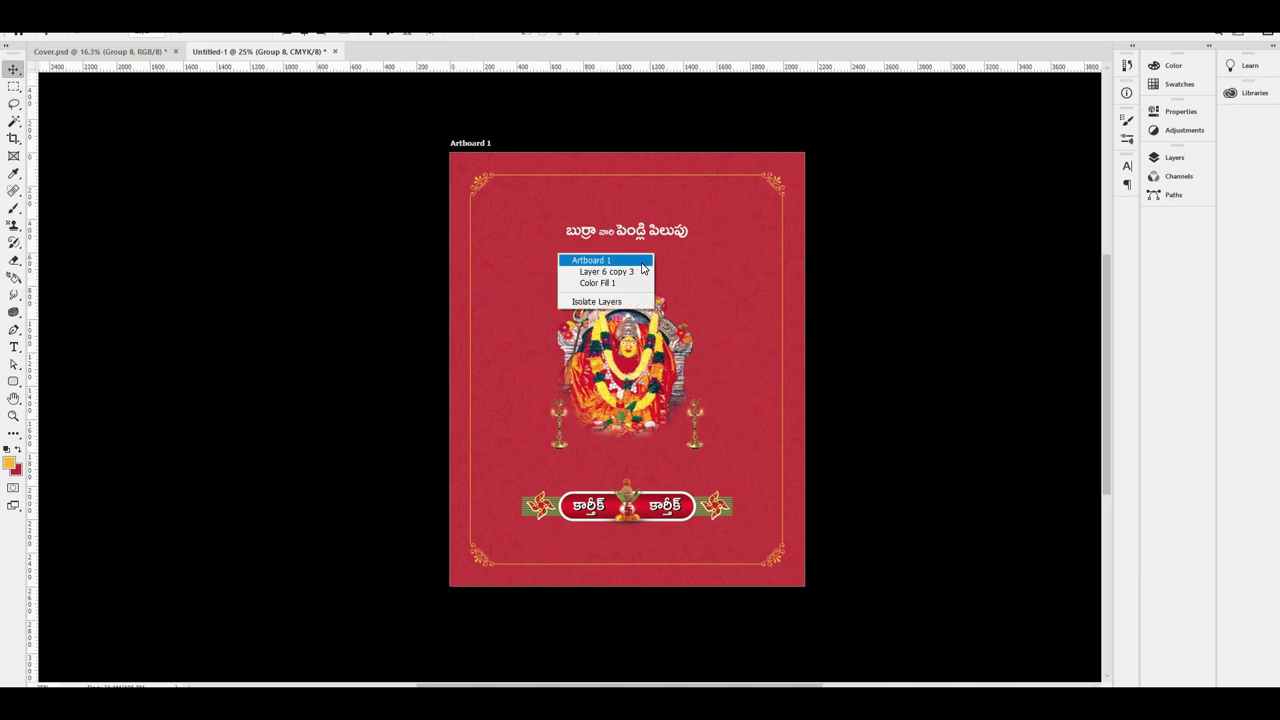
left_click(642, 263)
key("ctrl+0")
left_click_drag(642, 263, 821, 236)
key("ctrl+minus")
key("ctrl+minus")
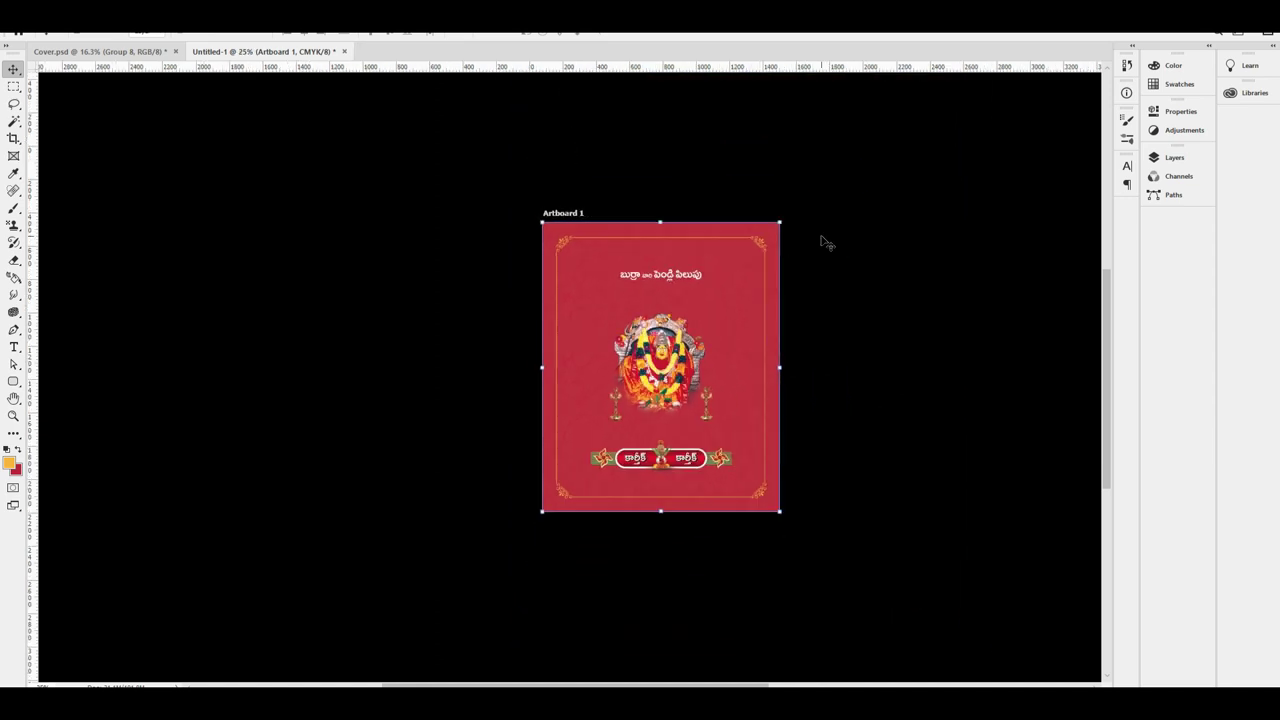
left_click_drag(800, 340, 532, 342)
scroll(570, 218, "up", 5)
left_click_drag(572, 296, 618, 297)
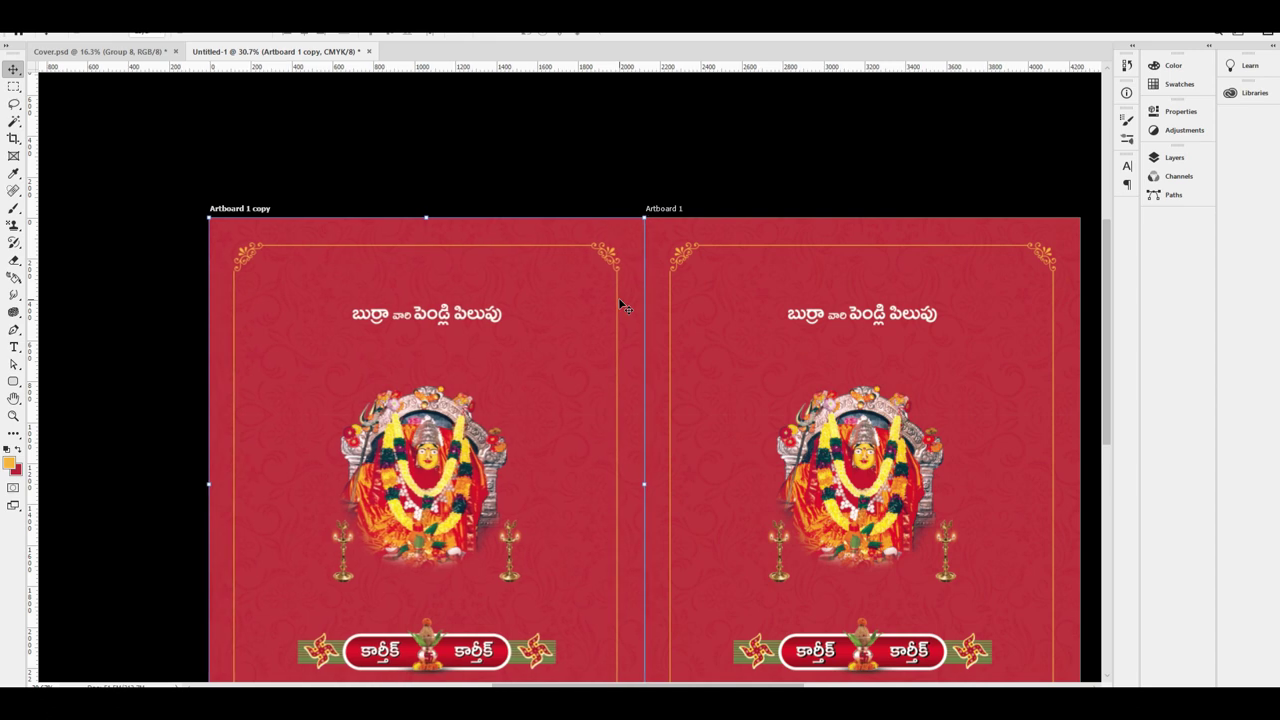
key("Right")
Delete the white heading text from the duplicated artboard
key("ctrl+minus")
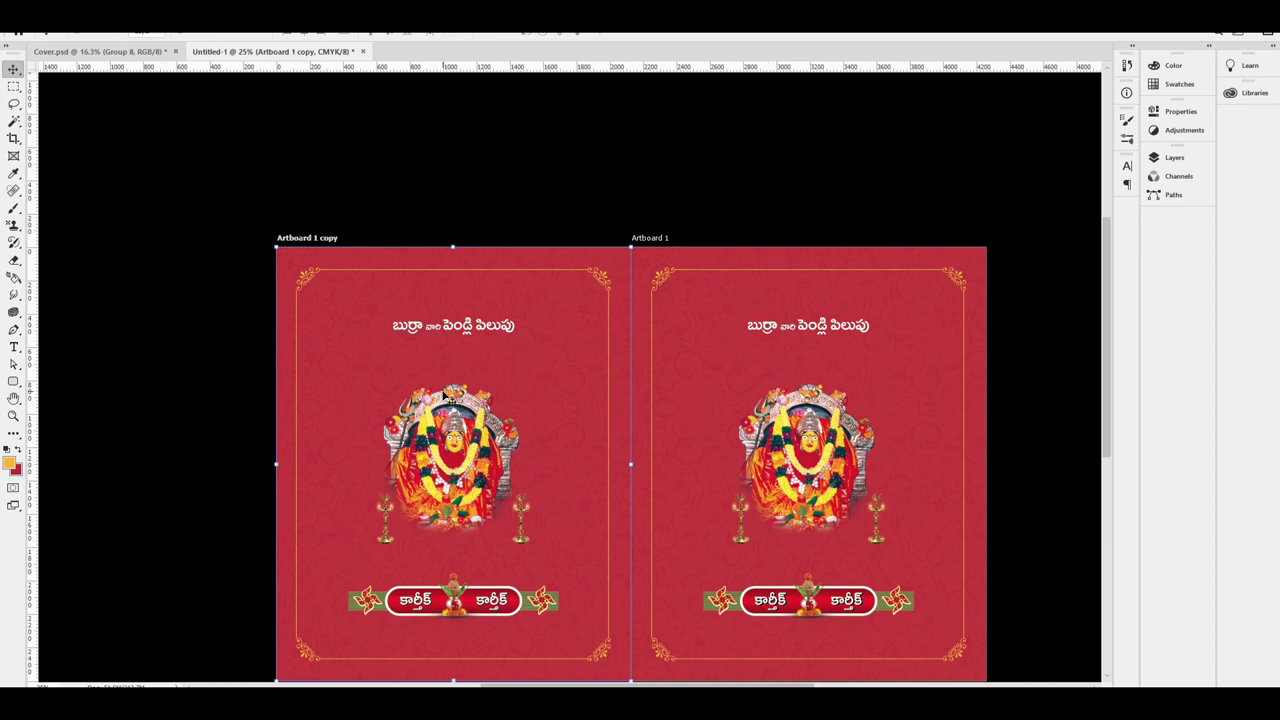
right_click(468, 335)
left_click(512, 349)
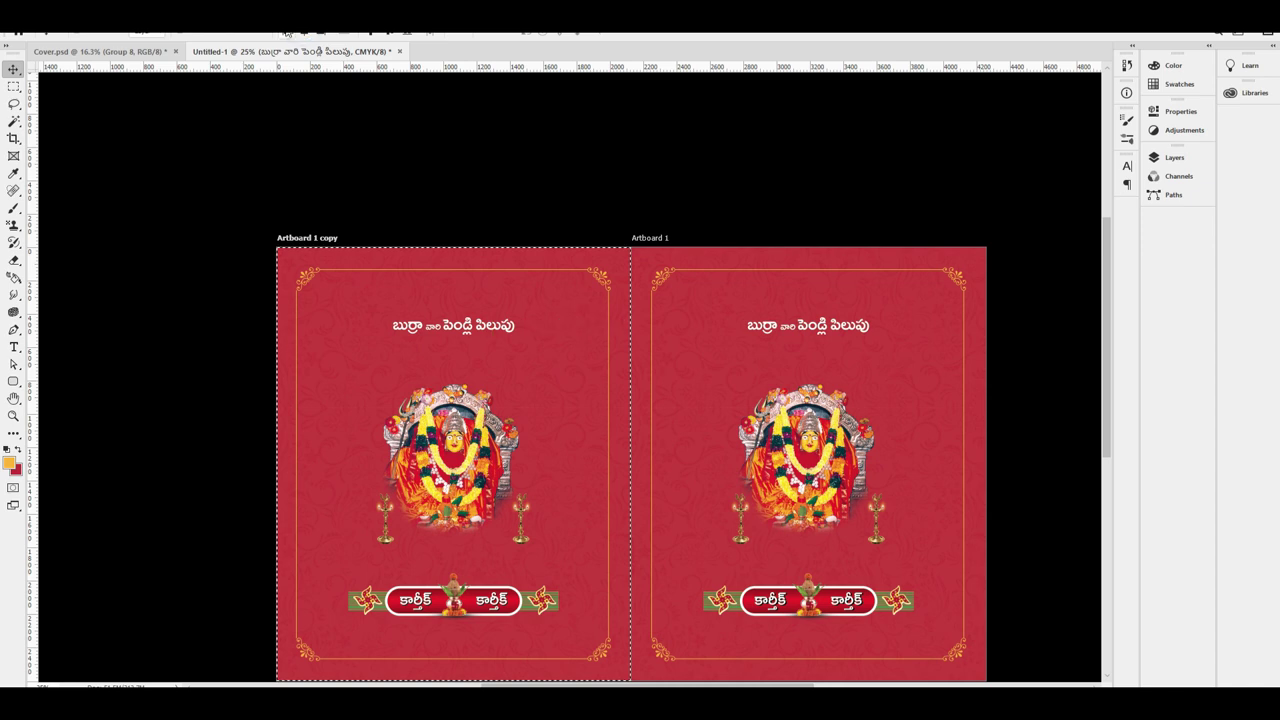
left_click(286, 31)
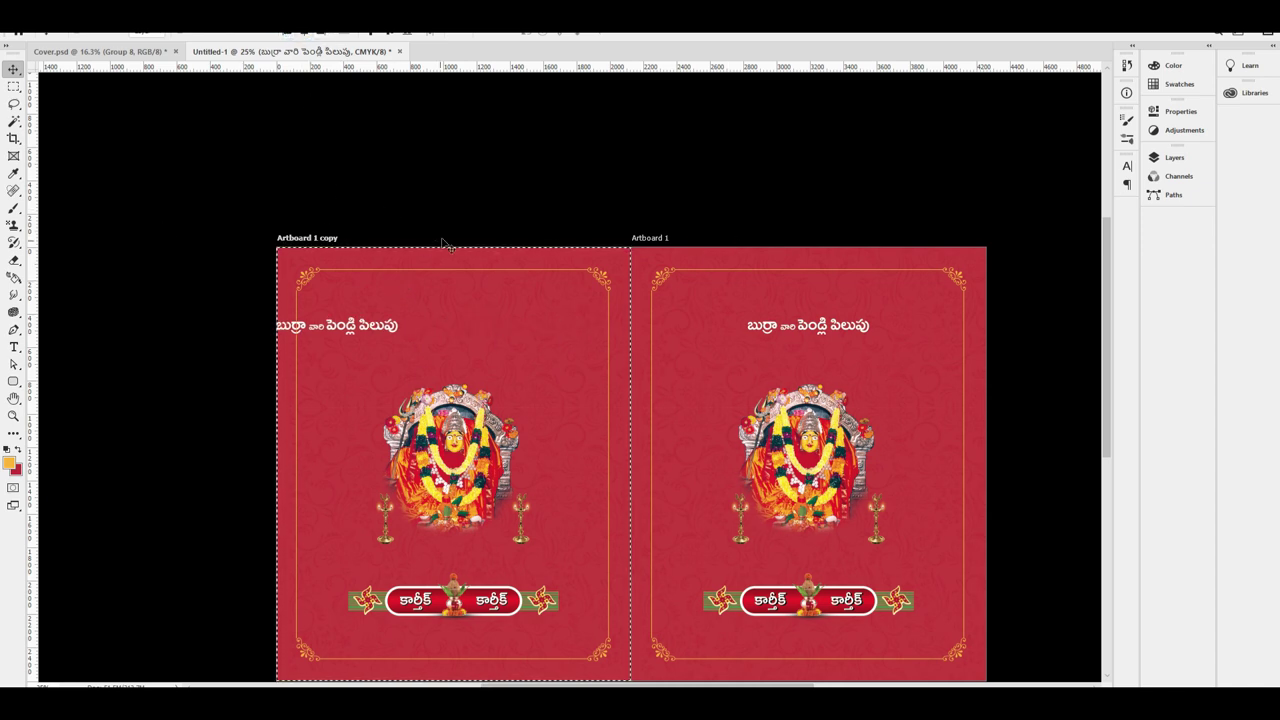
mouse_move(35, 450)
left_mouse_down()
mouse_move(508, 451)
mouse_move(452, 465)
mouse_move(20, 452)
left_mouse_up()
key("ctrl+d")
left_click_drag(360, 320, 467, 309)
key("ctrl+z")
key("Delete")
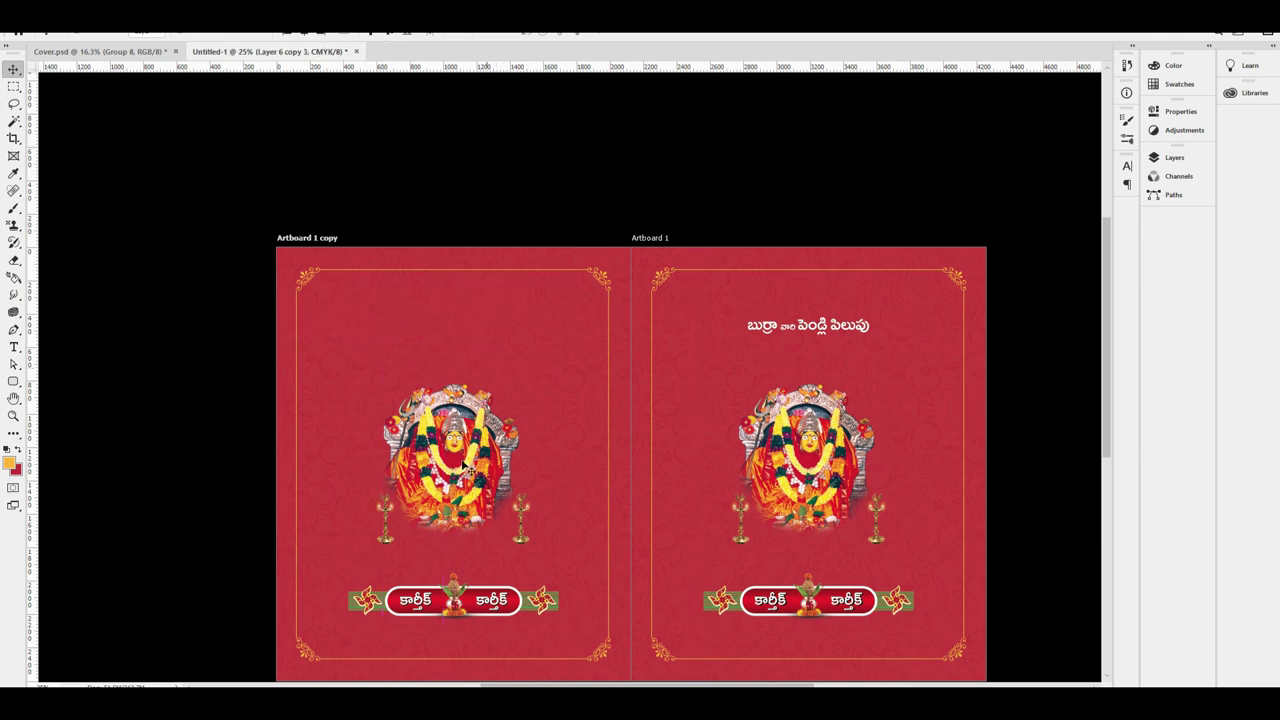
Delete the deity image group and the name banner group from the duplicated artboard
left_click_drag(466, 450, 474, 400)
key("ctrl+z")
key("Delete")
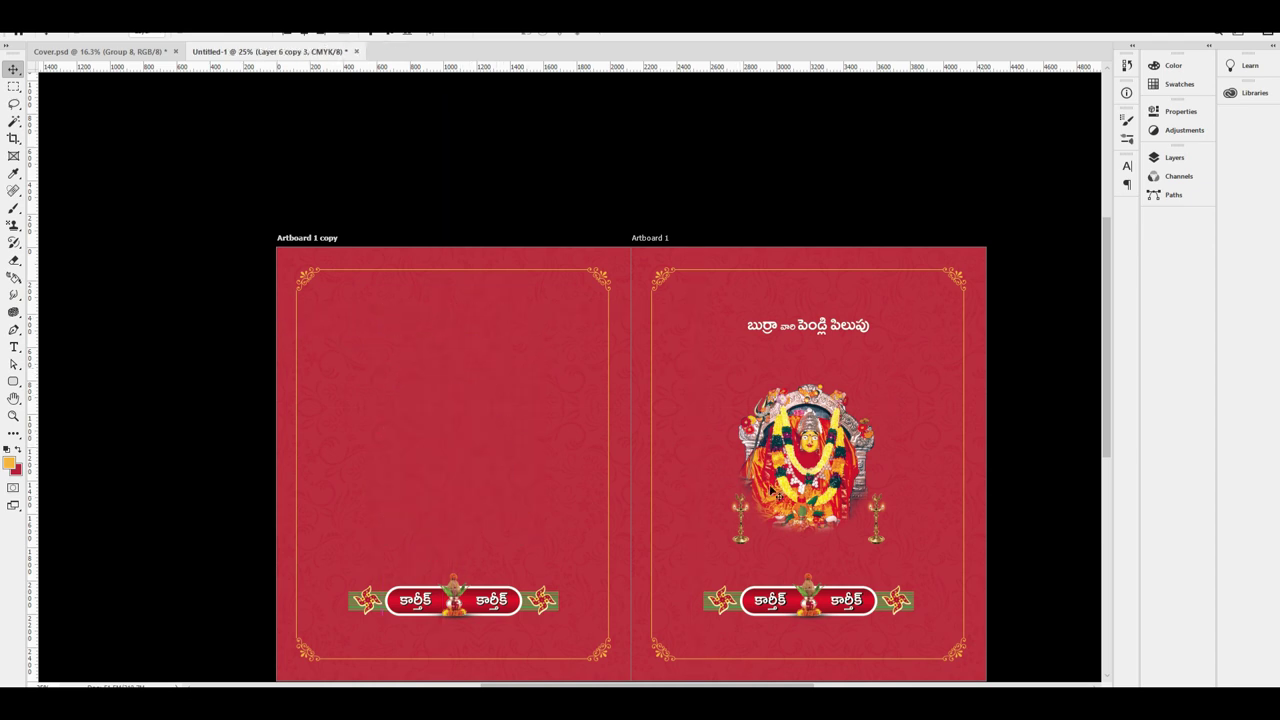
scroll(646, 520, "down", 1)
right_click(459, 541)
left_click(504, 561)
left_click_drag(455, 550, 459, 501)
key("ctrl+z")
key("Delete")
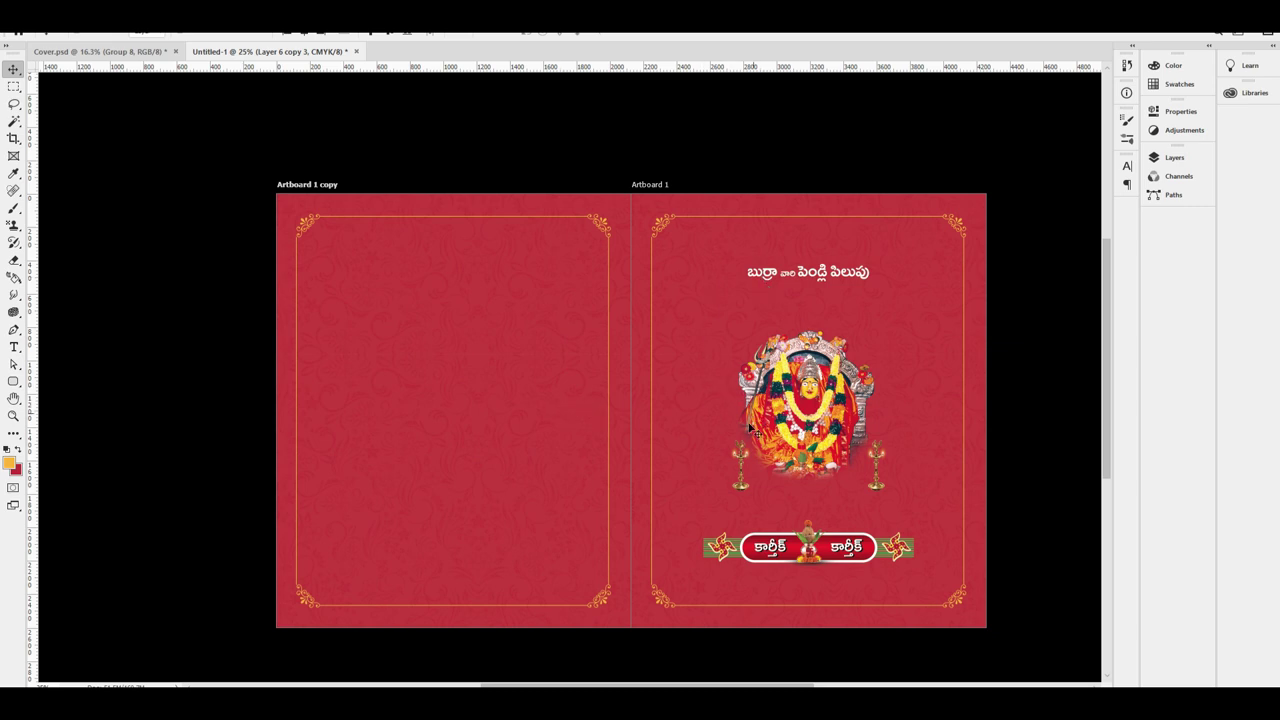
Move the upside-down Rama group image with its caption from the bottom of Cover.psd into the empty duplicated artboard
left_click(100, 51)
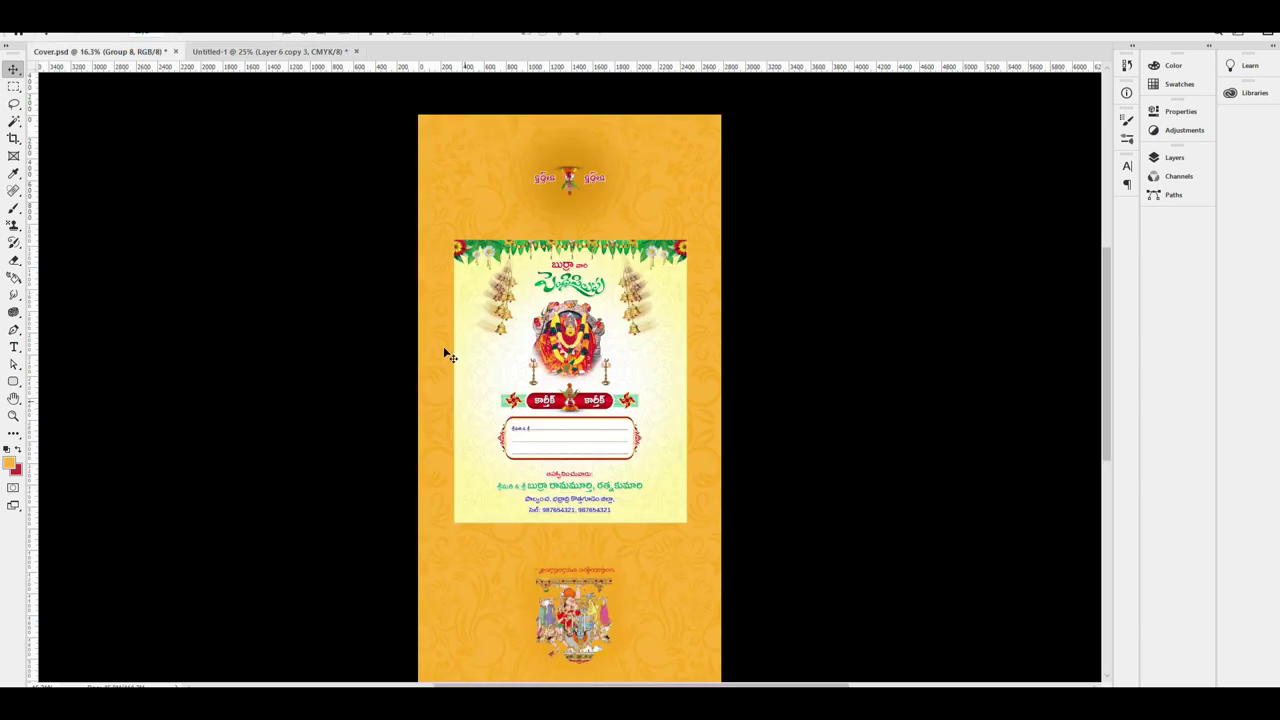
left_click(600, 566)
right_click(602, 570)
left_click(636, 588)
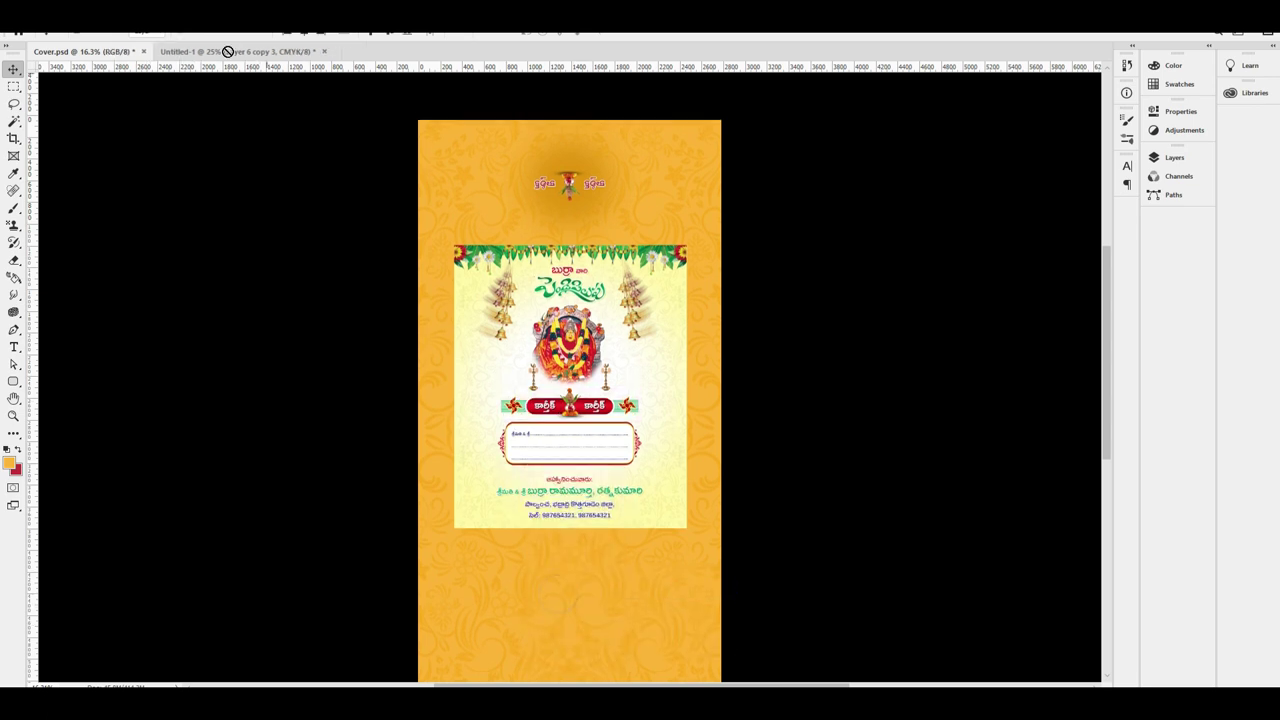
left_click(228, 51)
left_click_drag(423, 398, 470, 434)
Rotate the Rama image and caption 180°, enlarge them slightly and centre them horizontally on the duplicated artboard
key("ctrl+t")
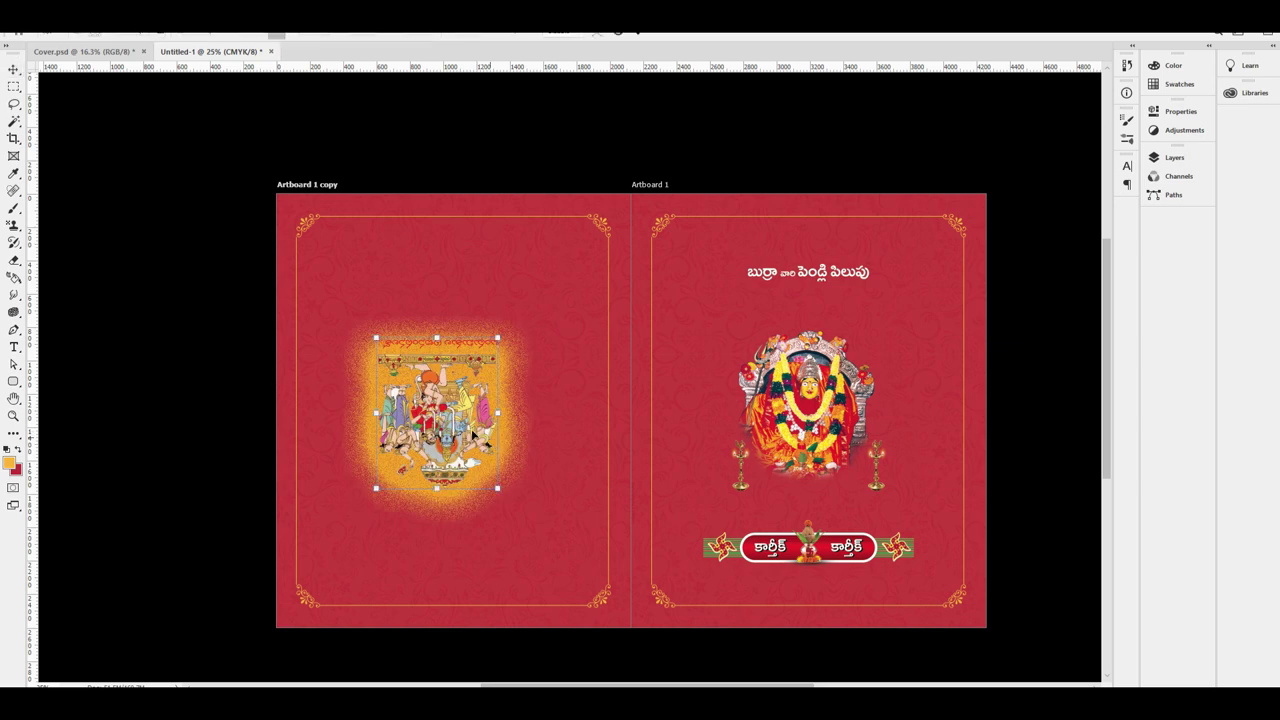
right_click(462, 410)
left_click(523, 534)
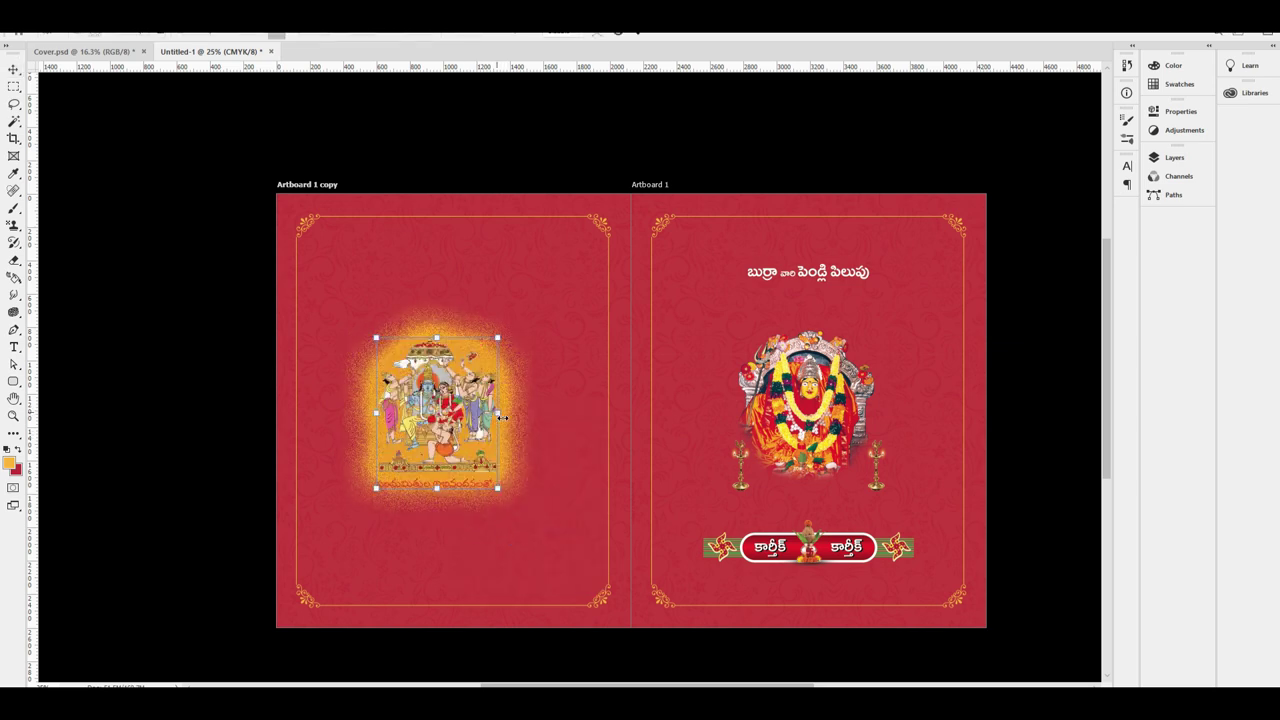
left_click_drag(503, 418, 515, 430)
key("Return")
left_click(303, 36)
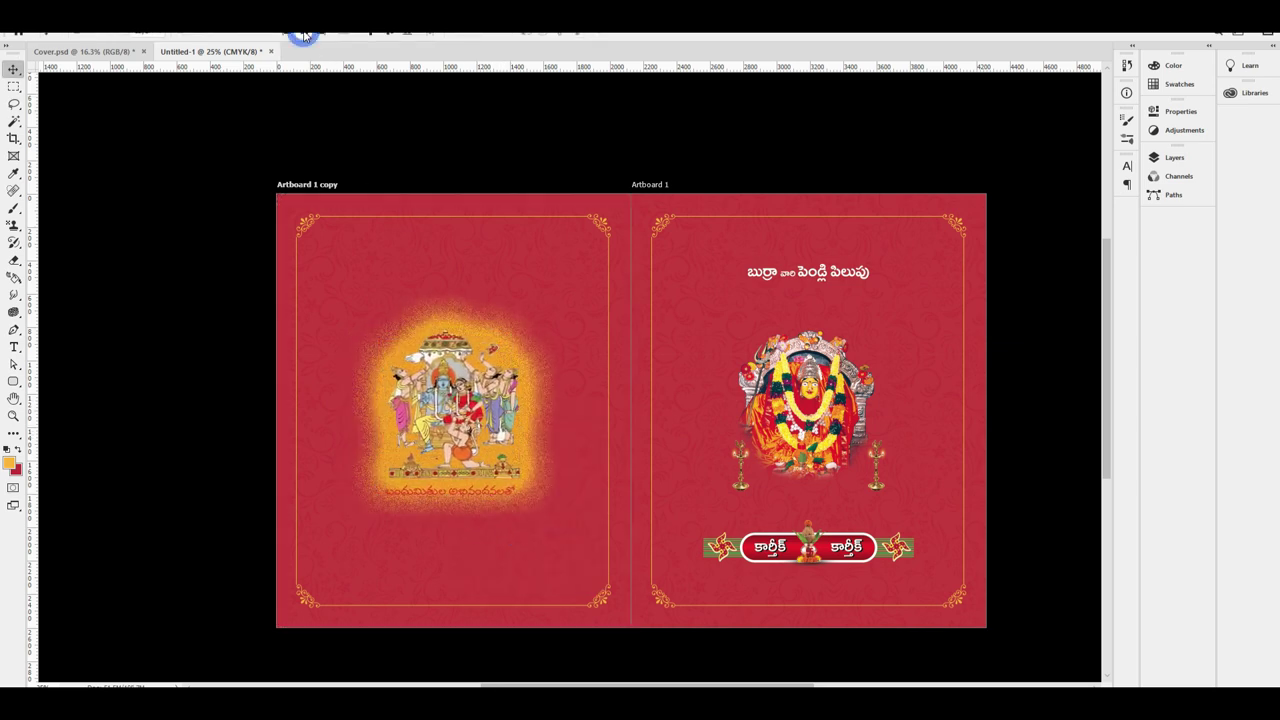
left_click(721, 504)
key("ctrl+space")
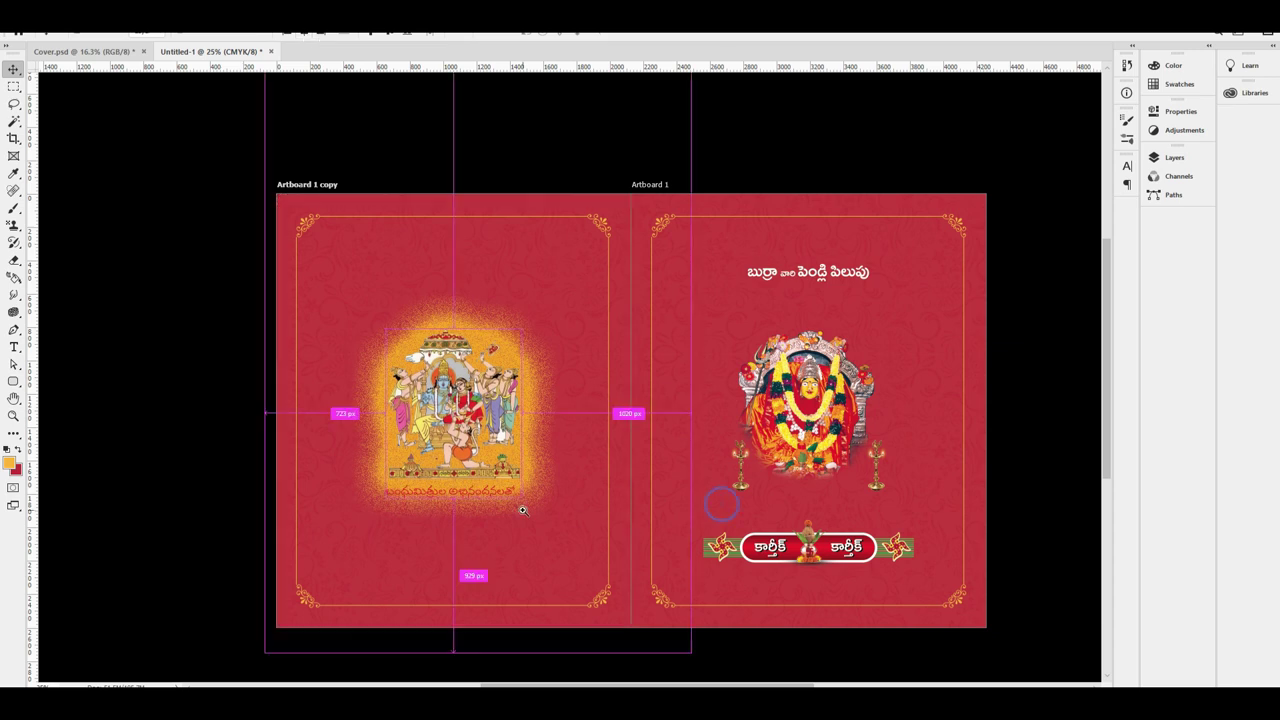
Change the Outer Glow colour of the Rama image, Layer 6, to dark red #b42425
scroll(485, 476, "up", 1)
right_click(479, 421)
right_click(455, 447)
left_click(500, 467)
right_click(495, 462)
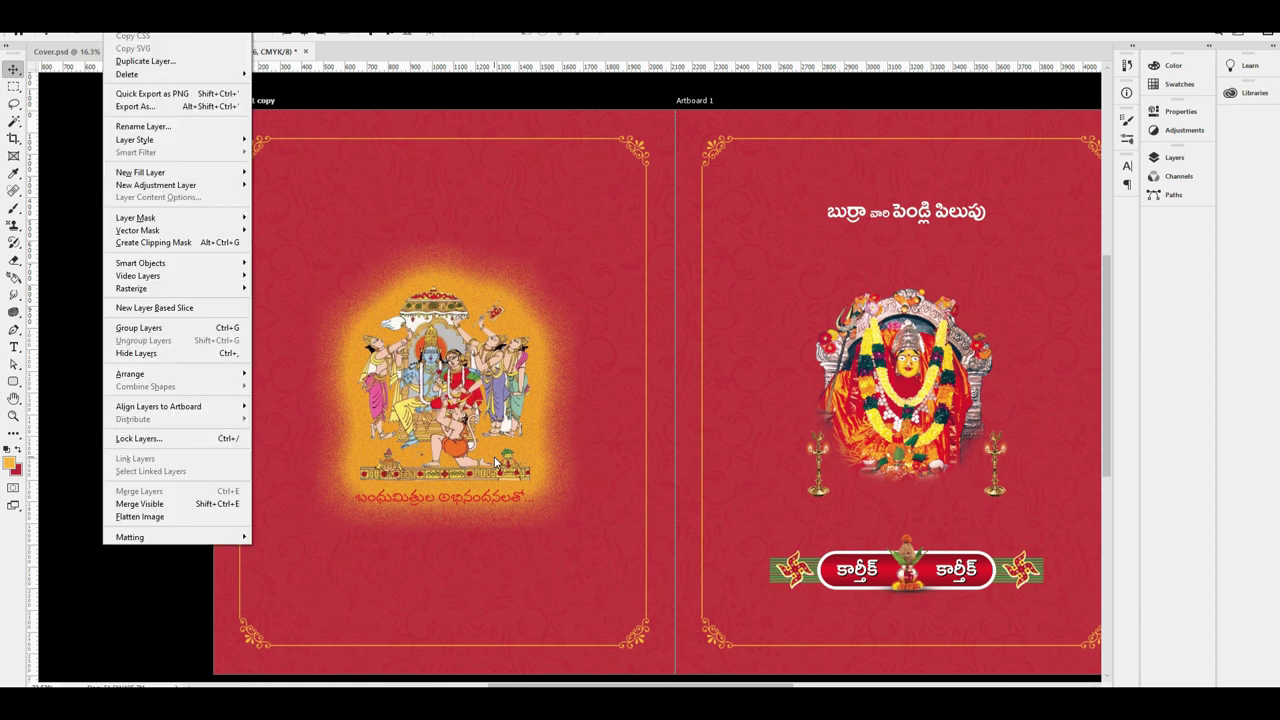
key("y")
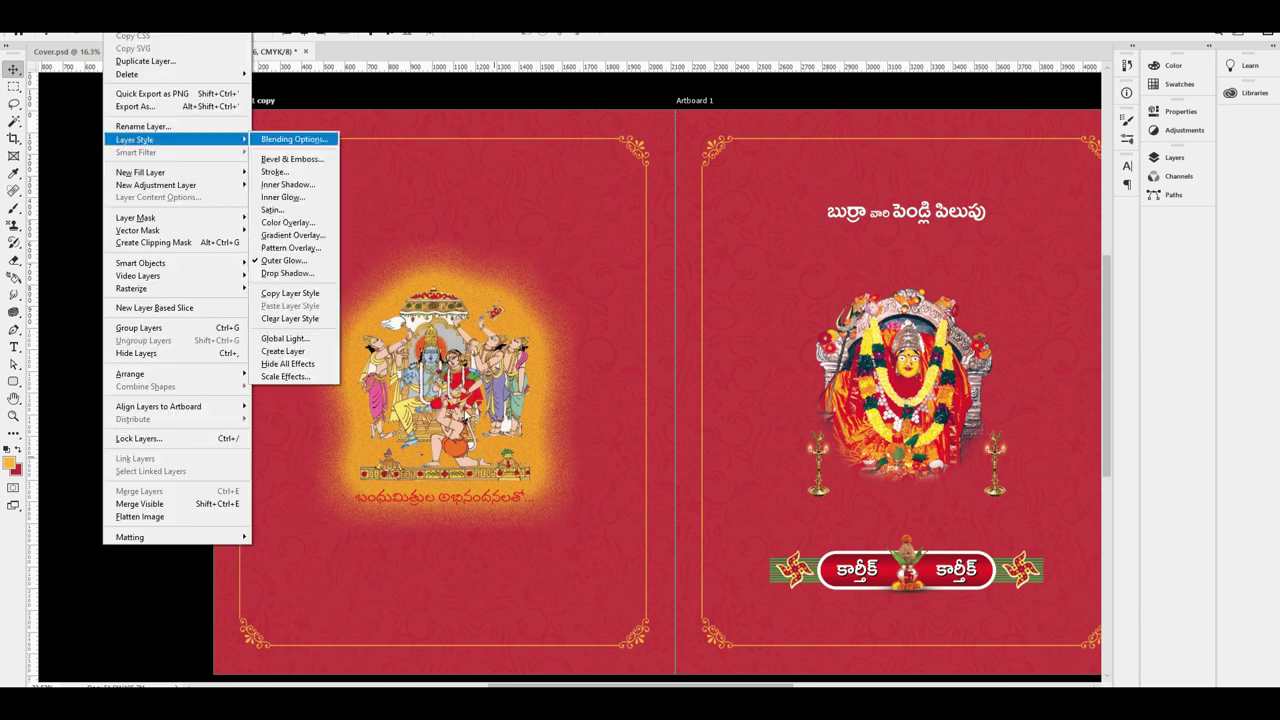
left_click(285, 260)
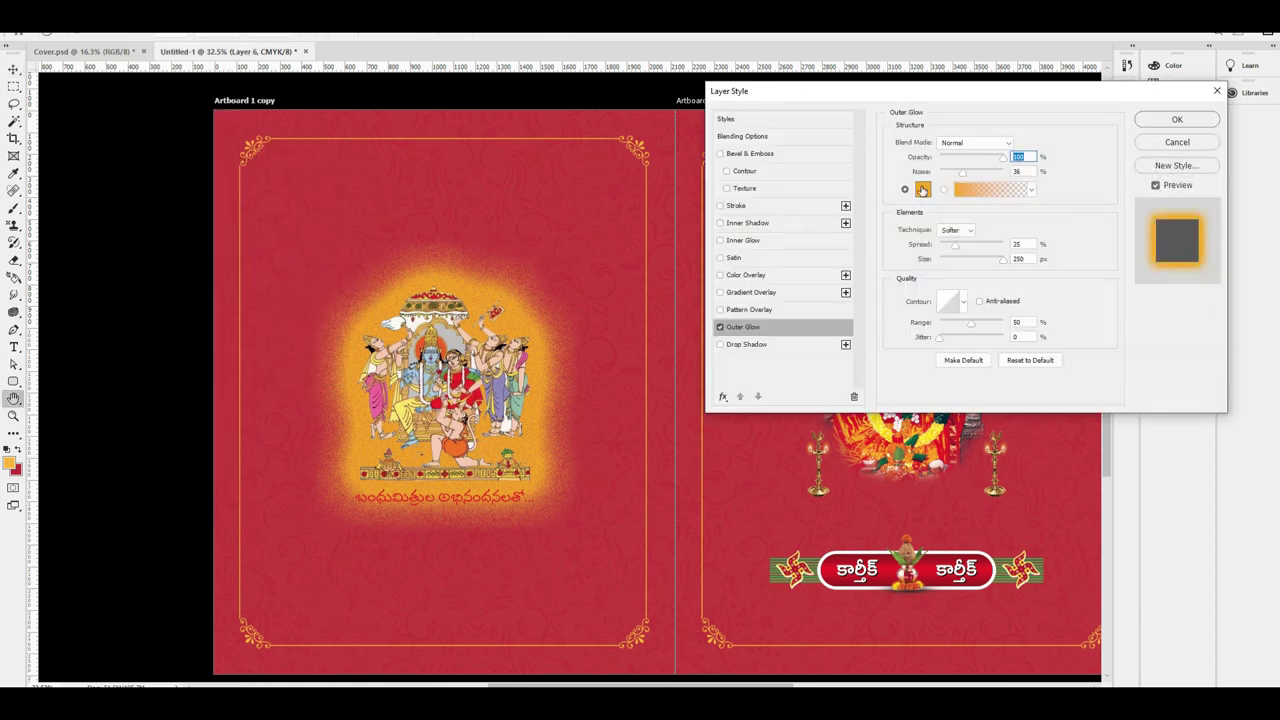
left_click(922, 190)
left_click(570, 285)
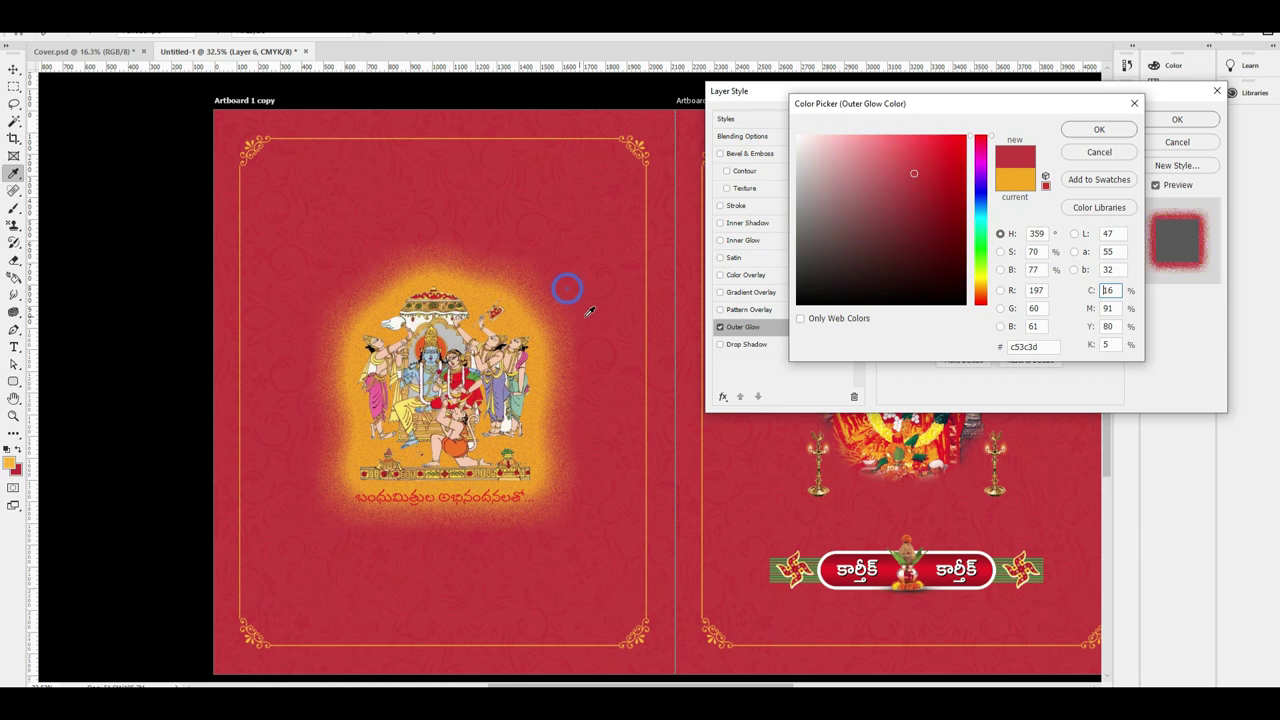
left_click(946, 209)
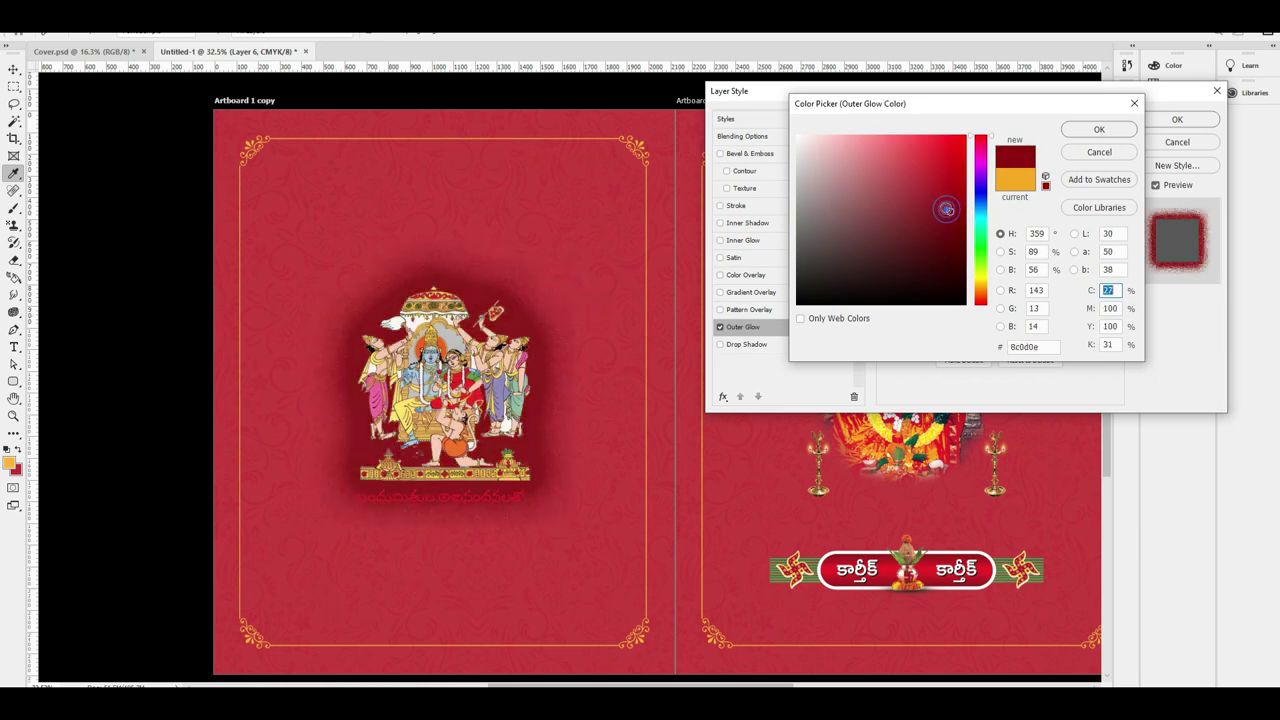
left_click(932, 192)
left_click(930, 179)
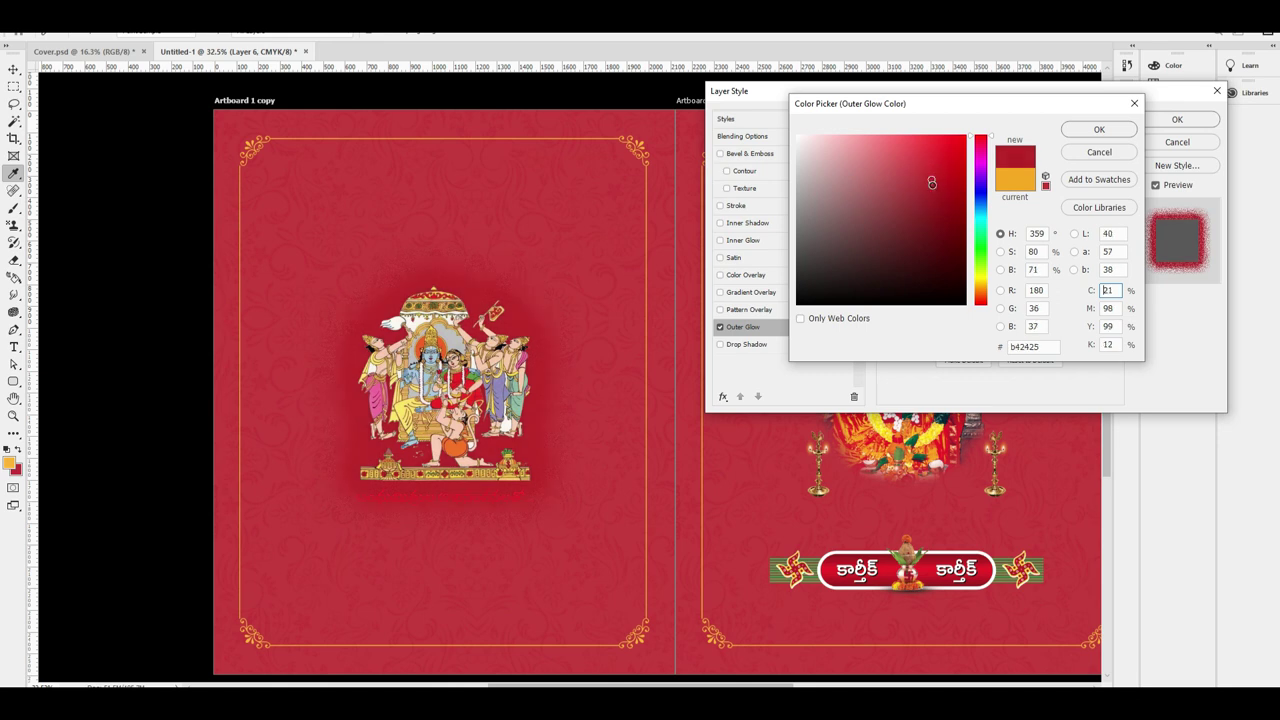
key("Return")
Remove the noise from the Rama image's Outer Glow and apply the layer style
left_click(954, 144)
left_click(972, 161)
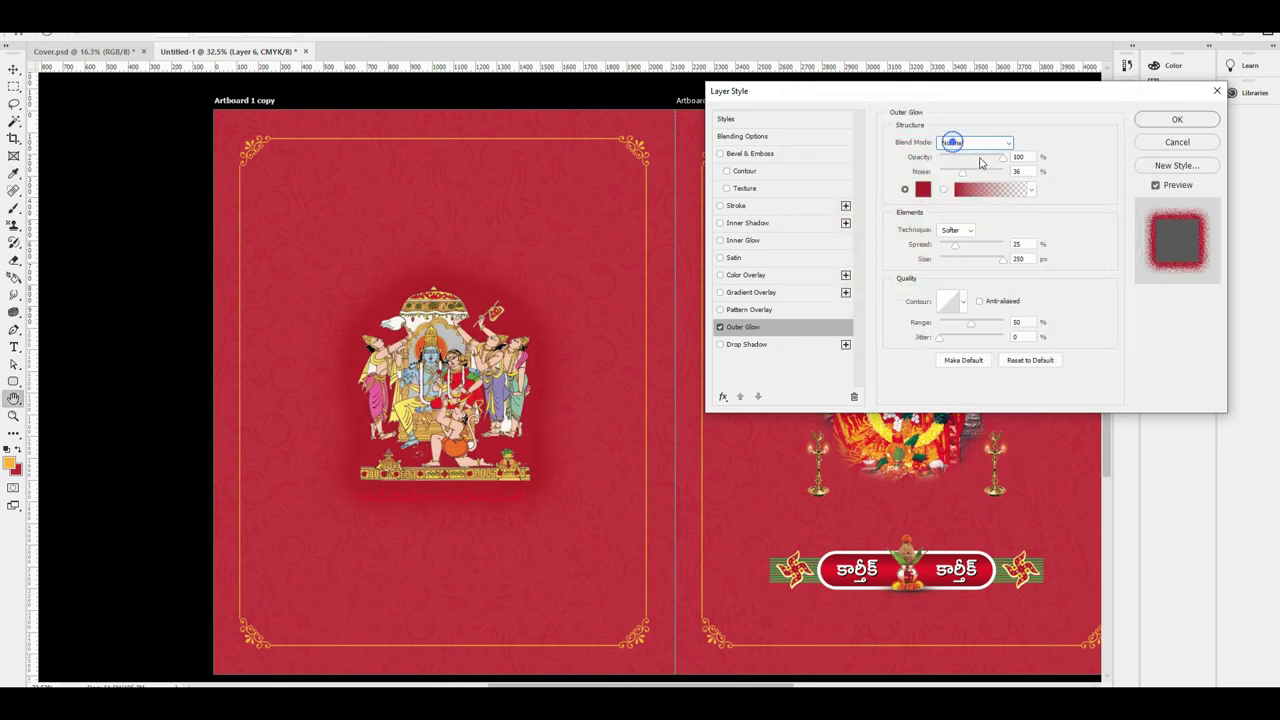
left_click_drag(972, 173, 918, 182)
key("Return")
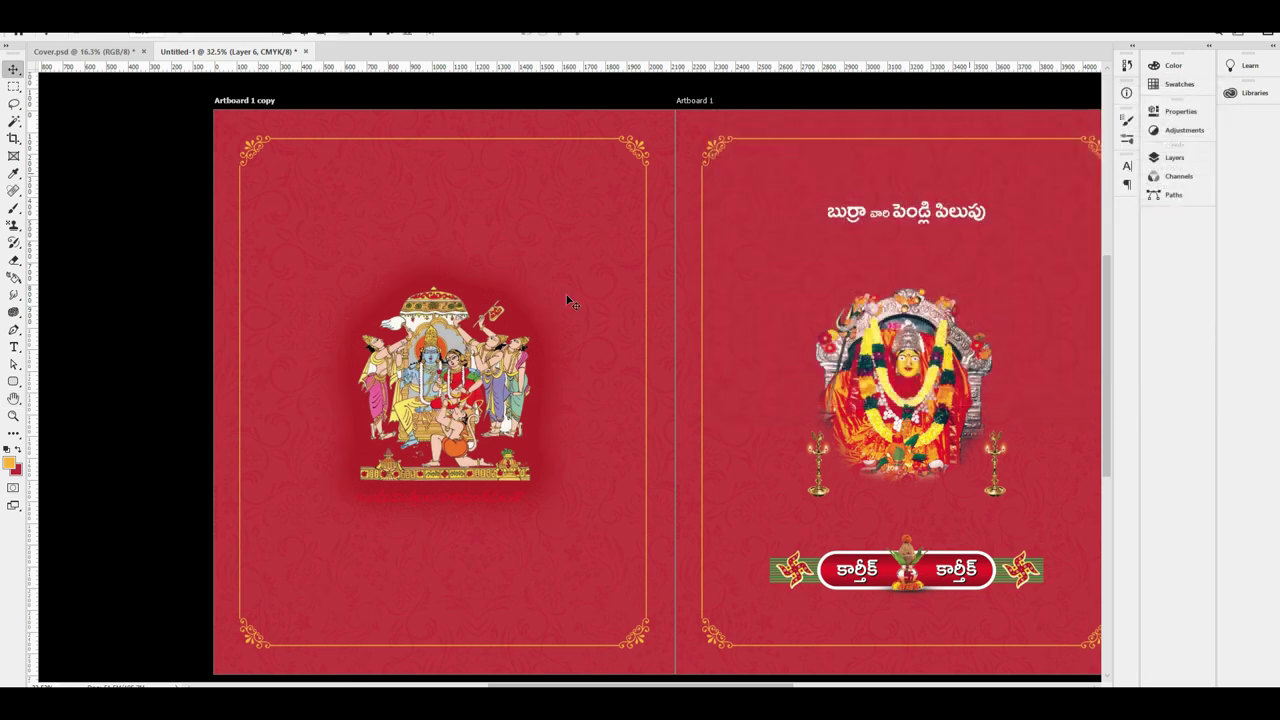
Move the caption slightly further below the Rama image and fill its text with white
right_click(476, 499)
left_click(520, 514)
left_click_drag(496, 505, 502, 521)
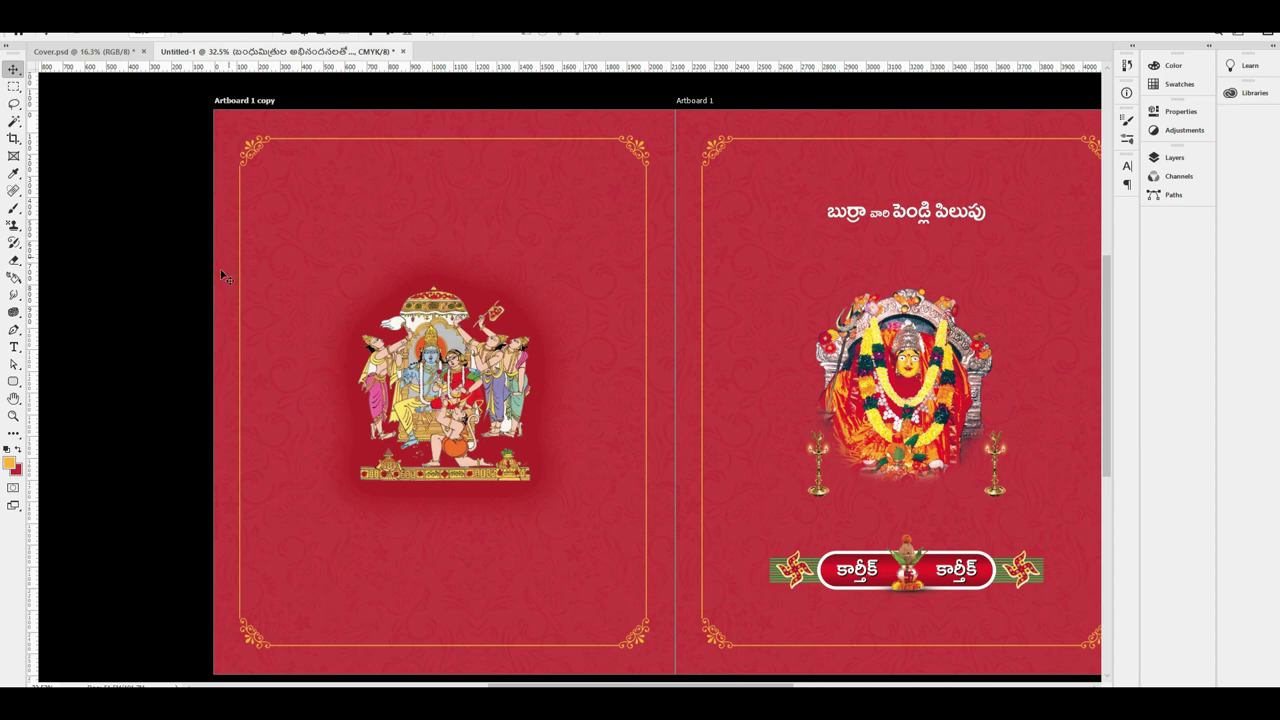
left_click(11, 464)
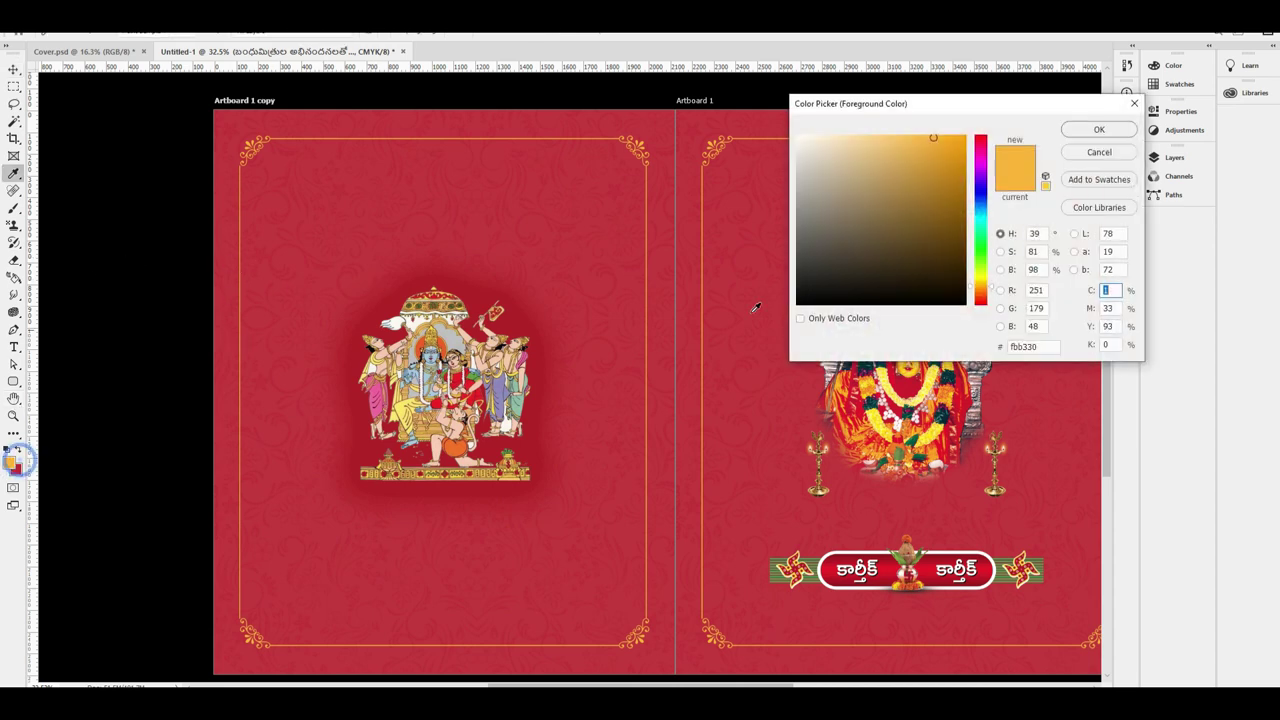
key("Return")
key("alt+BackSpace")
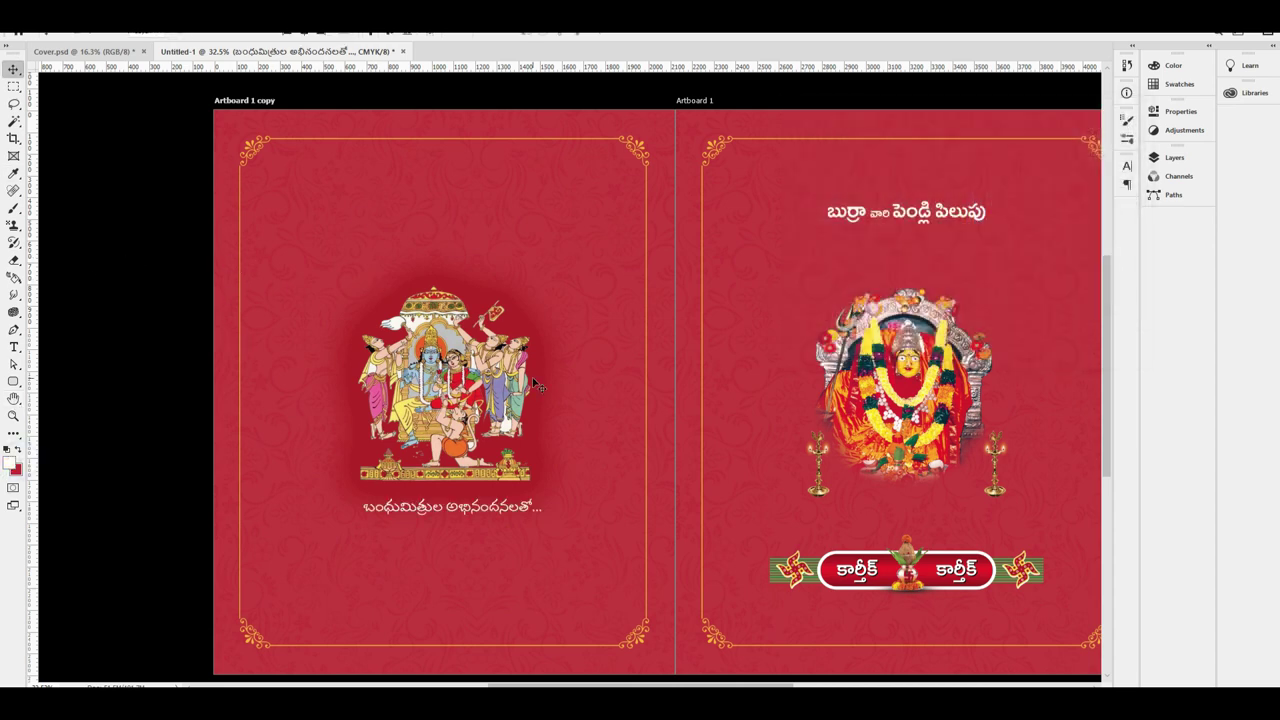
Centre the white caption horizontally on the duplicated artboard
left_click(304, 34)
key("ctrl+d")
key("ctrl+0")
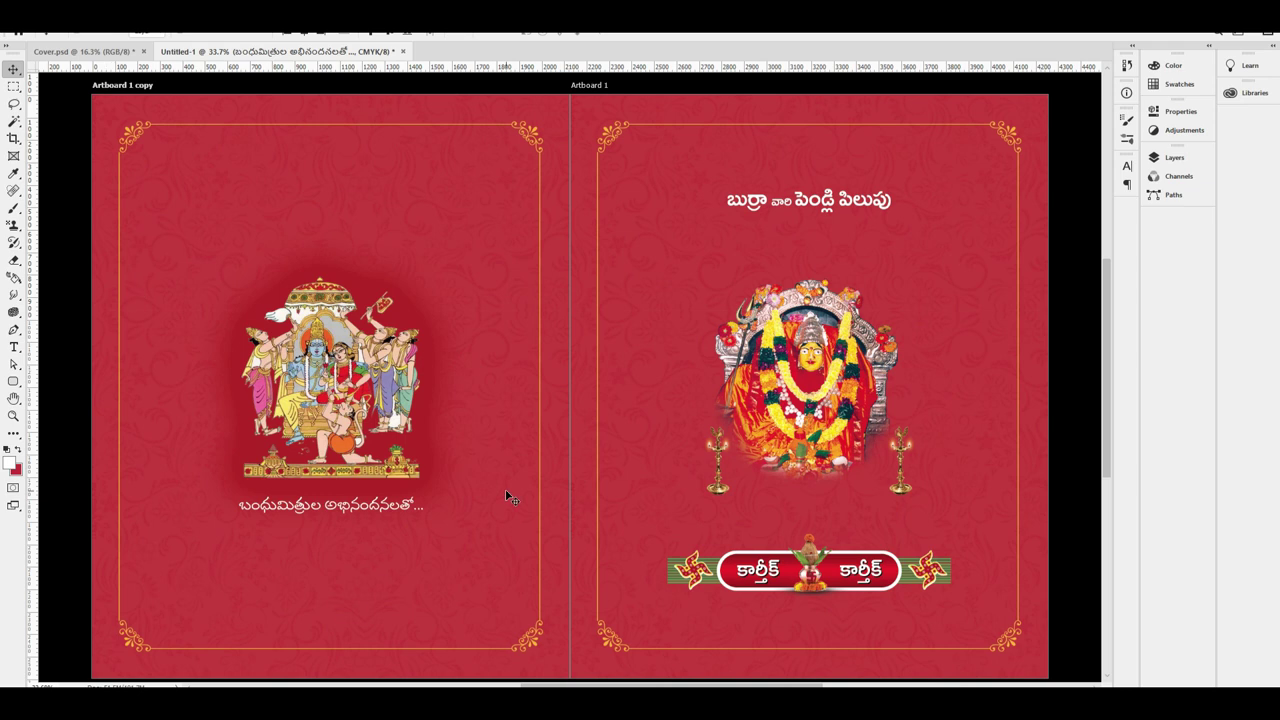
key("ctrl+minus")
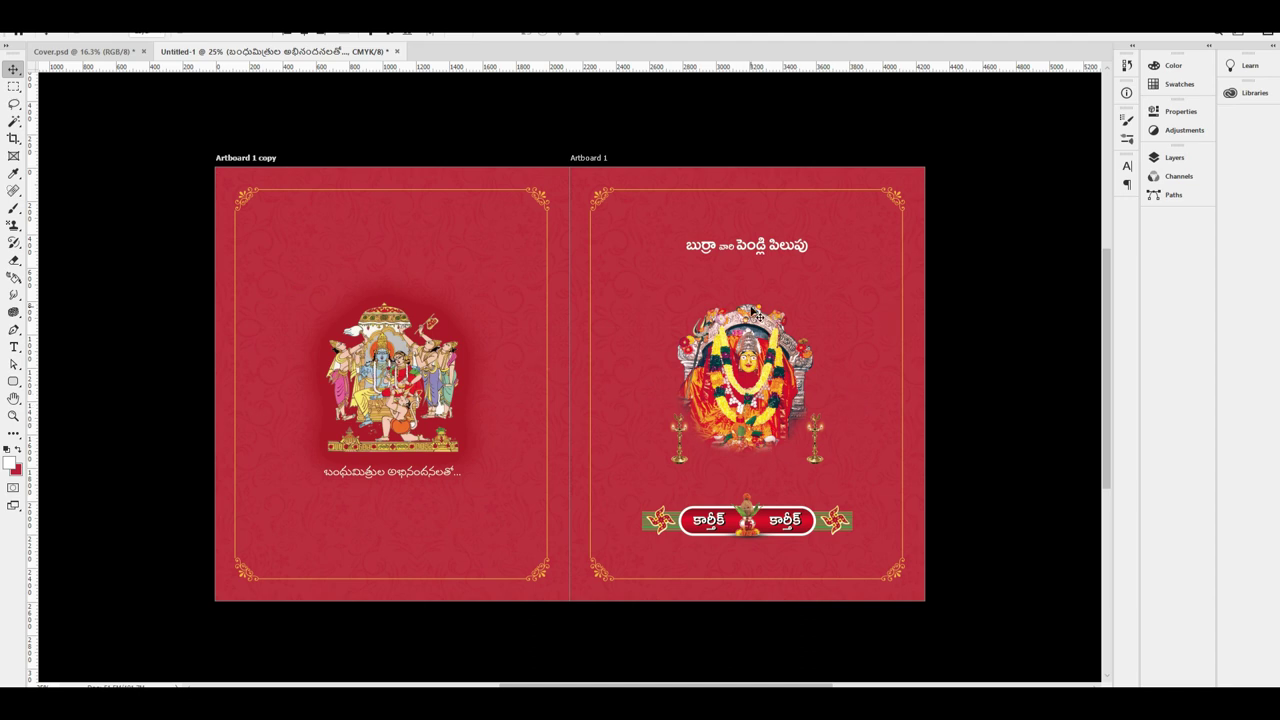
key("ctrl+minus")
right_click(629, 287)
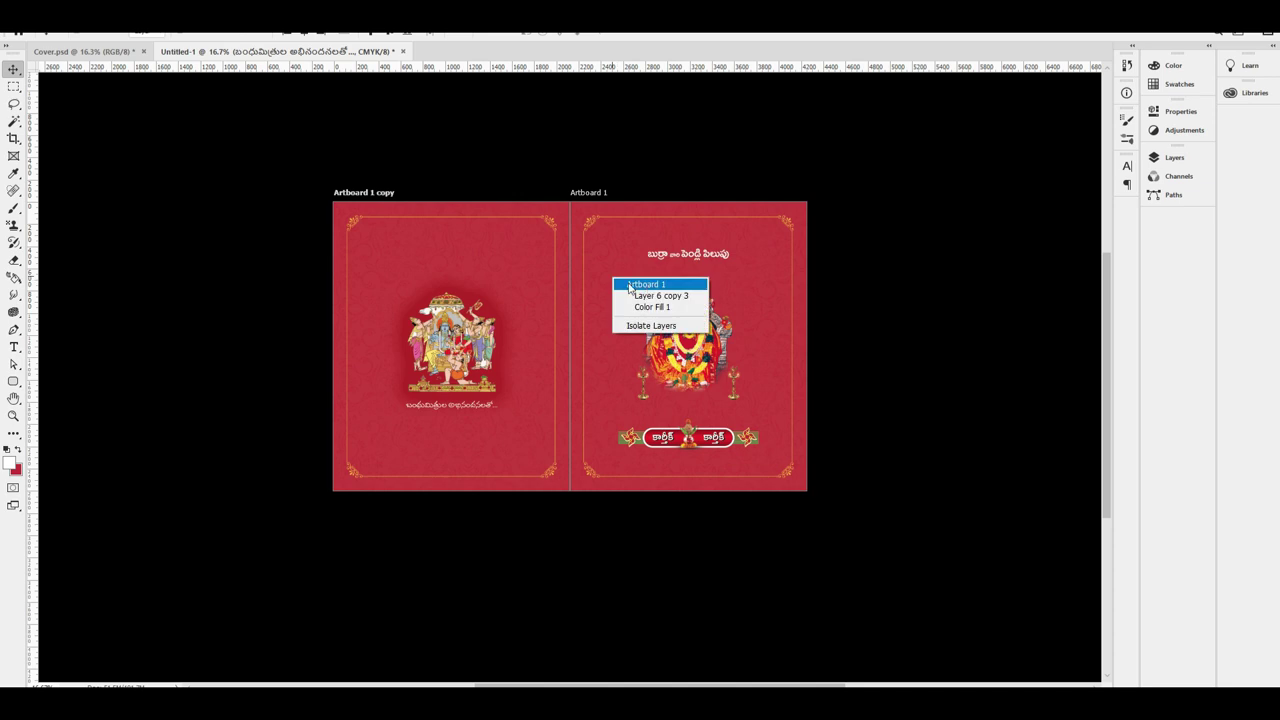
left_click(645, 284)
key("ctrl+plus")
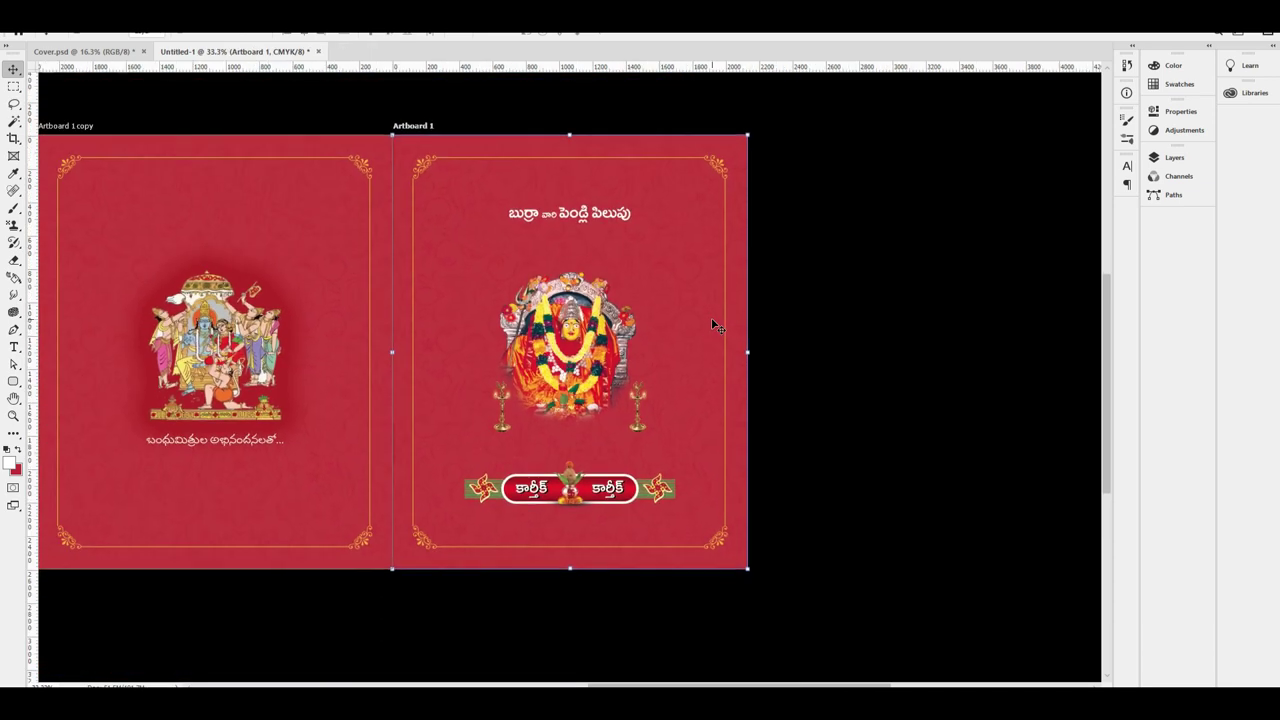
key("ctrl+minus")
key("ctrl+minus")
left_click_drag(625, 408, 669, 454)
key("ctrl+z")
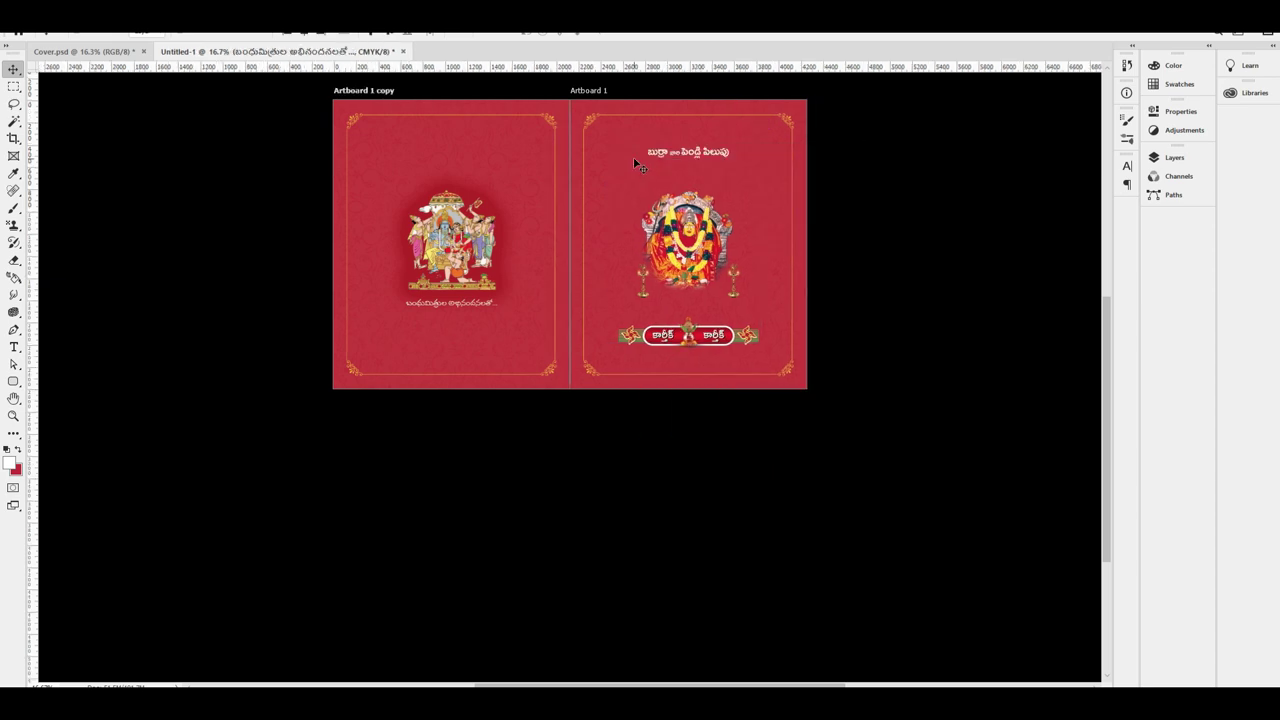
Duplicate Artboard 1 and place the copy directly below the original front cover
right_click(618, 151)
left_click(654, 160)
key("ctrl+0")
key("ctrl+minus")
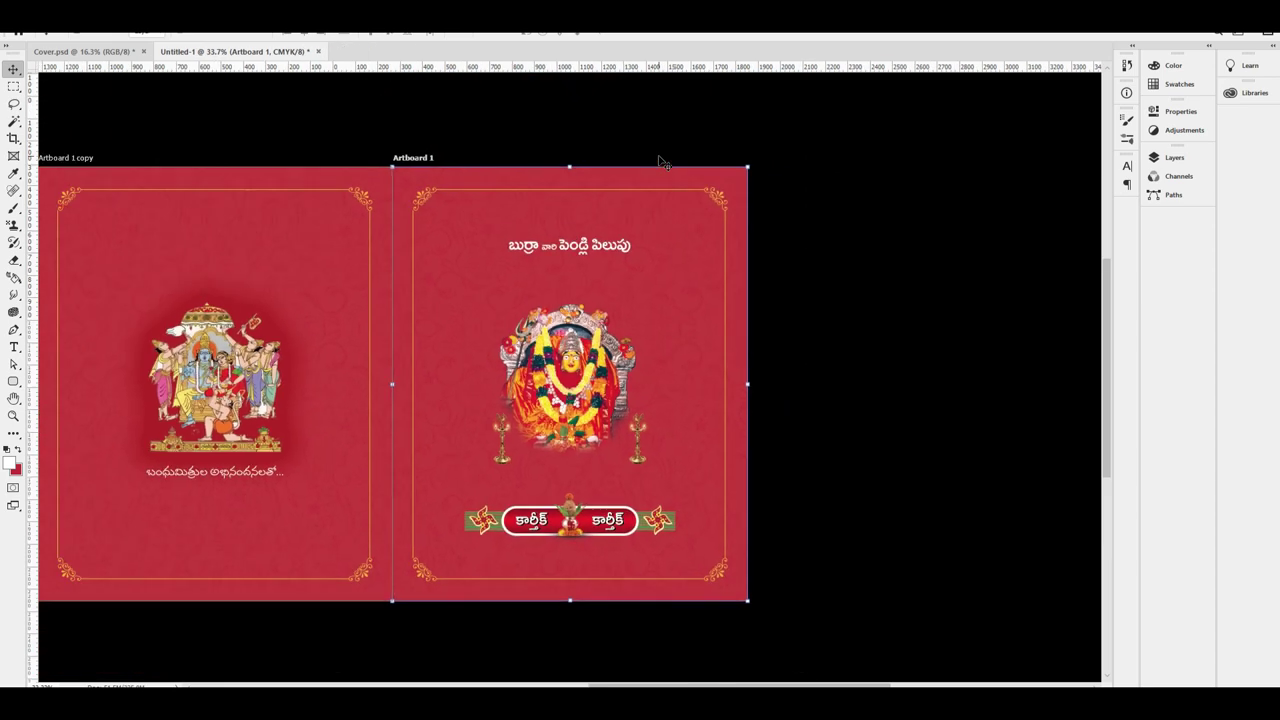
left_click_drag(627, 220, 620, 606)
scroll(1040, 410, "down", 2)
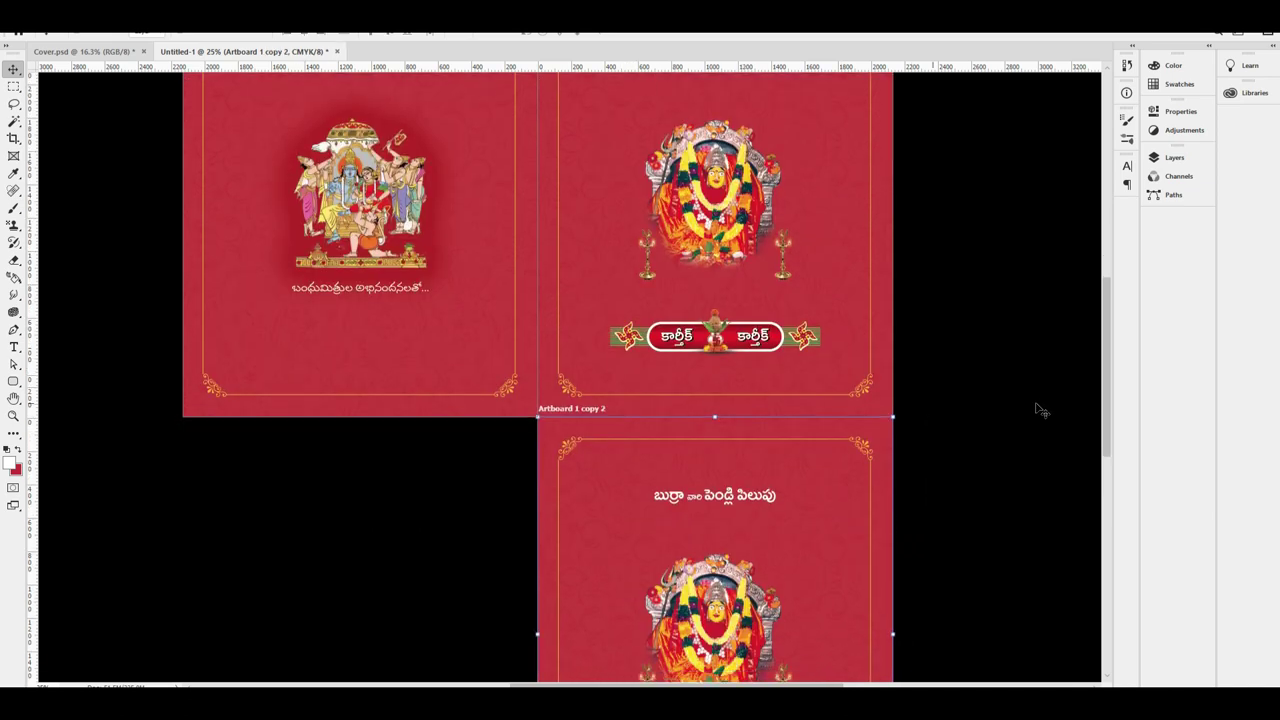
scroll(1040, 410, "down", 2)
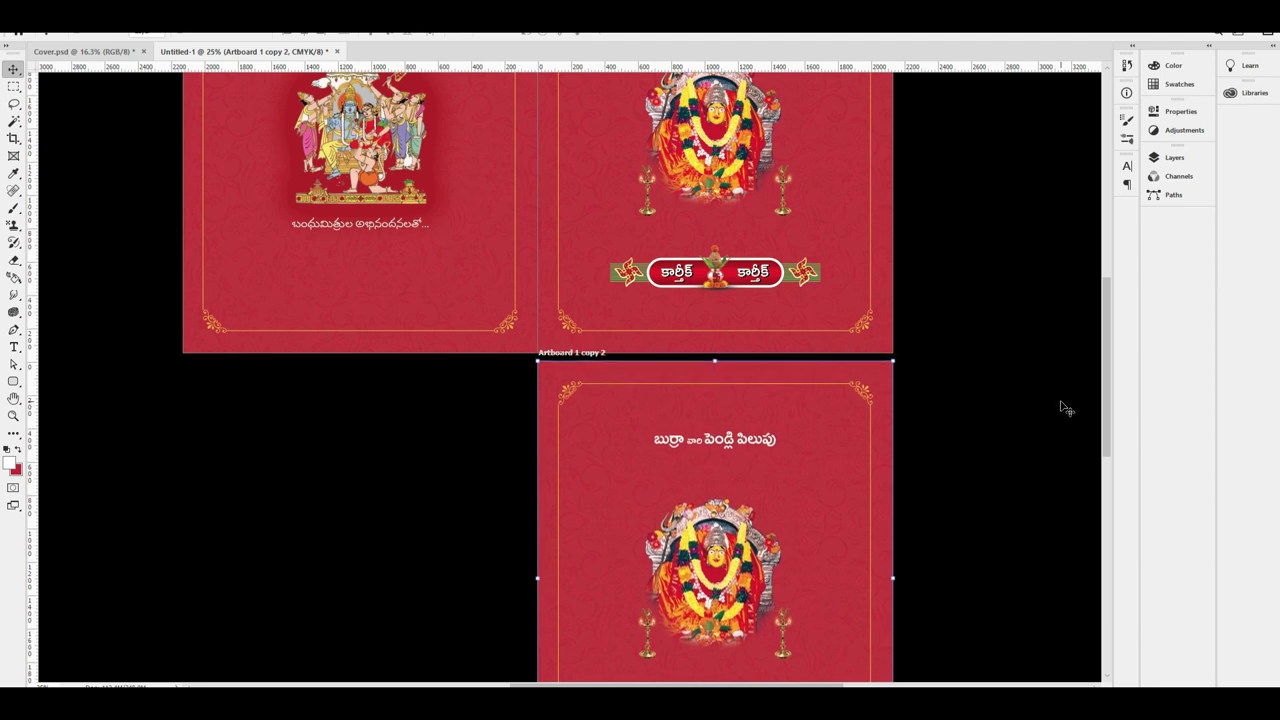
scroll(934, 423, "down", 4)
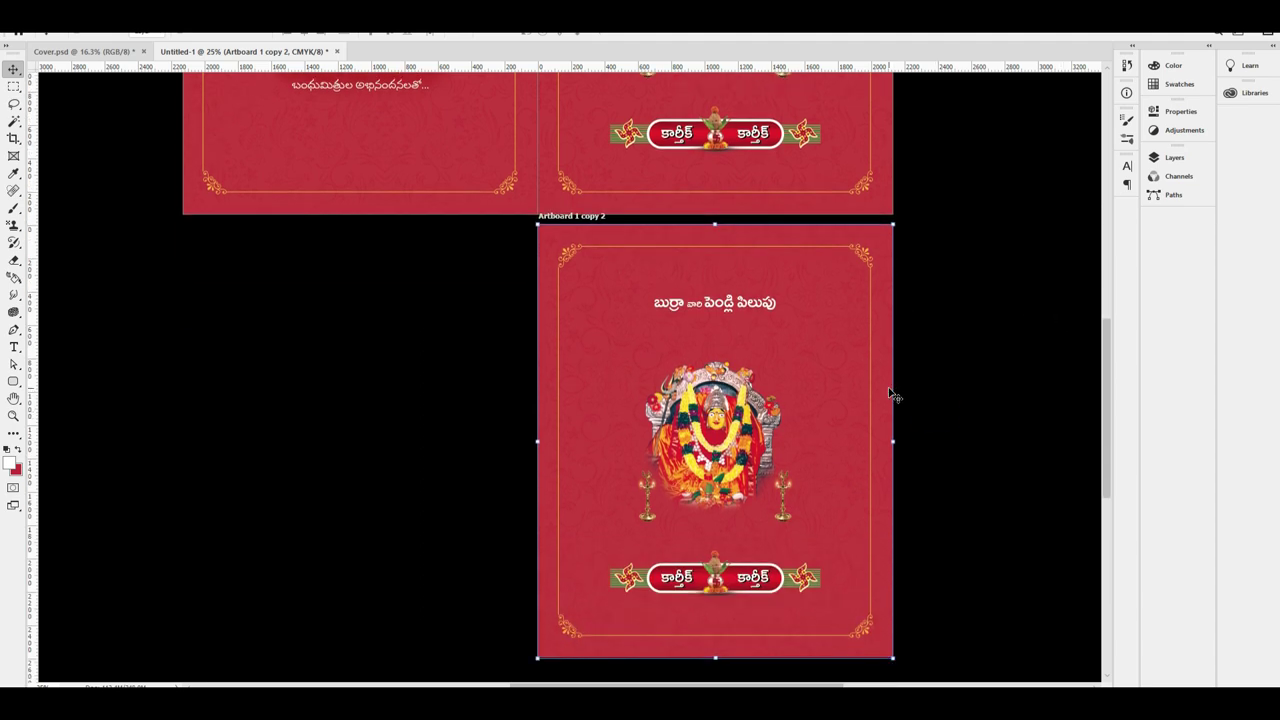
scroll(848, 246, "up", 1)
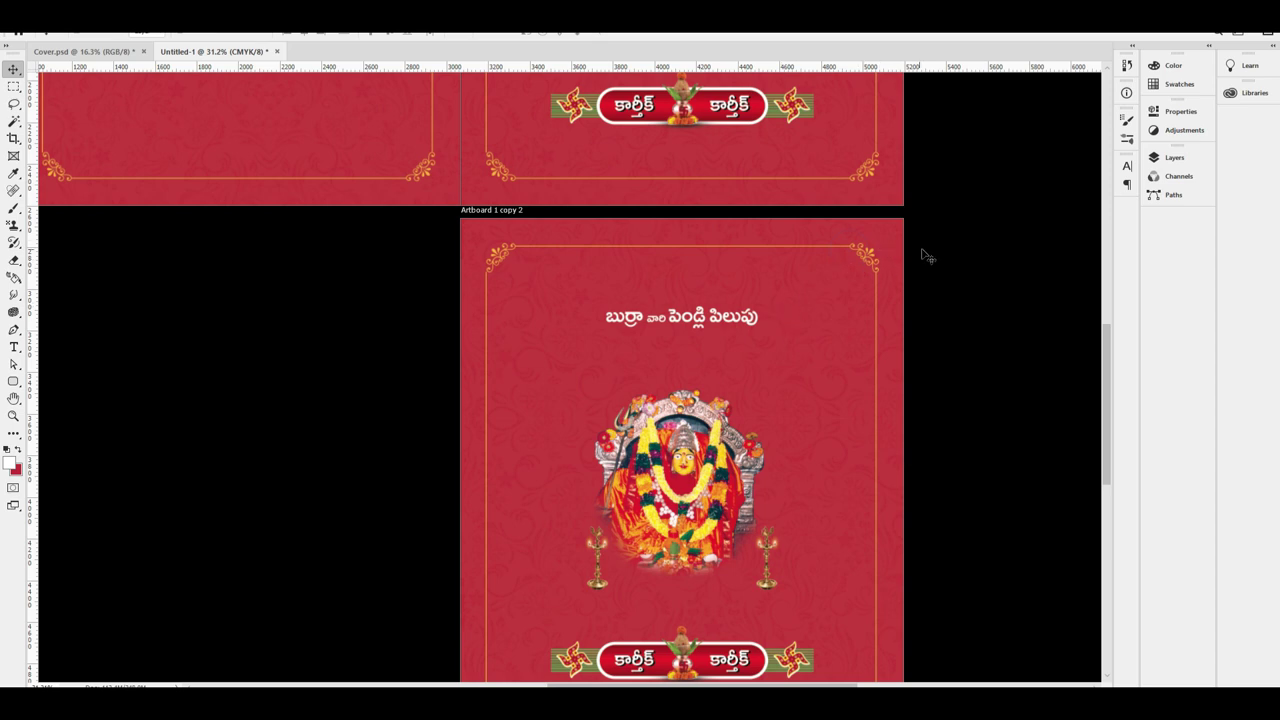
Set the foreground colour to the card's red, sampled beside the lower corner ornament on Artboard 1
left_click(11, 463)
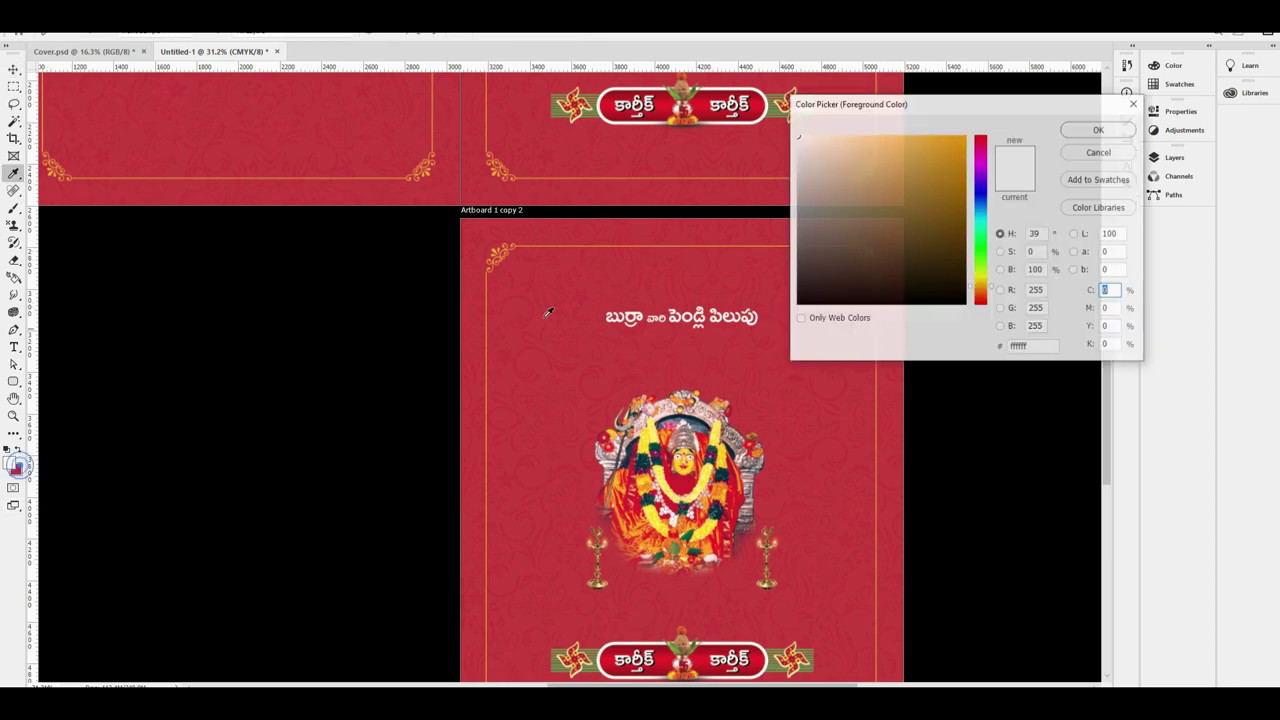
scroll(472, 181, "up", 5)
left_click(543, 161)
key("Return")
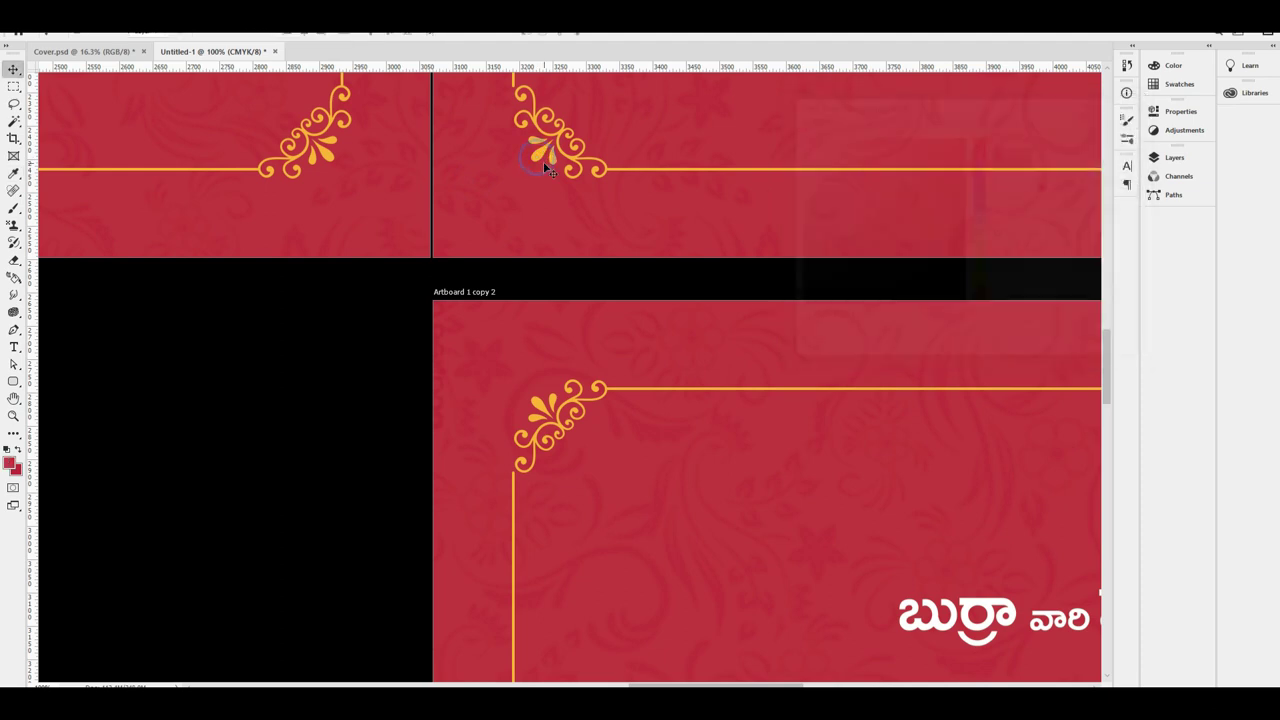
key("ctrl+0")
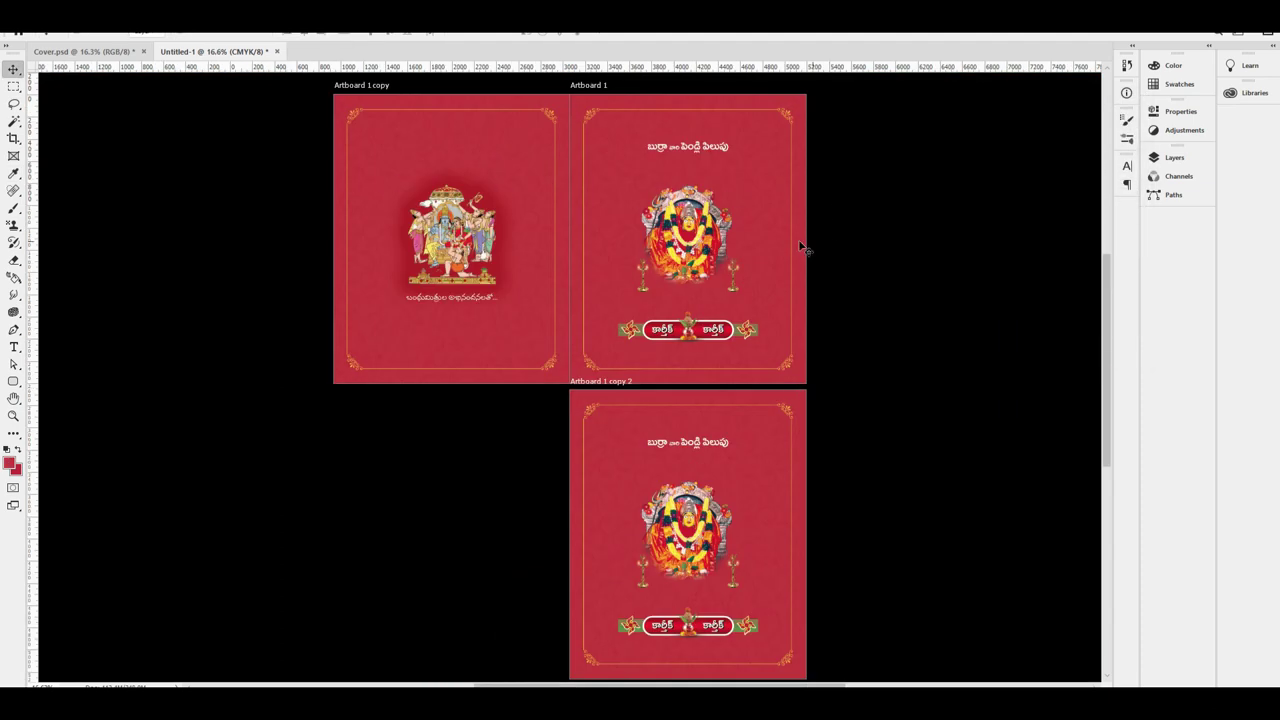
Darken the red of Color Fill 1 on Artboard 1 to about #ae2128
key("F7")
right_click(778, 180)
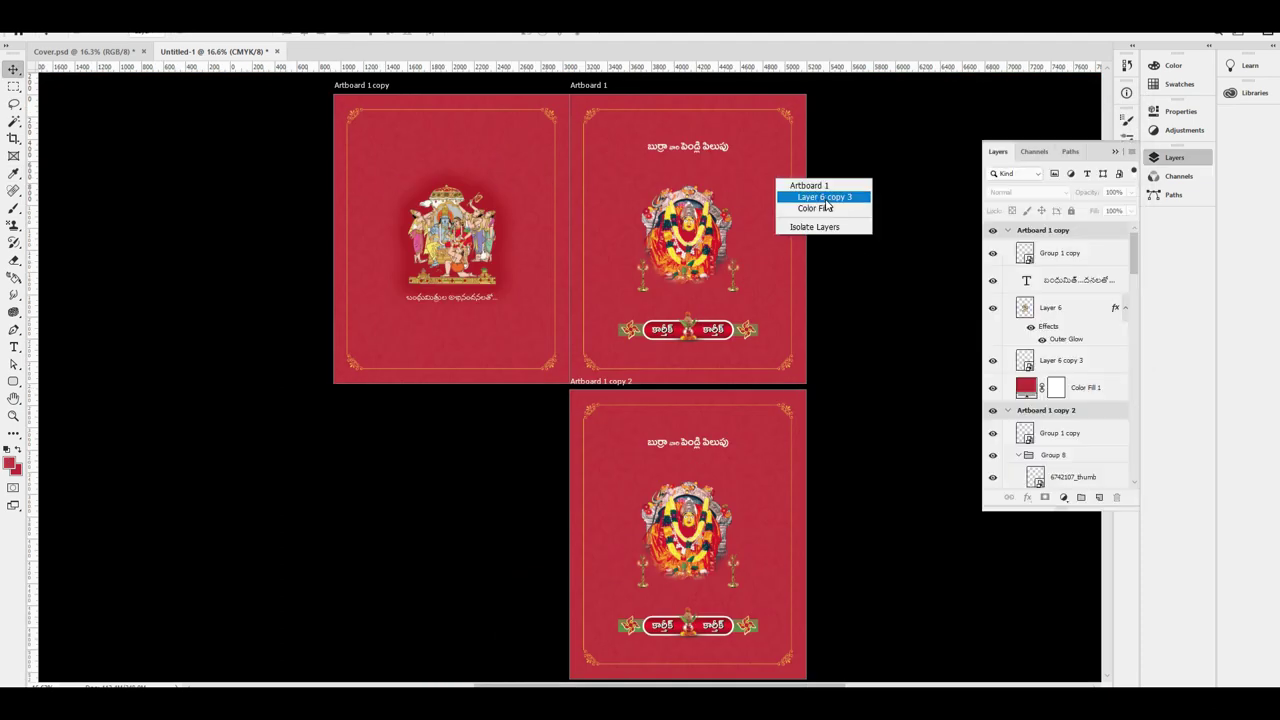
left_click(826, 207)
double_click(1027, 474)
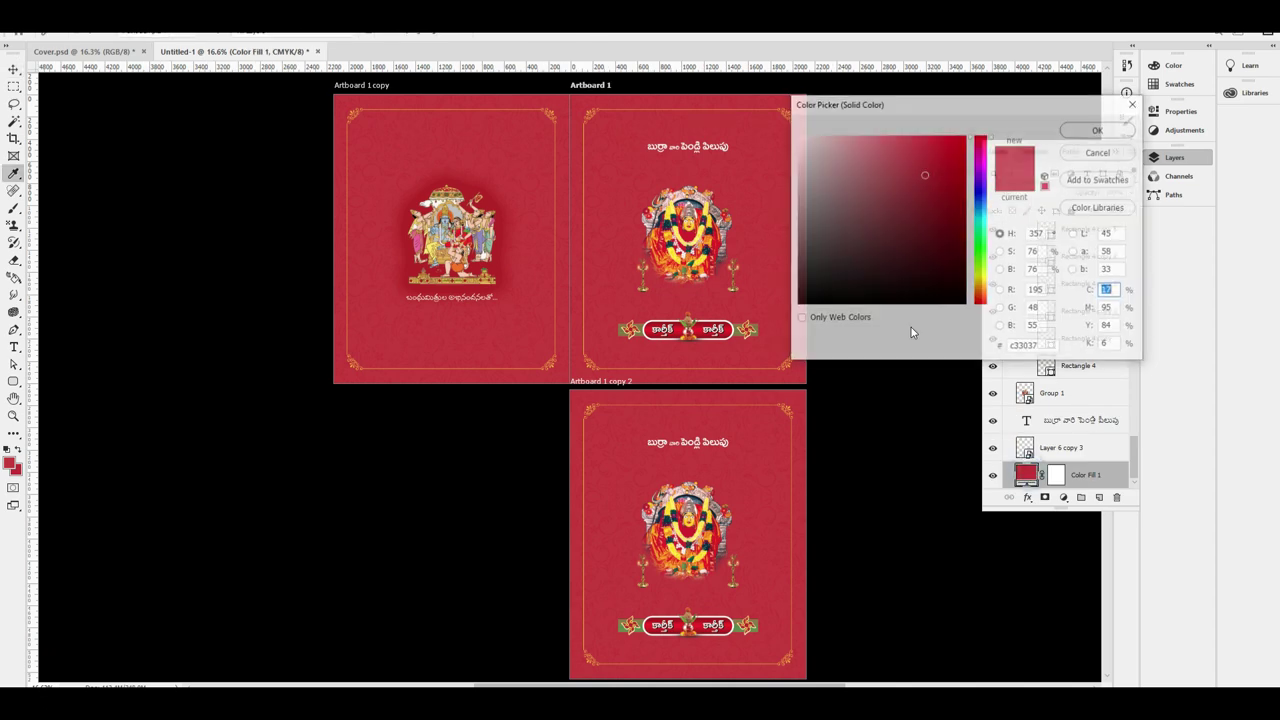
left_click(933, 185)
left_click_drag(933, 186, 938, 191)
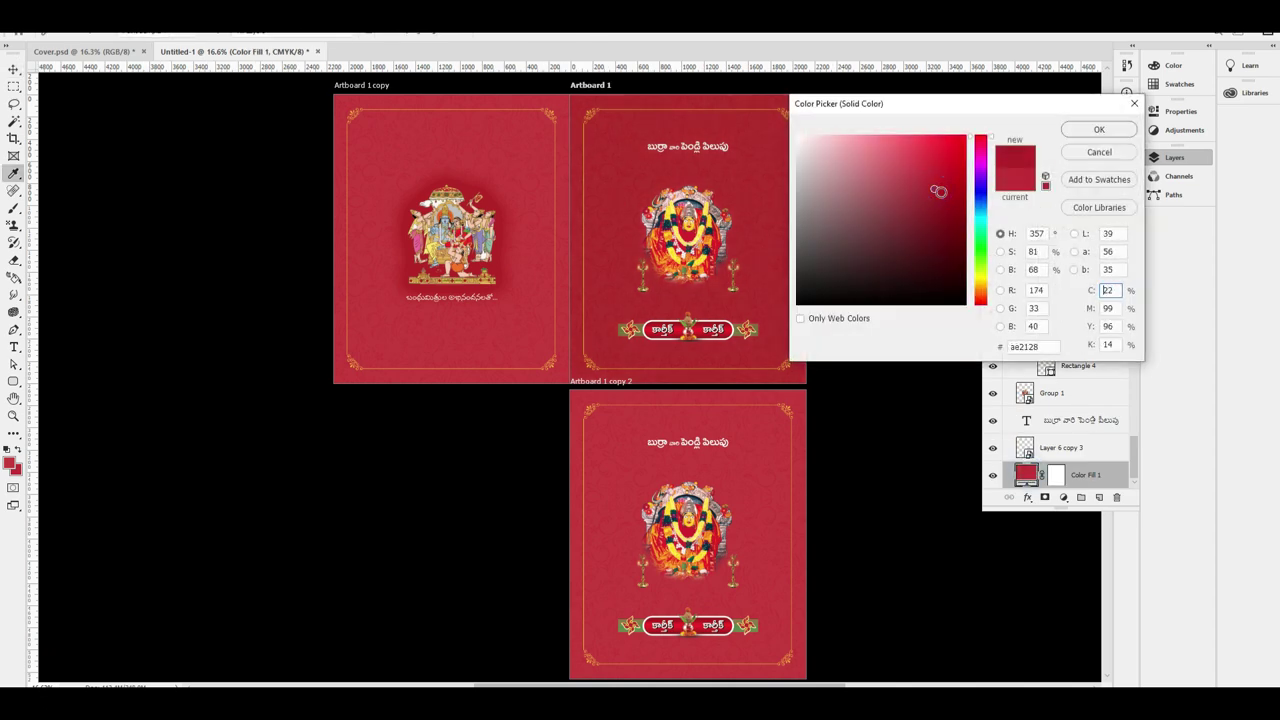
key("Return")
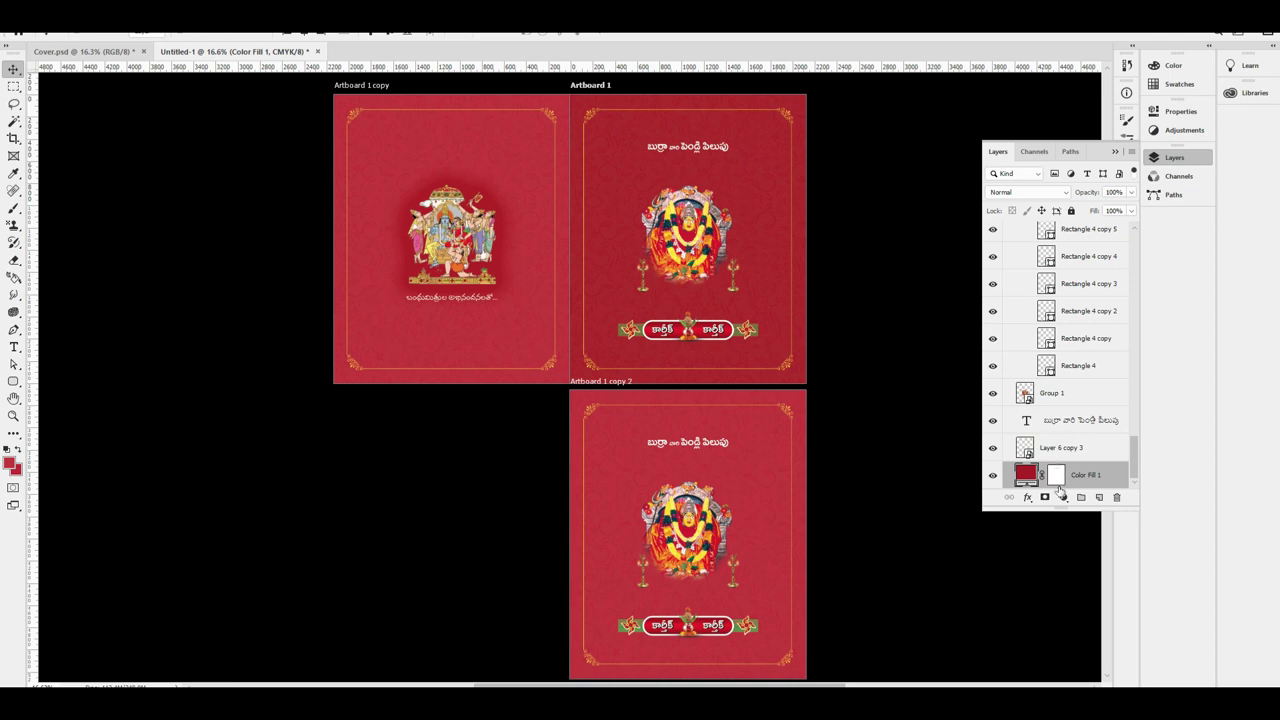
Set Color Fill 1 on the back cover, Artboard 1 copy, to dark red #a41c19 to match the front cover
right_click(510, 188)
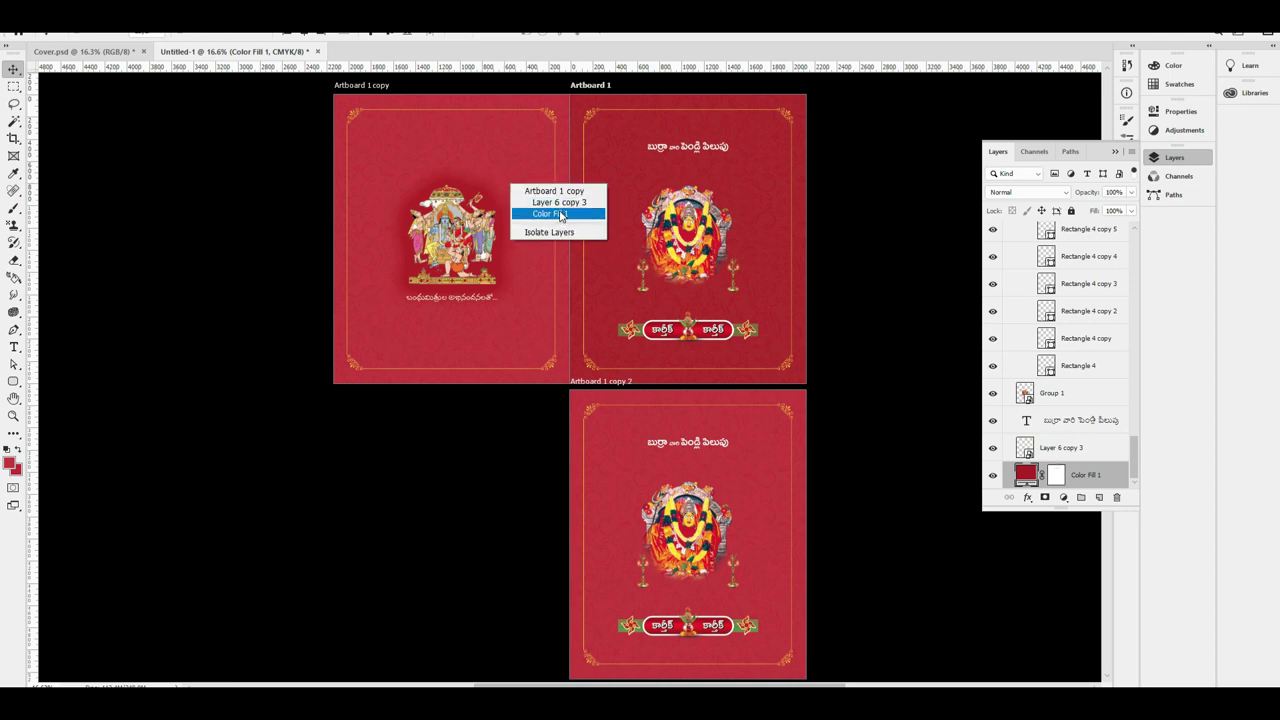
left_click(556, 211)
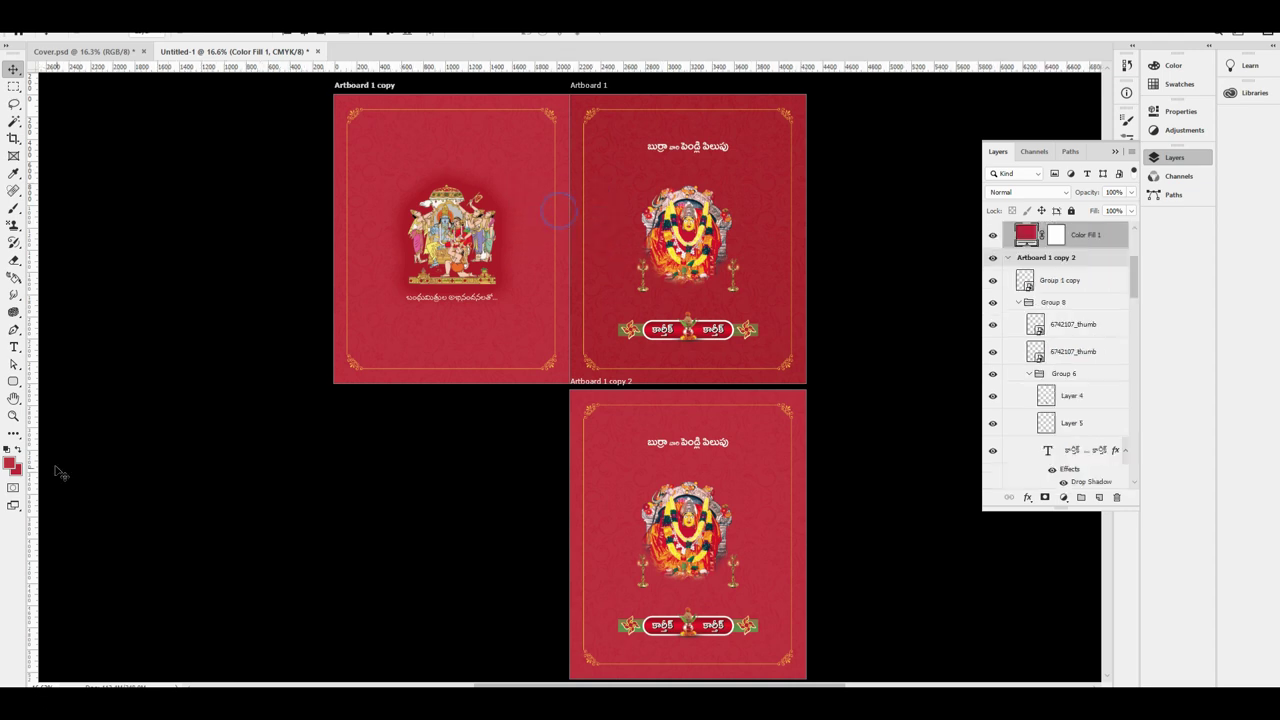
double_click(1028, 233)
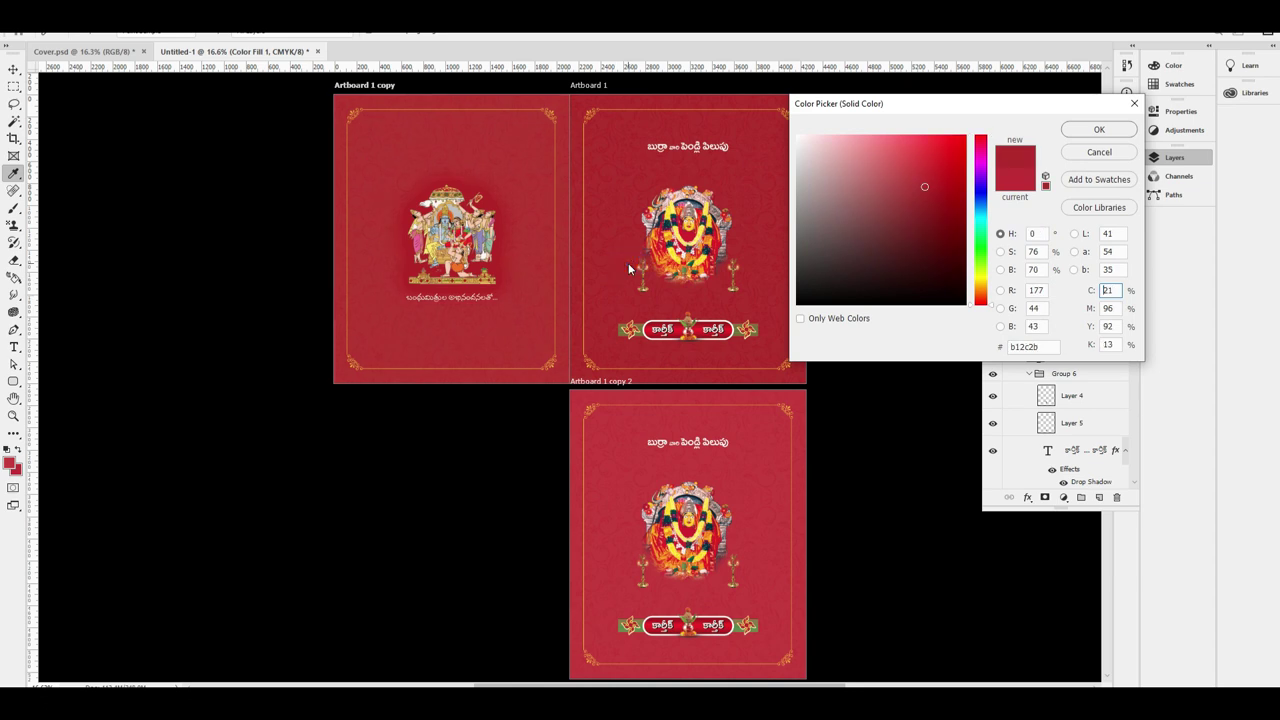
left_click_drag(627, 137, 657, 160)
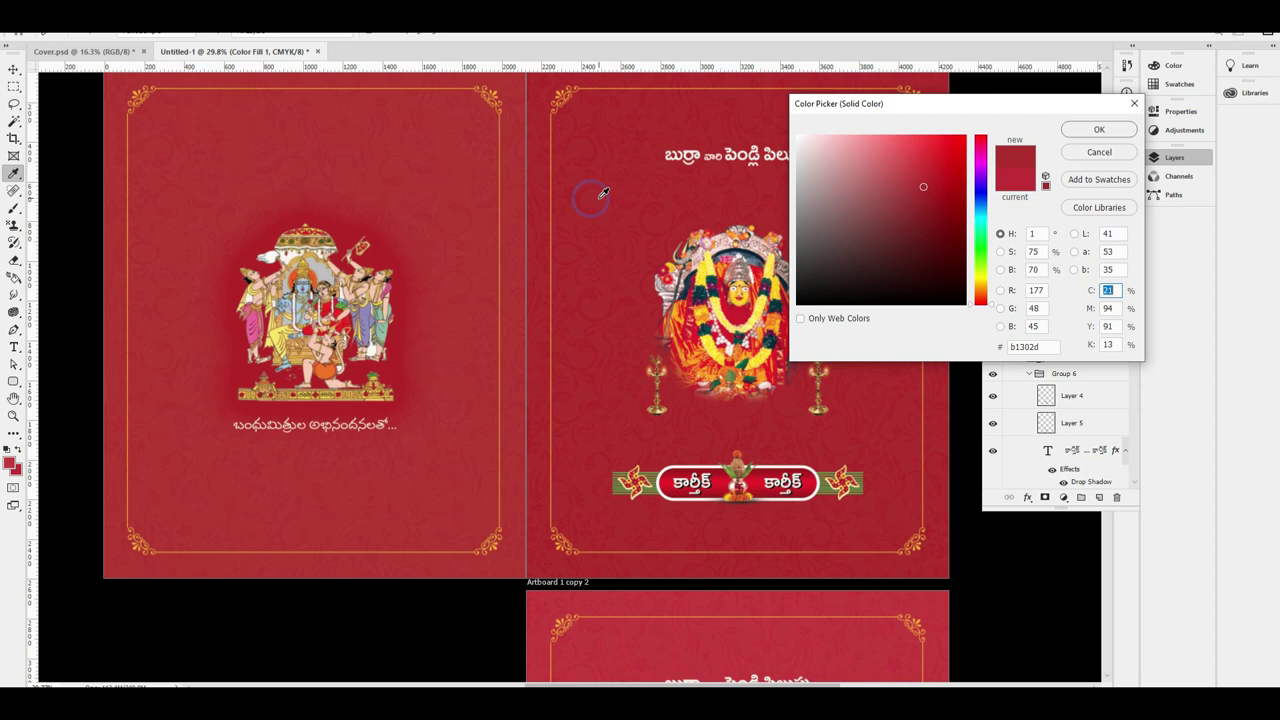
key("Return")
key("ctrl+minus")
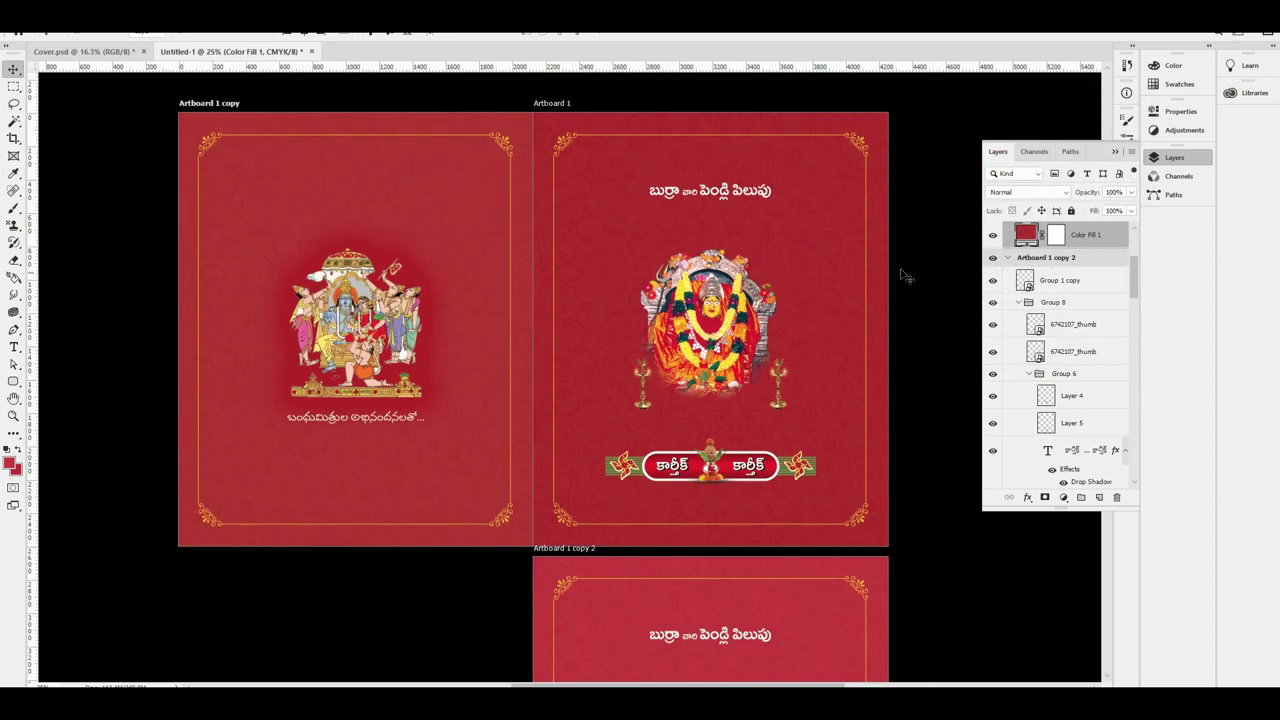
double_click(1021, 237)
left_click(940, 209)
left_click_drag(940, 204, 940, 195)
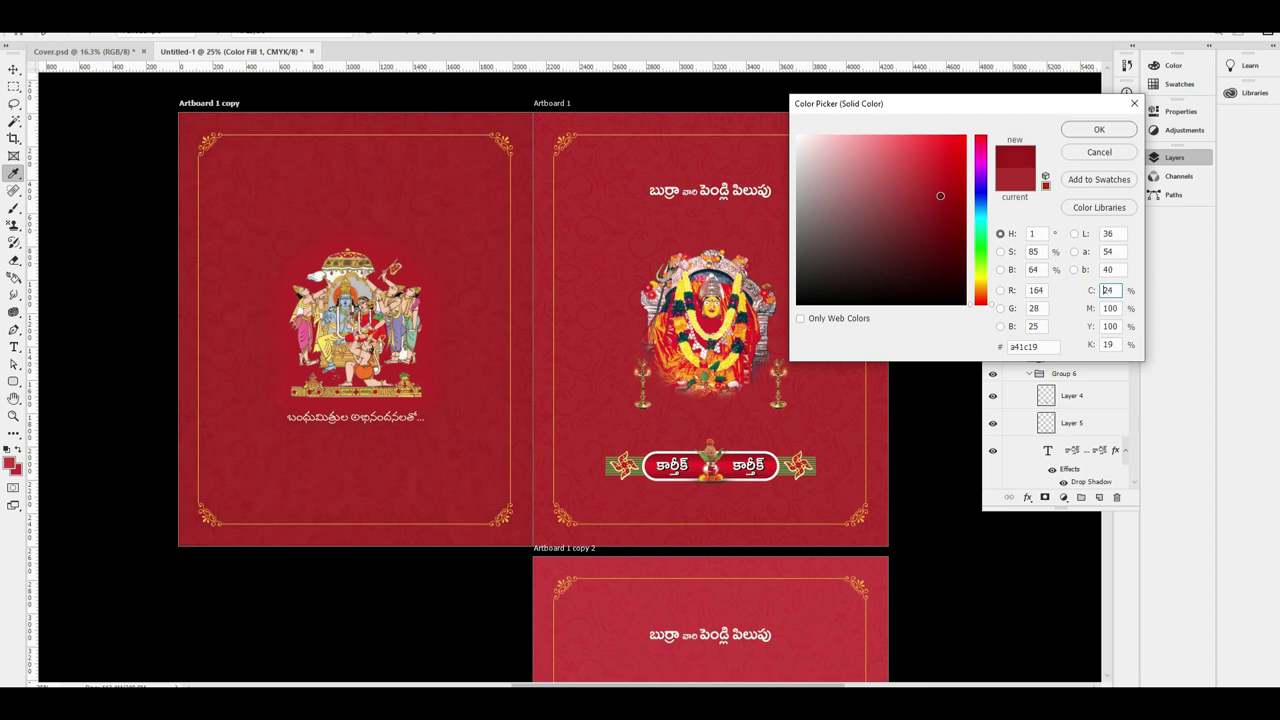
key("Return")
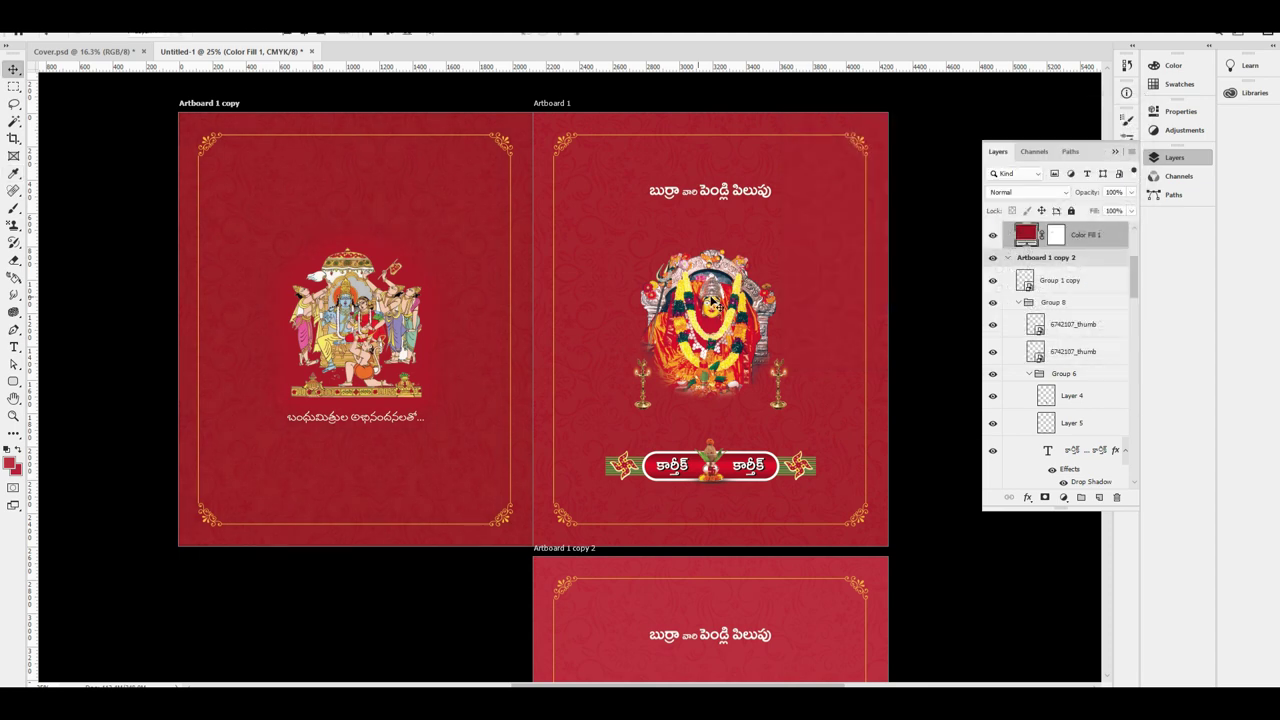
Change Color Fill 1 on Artboard 1 copy 2 to the gold sampled from the front cover's corner ornament
scroll(713, 287, "down", 5)
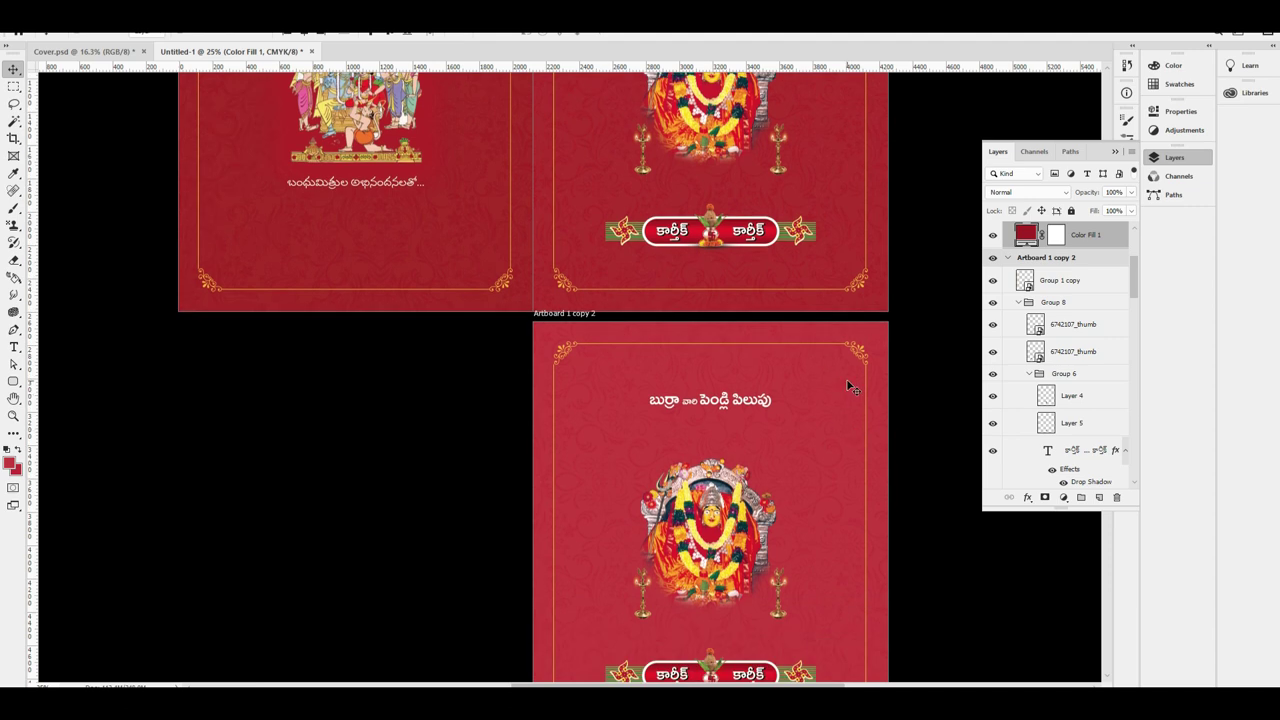
scroll(840, 393, "down", 1)
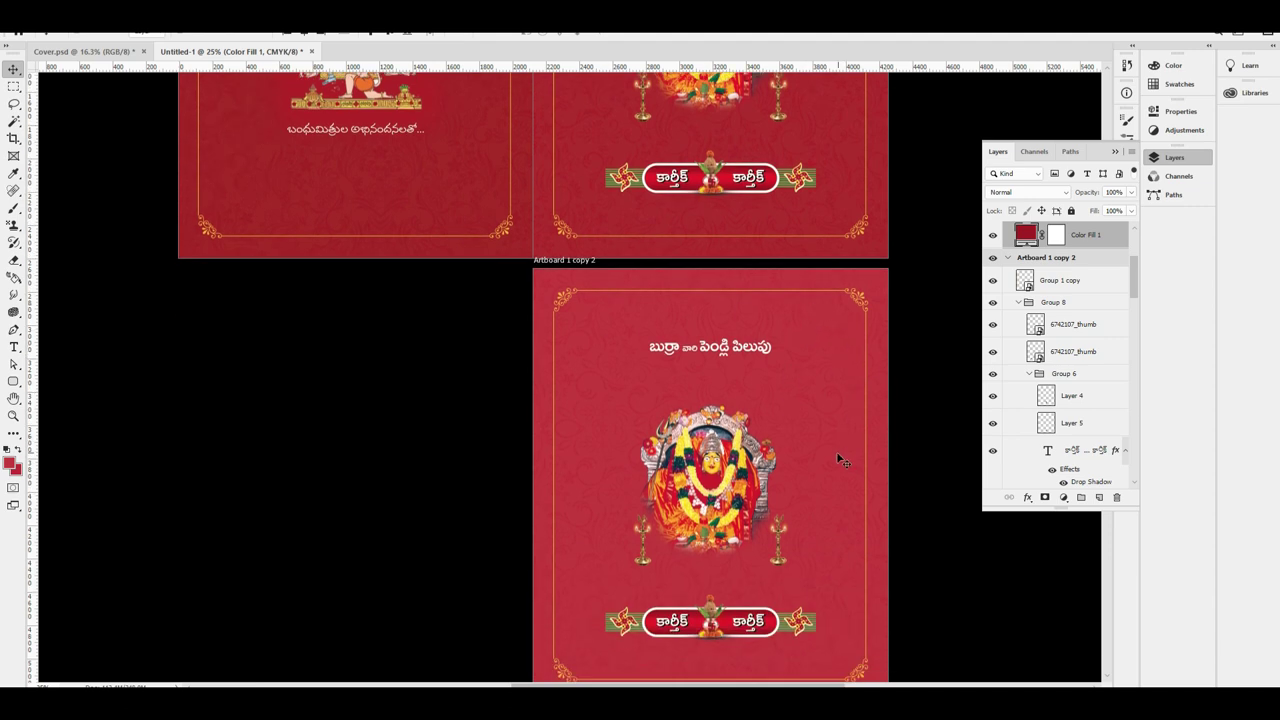
scroll(841, 333, "down", 1)
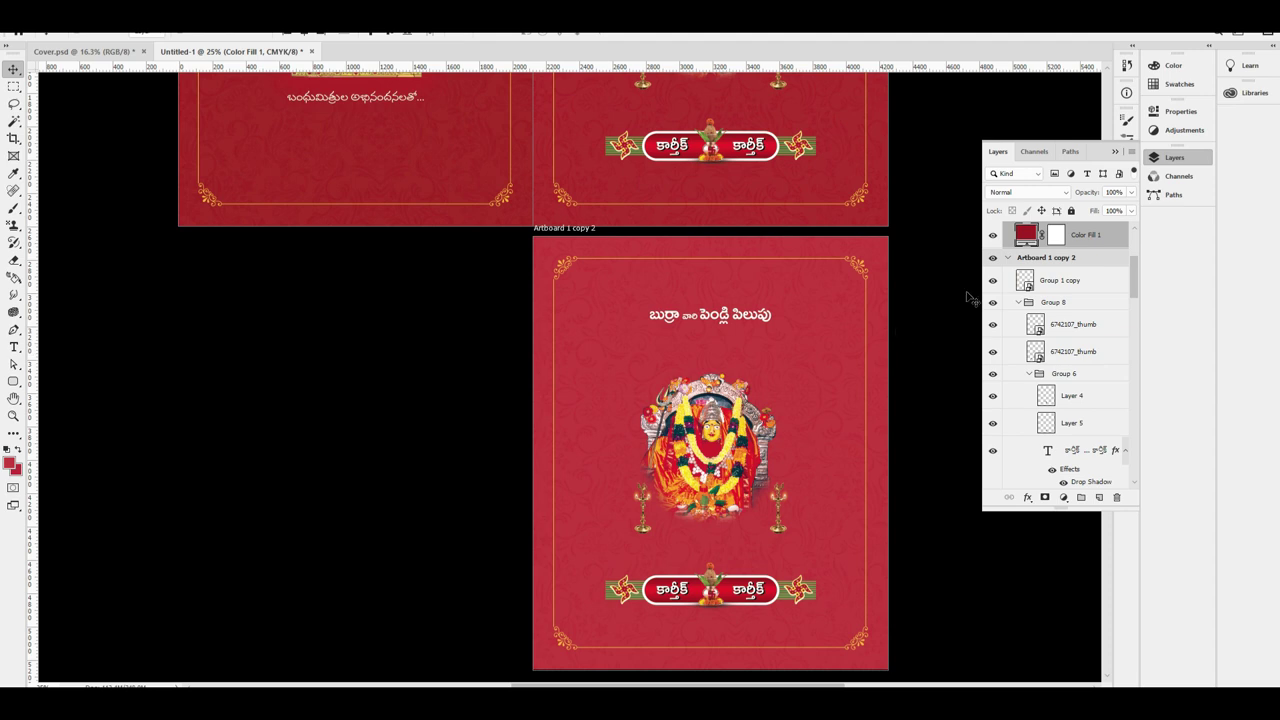
scroll(968, 297, "up", 1)
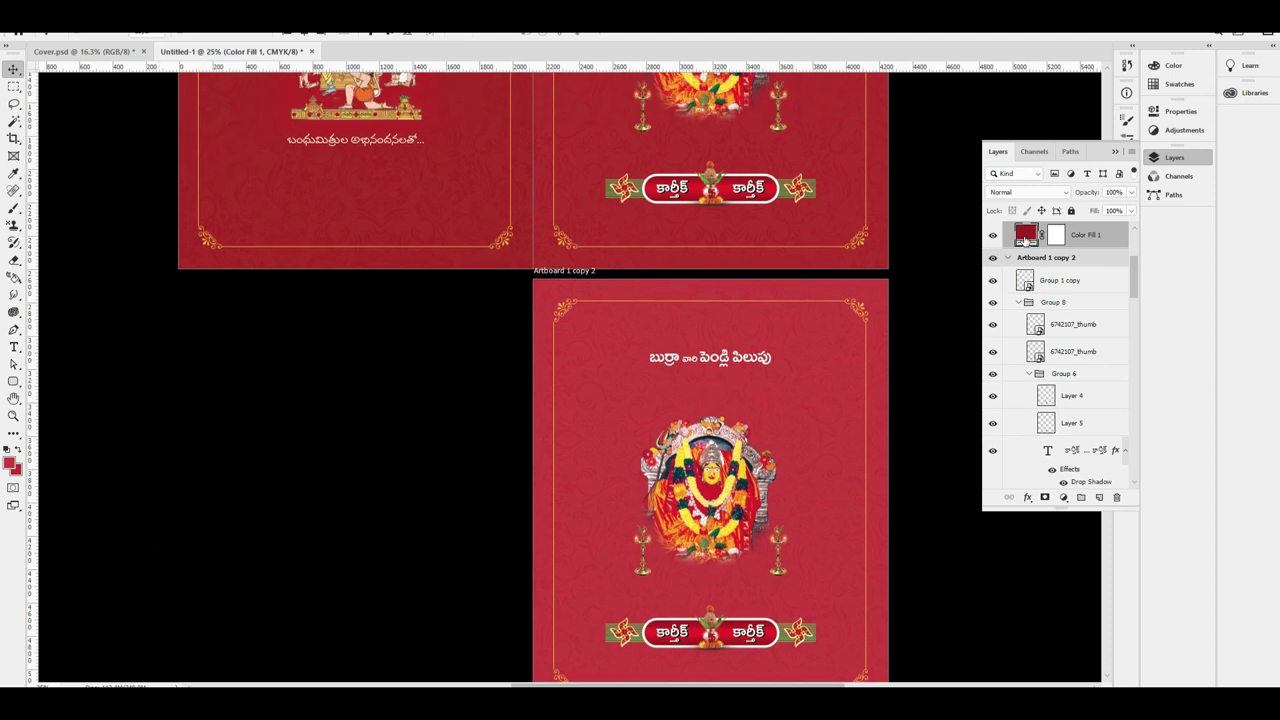
right_click(788, 398)
left_click(818, 410)
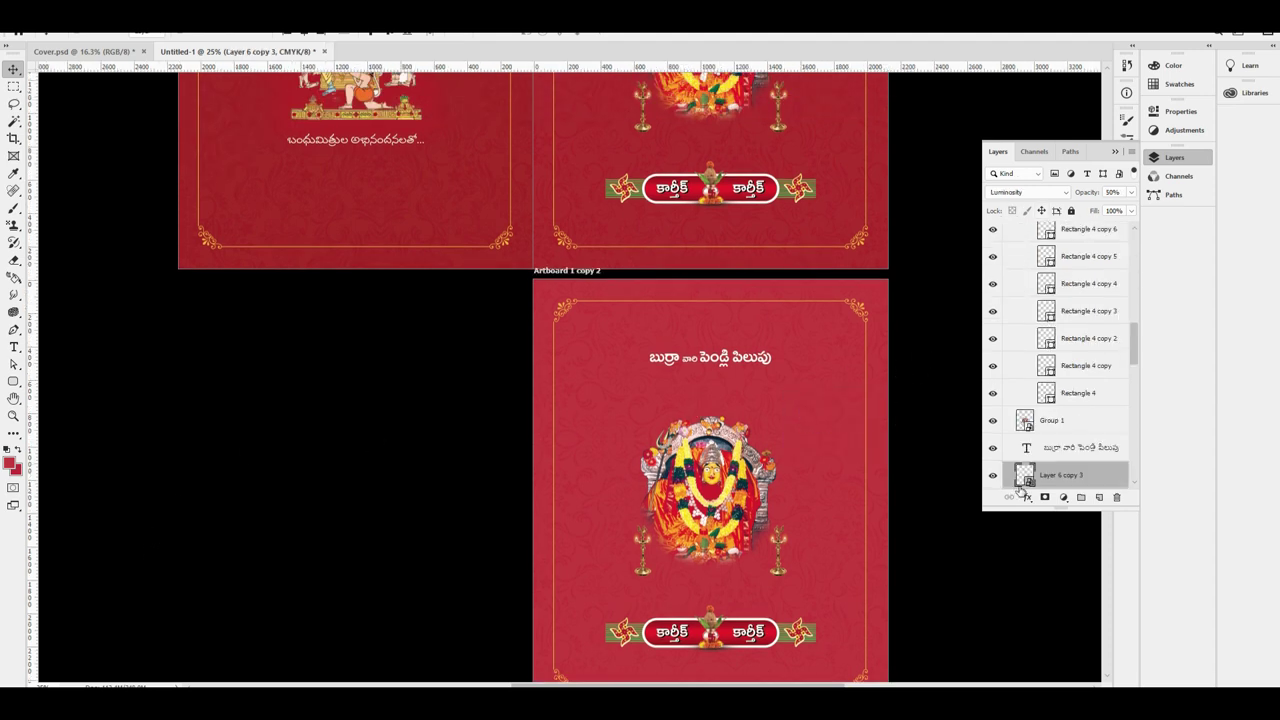
right_click(822, 416)
left_click(860, 444)
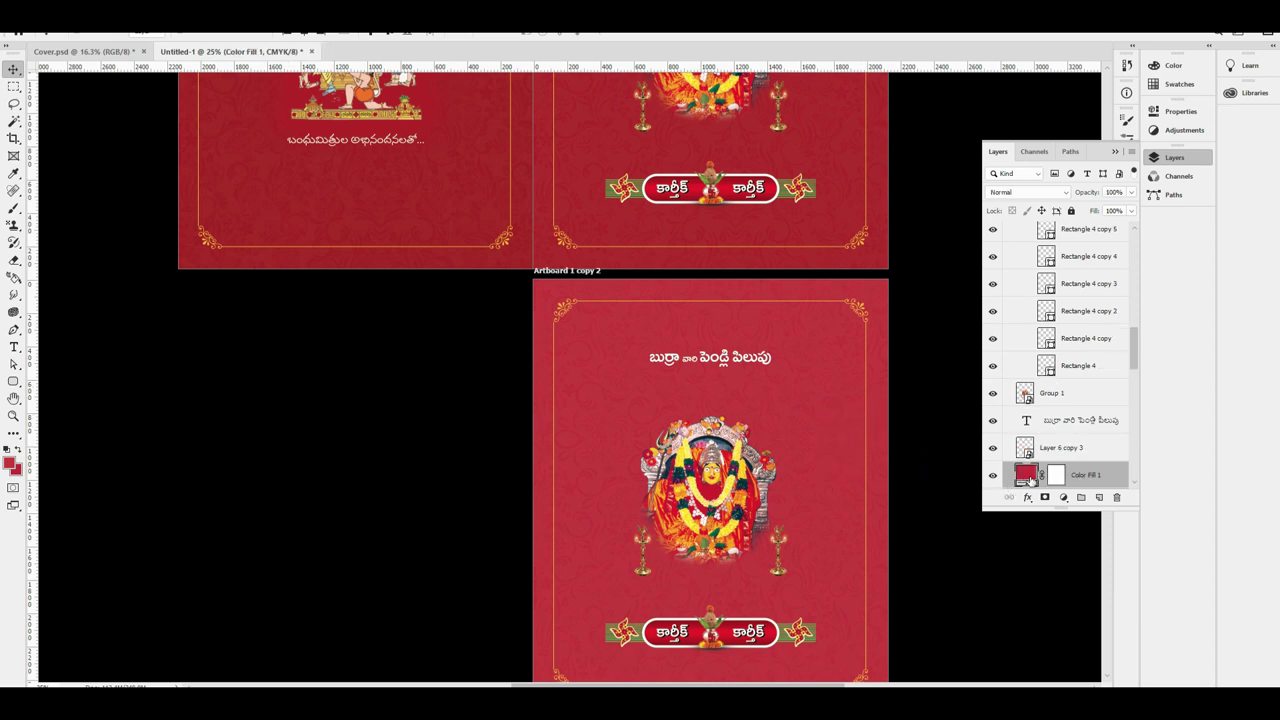
double_click(1025, 478)
scroll(410, 340, "up", 3)
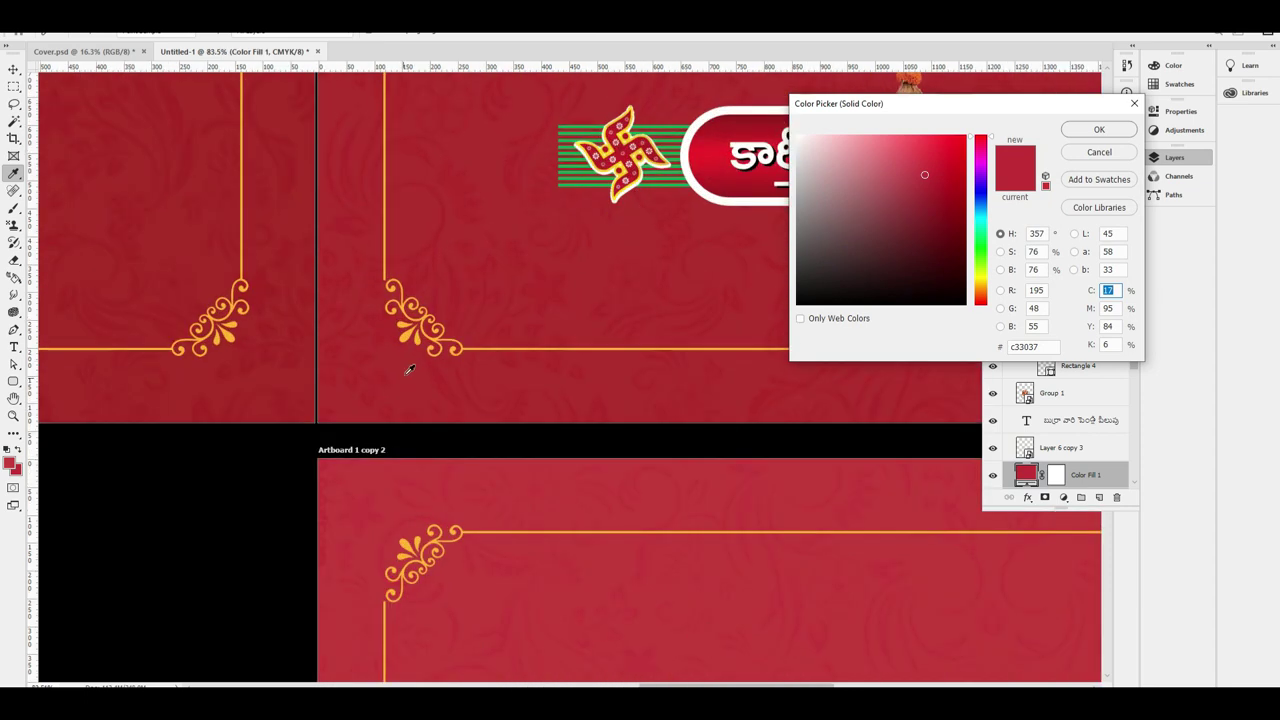
left_click(410, 335)
key("Return")
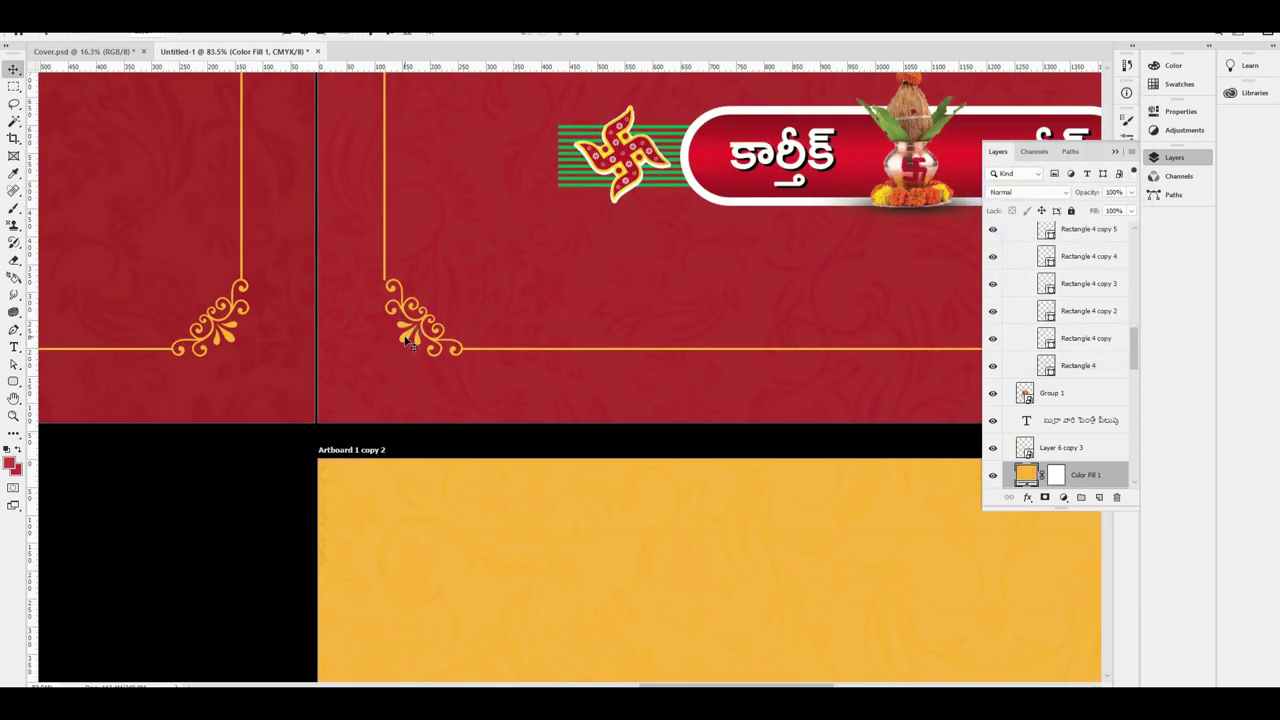
Hide the gold Color Fill 1 layer on Artboard 1 copy 2
scroll(405, 342, "down", 3)
scroll(570, 378, "up", 1)
key("ctrl+[")
key("ctrl+z")
left_click_drag(743, 418, 828, 425)
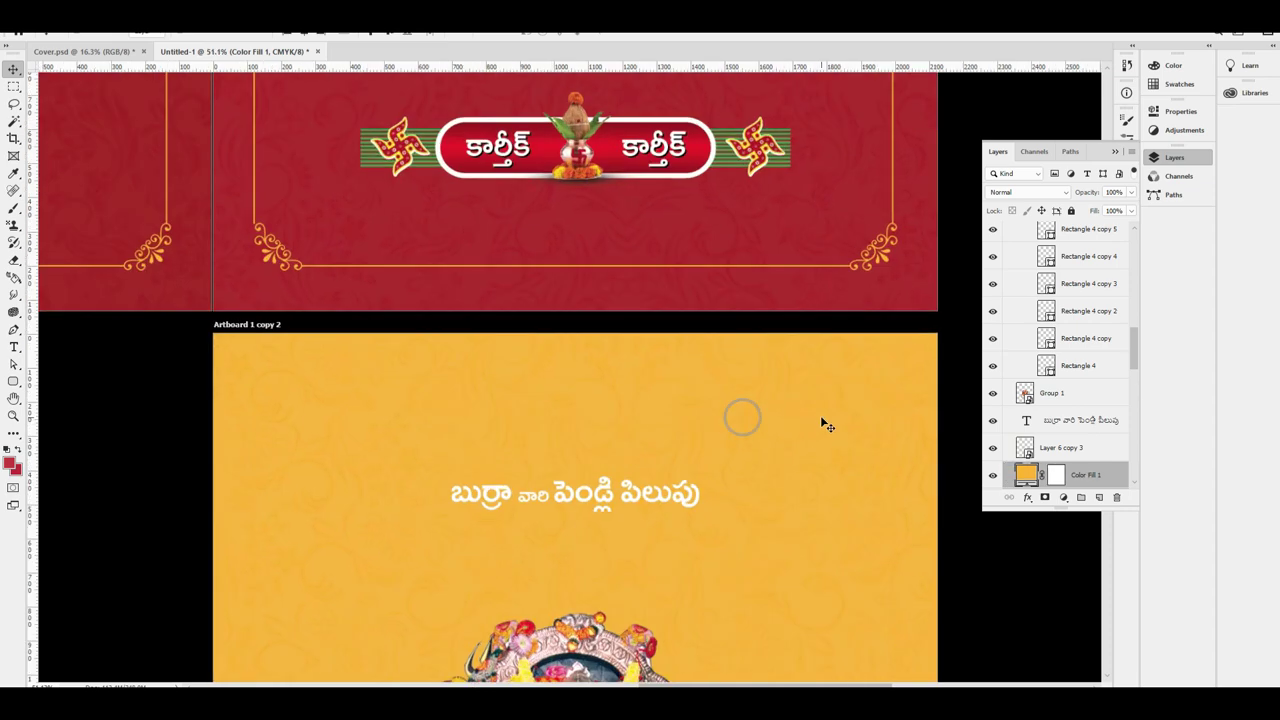
left_click(992, 476)
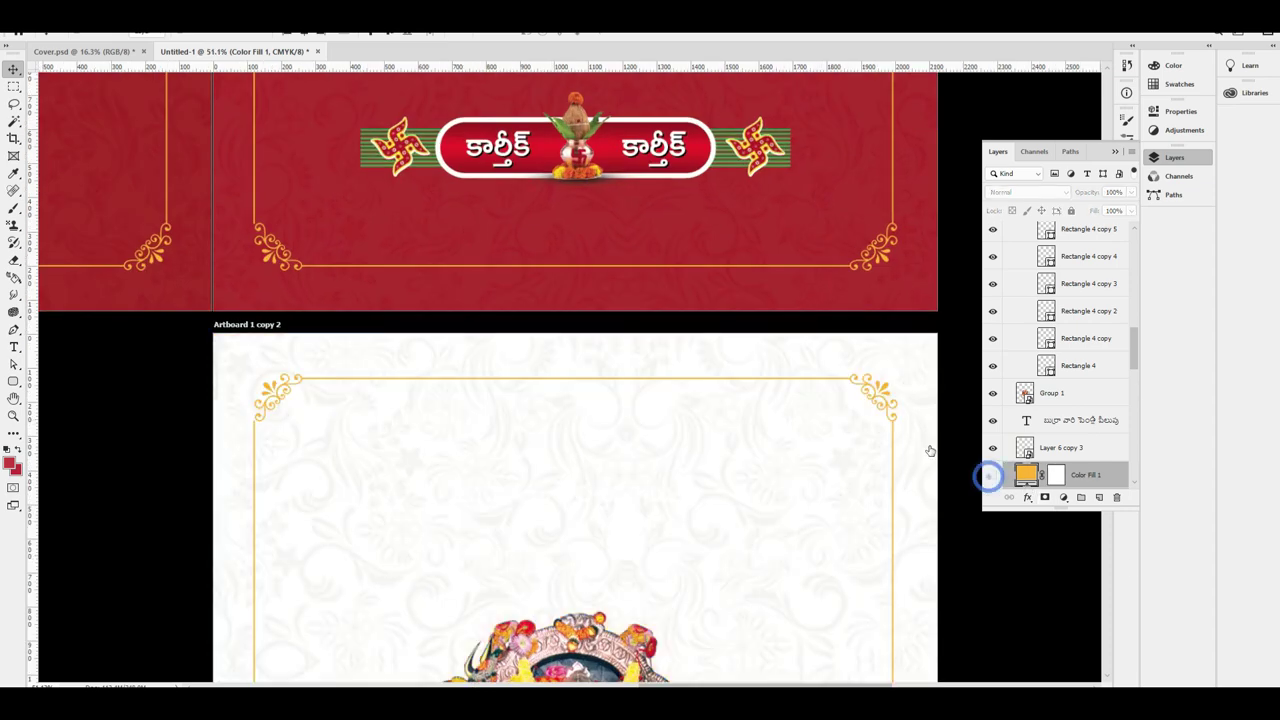
Select the whole Artboard 1 copy 2 and fit it in the view
right_click(884, 396)
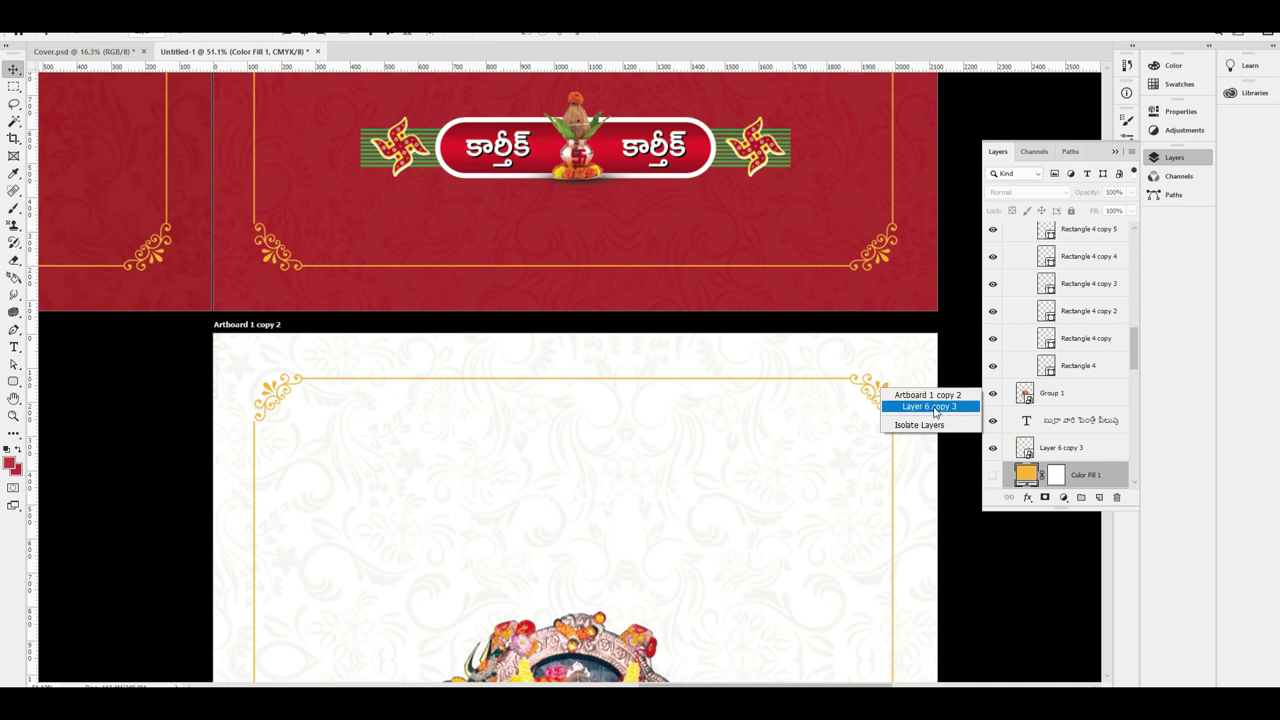
left_click(928, 406)
right_click(884, 394)
left_click(888, 386)
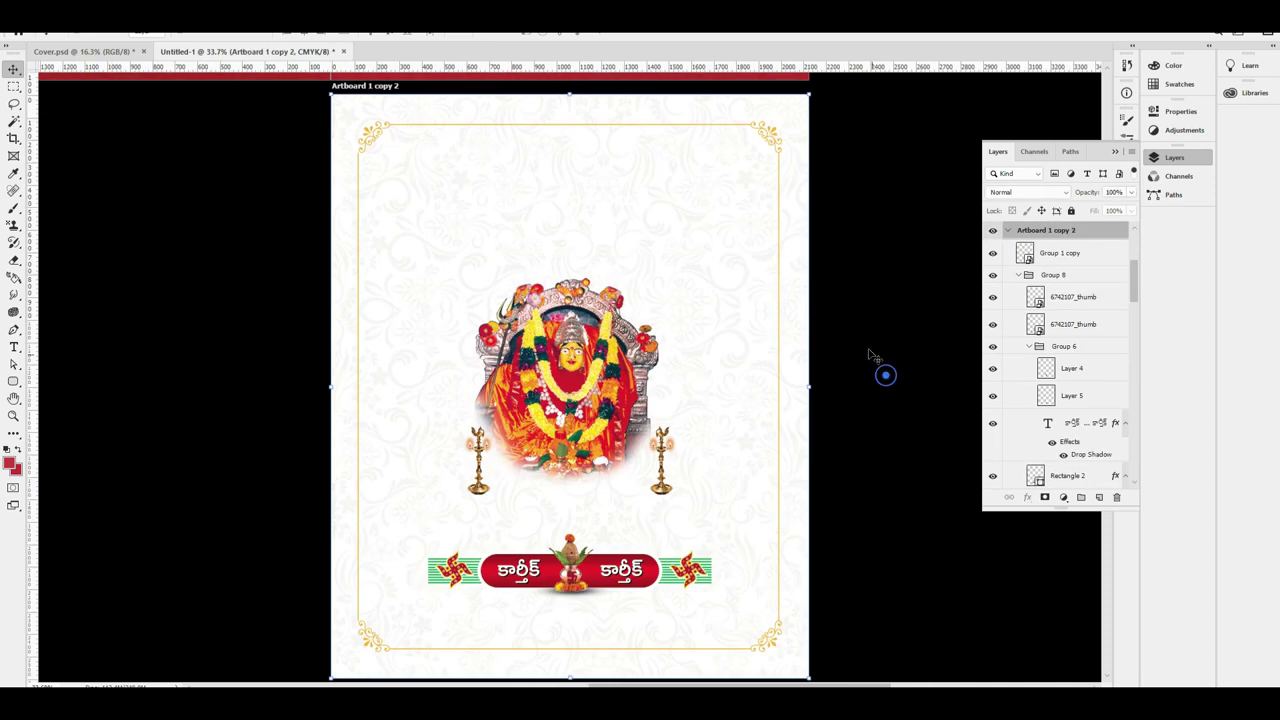
Select the ornamental border, Group 1 copy, on Artboard 1 copy 2 and undo its trial move
left_click(775, 132)
right_click(775, 132)
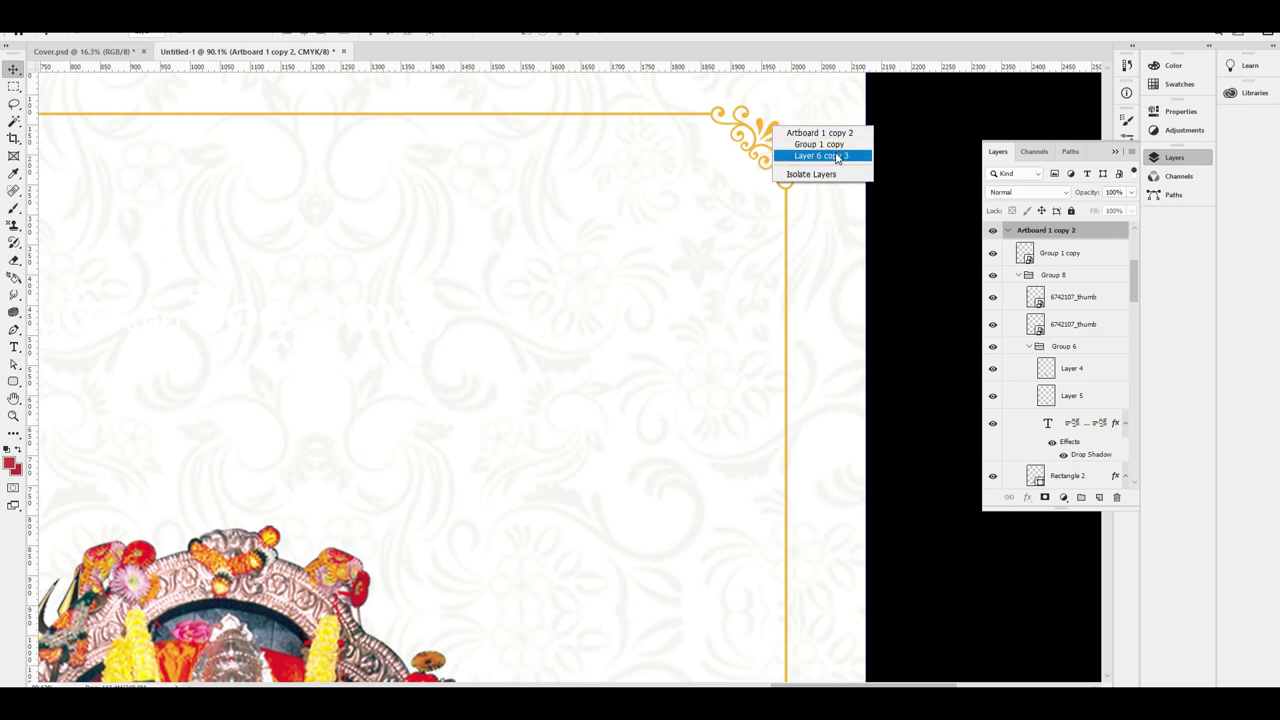
left_click(820, 155)
key("ctrl+minus")
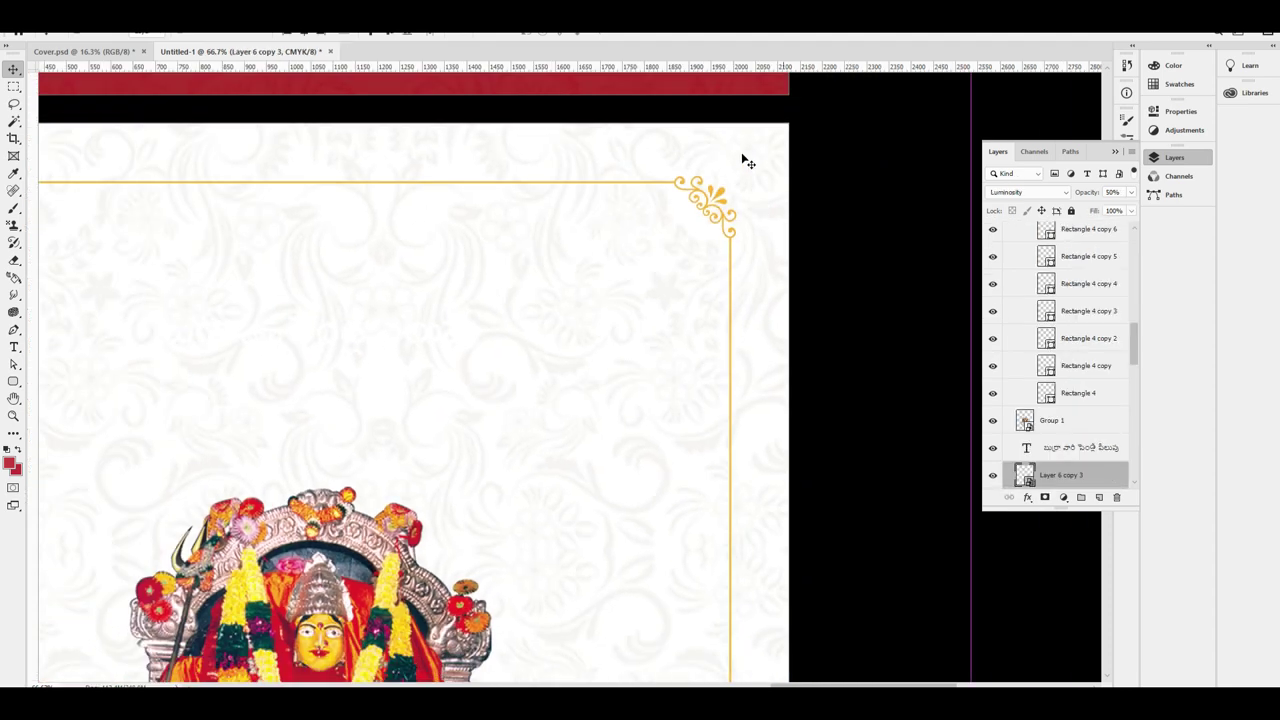
left_click_drag(718, 191, 738, 206)
key("ctrl+z")
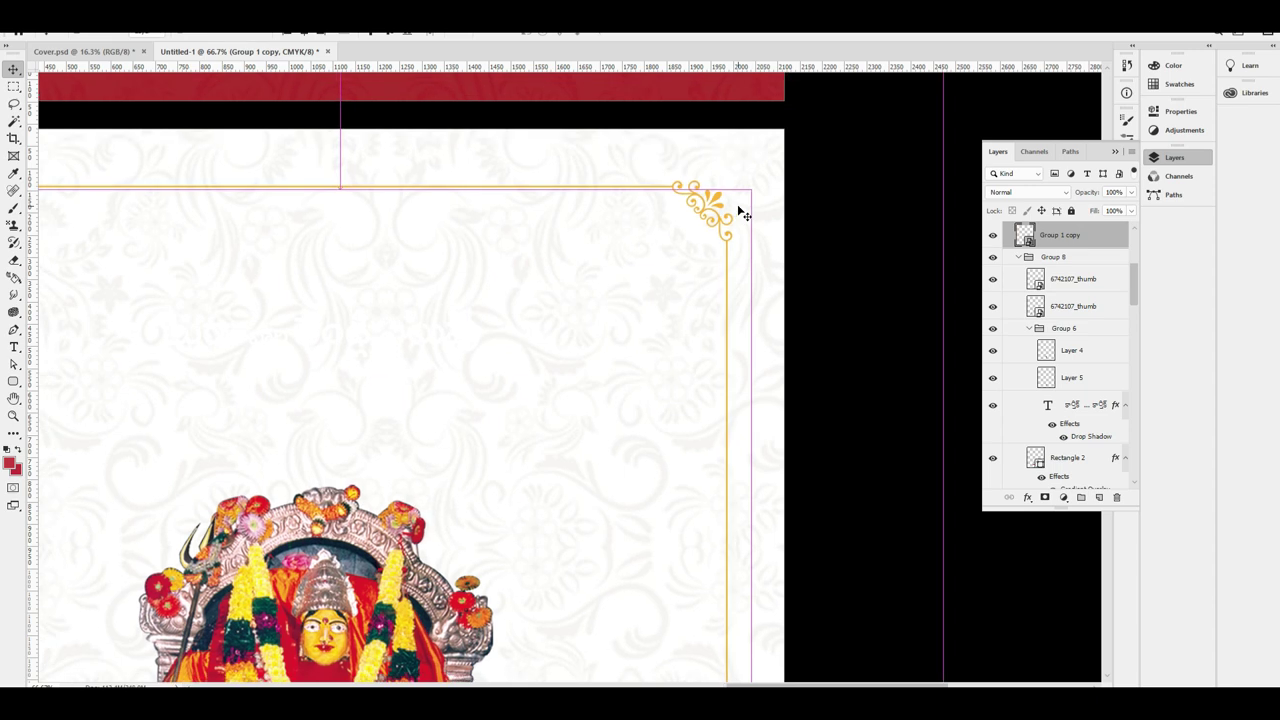
Add a Color Overlay to Group 1 copy on Artboard 1 copy 2, sampling the dark red from the front cover
key("ctrl+0")
left_click_drag(771, 399, 966, 357)
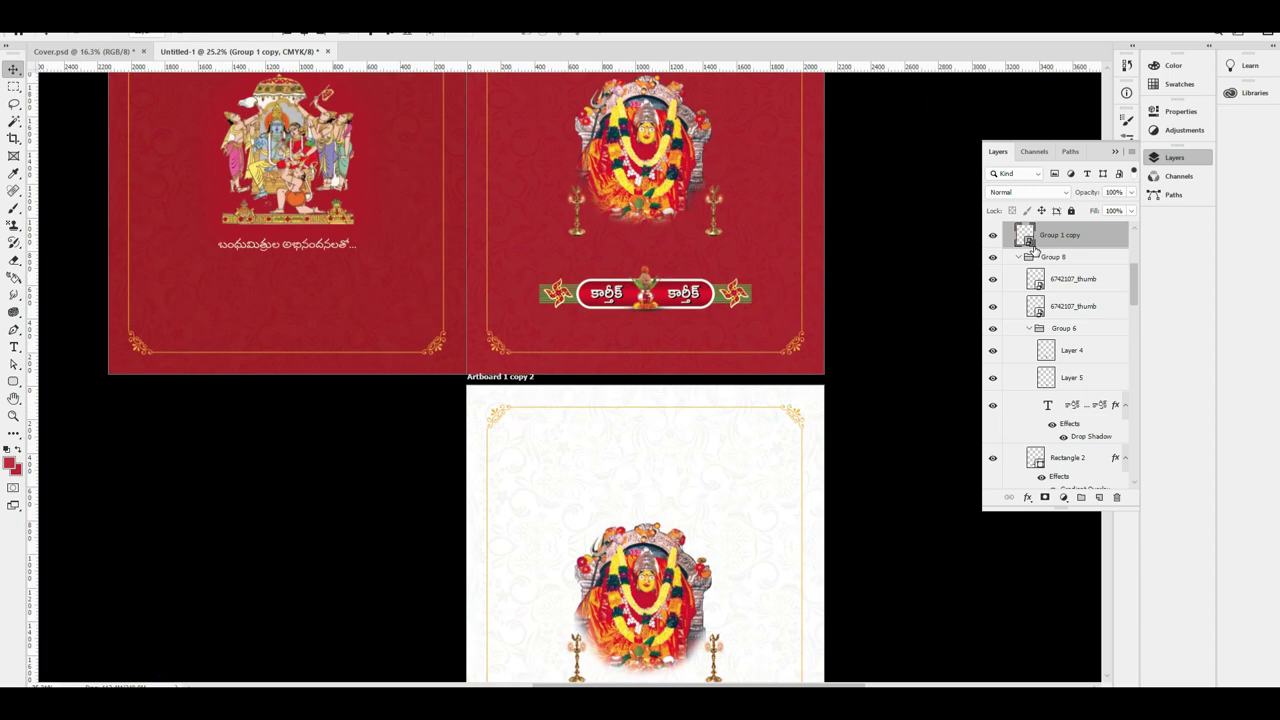
left_click(1032, 502)
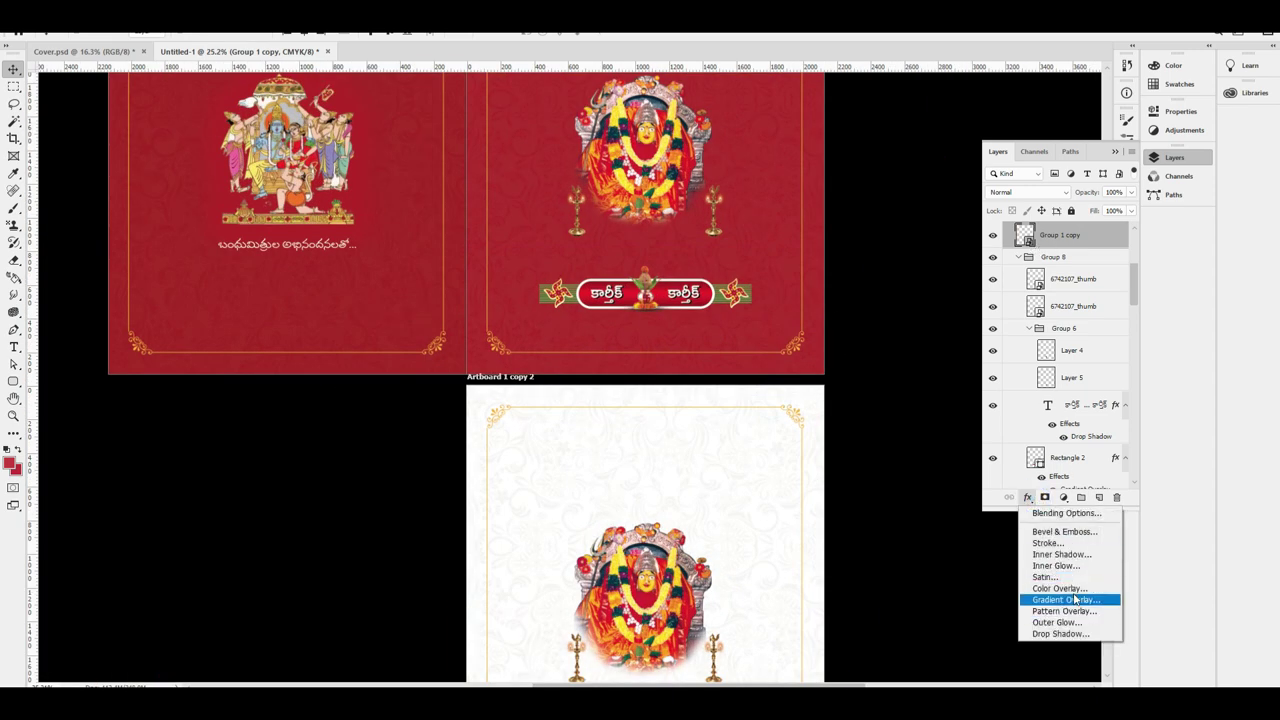
left_click(1068, 588)
scroll(581, 343, "up", 3)
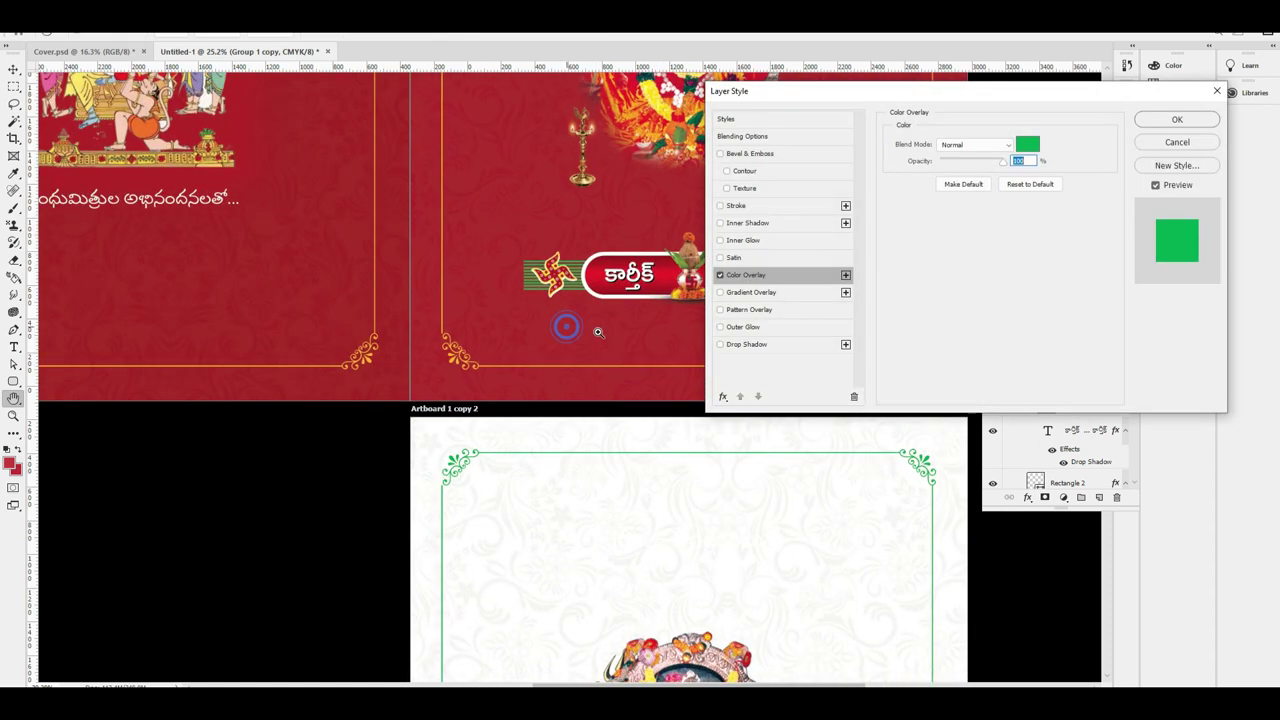
left_click(1027, 145)
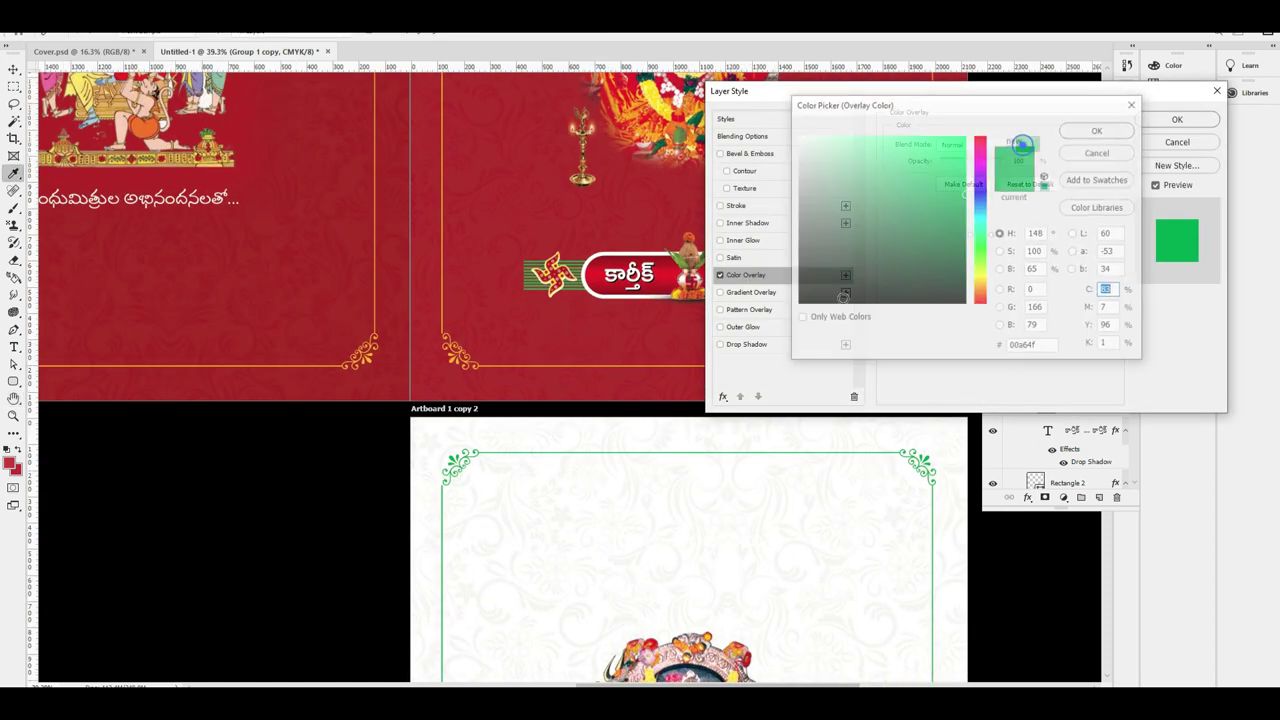
left_click(531, 339)
key("Return")
key("Return")
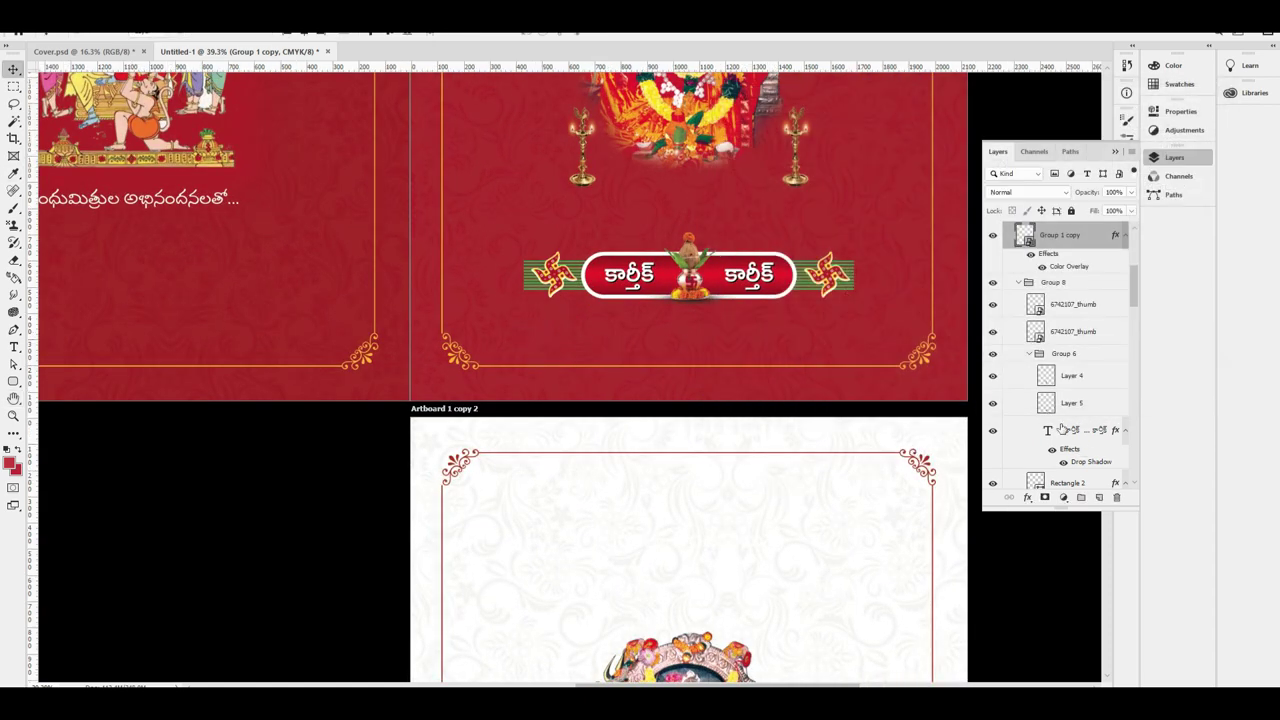
Show the gold Color Fill 1 layer on Artboard 1 copy 2
scroll(1062, 430, "down", 15)
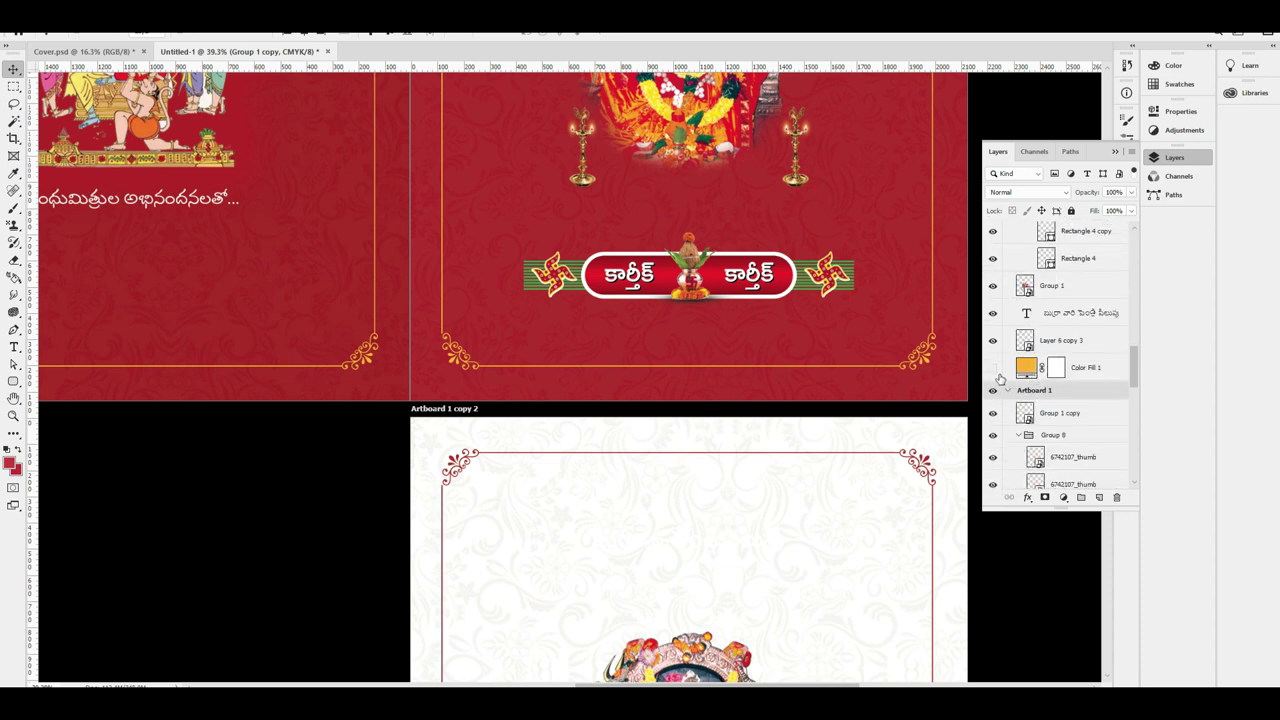
left_click(993, 368)
key("ctrl+minus")
key("ctrl+minus")
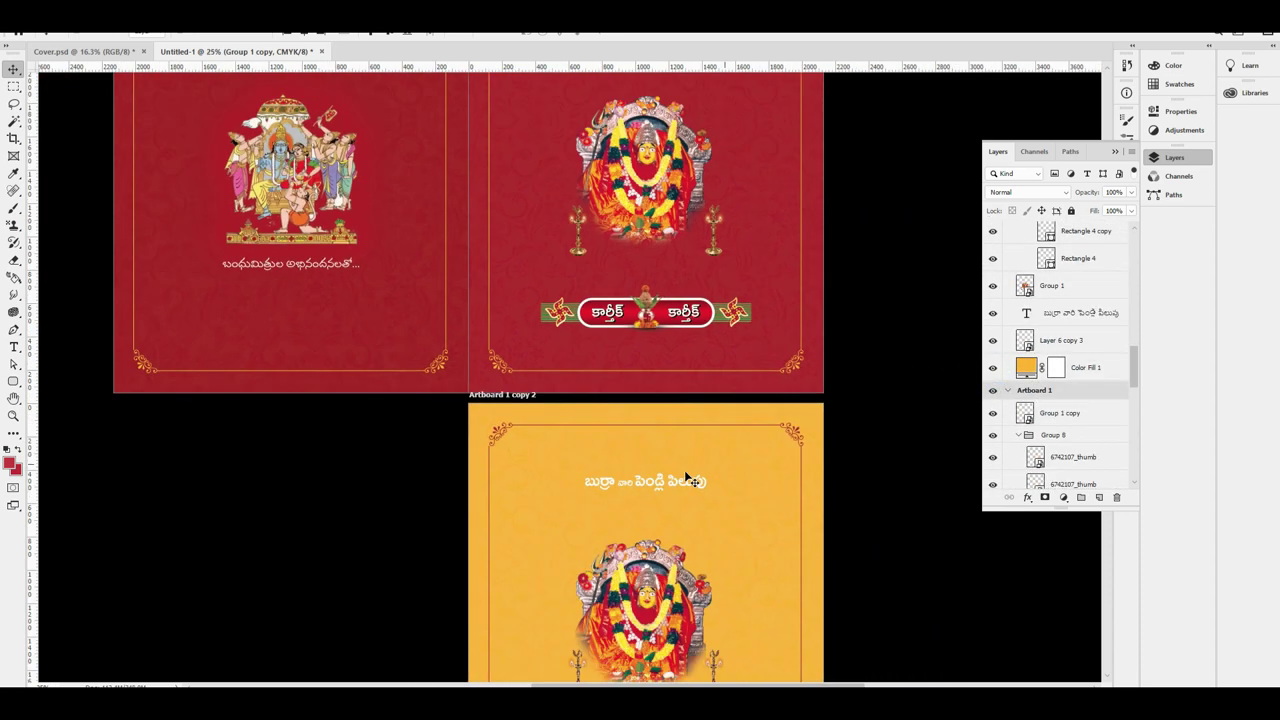
Delete the white Telugu heading text from Artboard 1 copy 2
left_click_drag(697, 578, 637, 388)
left_click_drag(680, 309, 678, 493)
left_click(668, 478)
key("Delete")
Delete the goddess image with lamps, Group 1, from Artboard 1 copy 2
scroll(716, 599, "down", 1)
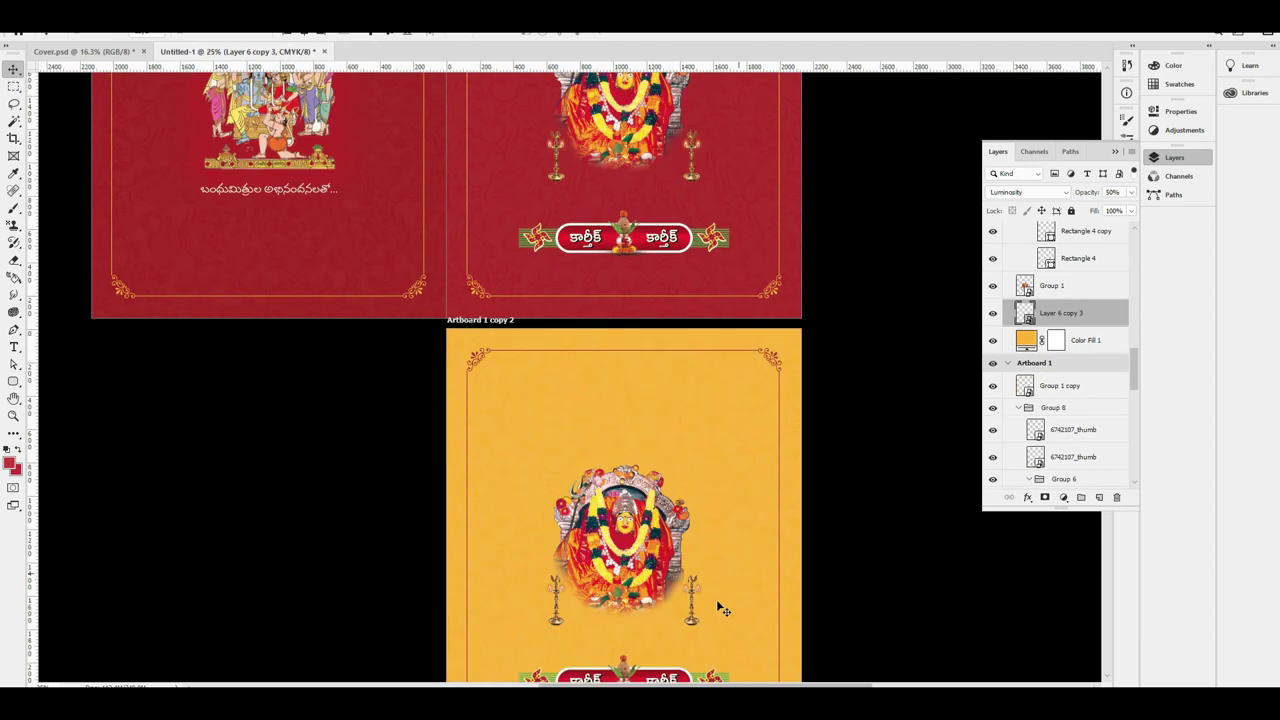
scroll(655, 560, "down", 1)
right_click(634, 570)
right_click(632, 481)
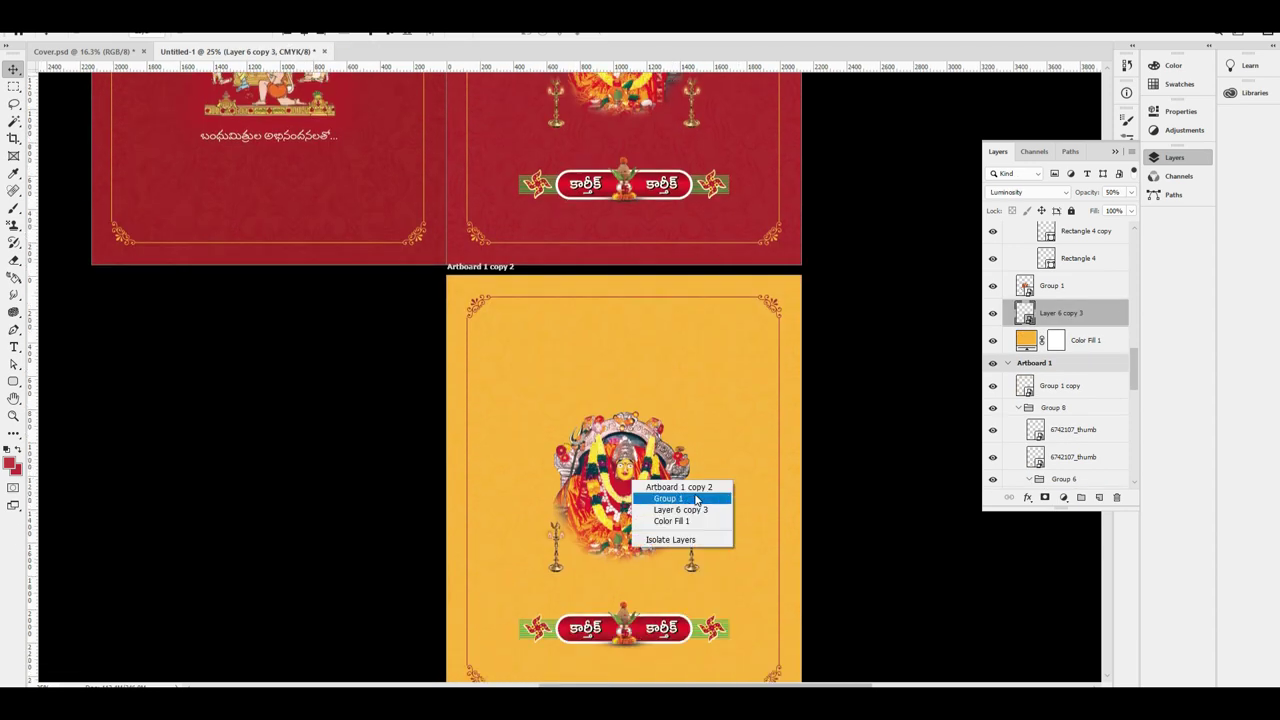
left_click(689, 487)
key("ctrl+0")
right_click(564, 374)
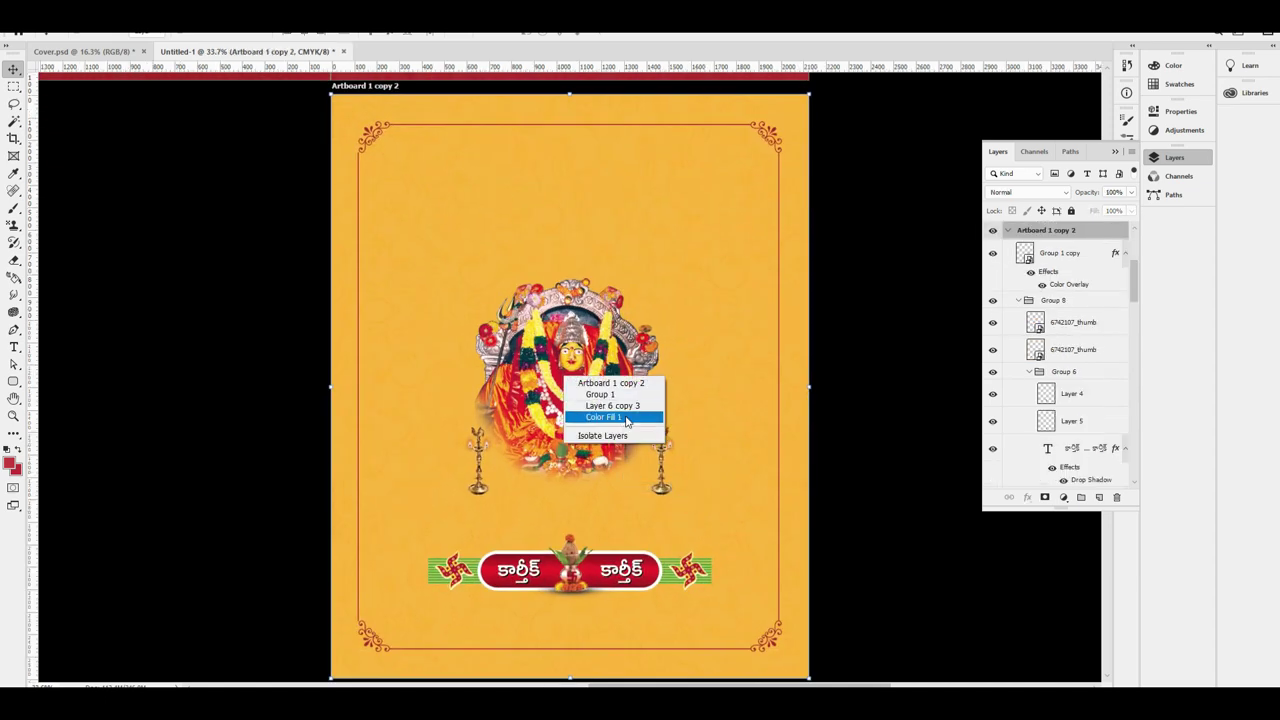
left_click(620, 407)
left_click_drag(571, 383, 575, 332)
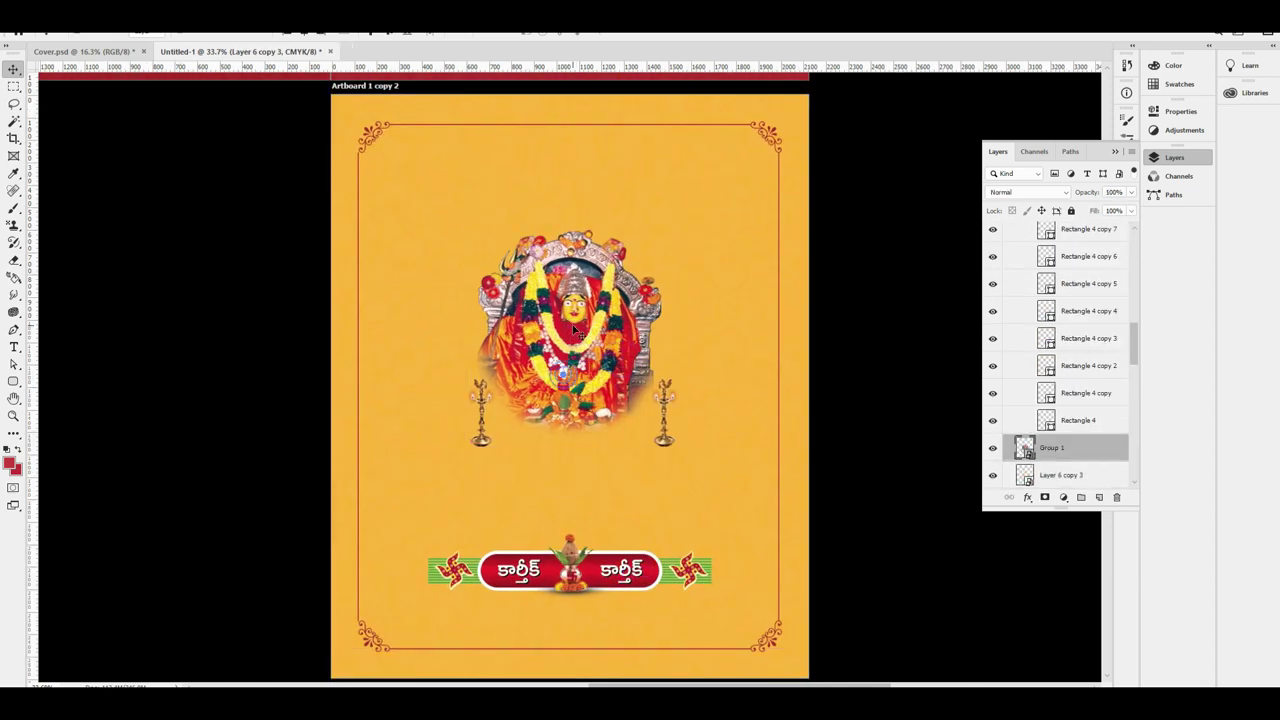
key("Delete")
Delete the red name banner, Group 8, from Artboard 1 copy 2
right_click(598, 562)
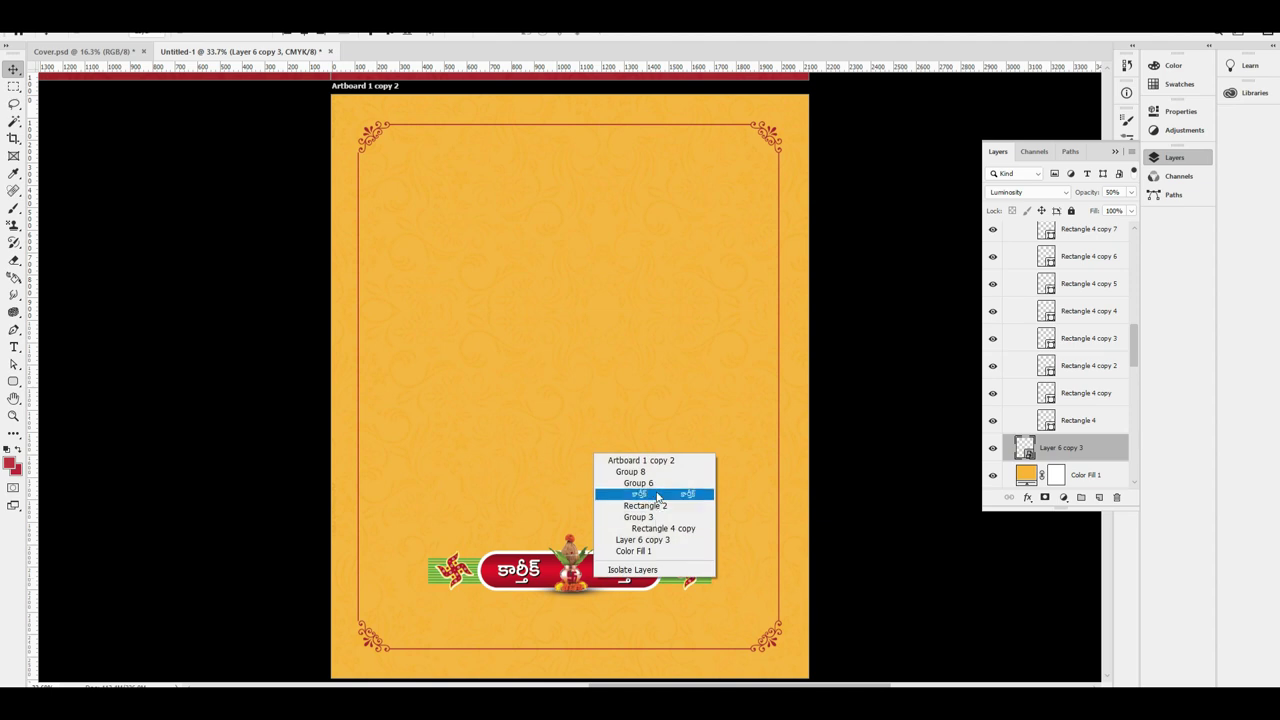
left_click(655, 471)
key("Delete")
key("ctrl+0")
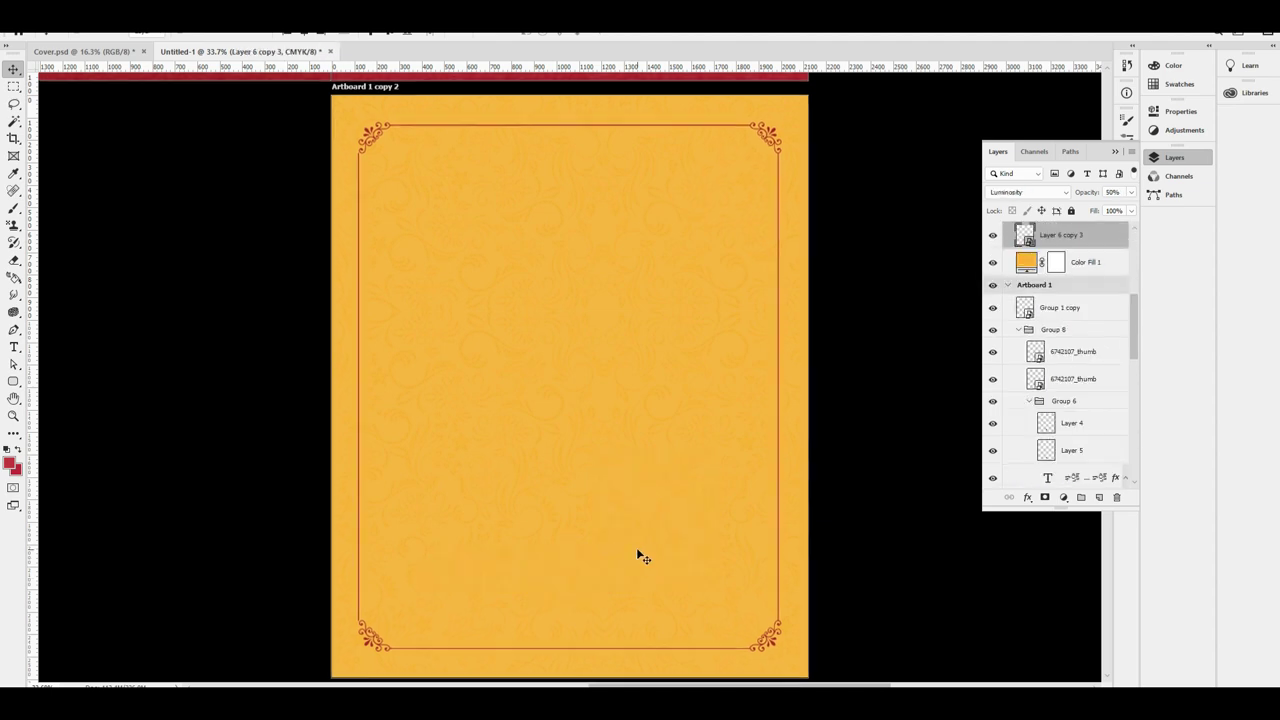
Center the ornamental border, Group 1 copy, horizontally on Artboard 1 copy 2
right_click(770, 134)
left_click(828, 154)
left_click_drag(770, 132, 783, 182)
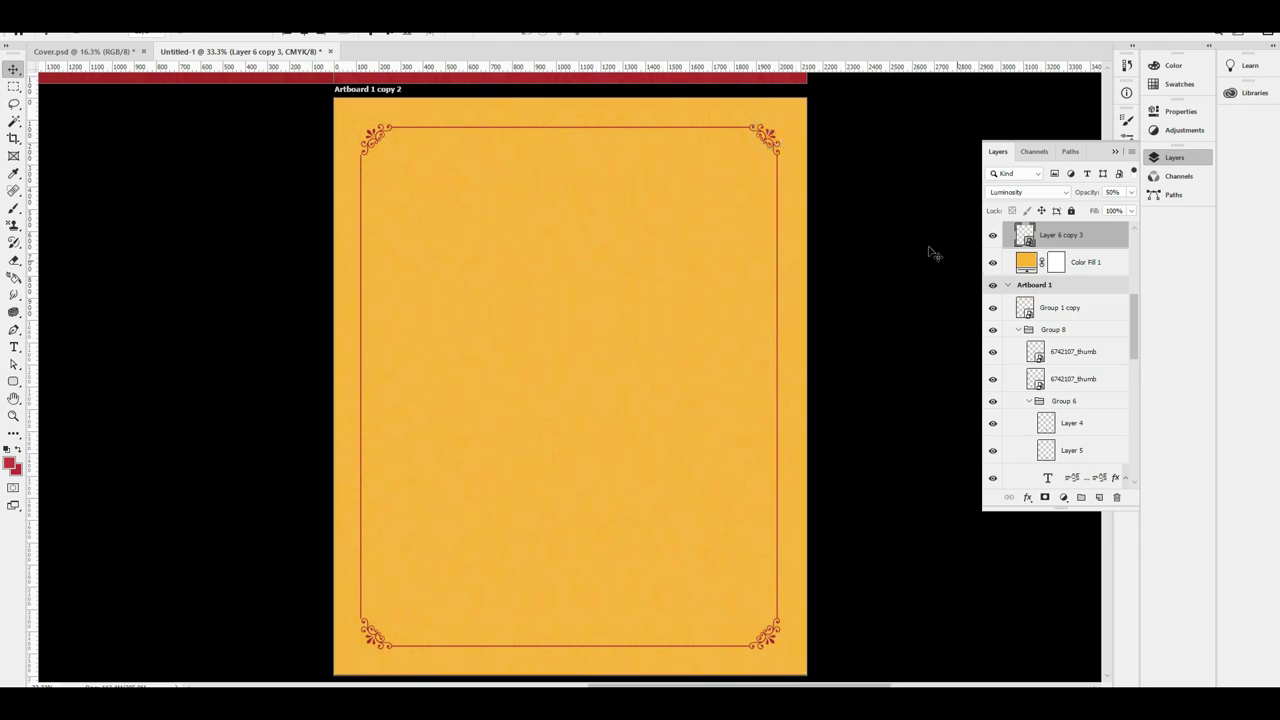
mouse_move(760, 143)
left_mouse_down()
mouse_move(790, 122)
mouse_move(778, 145)
mouse_move(770, 130)
mouse_move(783, 126)
mouse_move(771, 134)
left_mouse_up()
right_click(772, 134)
left_click(816, 152)
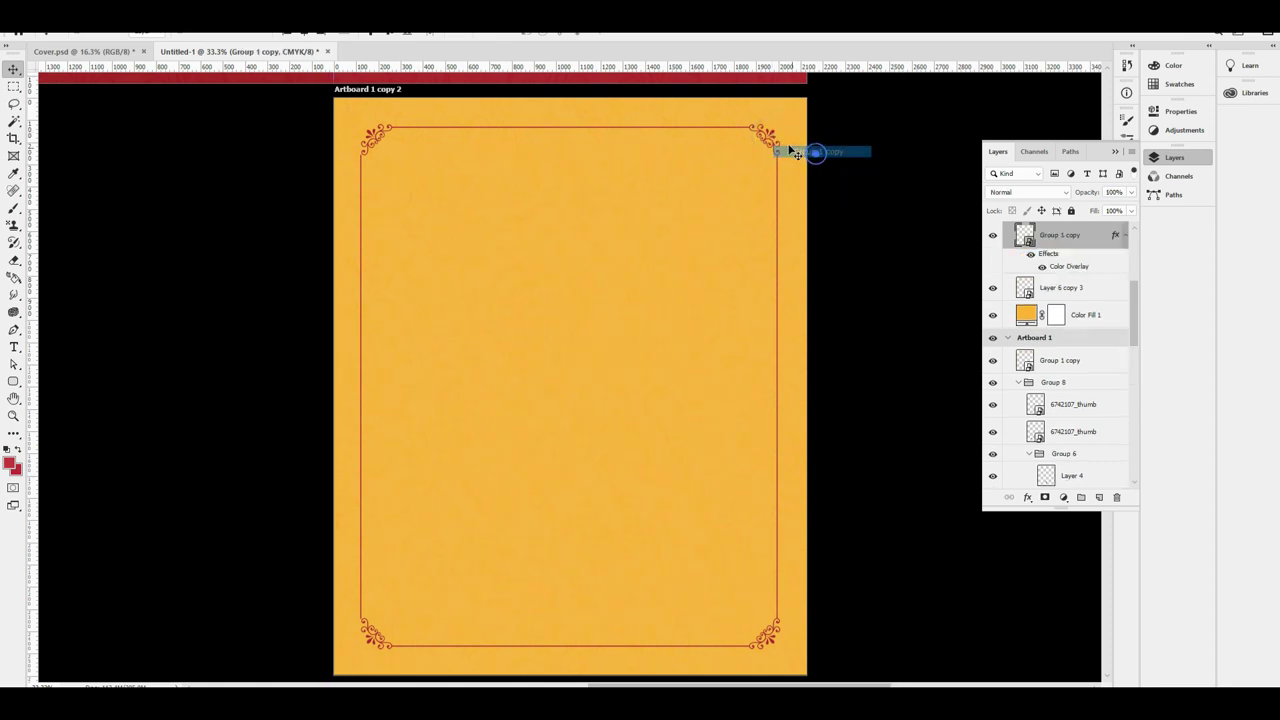
left_click_drag(773, 136, 788, 152)
key("ctrl+z")
key("ctrl+a")
left_click(298, 34)
Select the area inside the border with the Magic Wand and fill it with white on a new layer
key("w")
left_click(529, 238)
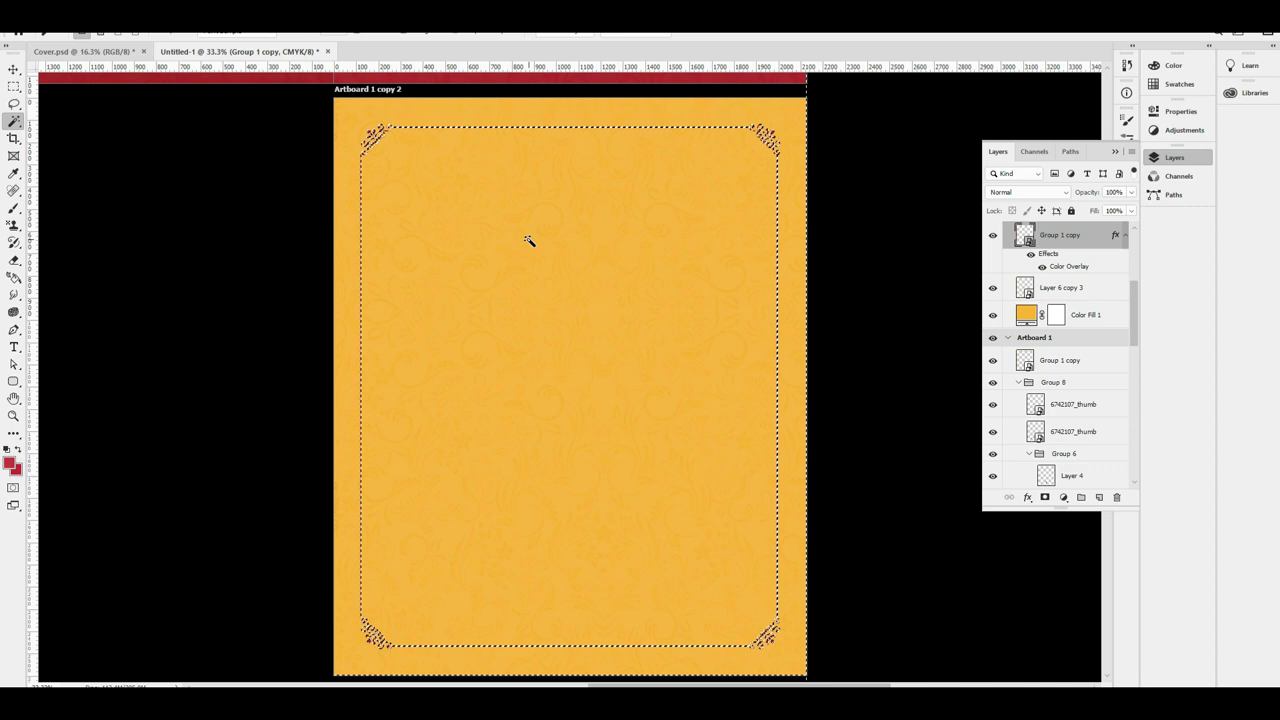
key("ctrl+shift+n")
key("Return")
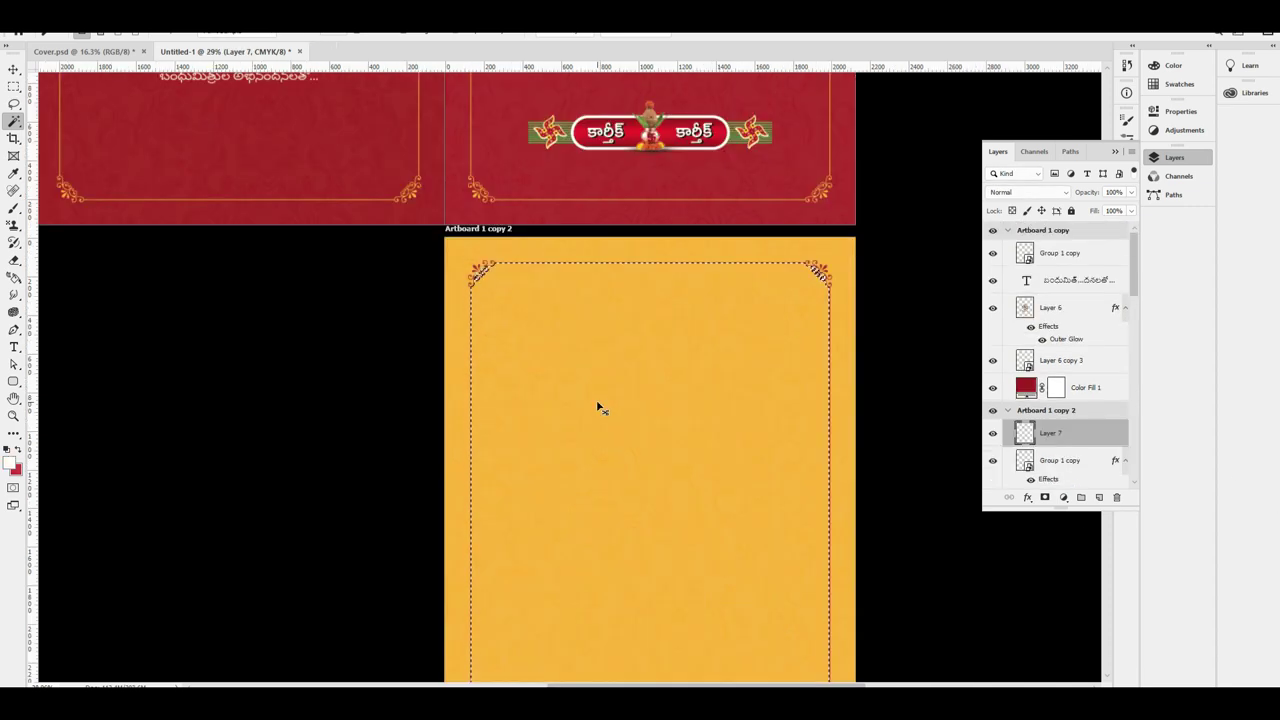
key("ctrl+BackSpace")
key("alt+BackSpace")
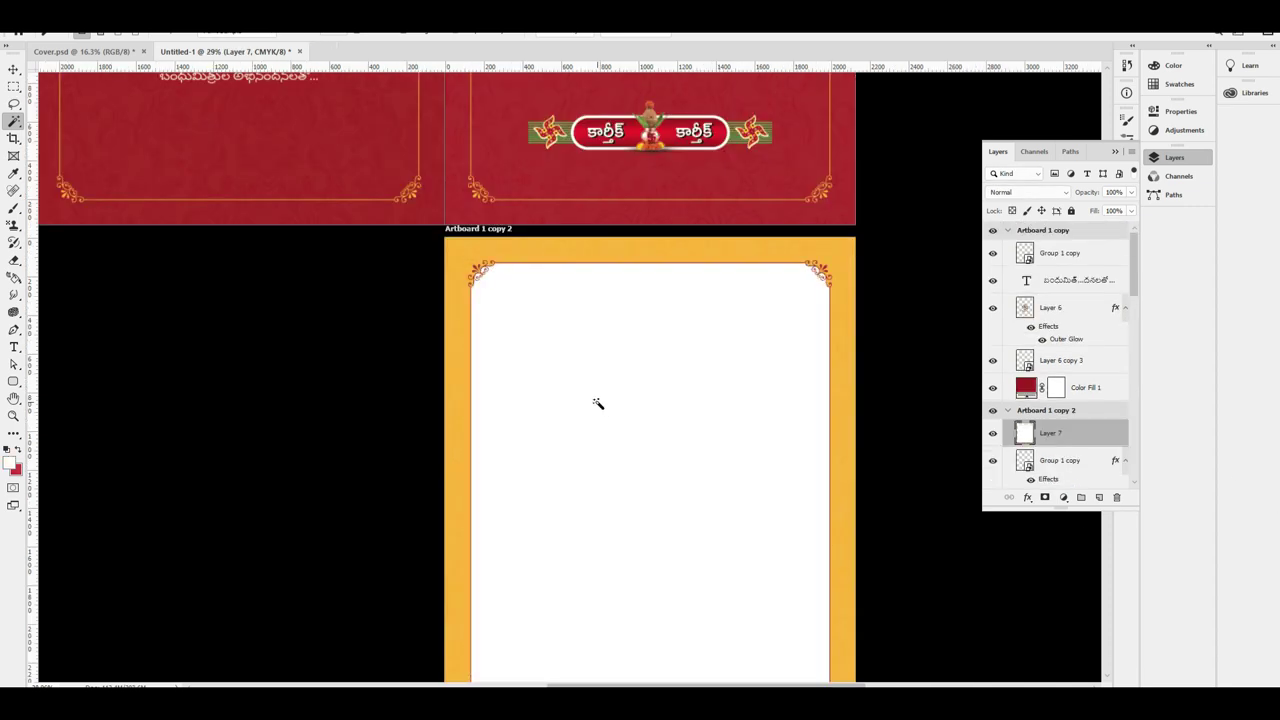
Center the white panel, Layer 7, on Artboard 1 copy 2
key("v")
left_click_drag(640, 343, 667, 417)
key("ctrl+z")
key("ctrl+a")
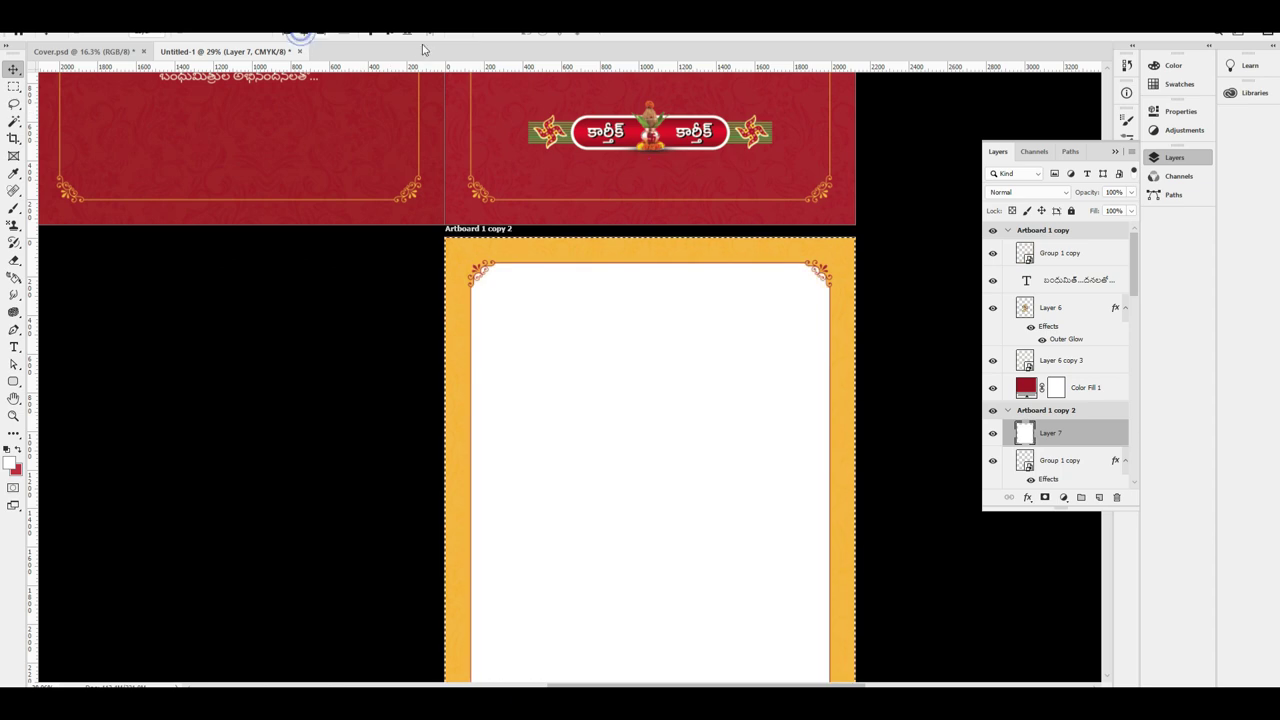
key("ctrl+minus")
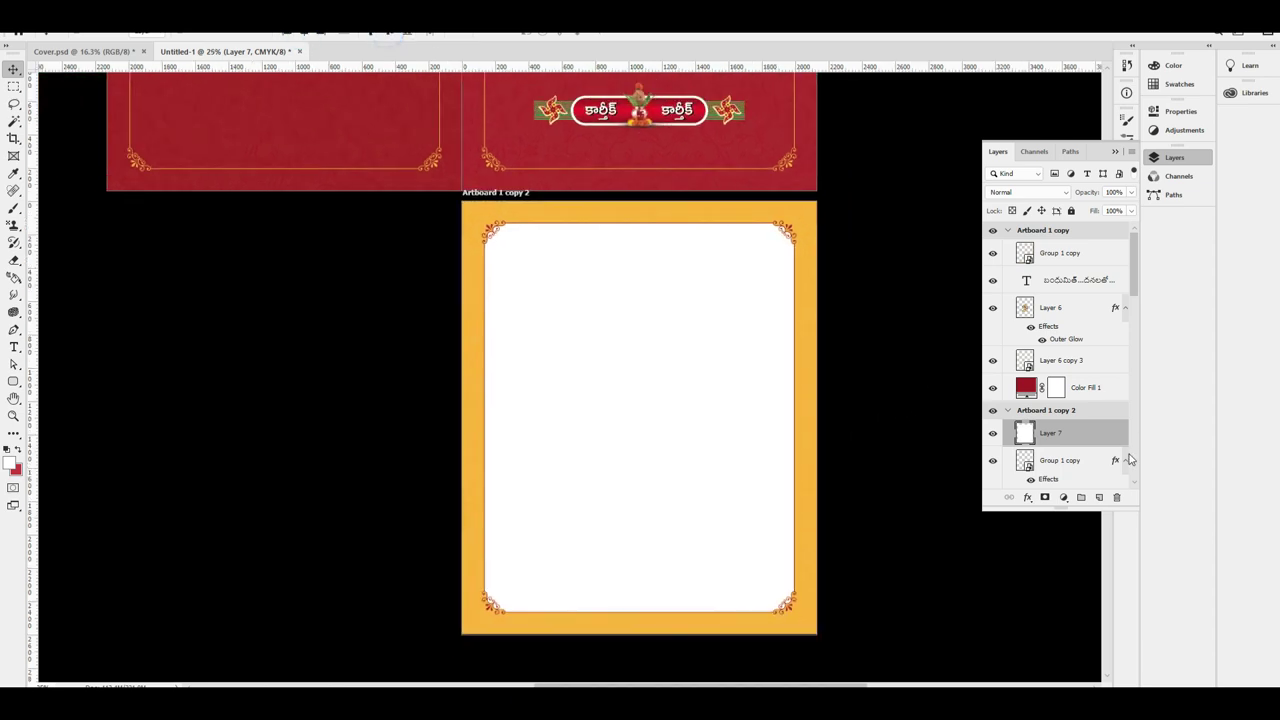
Examine the white panel and gold margin around the border on Artboard 1 copy 2
right_click(615, 319)
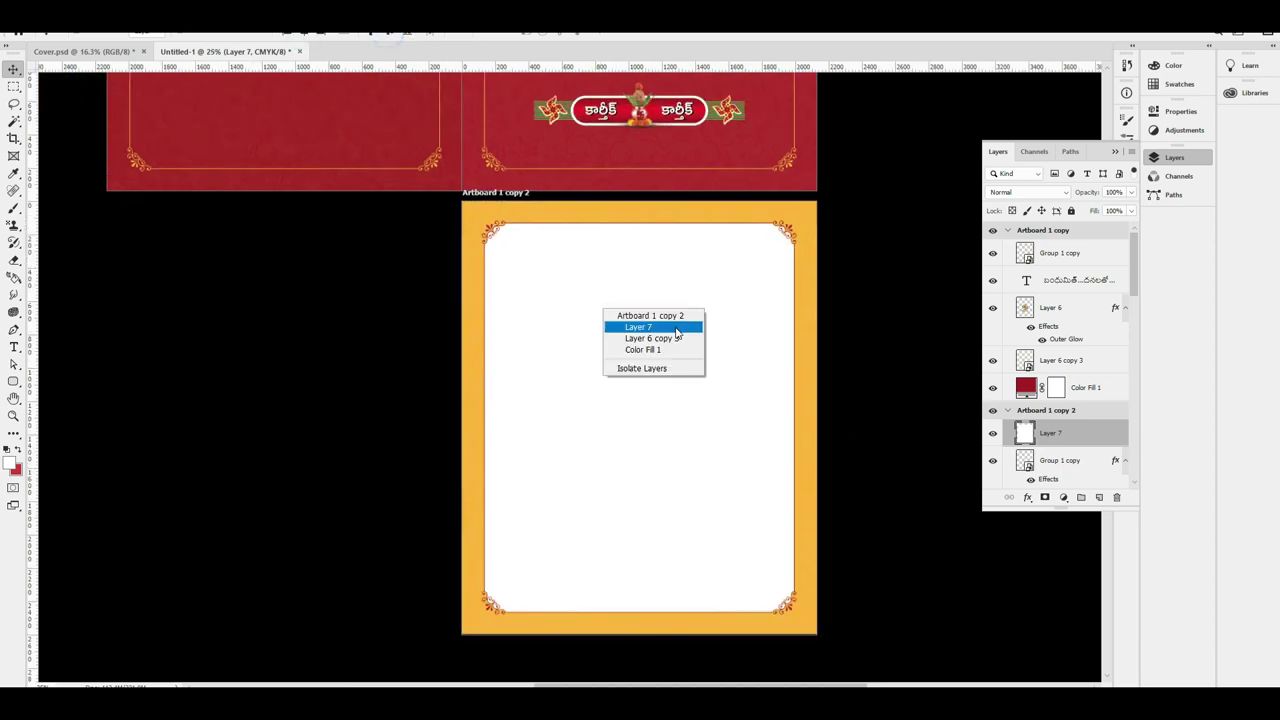
left_click(674, 317)
key("ctrl+0")
key("ctrl+minus")
left_click_drag(643, 314, 698, 325)
left_click_drag(785, 312, 872, 293)
left_click(891, 289)
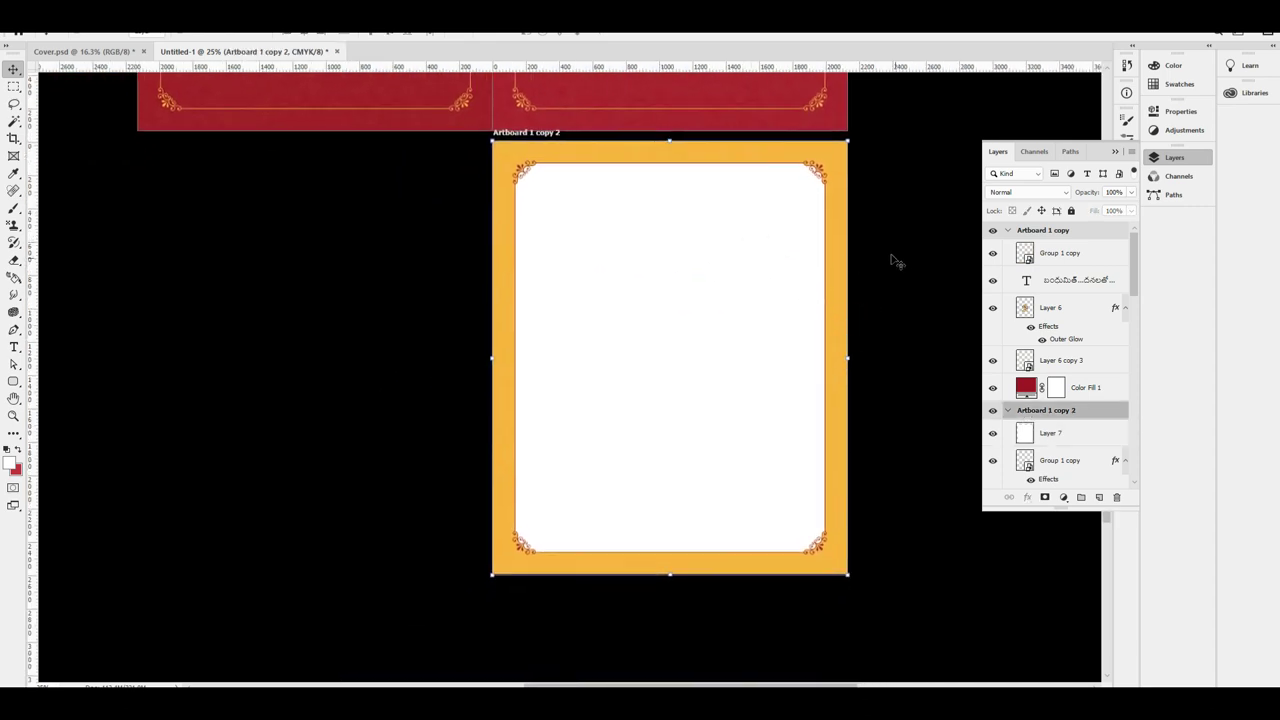
left_click(889, 250)
left_click(765, 211)
Move Layer 7 directly beneath the floral pattern, Layer 6 copy 3, on Artboard 1 copy 2
right_click(614, 320)
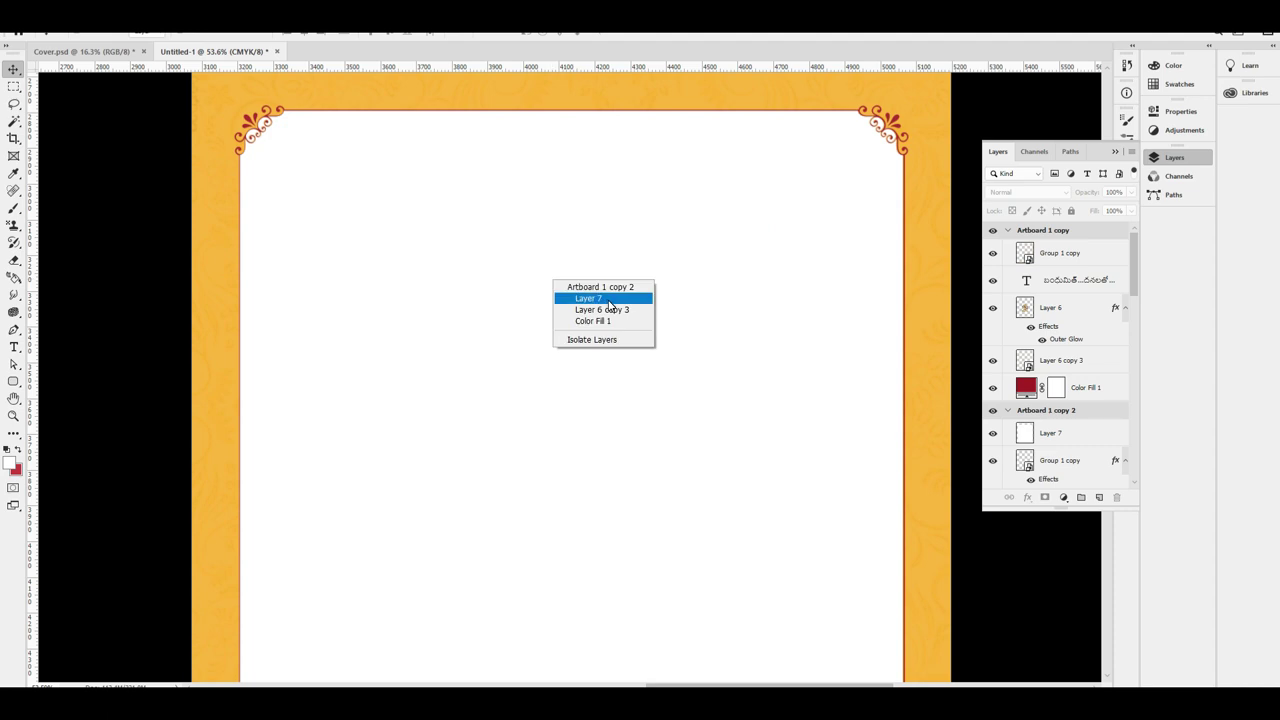
left_click(598, 294)
key("ctrl+shift+bracketleft")
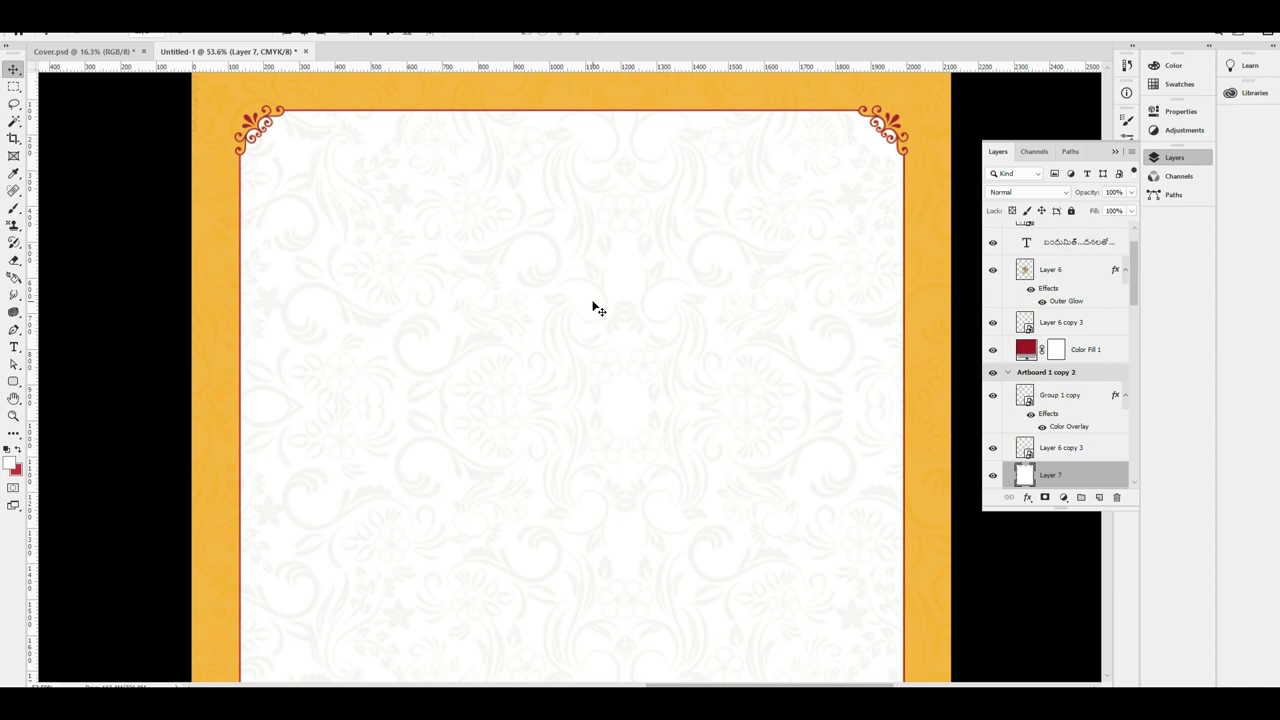
key("ctrl+bracketright")
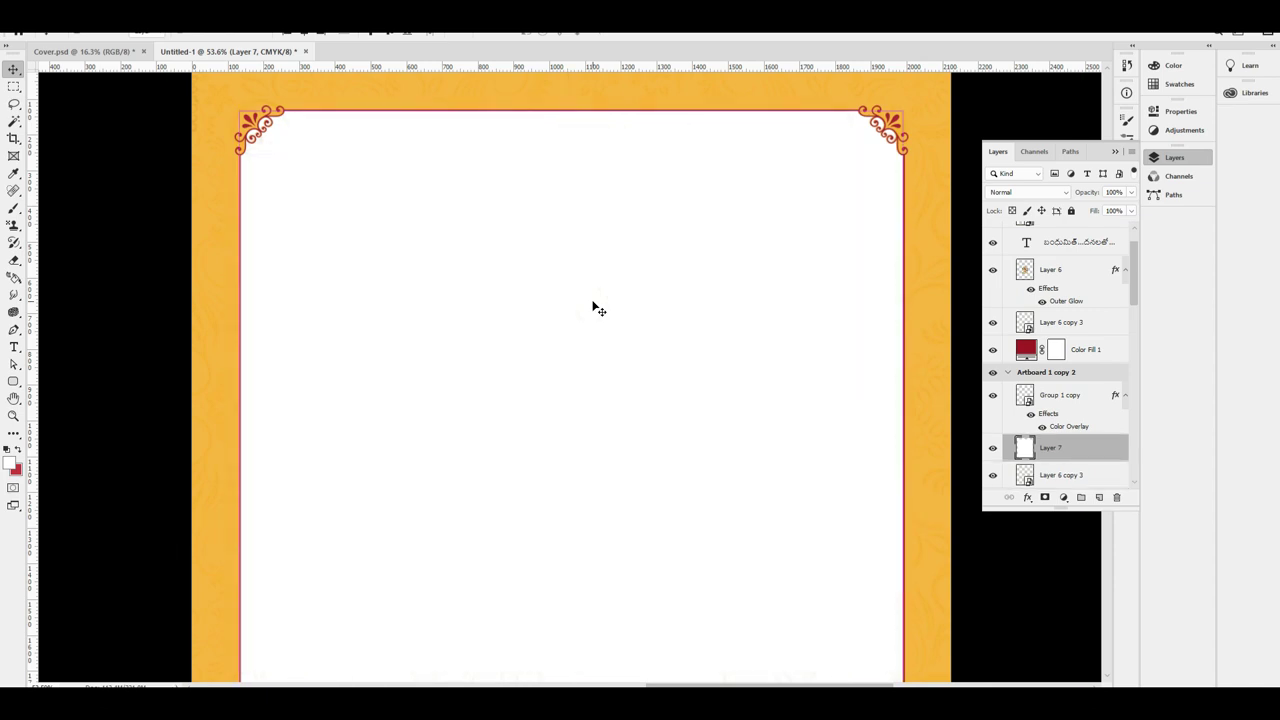
key("ctrl+bracketright")
key("ctrl+bracketleft")
key("ctrl+bracketleft")
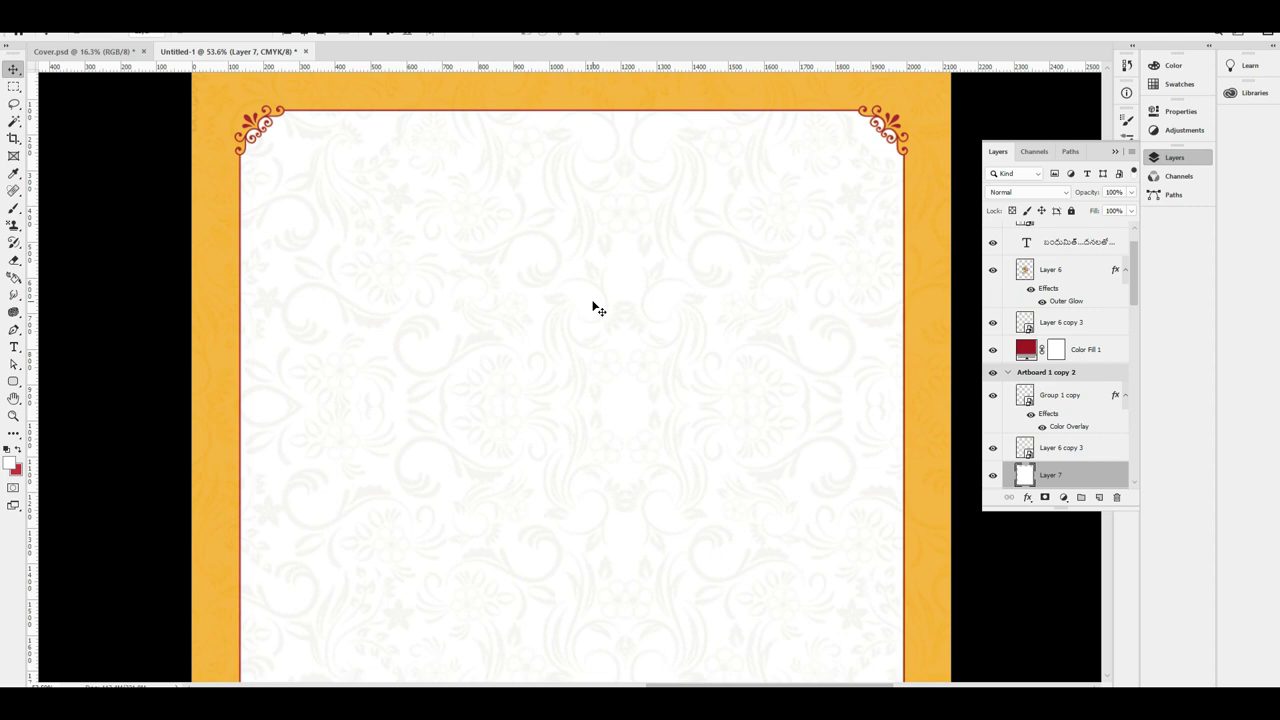
Duplicate the whole Artboard 1 copy 2 and place the copy beside it, beneath the back cover
key("ctrl+0")
left_click_drag(735, 546, 780, 511)
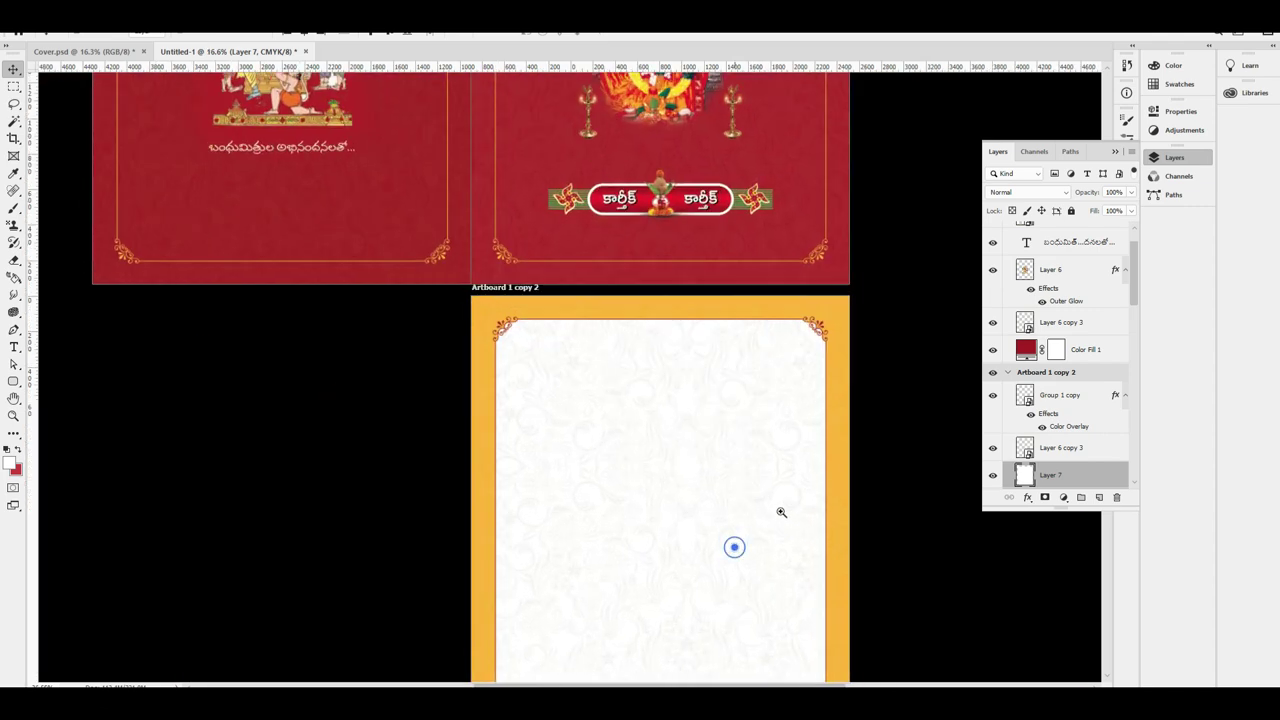
scroll(704, 494, "down", 2)
scroll(721, 294, "down", 1)
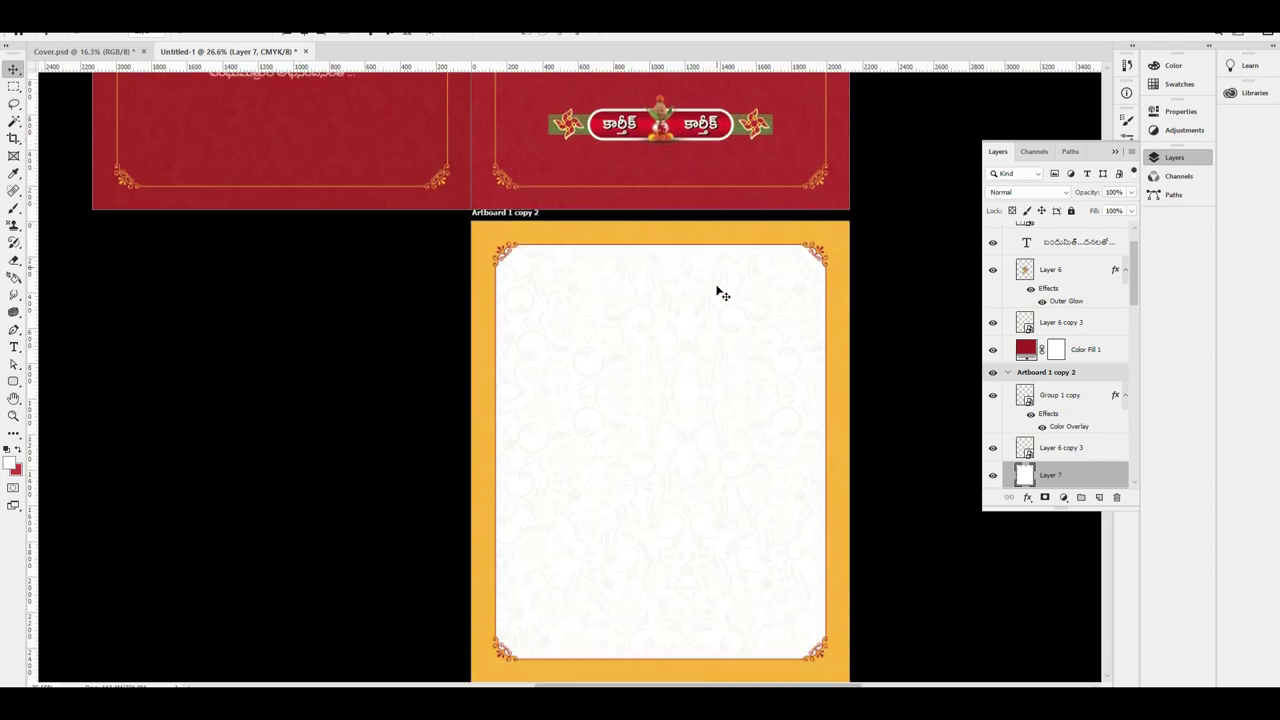
right_click(678, 240)
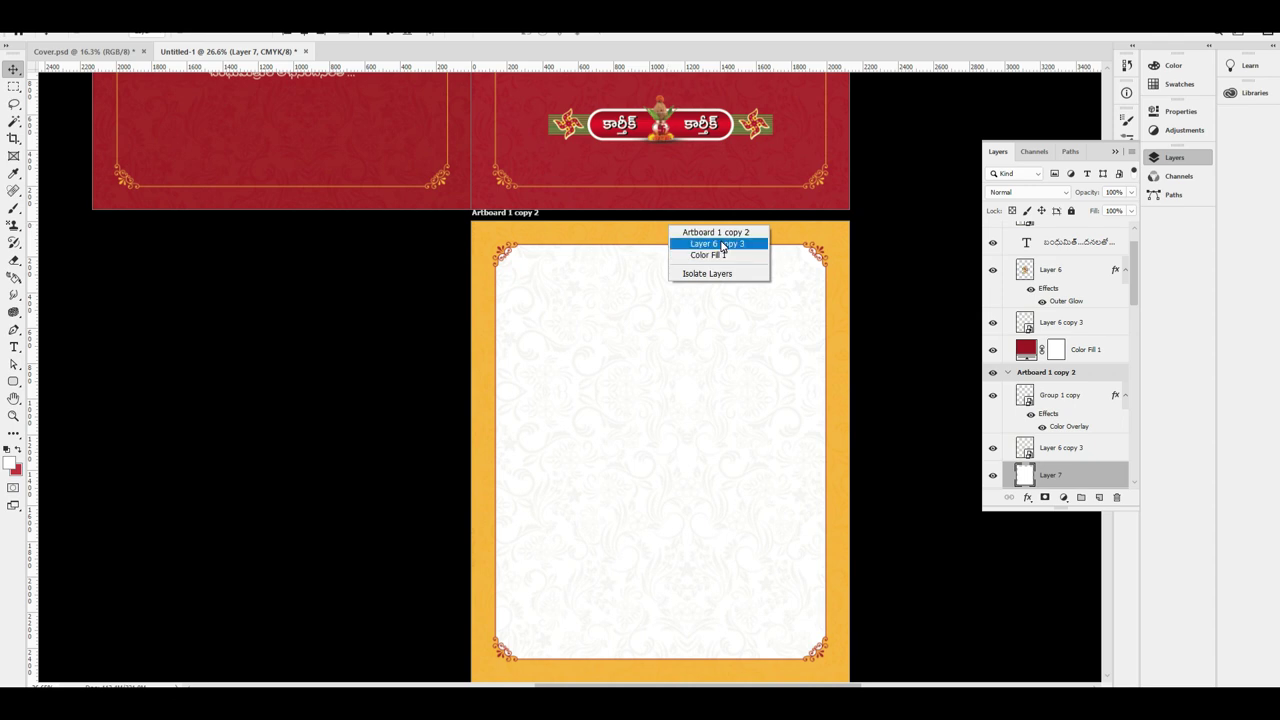
left_click(724, 244)
right_click(714, 240)
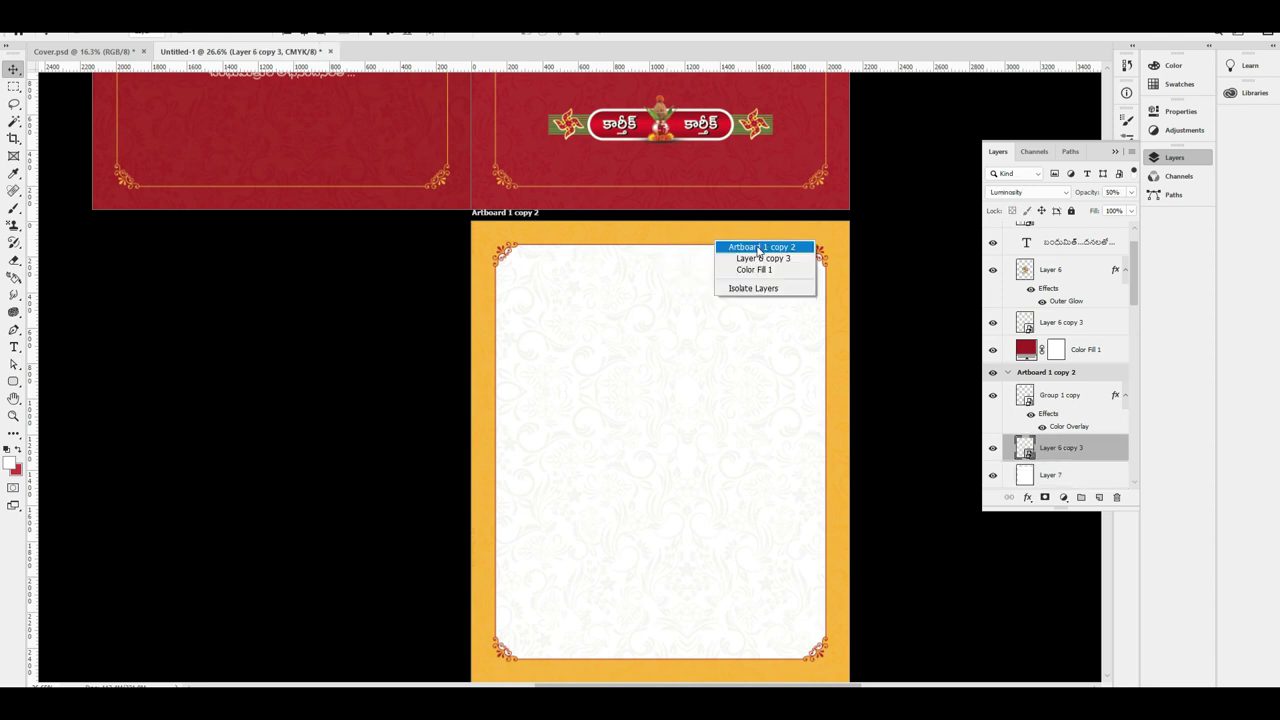
left_click(757, 247)
key("ctrl+0")
scroll(686, 389, "down", 1)
left_click_drag(666, 368, 304, 376)
left_click_drag(370, 196, 444, 250)
Nudge the duplicated artboard until its edge meets Artboard 1 copy 2
key("shift+Right")
key("shift+Right")
key("shift+Right")
key("shift+Right")
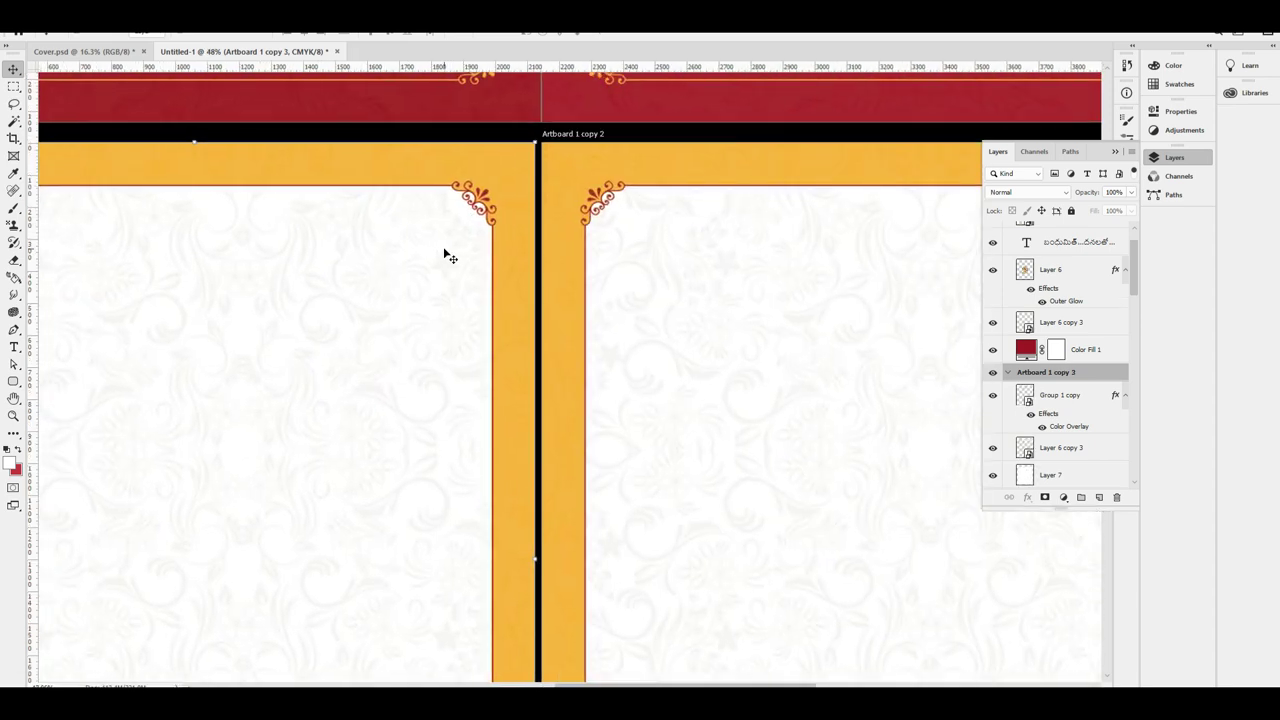
key("Left")
key("Right")
key("Left")
key("Right")
key("ctrl+0")
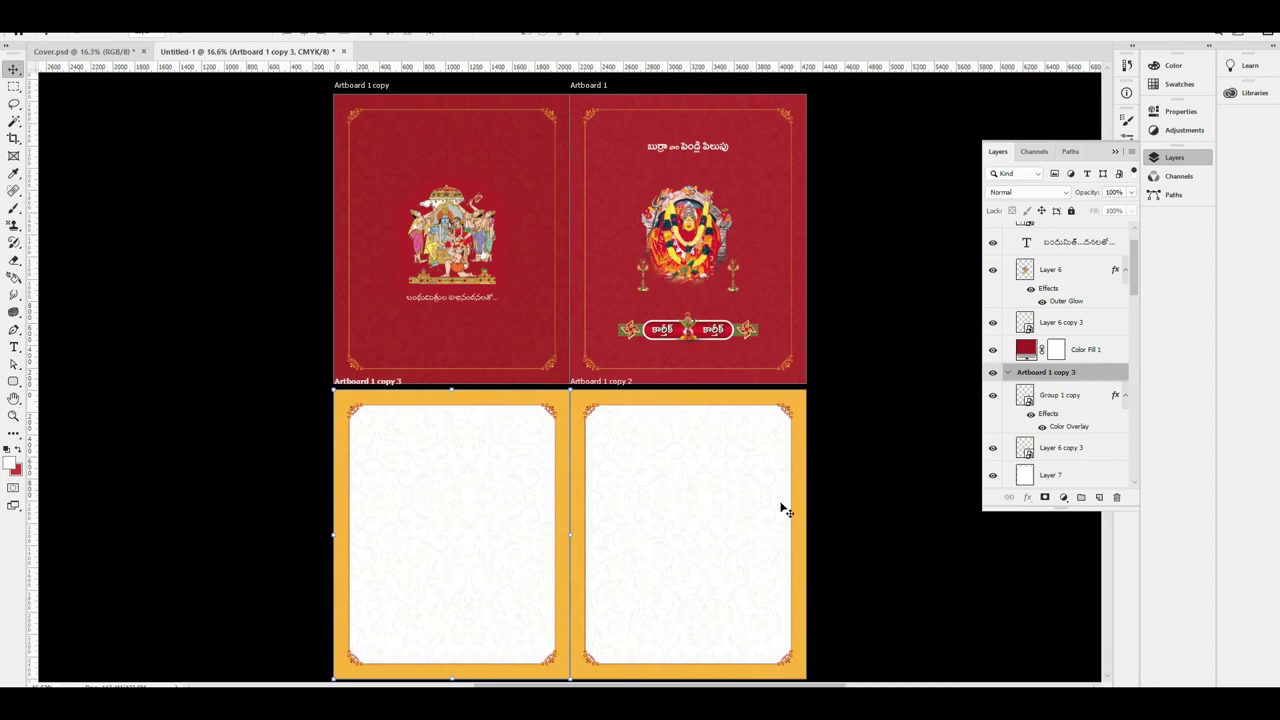
Review the two covers and two inner pages together in an uncluttered workspace
left_click(1176, 158)
scroll(786, 503, "up", 1)
scroll(722, 198, "up", 1)
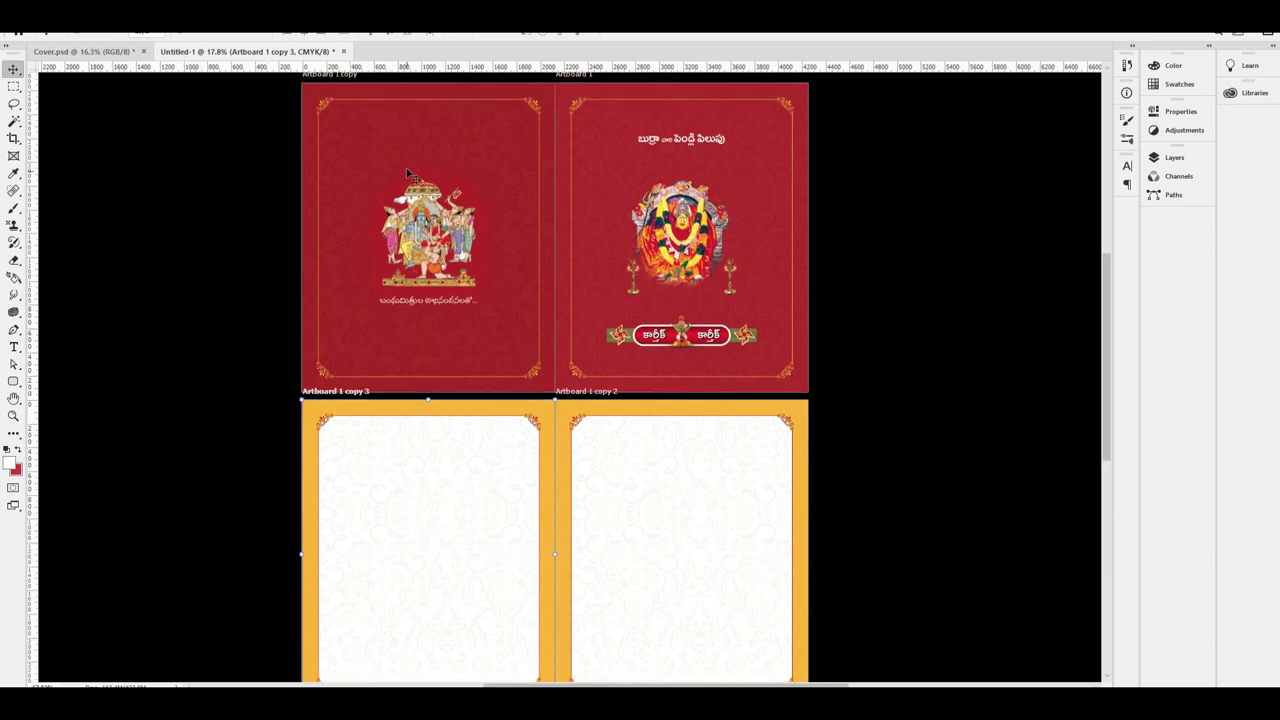
scroll(566, 363, "down", 3)
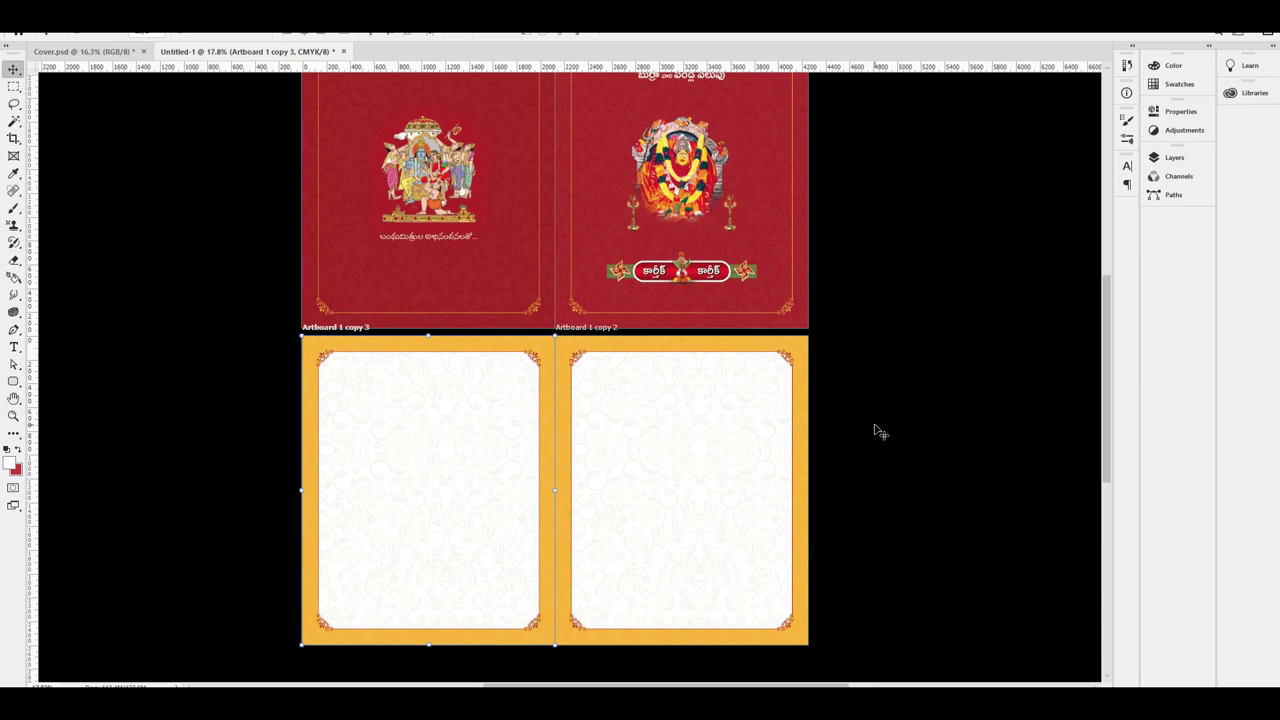
left_click(585, 352)
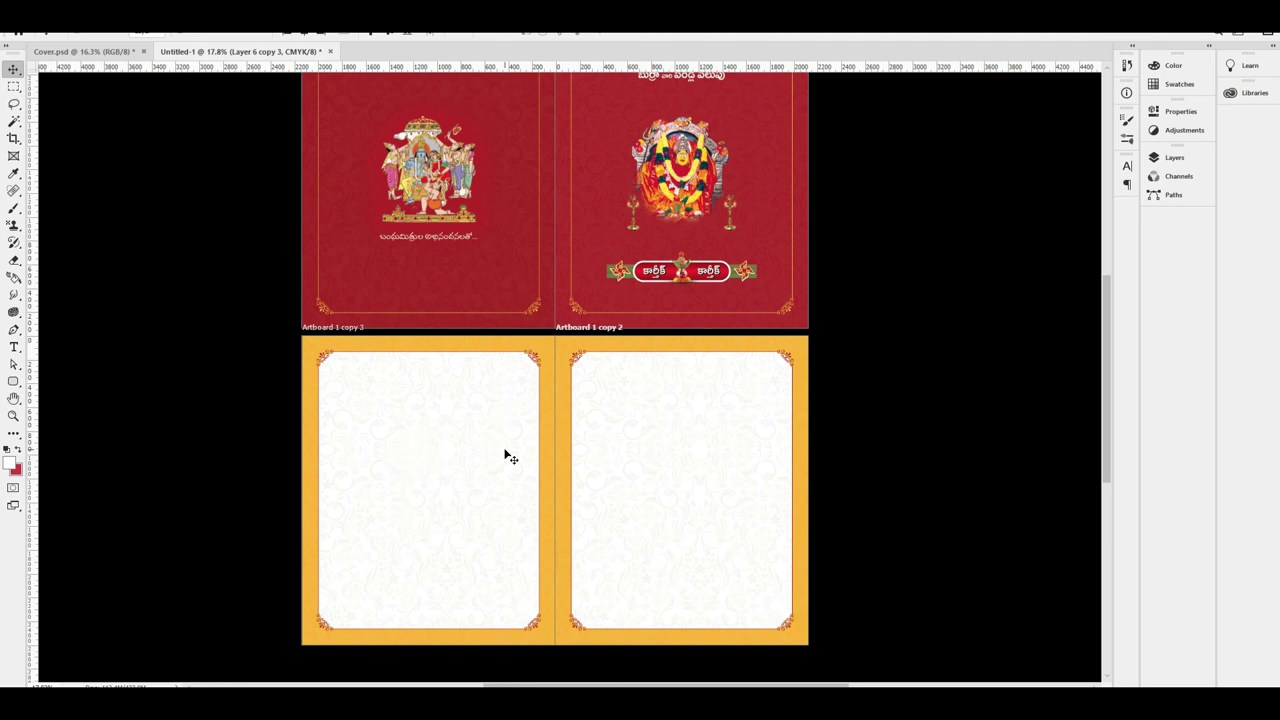
key("Tab")
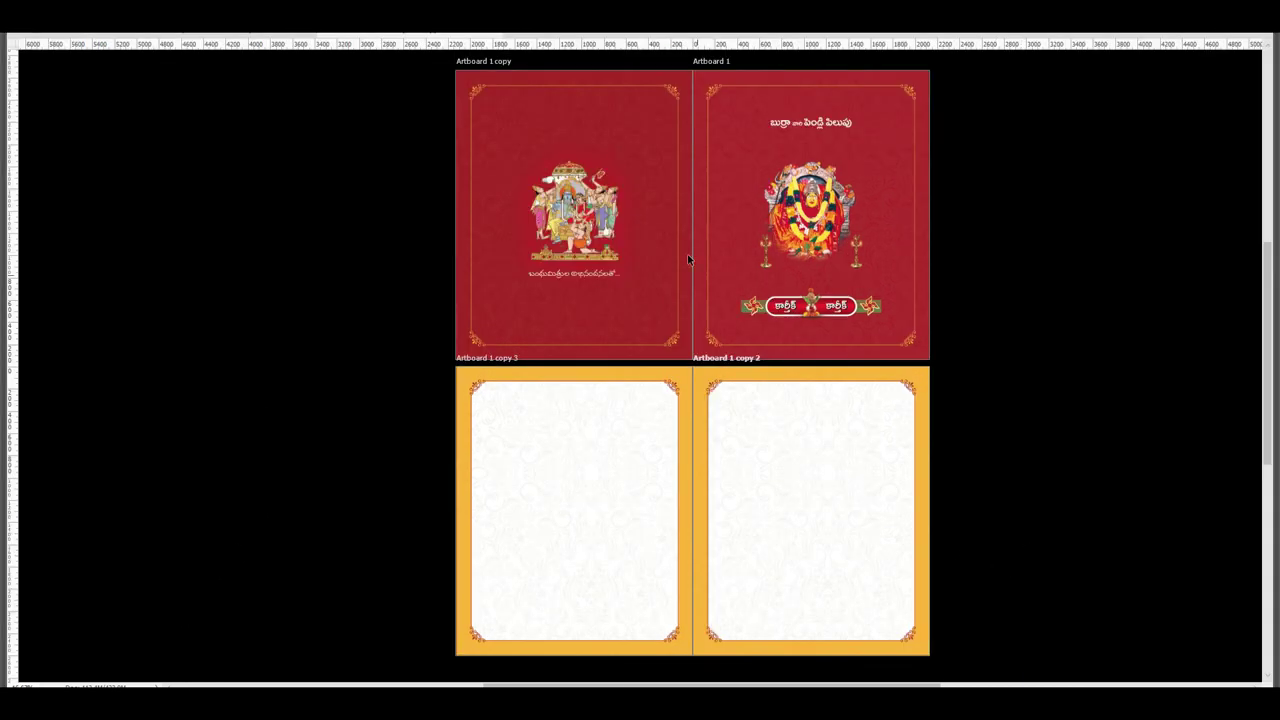
Bring the invitation text group from Inner Cards.psd onto Artboard 1 copy 2 and centre it on the page
left_click(243, 36)
scroll(857, 543, "down", 3)
left_click_drag(856, 401, 876, 395)
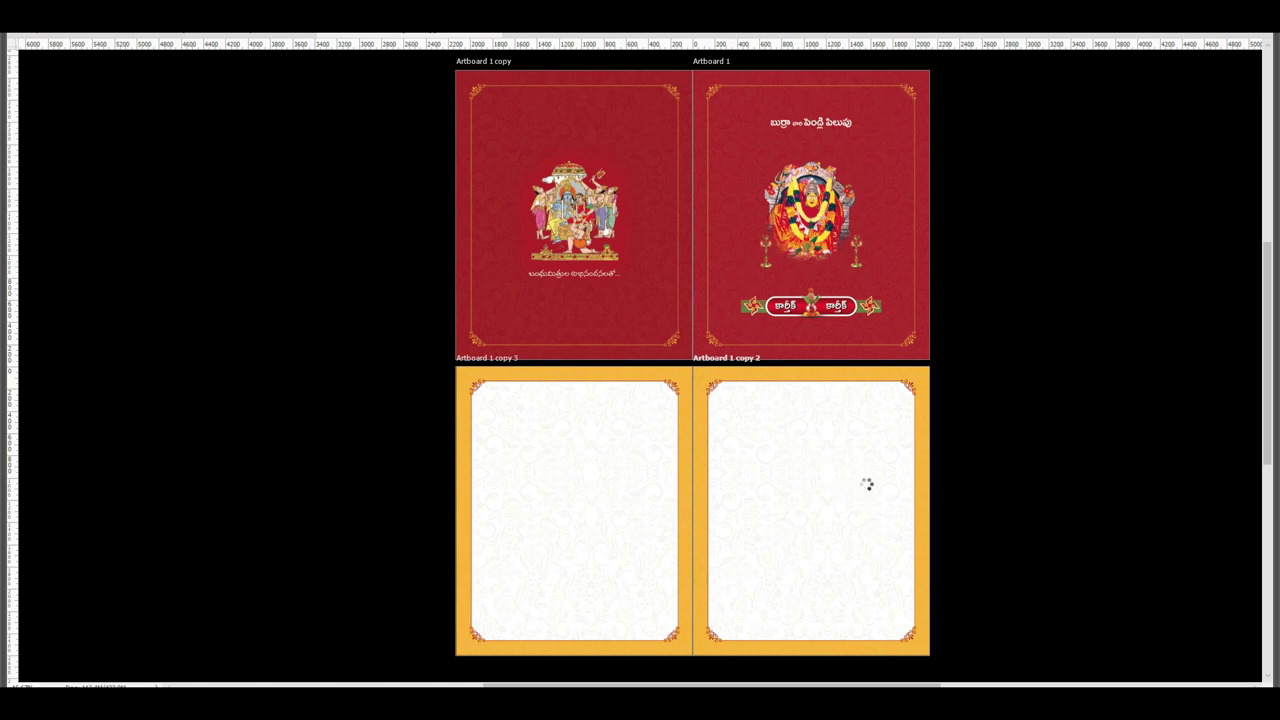
left_click_drag(849, 546, 852, 530)
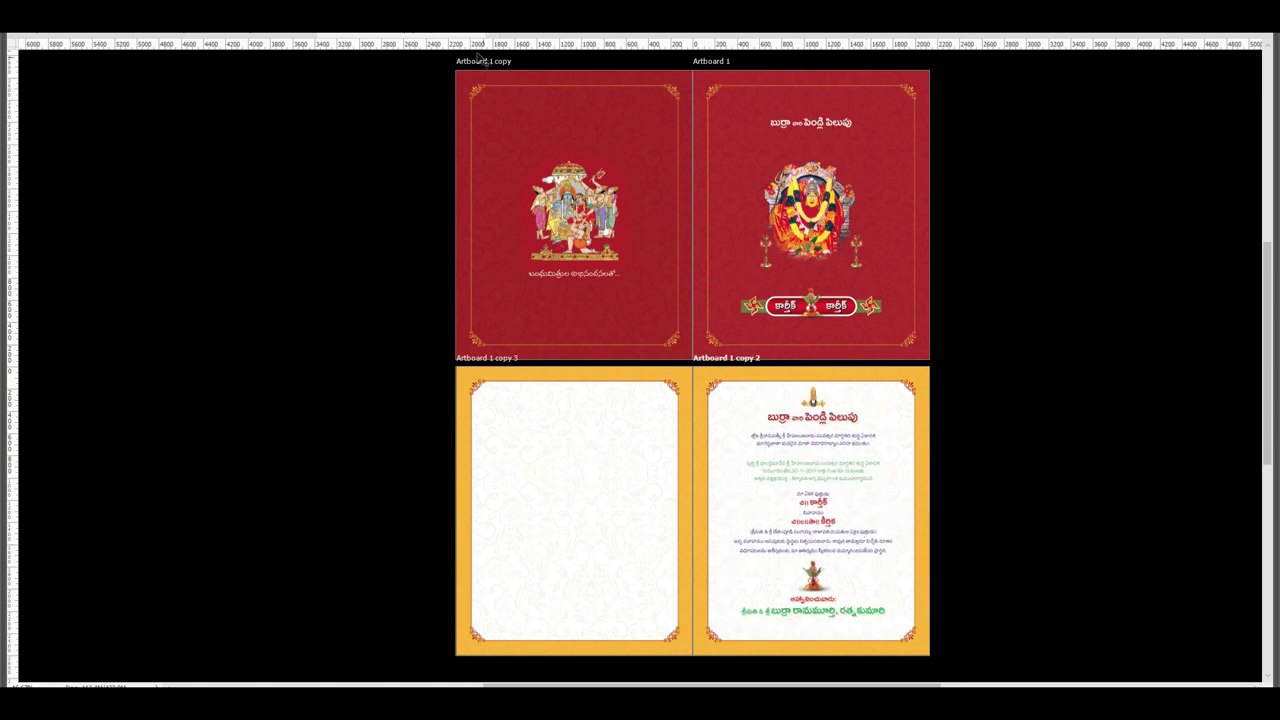
key("Tab")
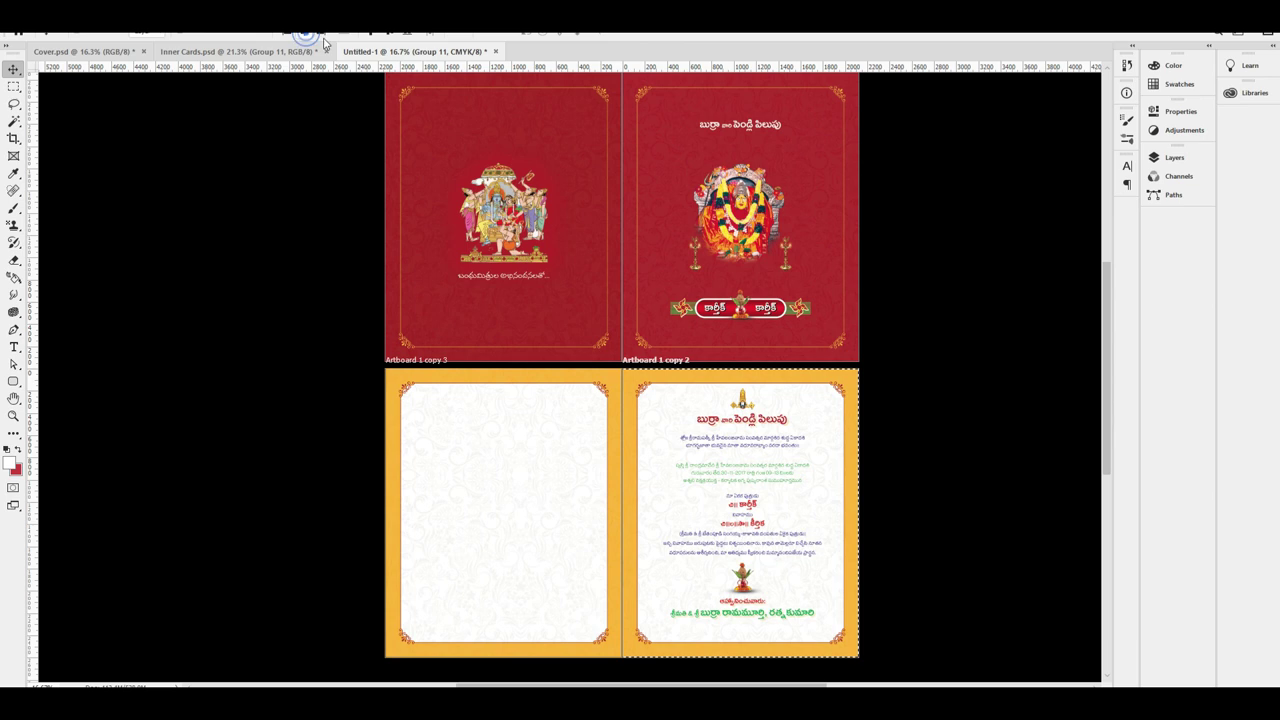
left_click(393, 37)
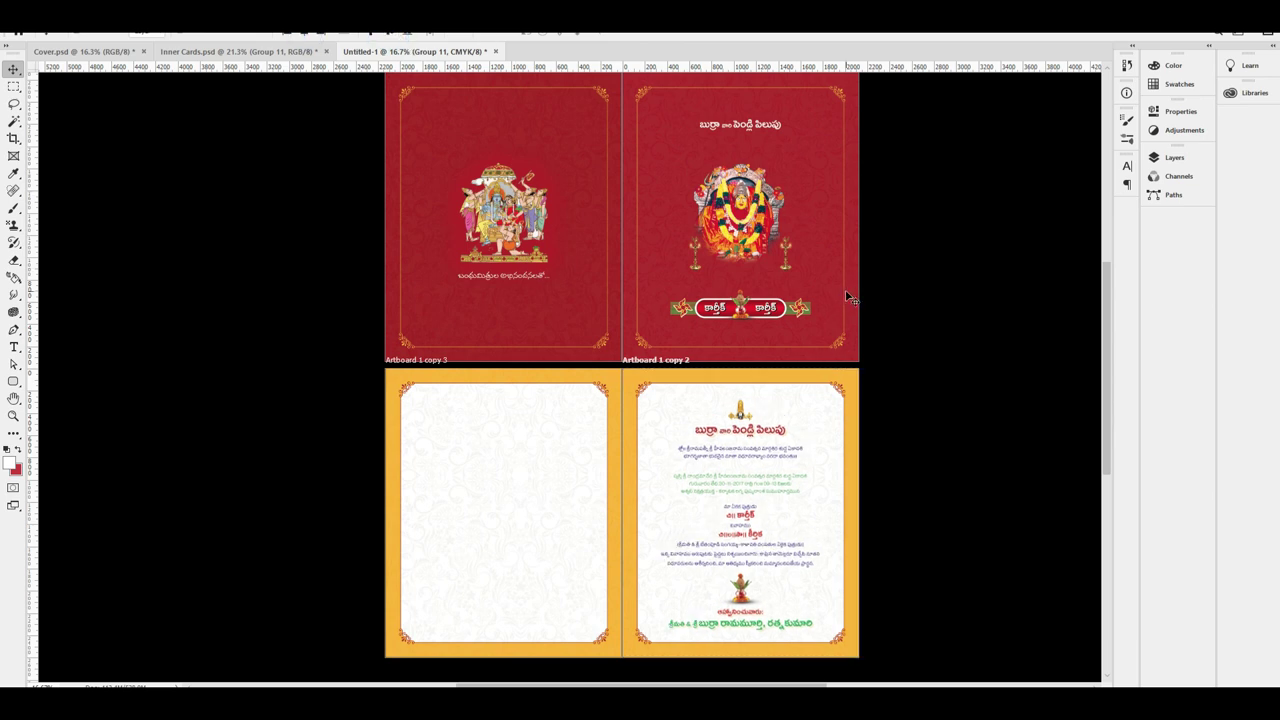
Bring the venue and dinner text block from Inner Cards.psd onto Artboard 1 copy 3 and centre it on the page
left_click(250, 51)
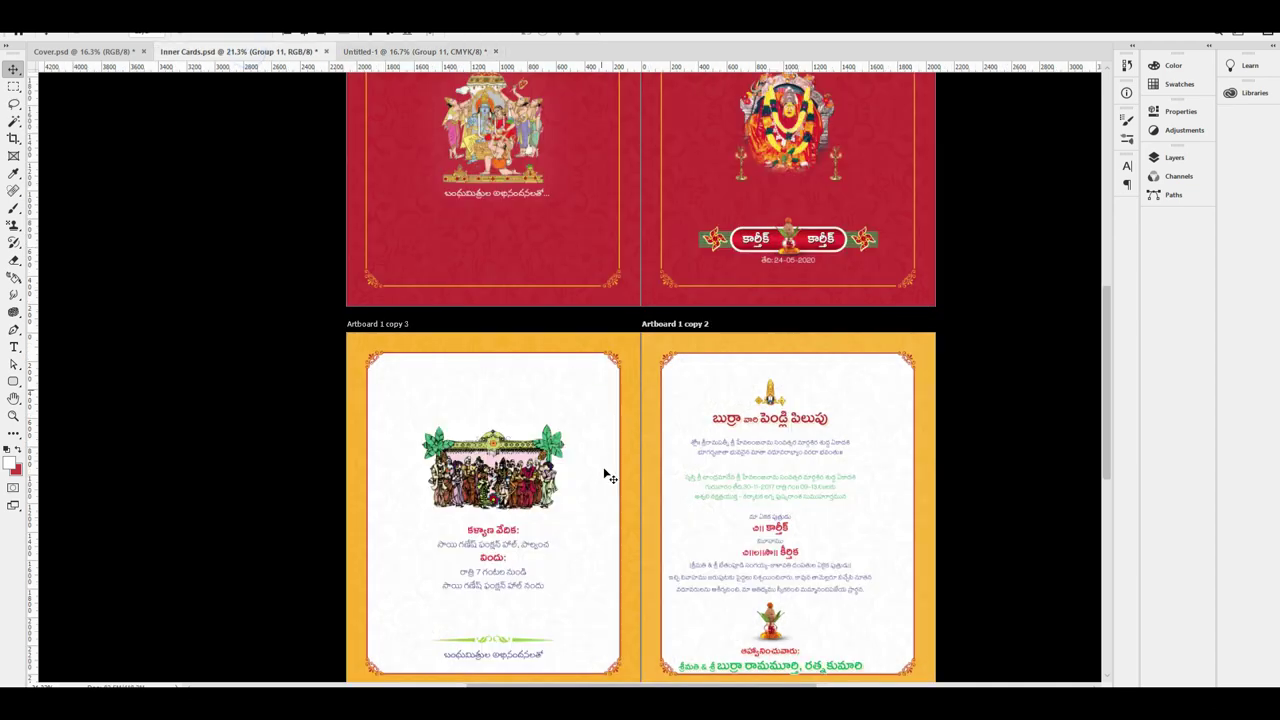
left_click(518, 470)
right_click(509, 547)
left_click(565, 562)
left_click_drag(485, 532, 508, 474)
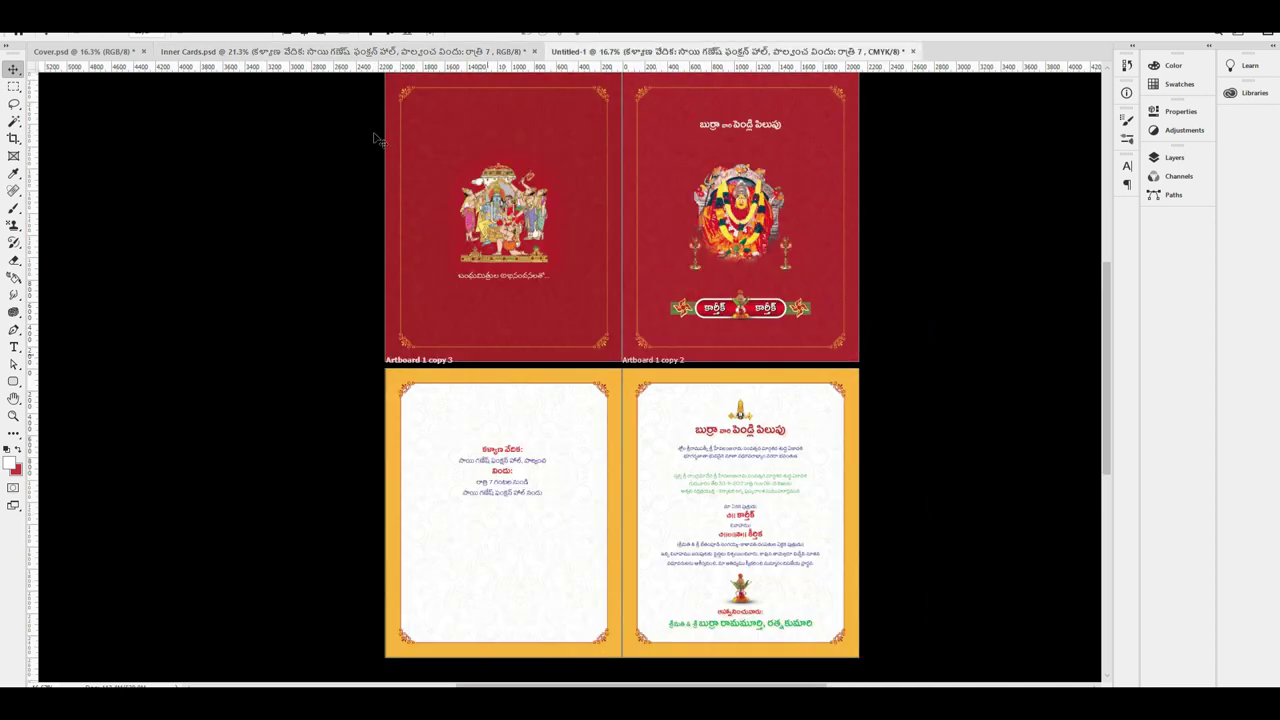
left_click(305, 36)
left_click(389, 36)
key("ctrl+d")
Bring the wedding procession illustration from Inner Cards.psd onto Artboard 1 copy 3 and centre it horizontally
left_click(245, 51)
left_click_drag(485, 500, 508, 474)
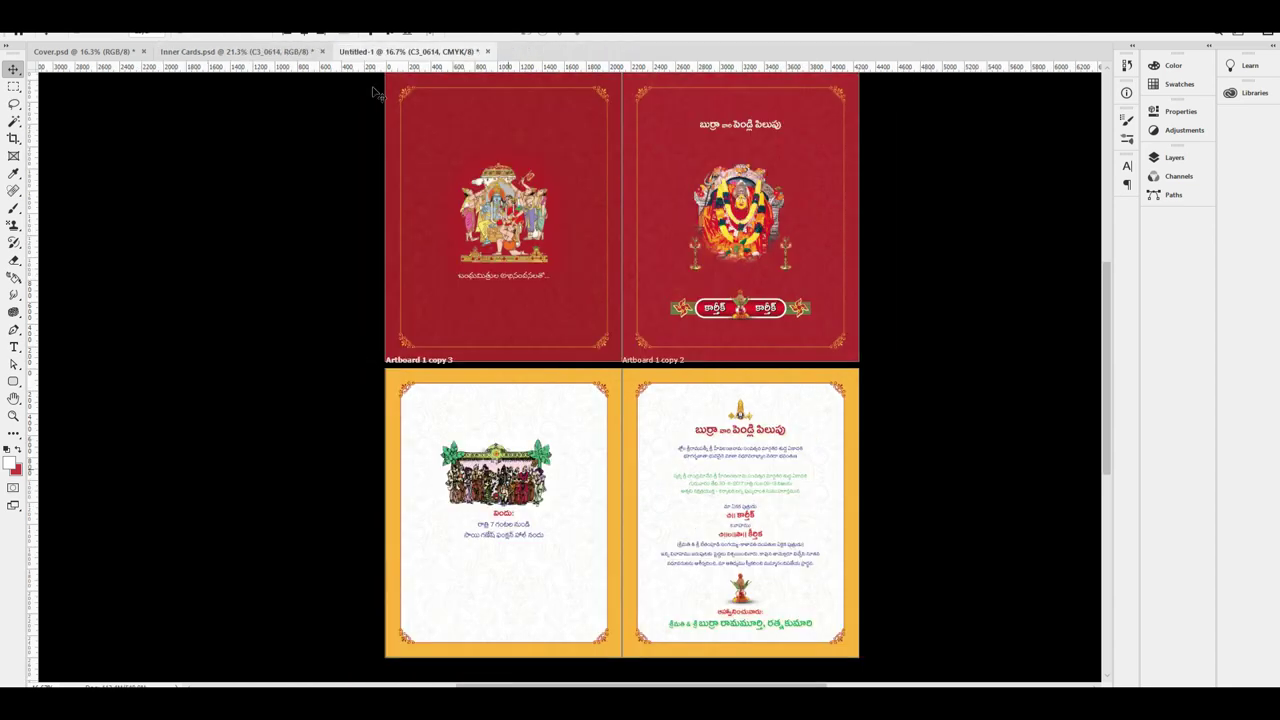
left_click(316, 34)
Nudge the wedding illustration upward until it sits clear above the venue text
key("shift+Up")
key("shift+Up")
key("shift+Up")
key("shift+Up")
key("shift+Up")
key("shift+Up")
key("shift+Up")
key("shift+Up")
key("shift+Up")
key("shift+Up")
key("shift+Up")
key("shift+Up")
key("shift+Up")
key("shift+Up")
key("shift+Up")
key("shift+Up")
key("shift+Up")
key("shift+Up")
key("shift+Up")
Bring the greeting line from Inner Cards.psd to the bottom of Artboard 1 copy 3 and centre it horizontally
left_click(240, 51)
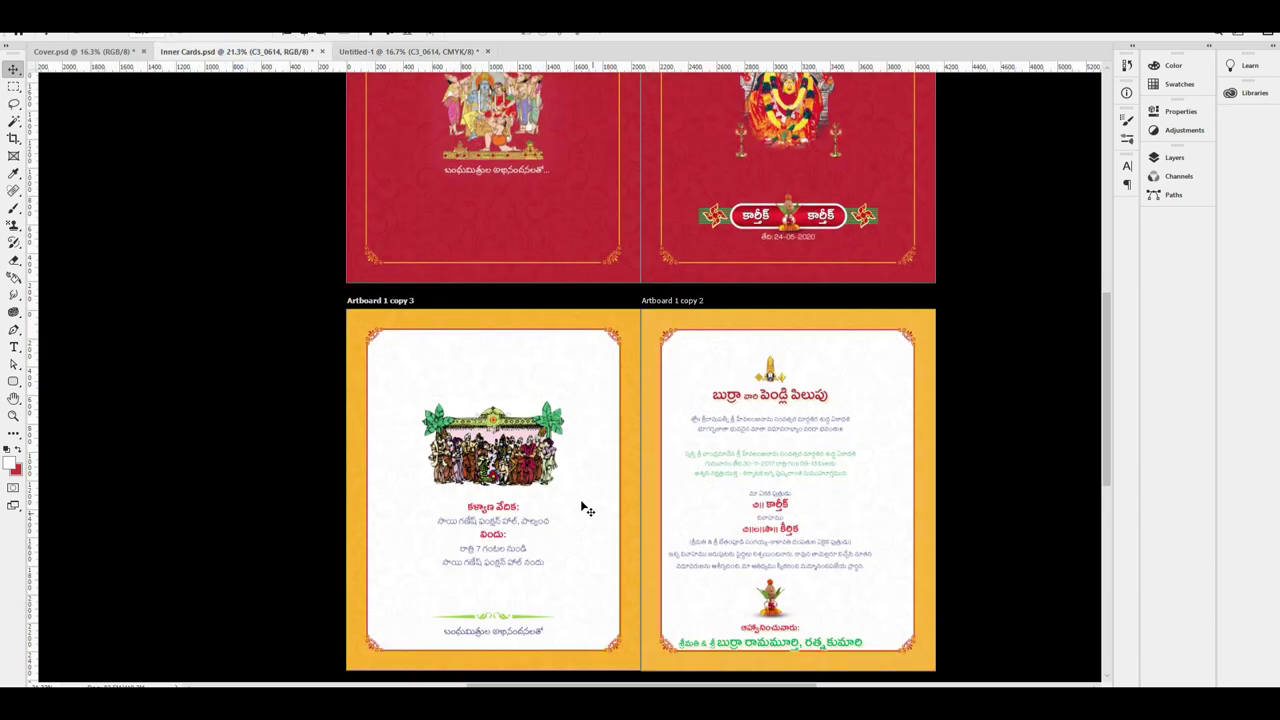
scroll(582, 505, "down", 1)
scroll(520, 589, "up", 5)
left_click_drag(535, 563, 582, 99)
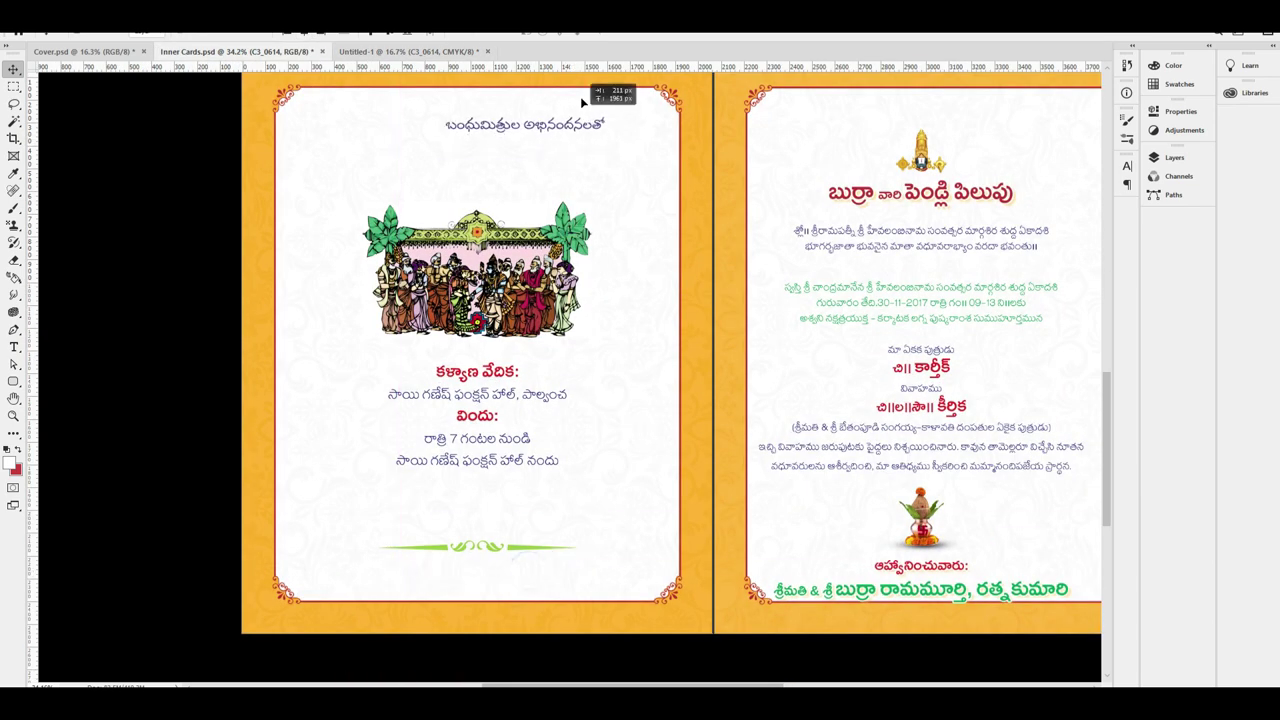
left_click(440, 51)
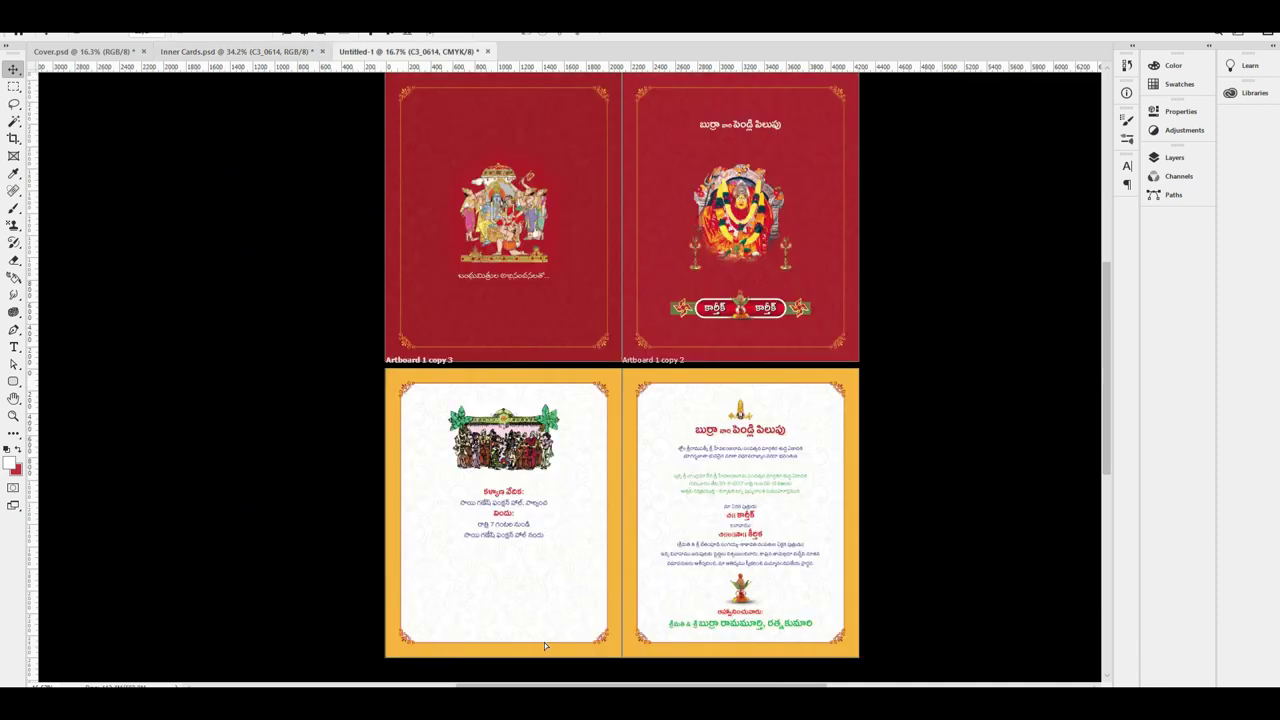
left_click_drag(544, 642, 540, 640)
scroll(506, 640, "up", 5)
left_click(302, 36)
key("ctrl+d")
left_click_drag(549, 521, 577, 565)
Set the foreground colour to light green with C 45, M 0, Y 100, K 0
scroll(576, 566, "up", 1)
left_click(11, 461)
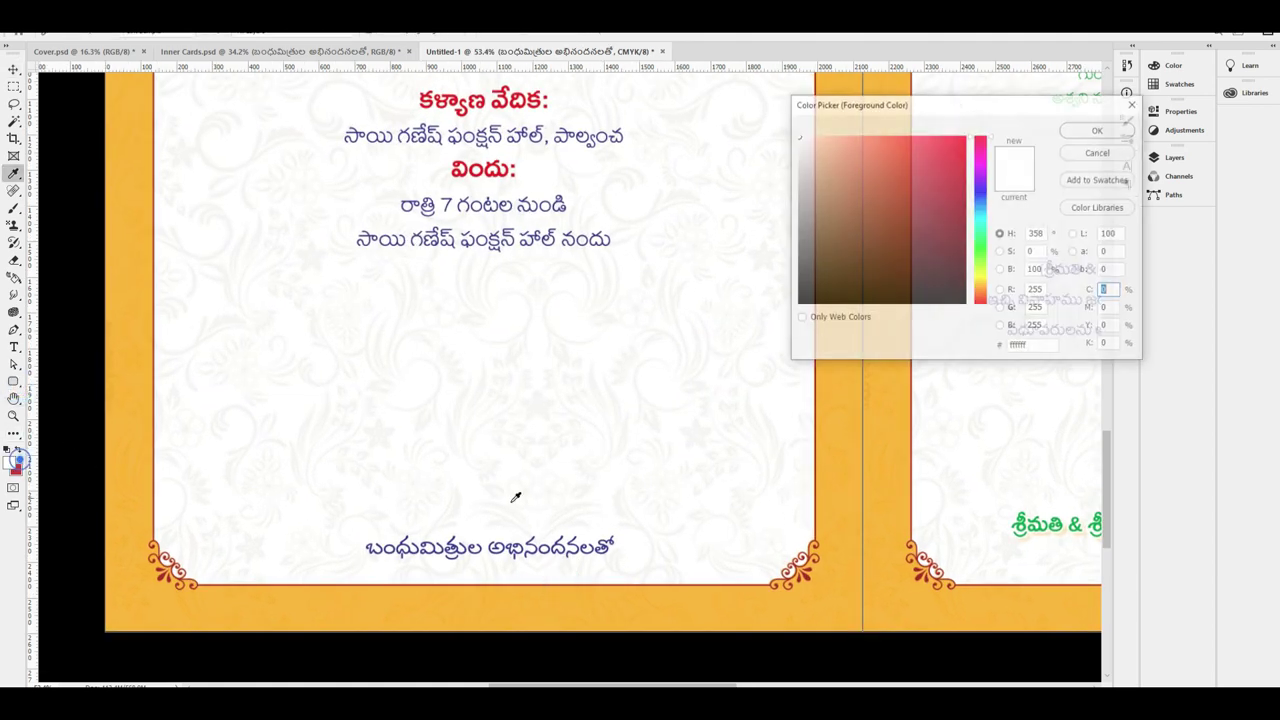
type("45")
key("Tab")
key("Tab")
type("100")
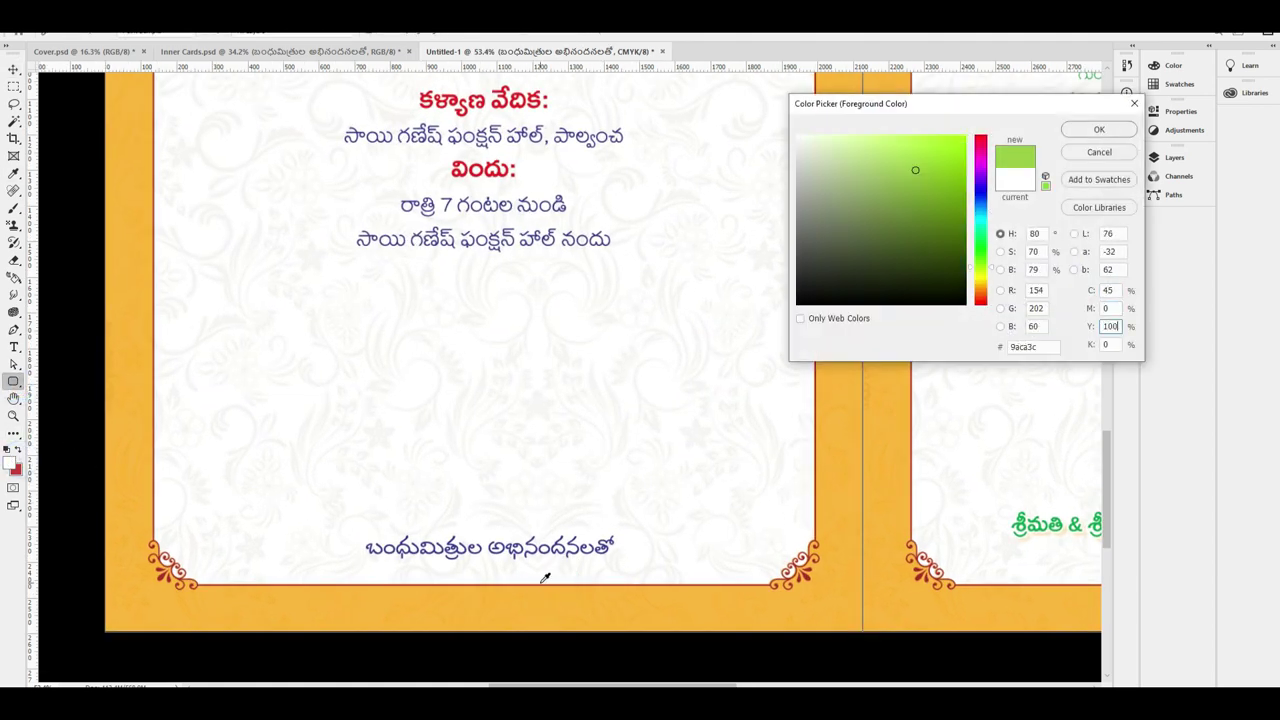
key("Return")
Draw a small green leafy swirl with the Custom Shape tool just above the greeting line
right_click(14, 380)
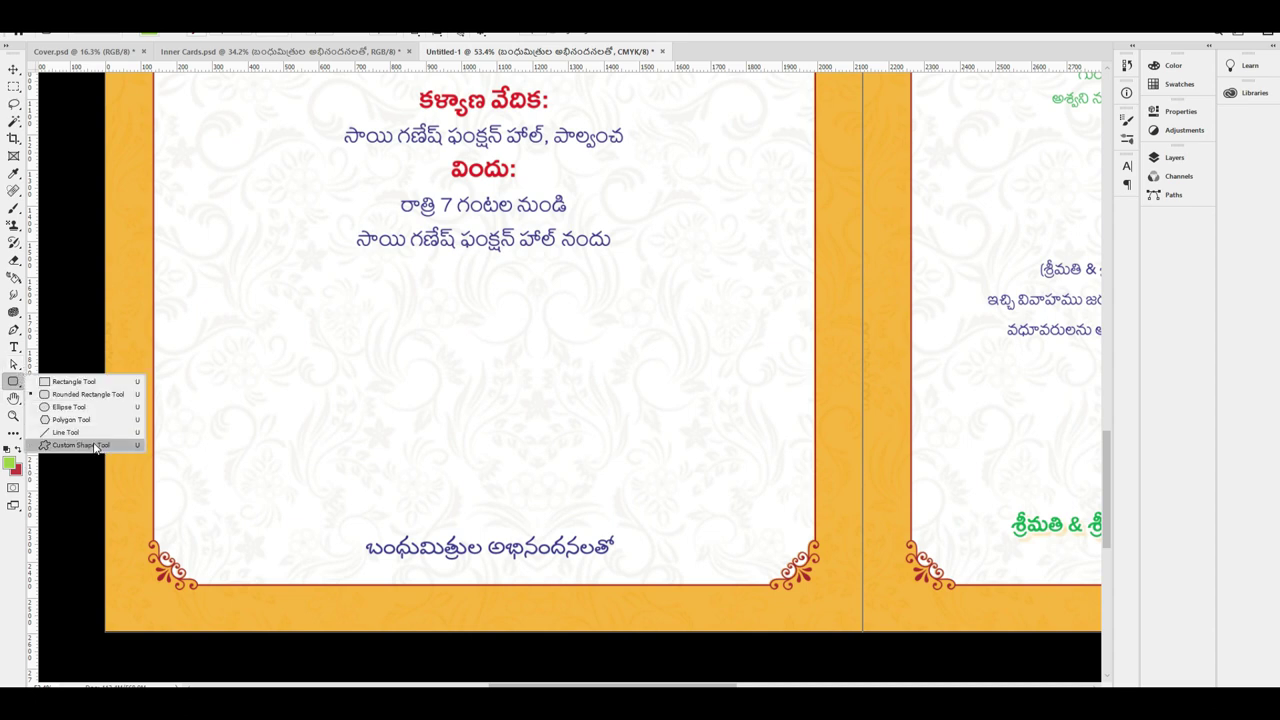
left_click(90, 441)
left_click(540, 33)
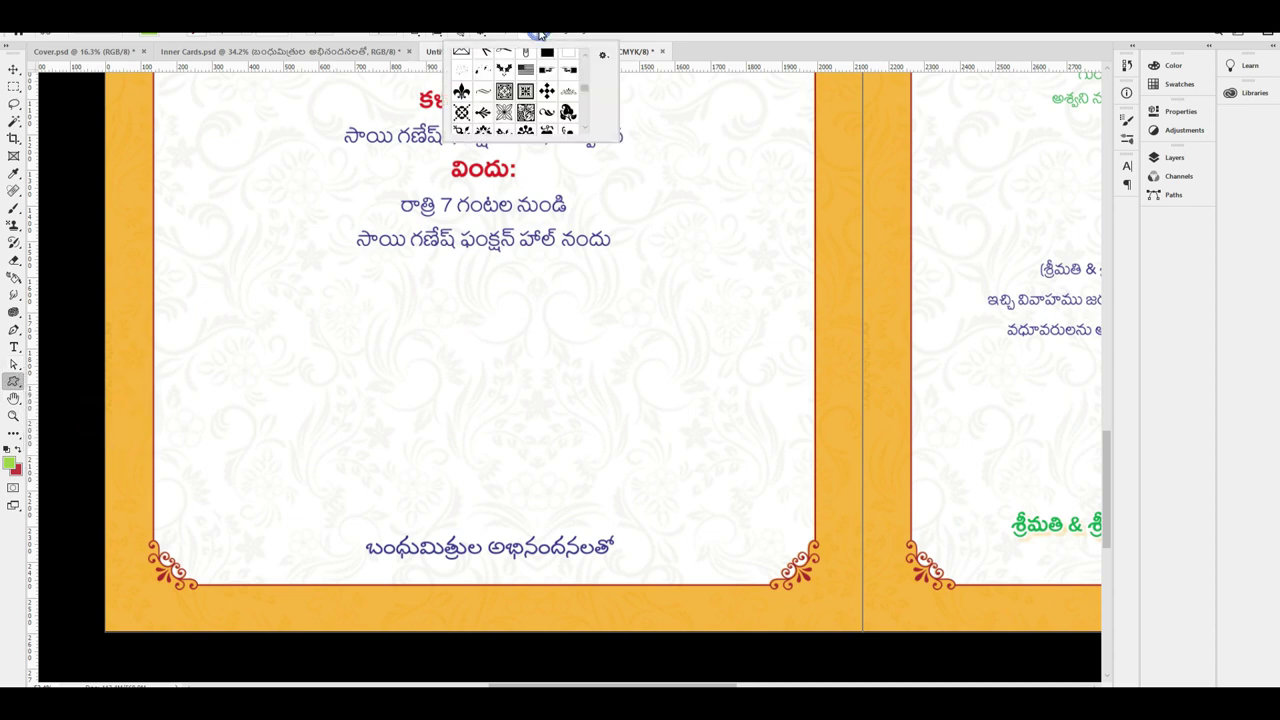
double_click(547, 112)
left_click_drag(551, 461, 610, 488)
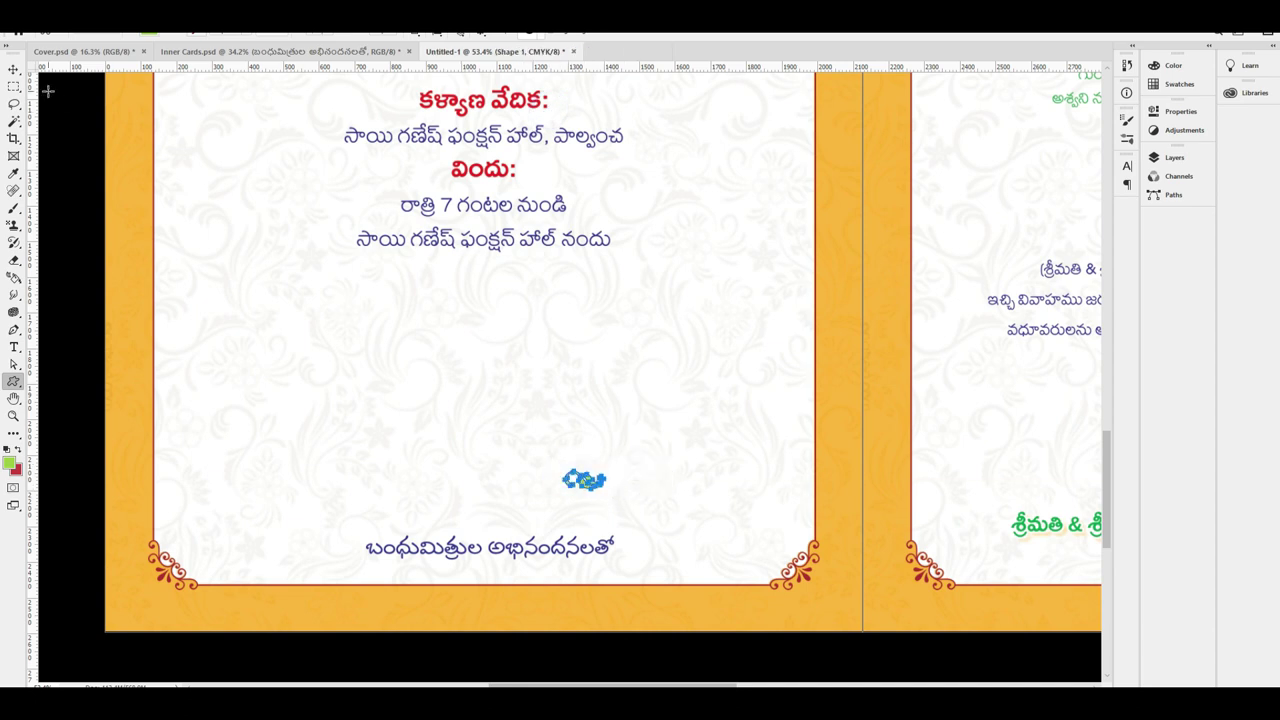
left_click(14, 70)
Duplicate the green swirl and mirror the copy horizontally against the original's inner end
left_click_drag(434, 406, 474, 414)
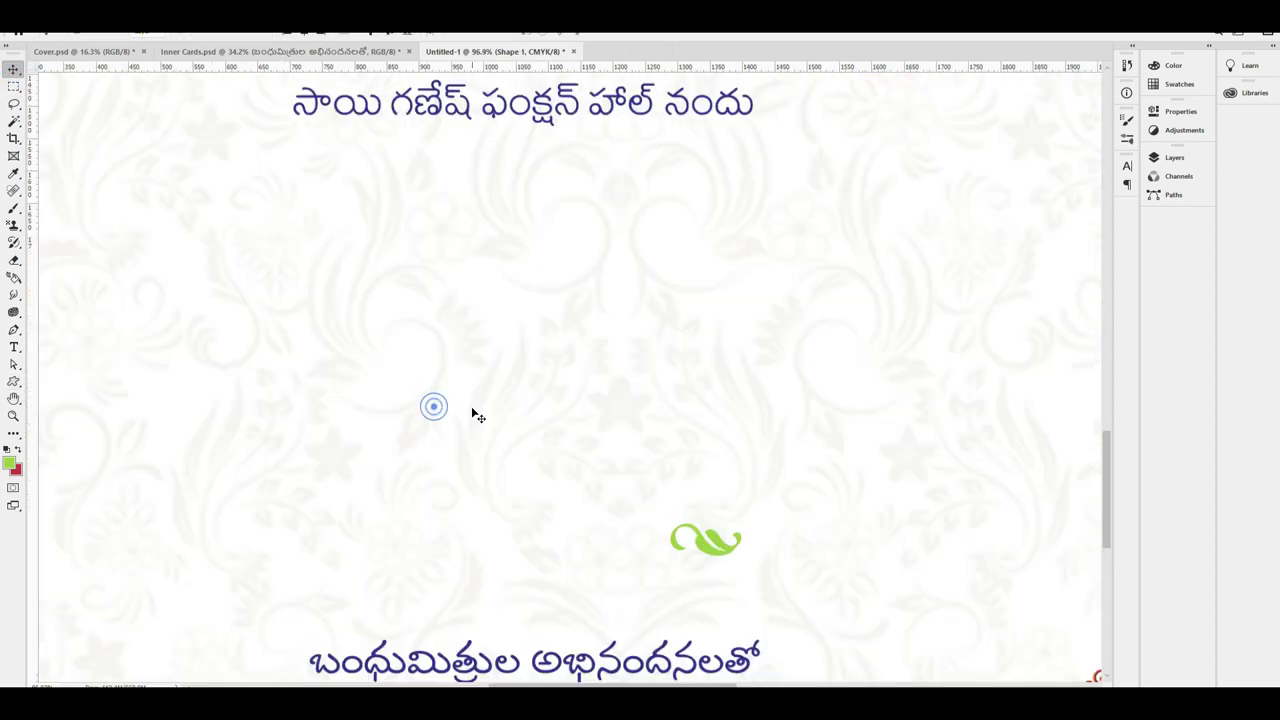
key("ctrl+j")
key("ctrl+t")
left_click_drag(742, 555, 607, 557)
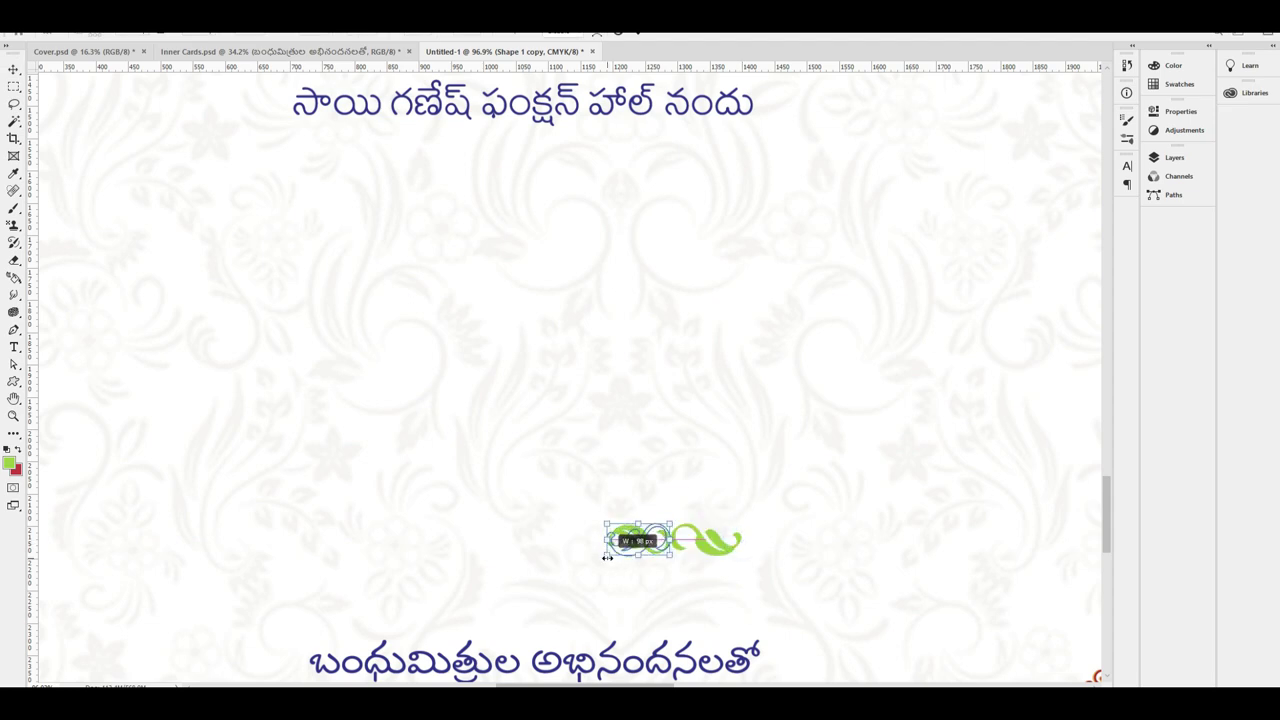
key("Return")
key("c")
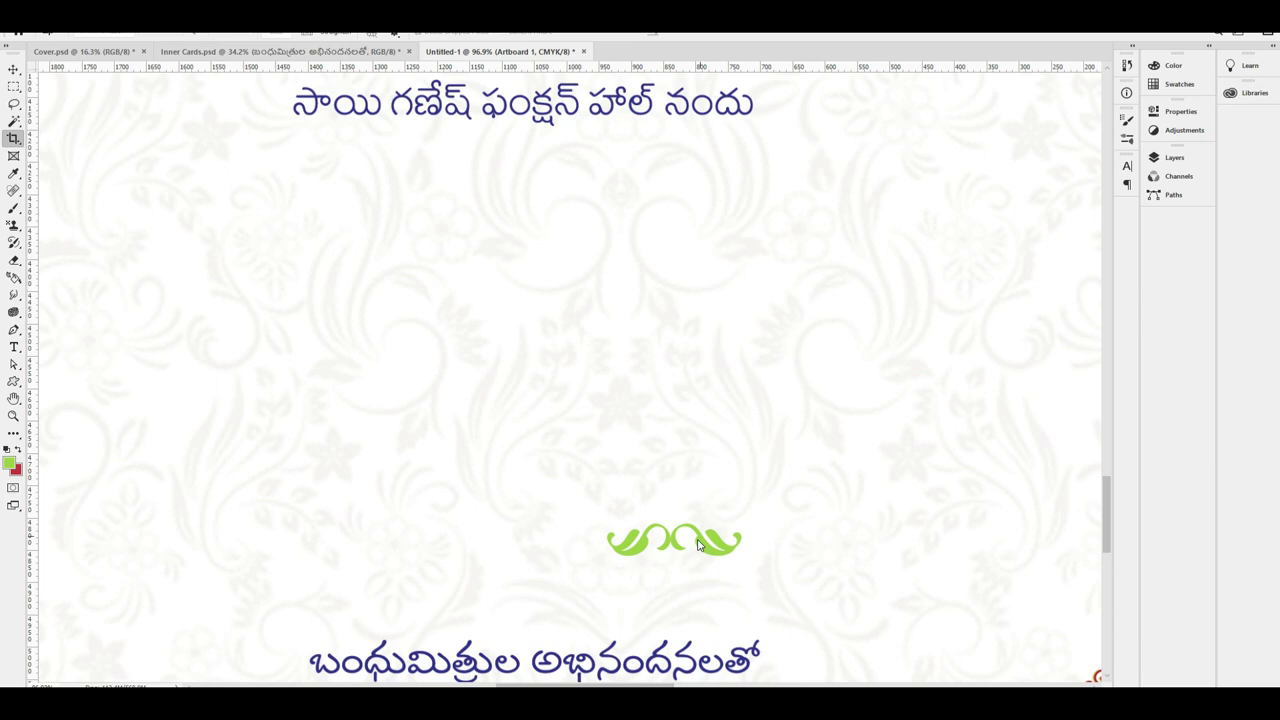
left_click_drag(683, 546, 664, 543)
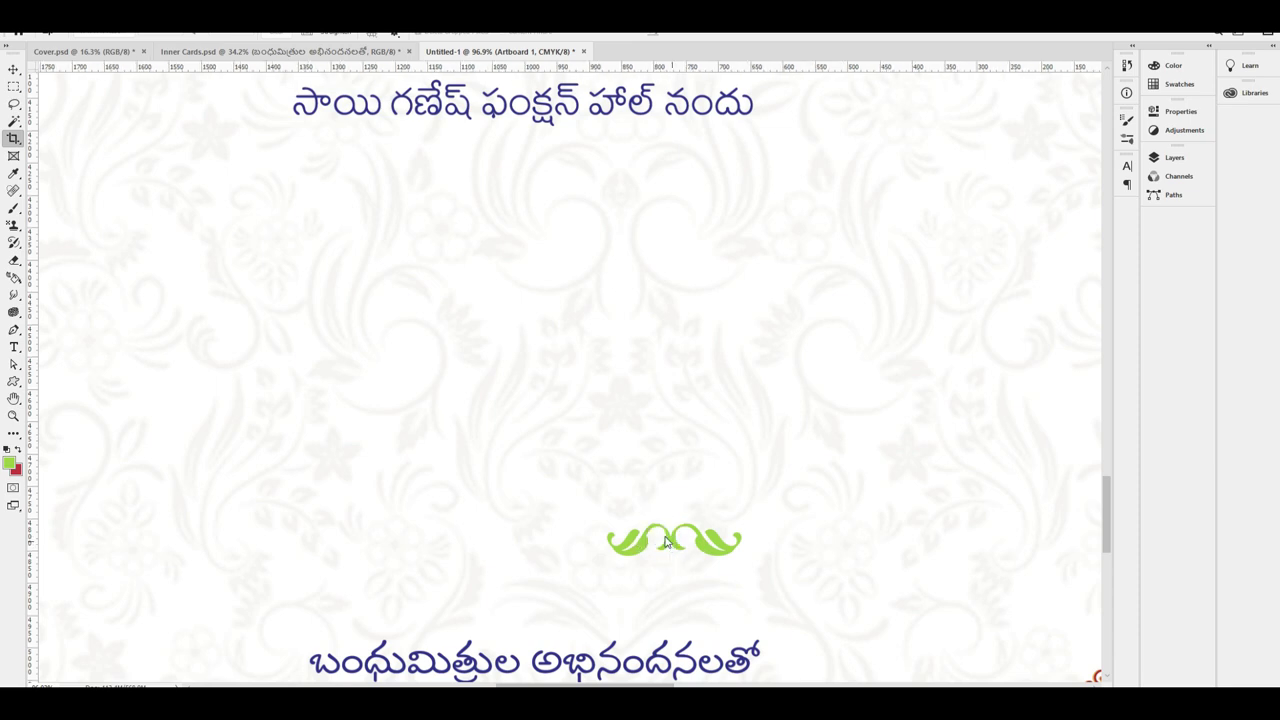
key("v")
left_click(678, 548)
right_click(682, 543)
left_click(712, 563)
left_click_drag(703, 530, 498, 608)
key("ctrl+z")
Group the two mirrored swirl halves and place the group centrally above the greeting line
right_click(644, 548)
left_click(718, 565, "shift")
key("ctrl+g")
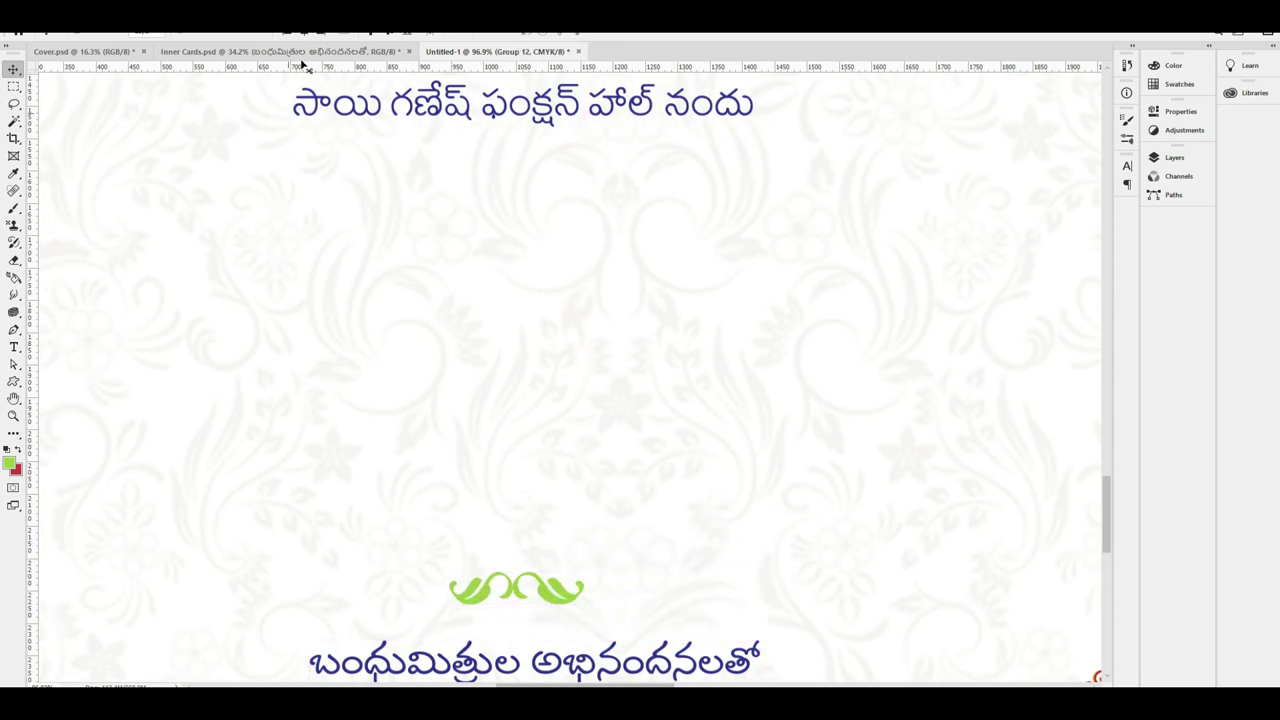
On a new layer, draw a thin tapered green line extending outward from the swirl's right end with the Pen tool
key("ctrl+minus")
scroll(617, 317, "down", 1)
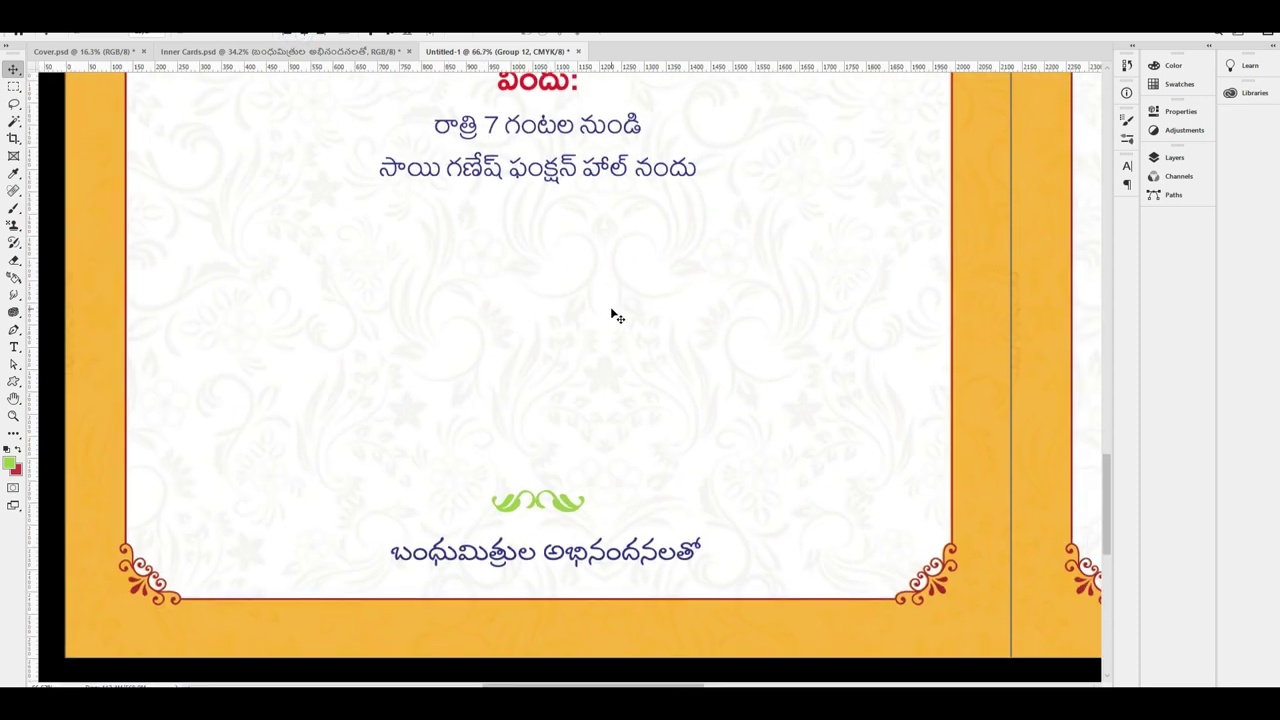
key("ctrl+shift+n")
key("Return")
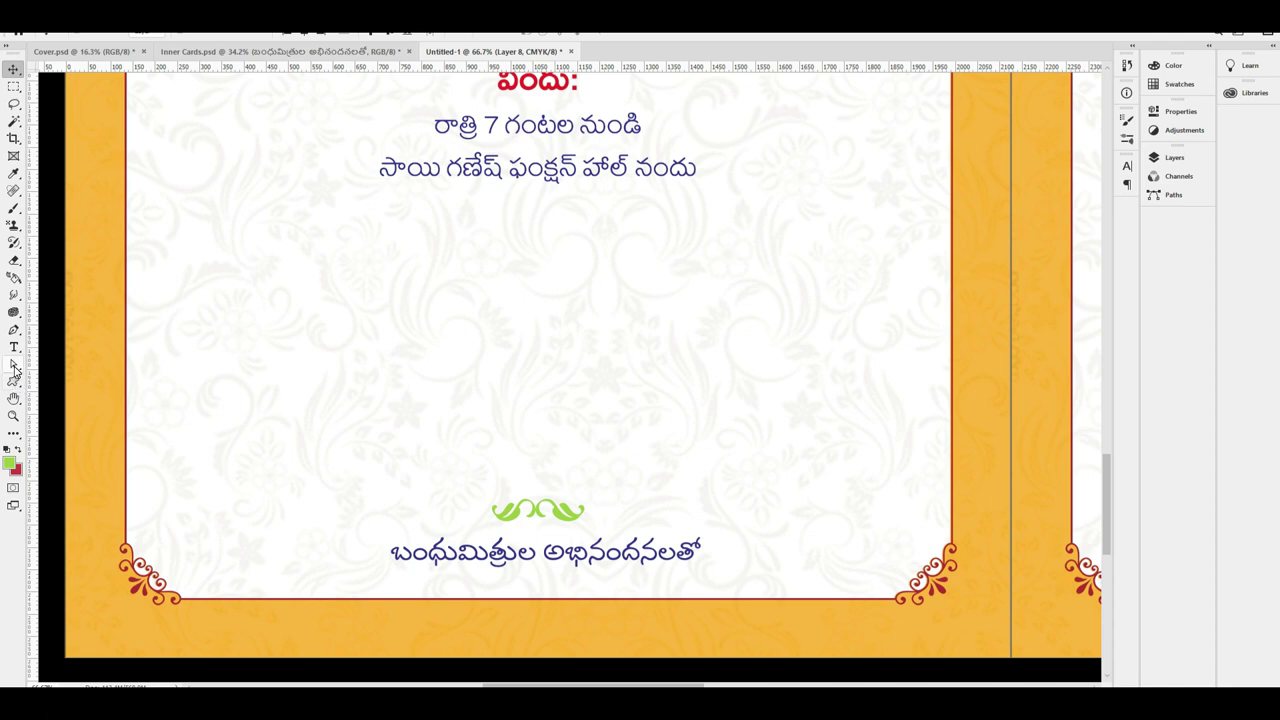
left_click(13, 330)
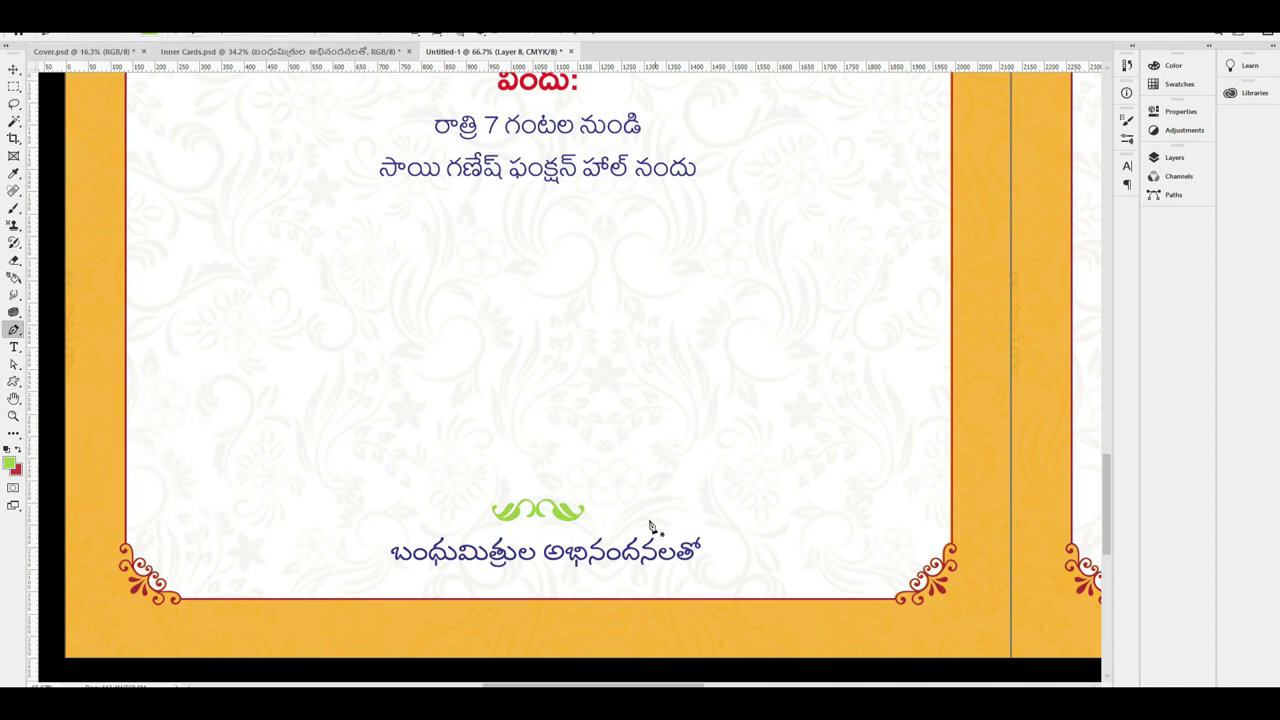
left_click(589, 508)
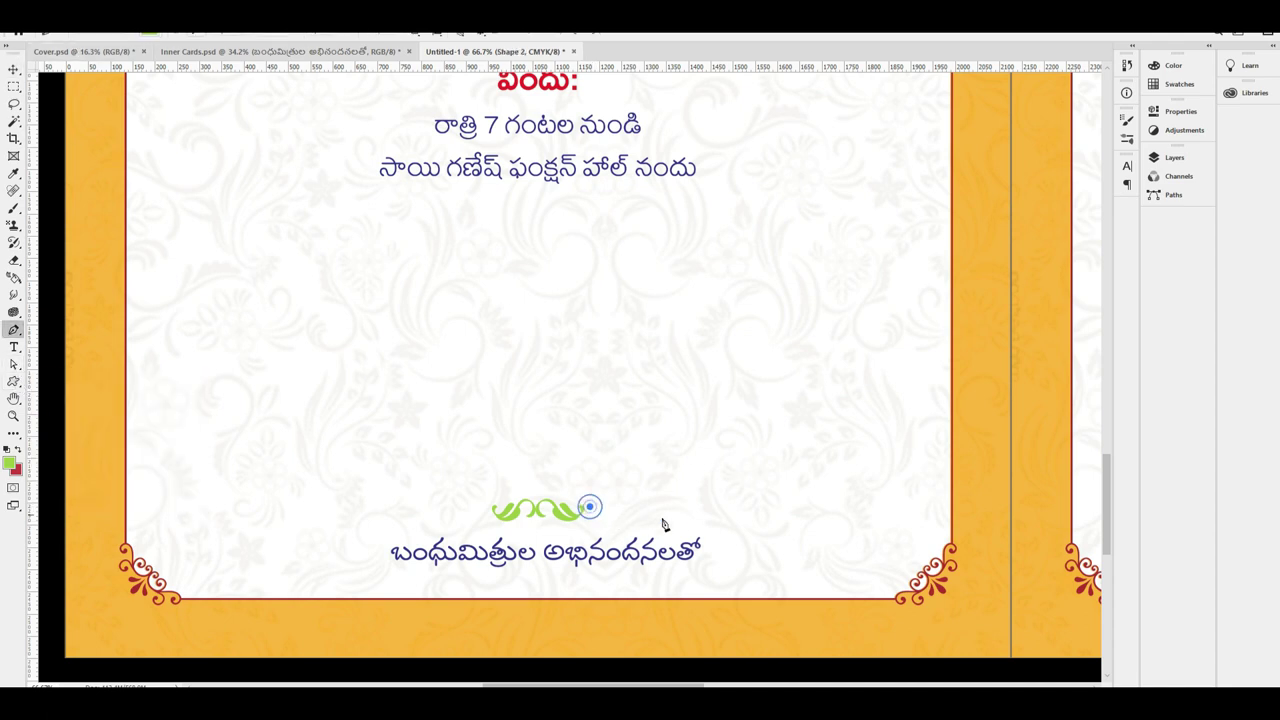
left_click(722, 507)
left_click(590, 516)
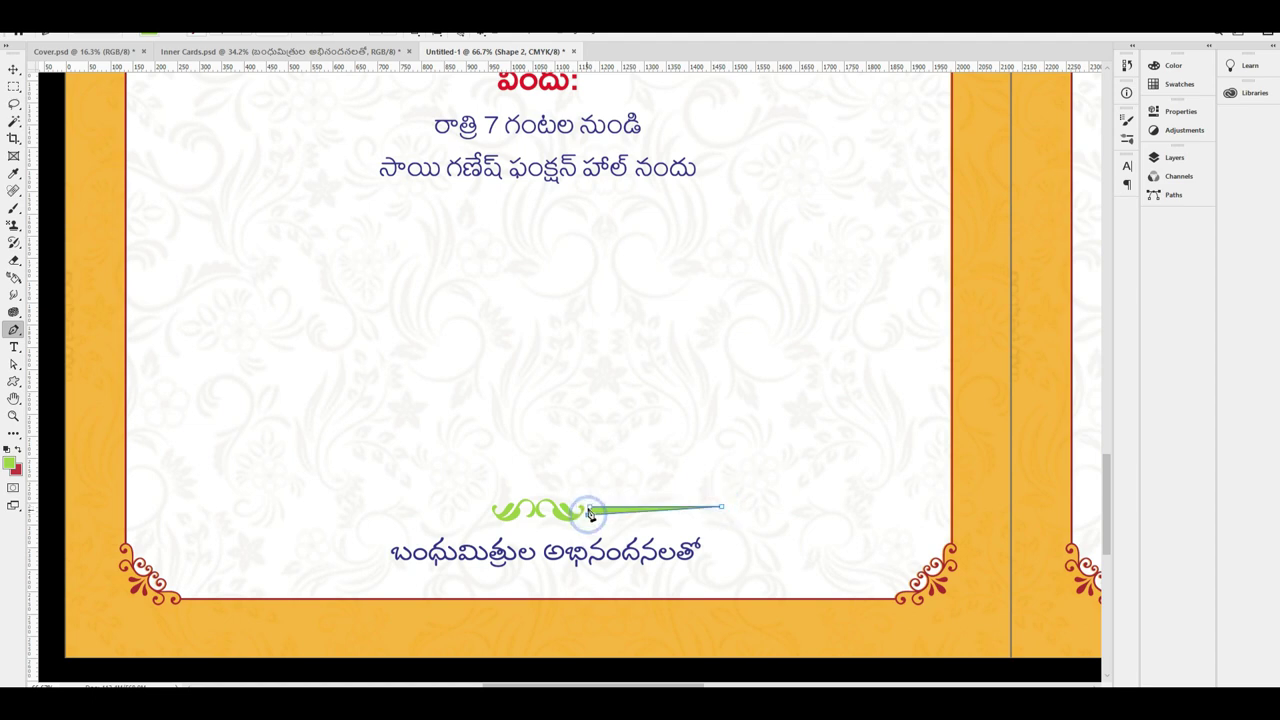
Duplicate the tapered line to the swirl's opposite end and flip the copy horizontally
left_click(14, 70)
left_click_drag(617, 510, 389, 531, "alt")
key("ctrl+t")
right_click(437, 321)
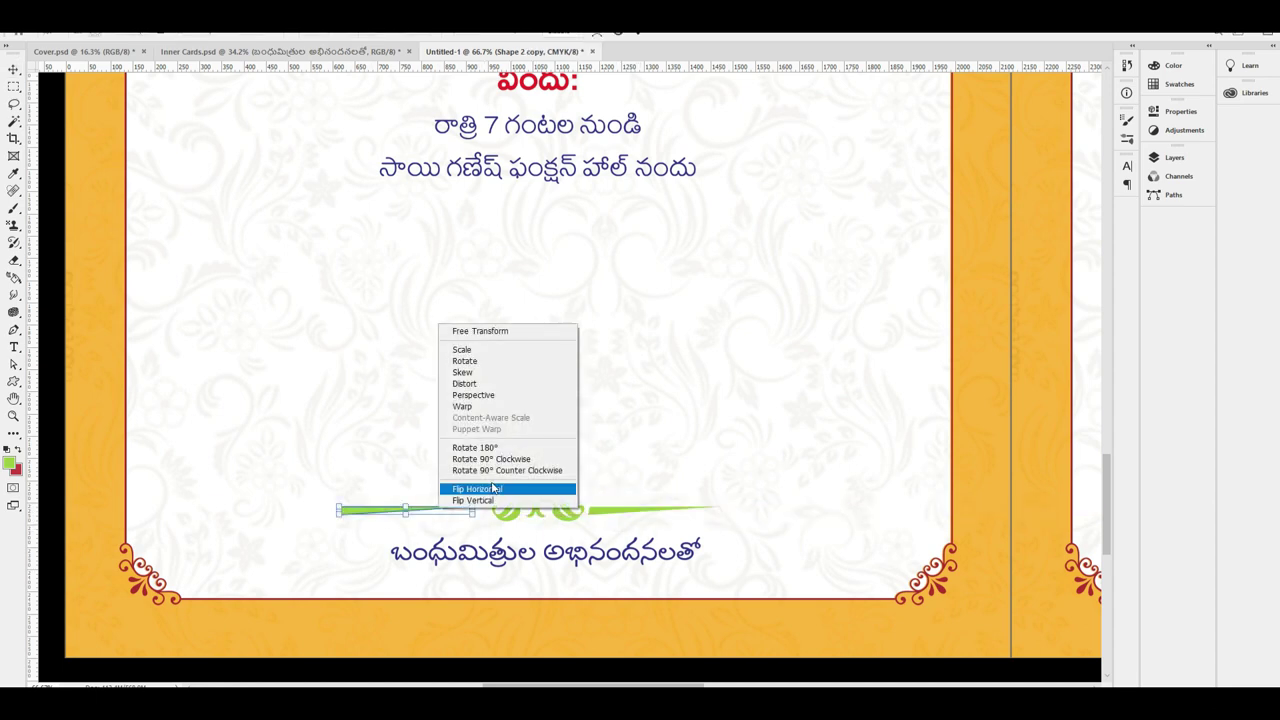
left_click(500, 488)
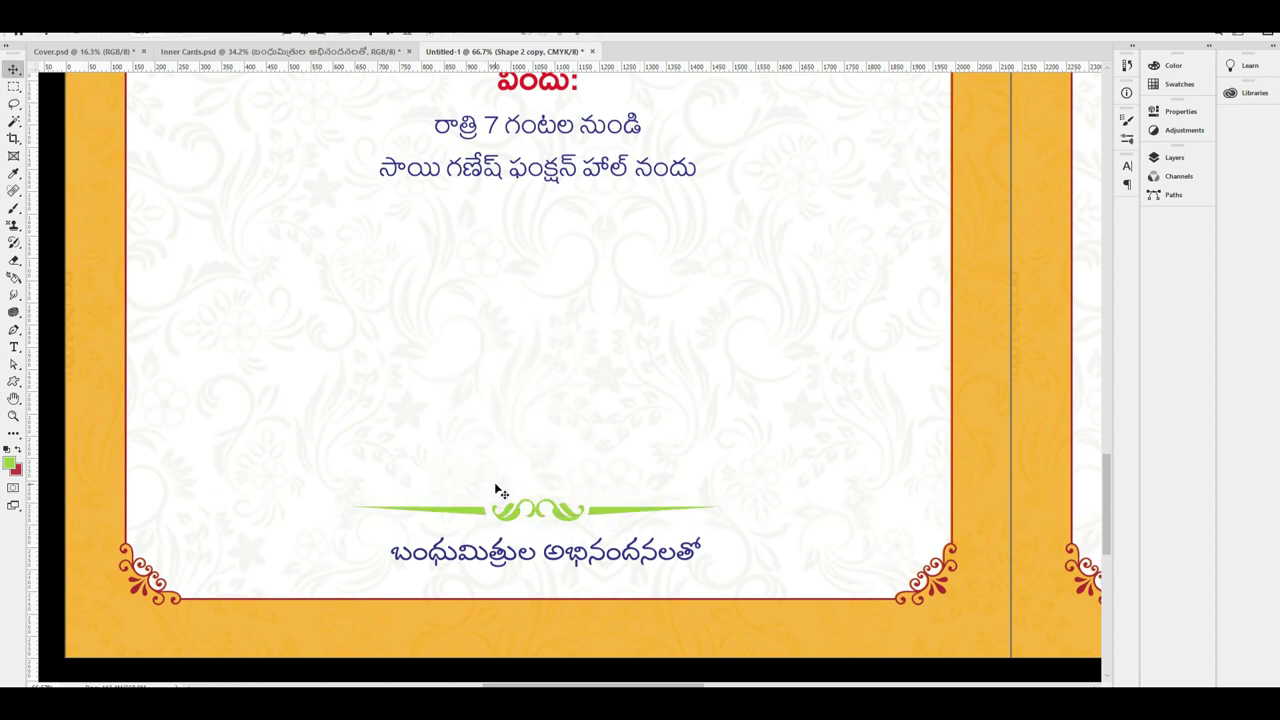
Move the venue text block slightly lower on Artboard 1 copy 3 and enlarge it a little
key("ctrl+minus")
key("ctrl+minus")
key("ctrl+minus")
key("ctrl+minus")
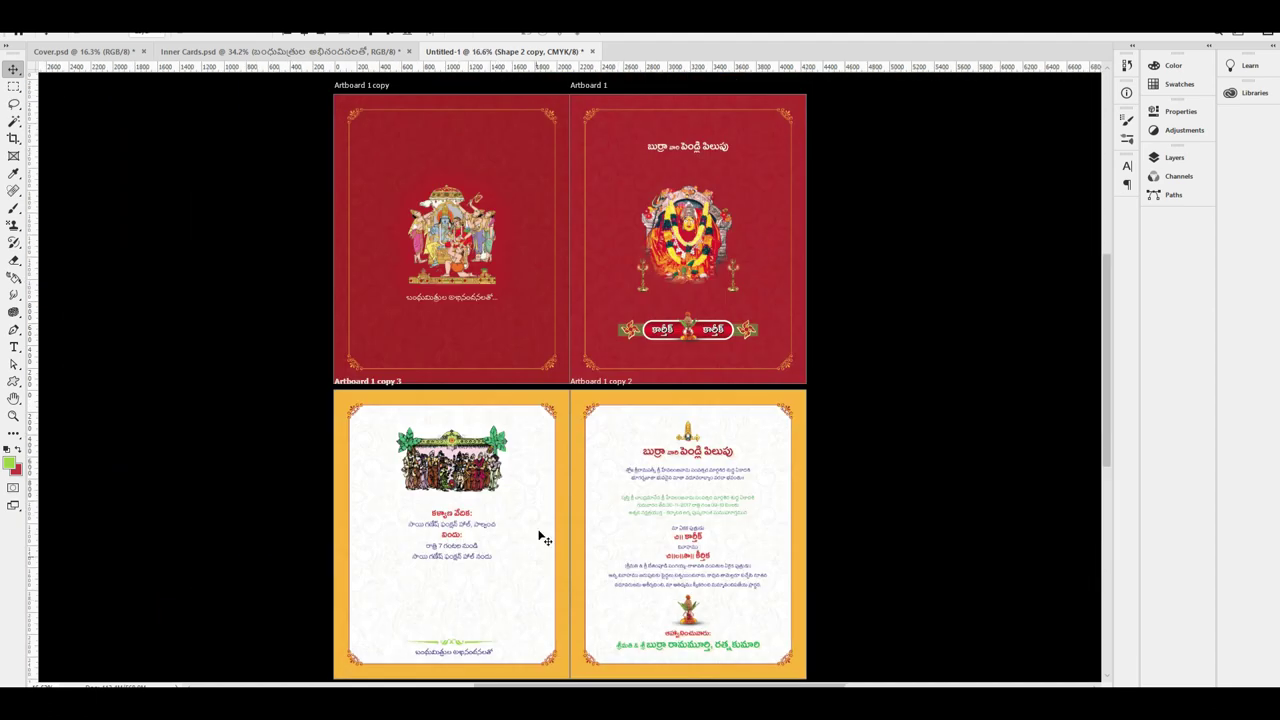
left_click(449, 517)
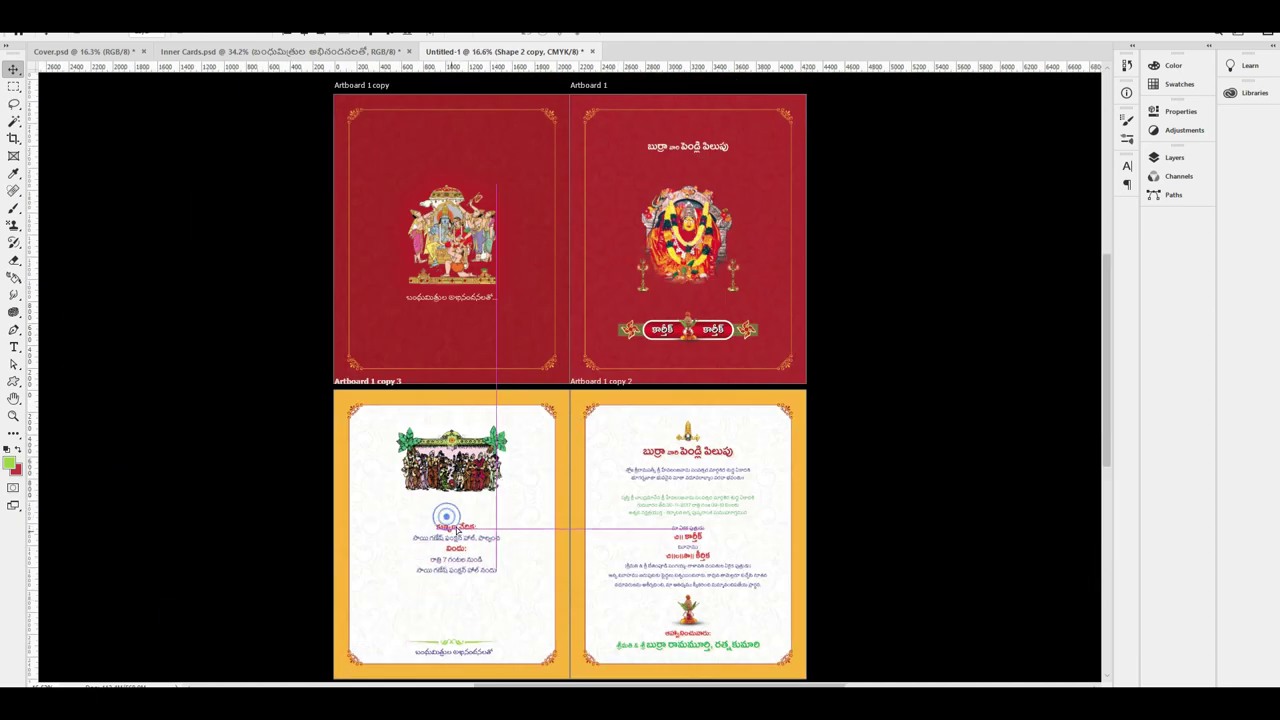
key("ctrl+t")
left_click_drag(489, 536, 504, 537)
key("Return")
Centre the venue text block horizontally on the artboard and shift it further down below the illustration
key("ctrl+a")
left_click(305, 34)
left_click(371, 33)
key("ctrl+d")
left_click_drag(430, 540, 432, 566)
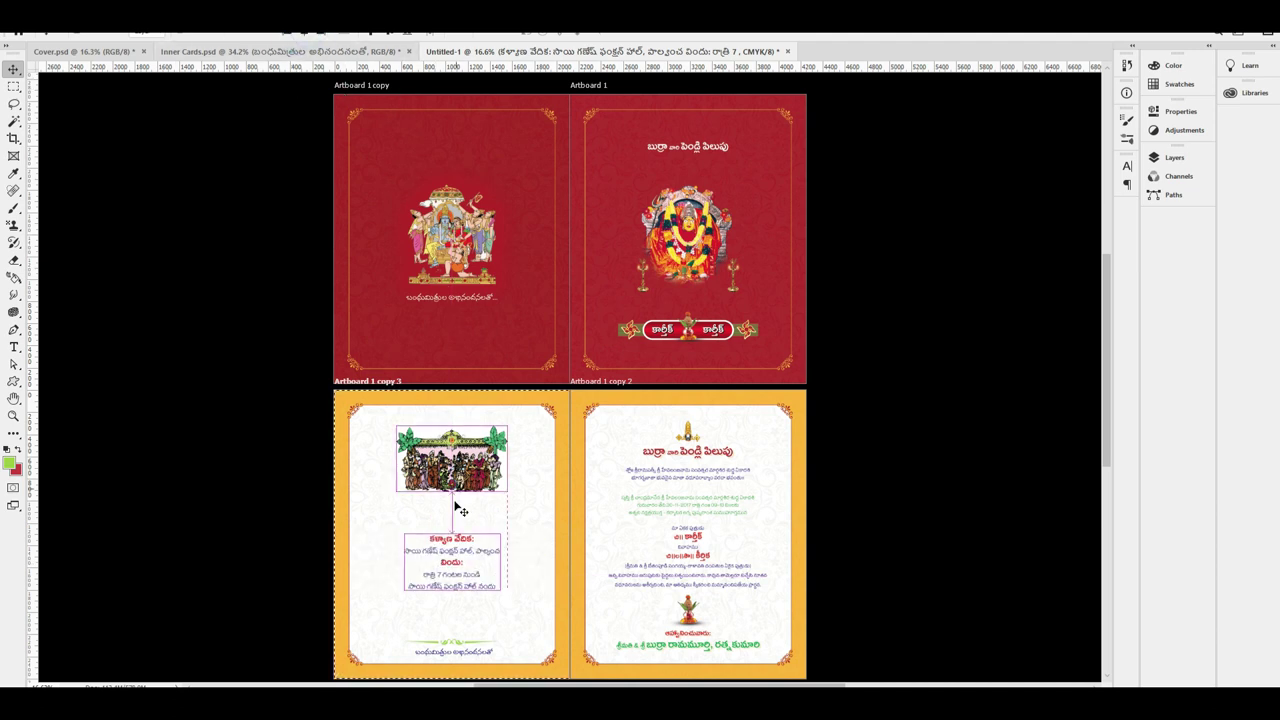
Lower the wedding illustration, raise the venue text slightly to tighten the gap, and keep both centred horizontally
left_click_drag(457, 460, 457, 484)
left_click(305, 32)
left_click_drag(466, 555, 461, 549)
left_click(304, 33)
key("ctrl+d")
key("ctrl+a")
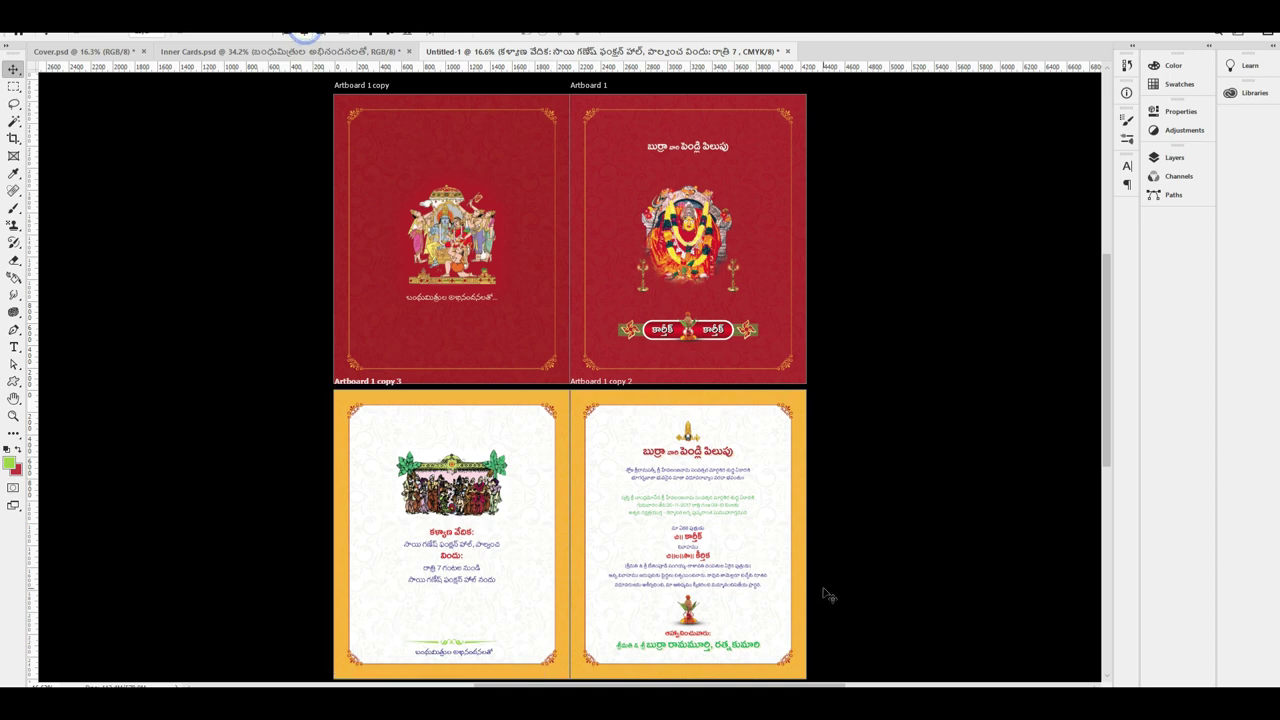
scroll(828, 594, "down", 2)
scroll(795, 576, "up", 3)
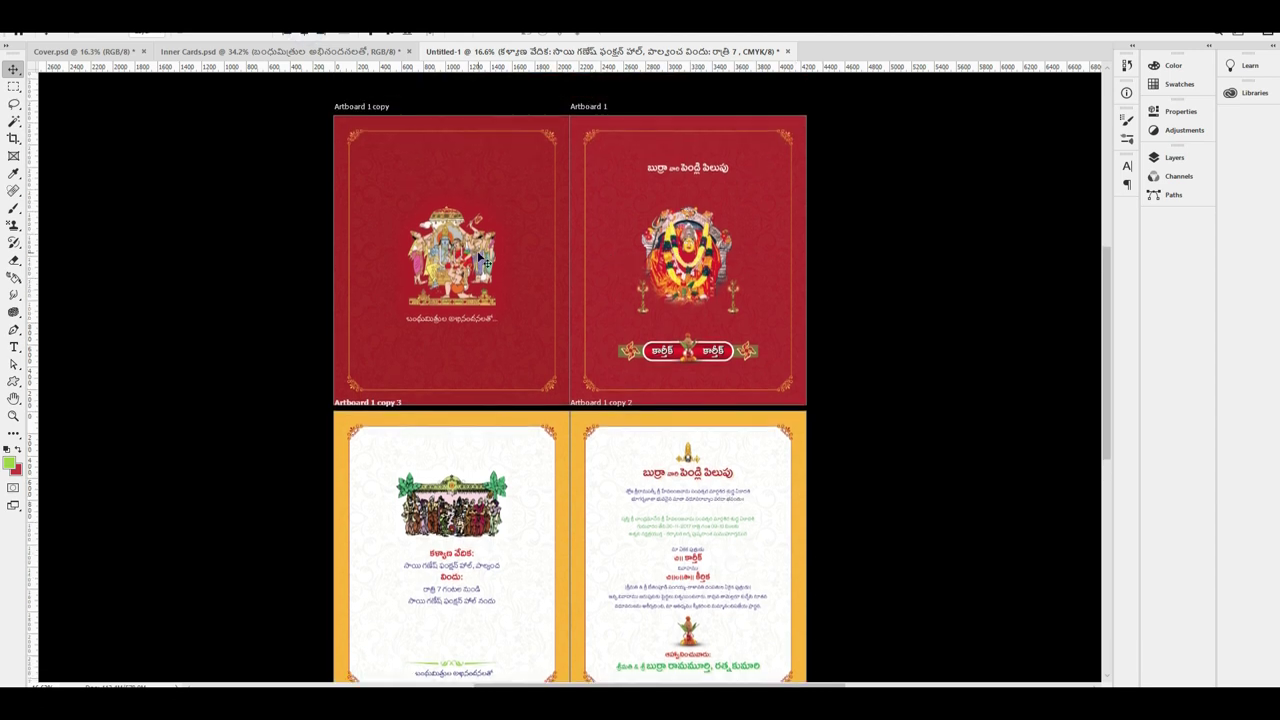
scroll(671, 486, "down", 2)
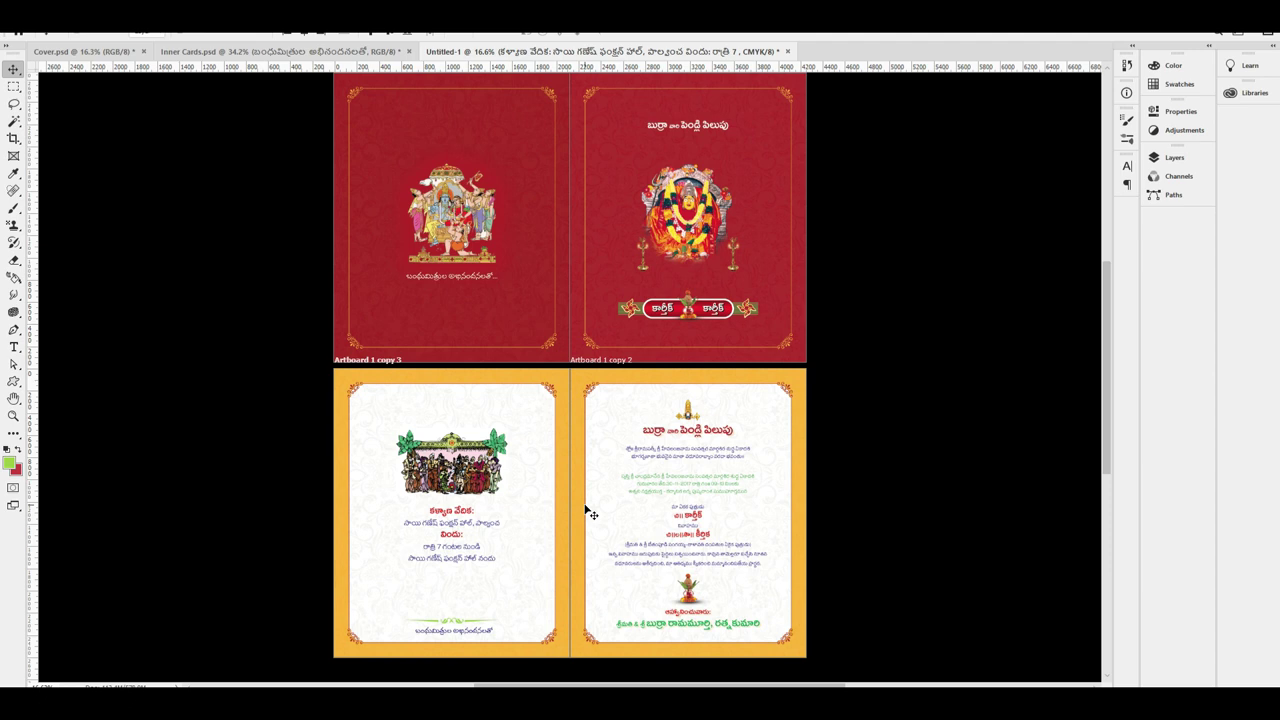
scroll(777, 534, "up", 2)
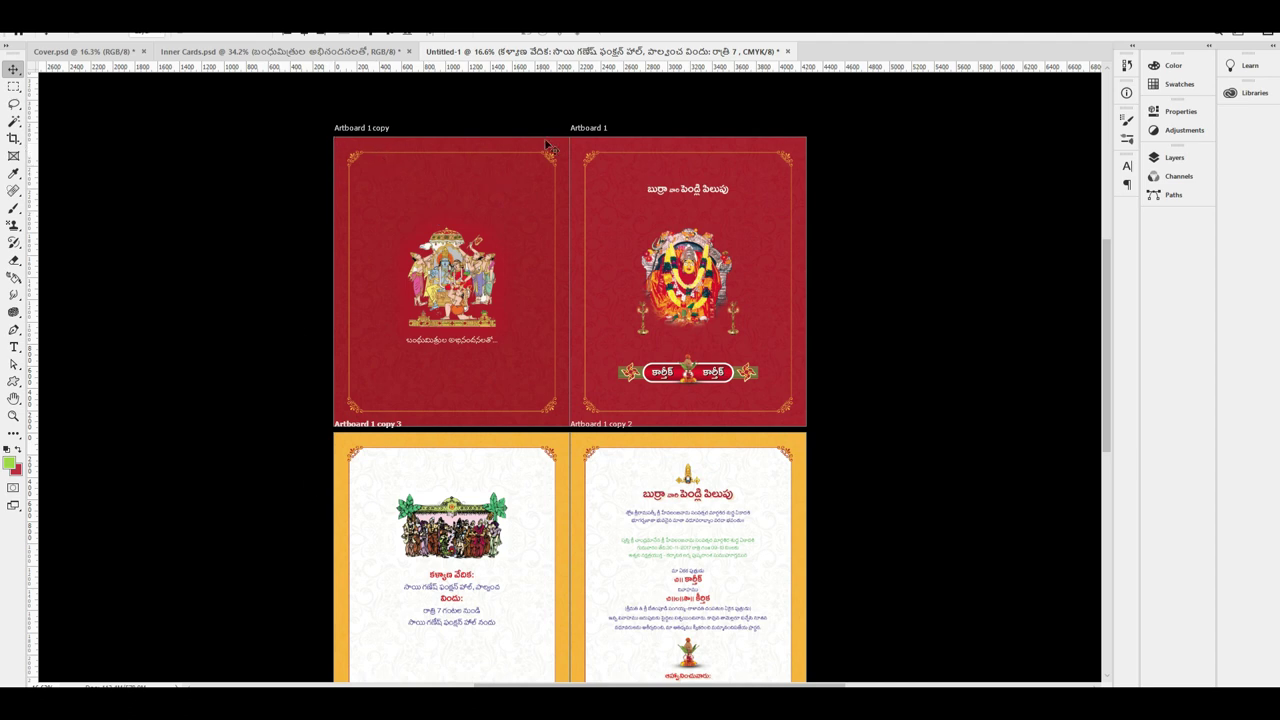
Select the gold corner border group on Artboard 1 copy, try shifting it and undo the move
left_click(363, 164)
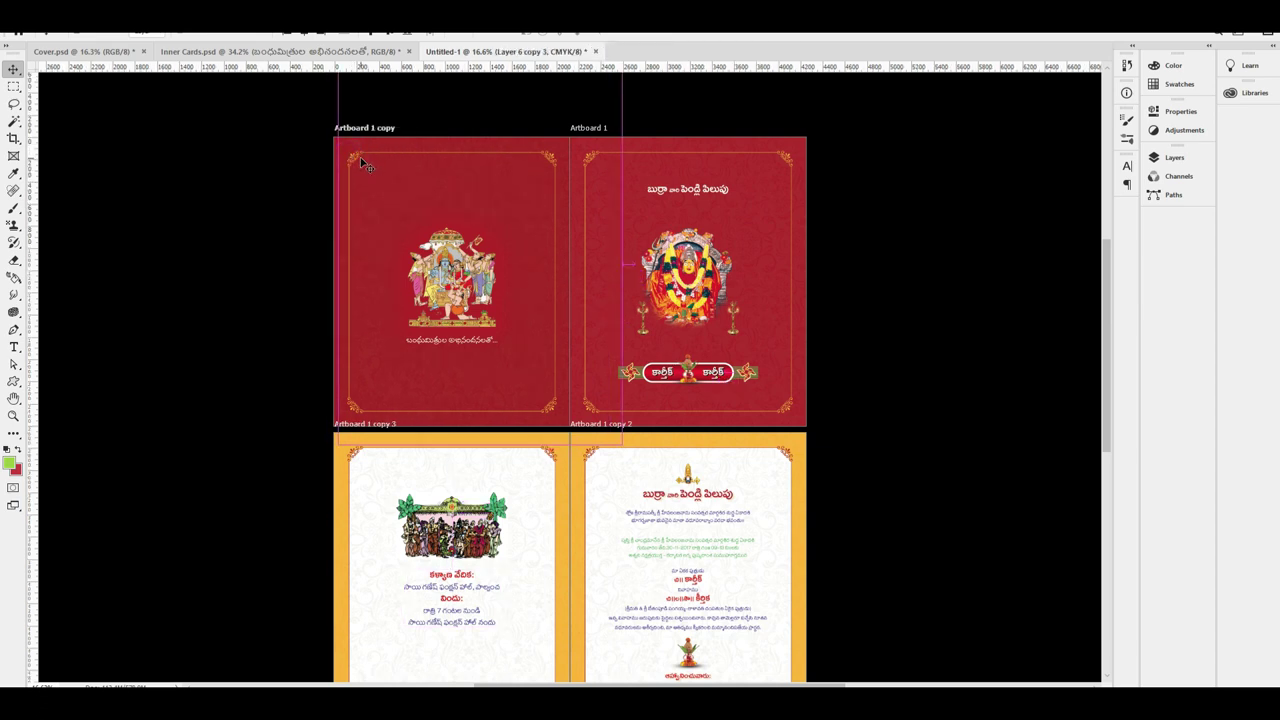
right_click(355, 159)
left_click(406, 176)
right_click(348, 159)
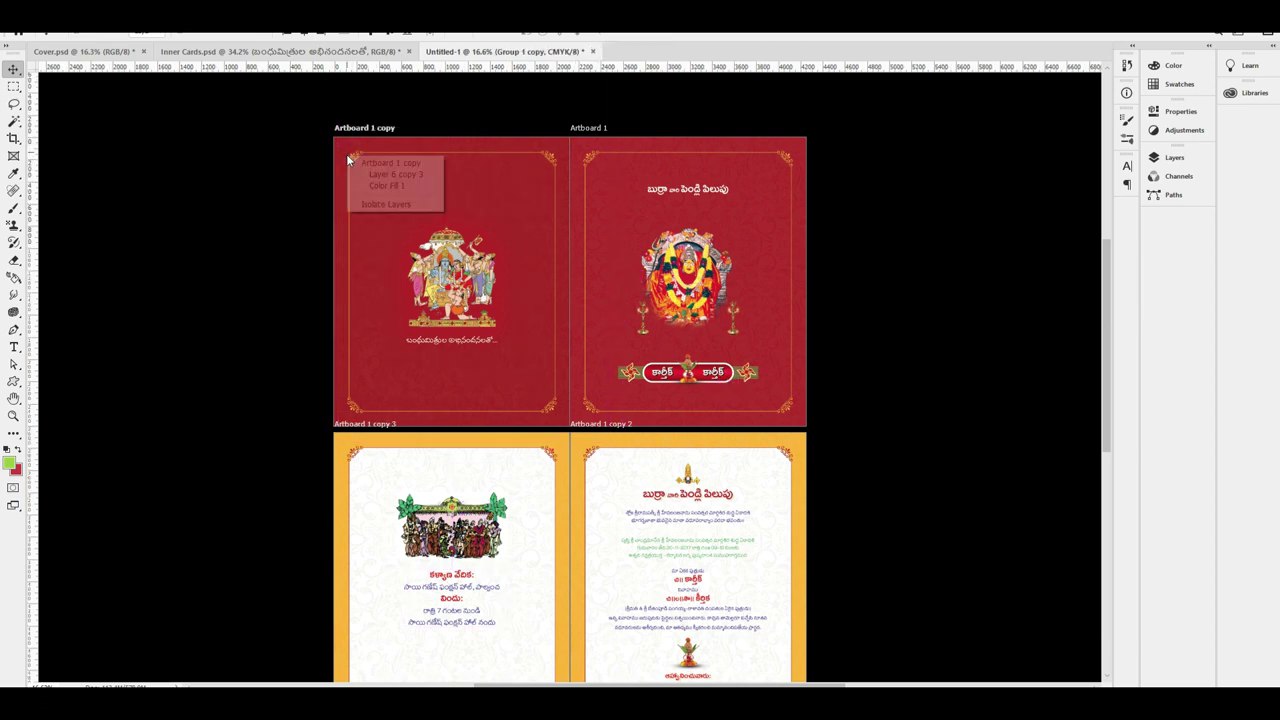
left_click(389, 135)
right_click(355, 158)
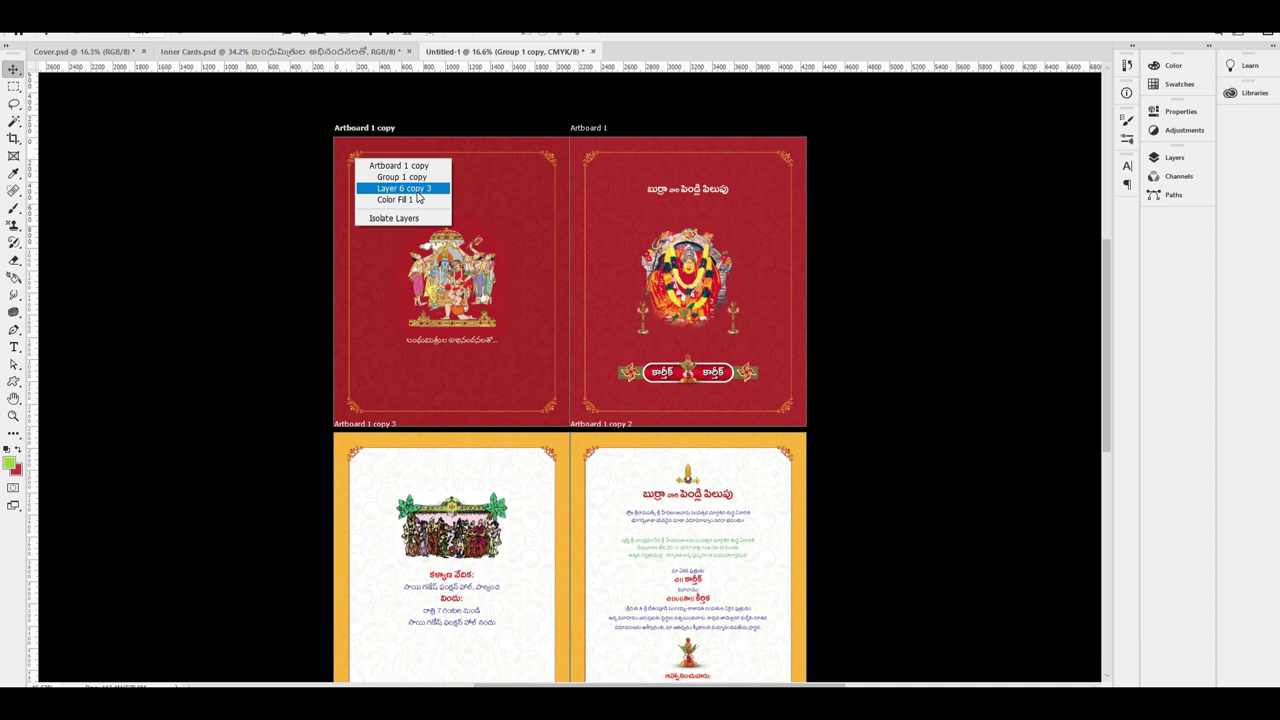
left_click(408, 190)
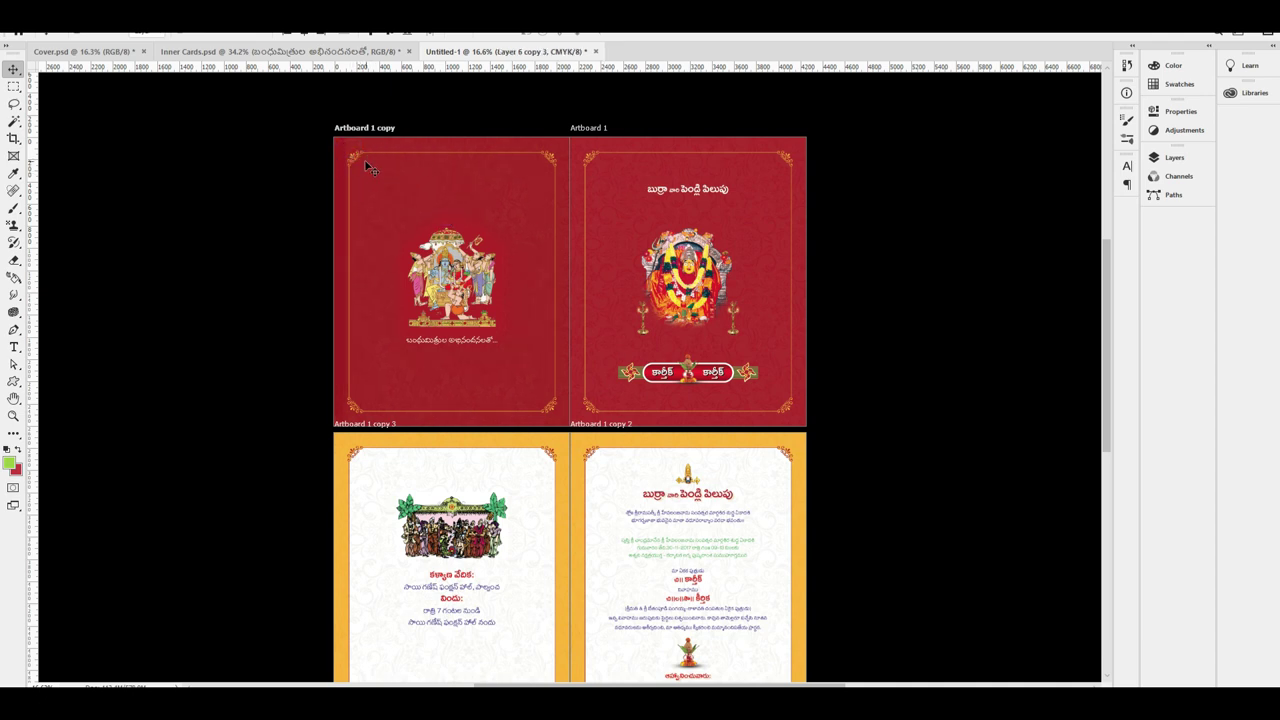
right_click(356, 160)
left_click(412, 183)
left_click_drag(351, 157, 399, 205)
key("ctrl+z")
Scale the gold border on Artboard 1 copy down slightly so it sits further inside the red cover
scroll(410, 196, "down", 3)
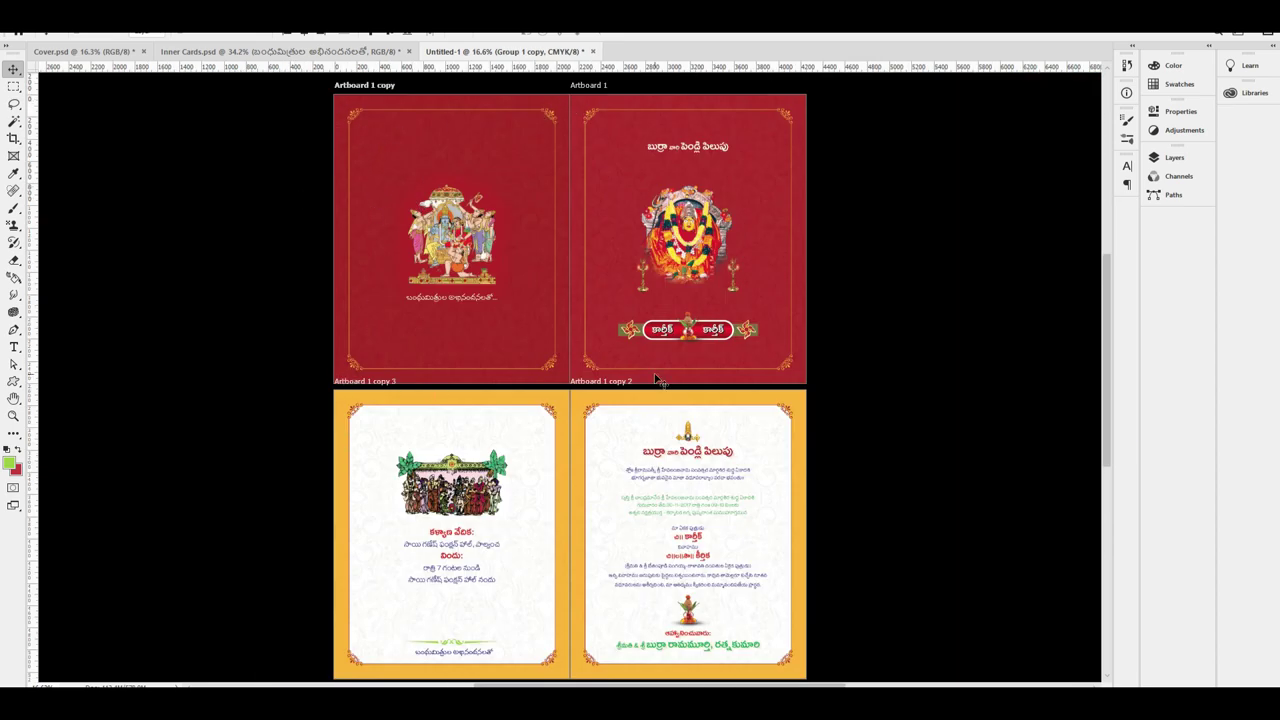
key("ctrl+t")
left_click_drag(347, 238, 371, 251)
key("Return")
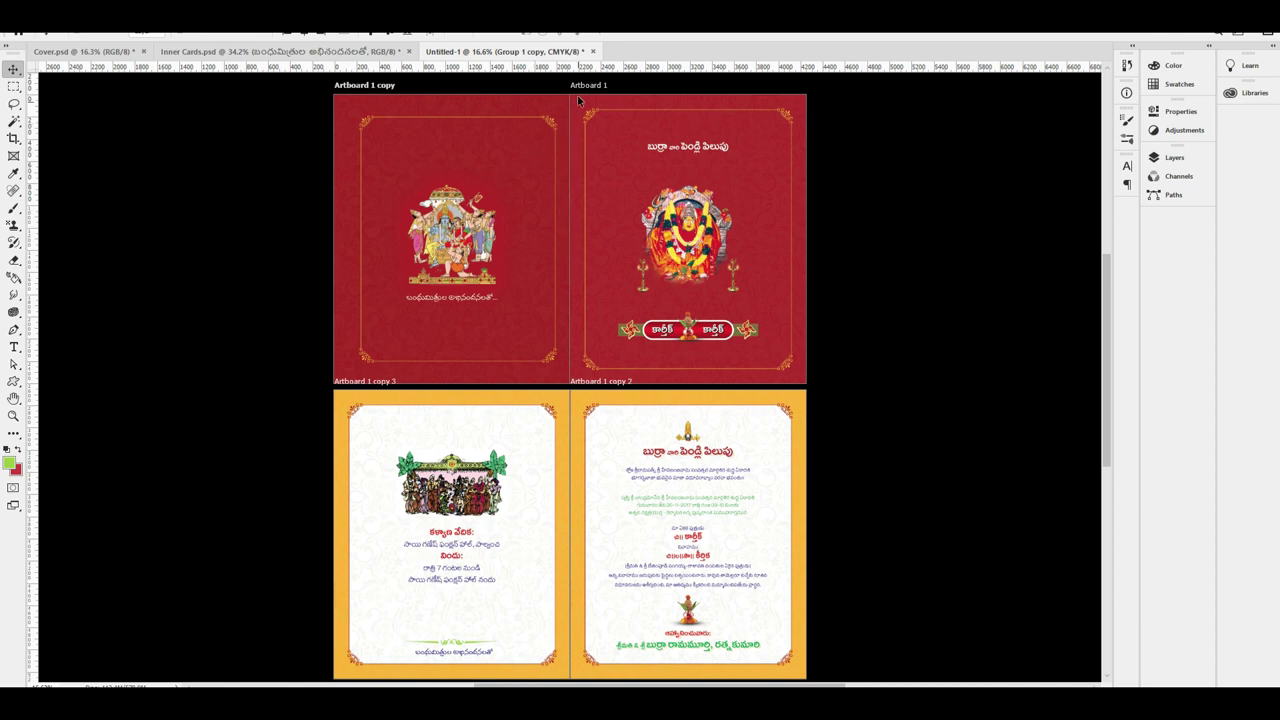
Align the reduced gold border to the horizontal centre of Artboard 1 copy and nudge it slightly right
key("ctrl+a")
left_click(304, 33)
key("ctrl+d")
key("shift+Right")
key("shift+Right")
key("shift+Right")
Select the gold border group on the Artboard 1 front cover
right_click(590, 118)
left_click(612, 129)
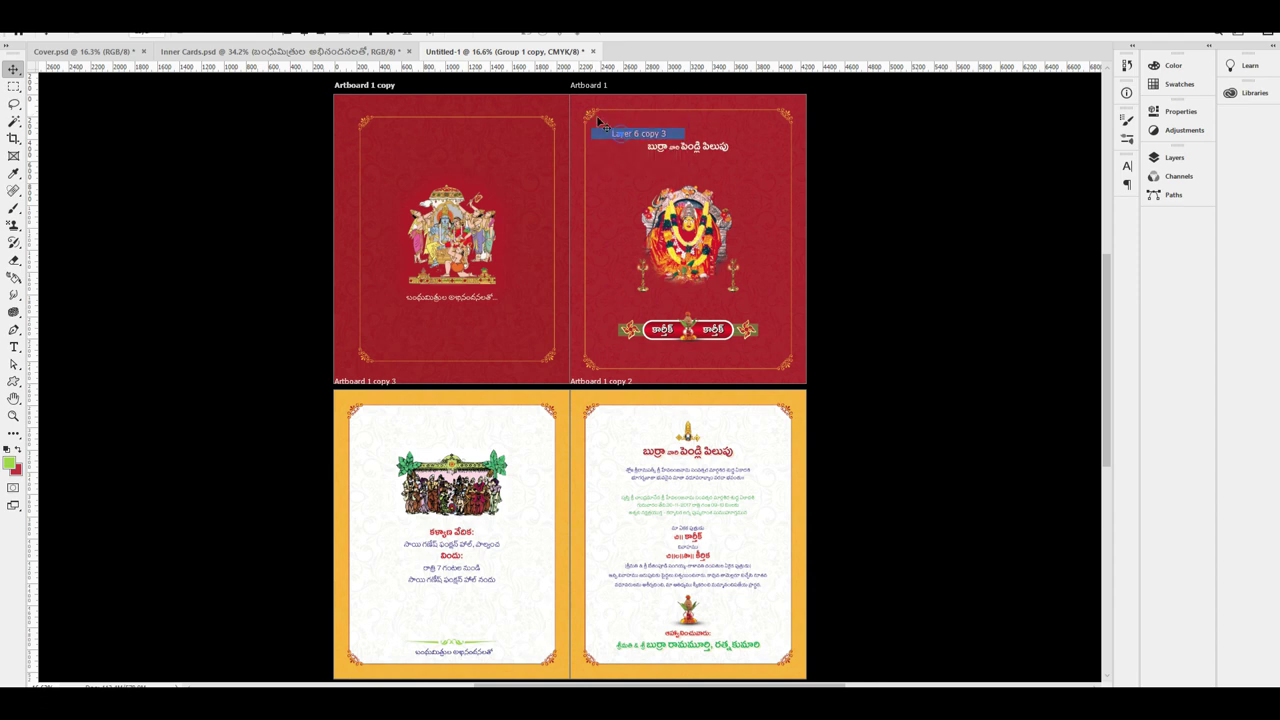
right_click(590, 118)
left_click(612, 177)
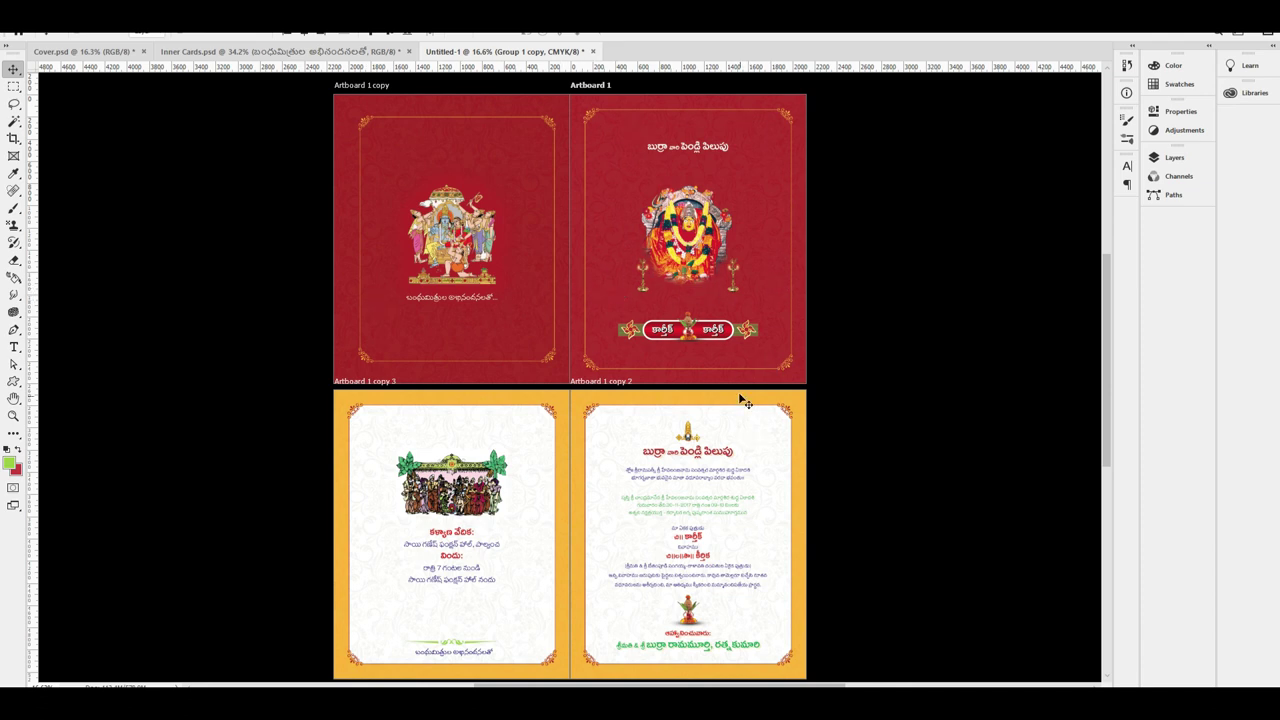
Review the layout of the red covers and the gold-bordered inner pages across all four artboards
scroll(700, 440, "down", 1)
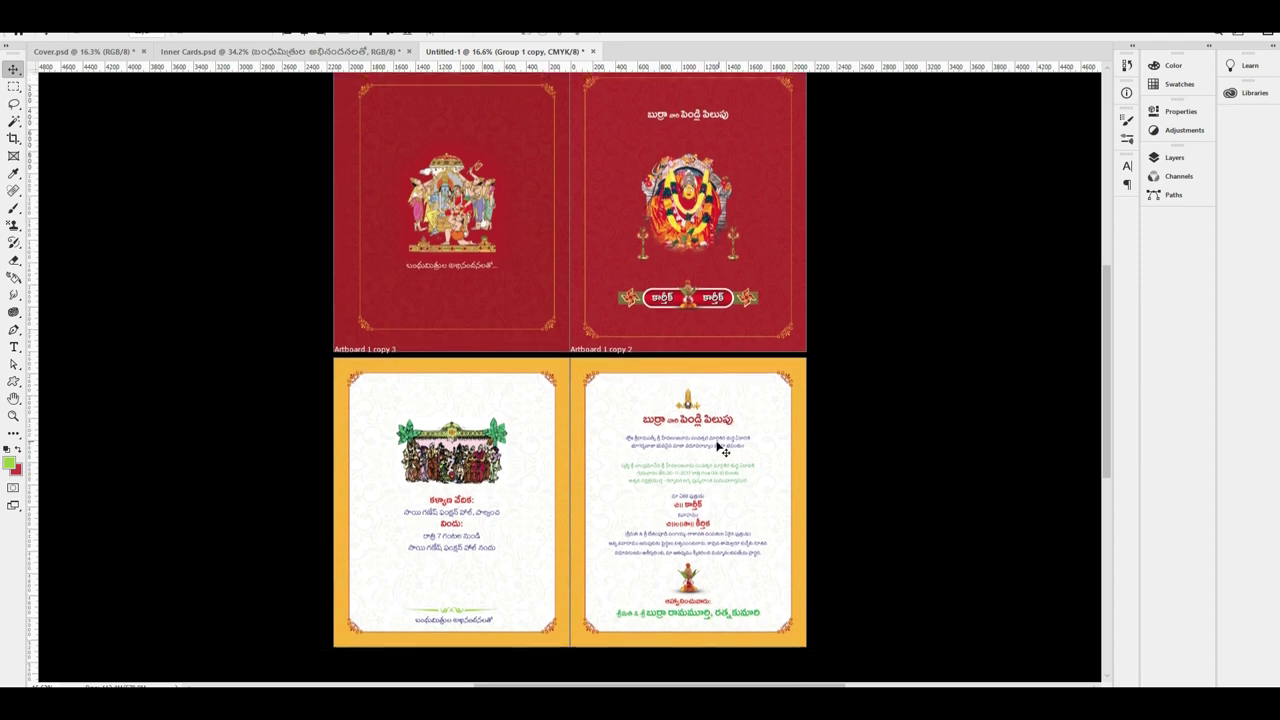
scroll(620, 355, "up", 2)
scroll(547, 335, "down", 2)
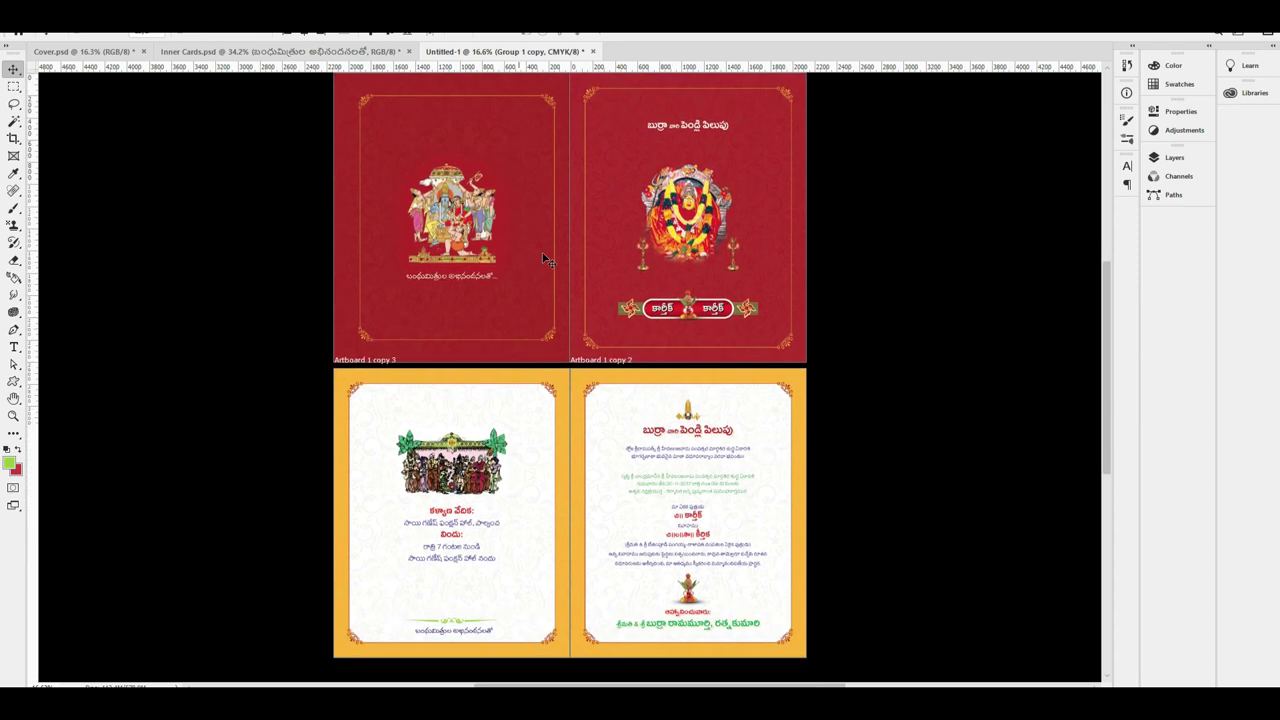
scroll(590, 205, "up", 1)
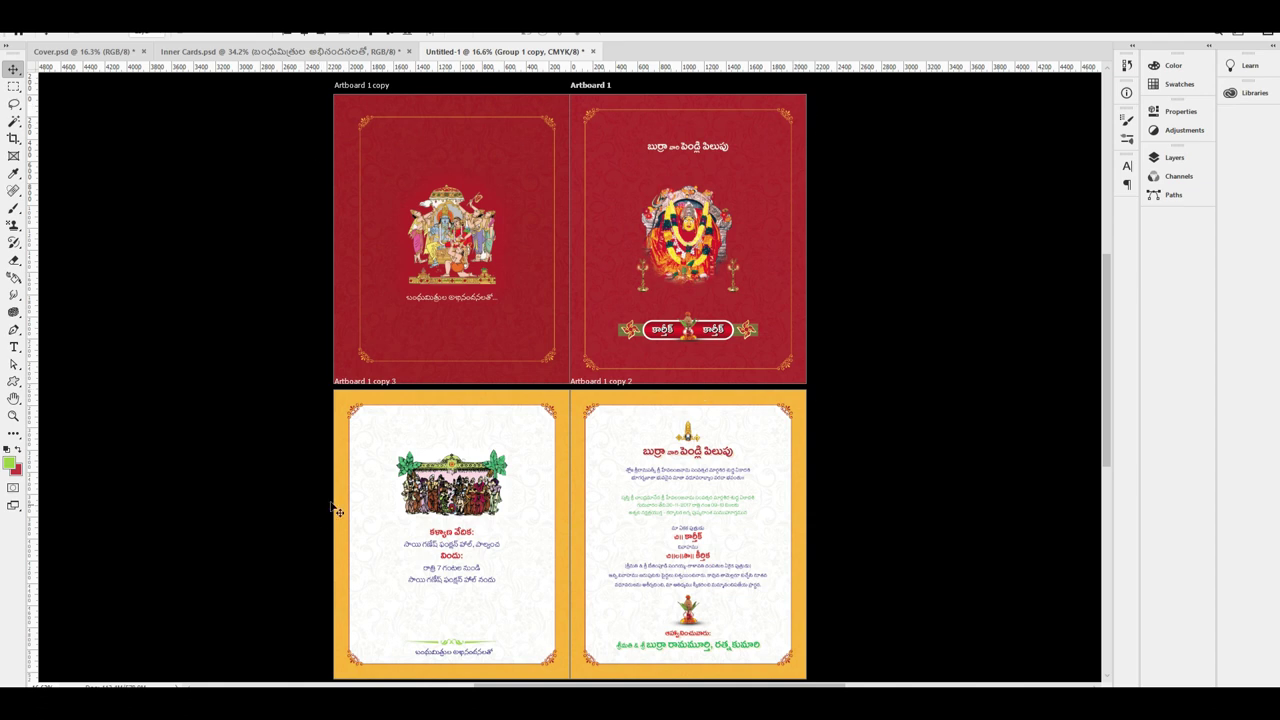
scroll(470, 480, "down", 2)
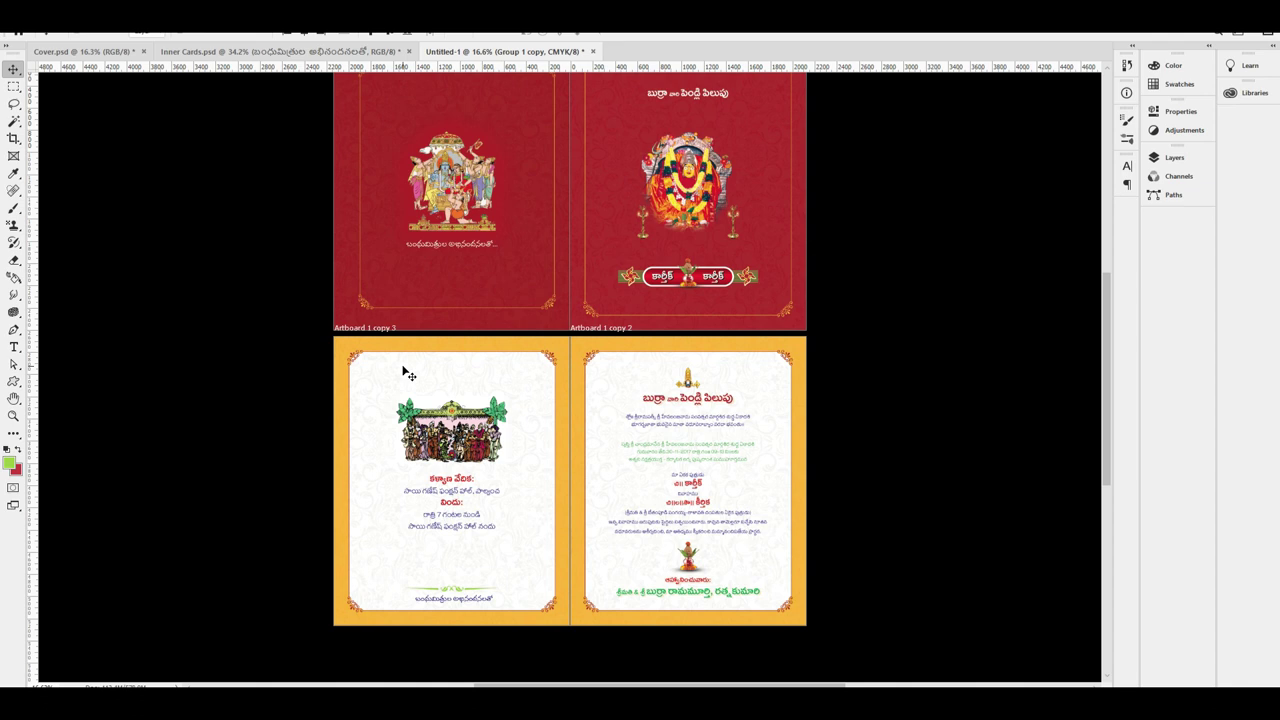
scroll(923, 374, "up", 1)
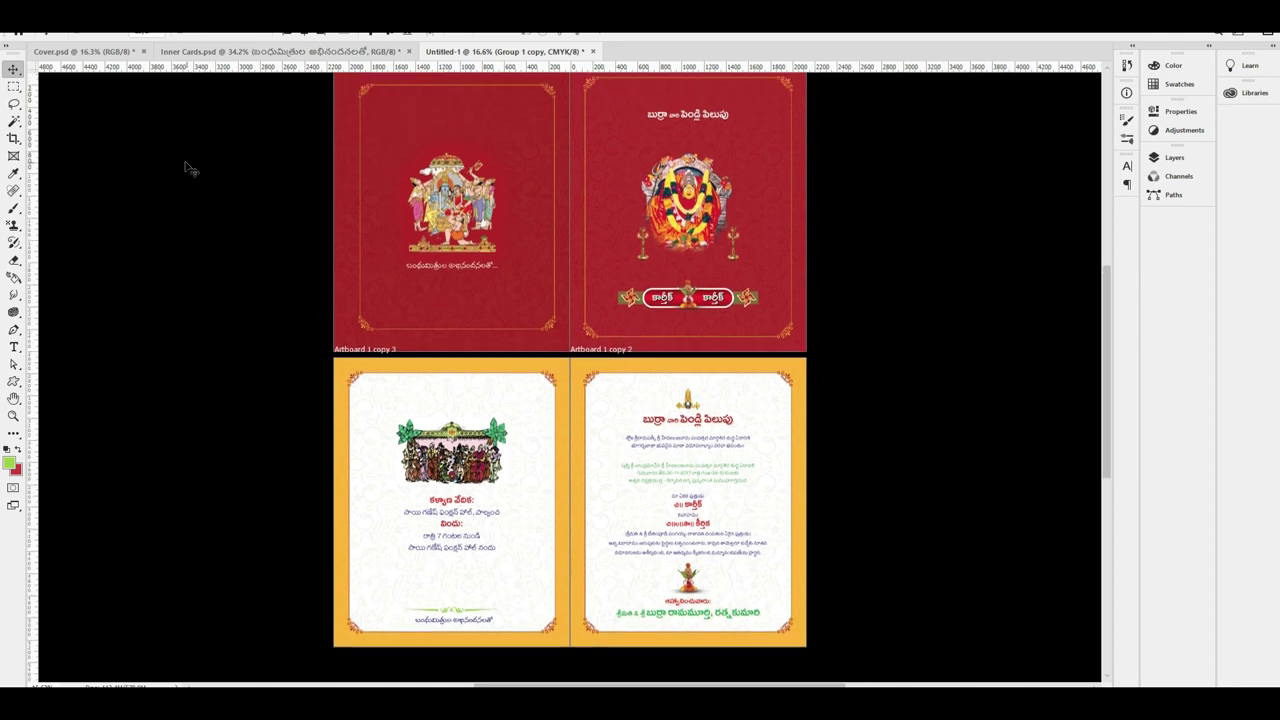
Compare the envelope design in Cover.psd with the four wedding card artboards in Untitled-1
left_click(77, 52)
scroll(690, 310, "up", 4)
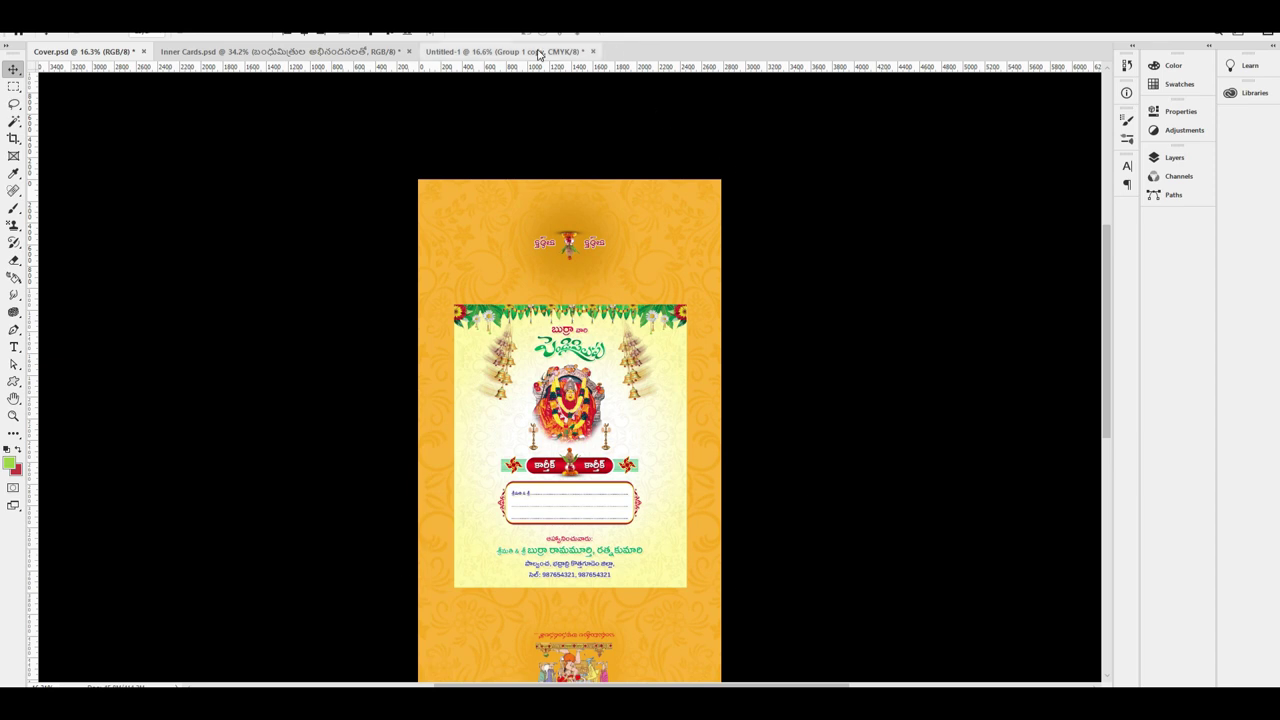
left_click(505, 51)
scroll(589, 276, "up", 1)
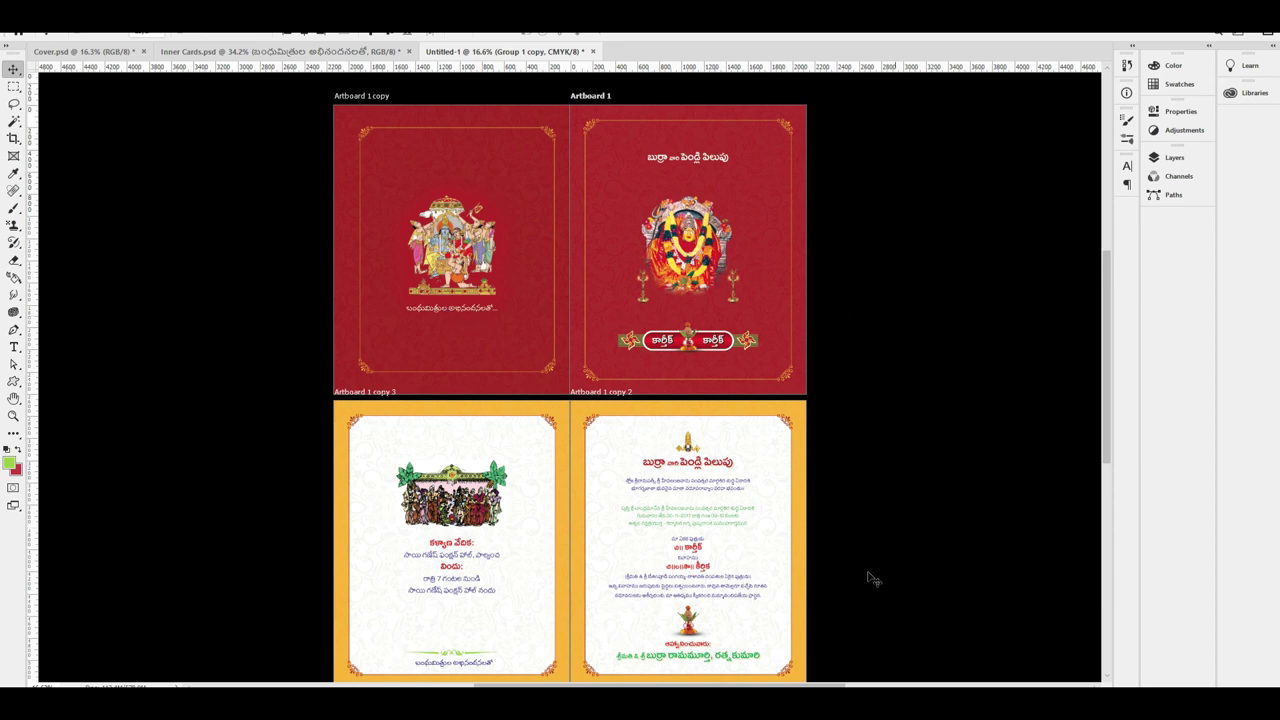
scroll(300, 315, "down", 1)
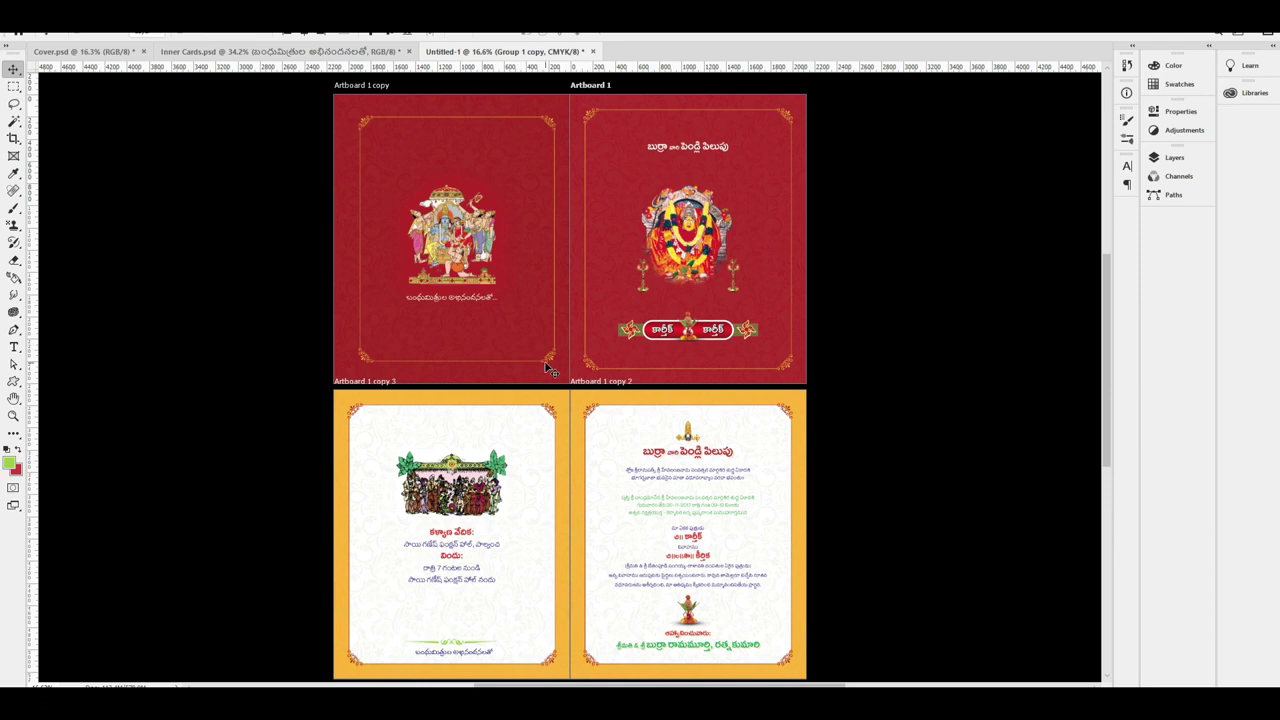
scroll(506, 500, "up", 5)
left_click(85, 51)
scroll(570, 450, "down", 3)
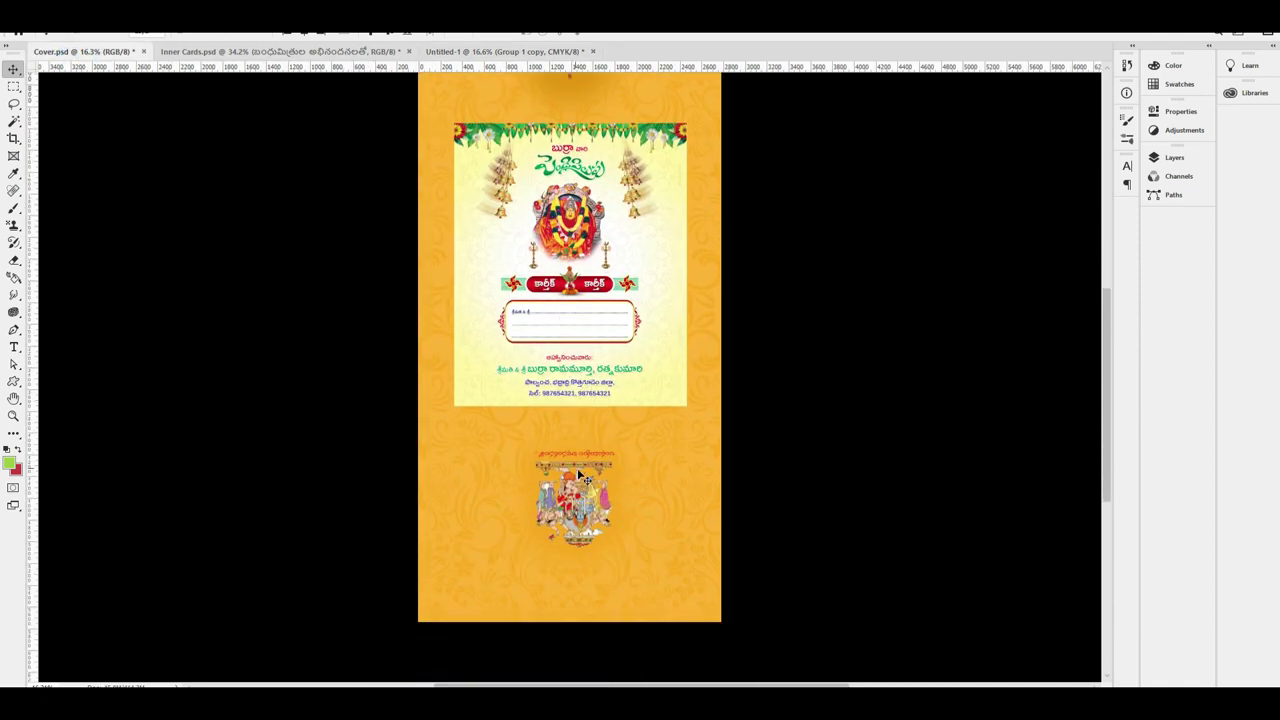
scroll(650, 380, "up", 2)
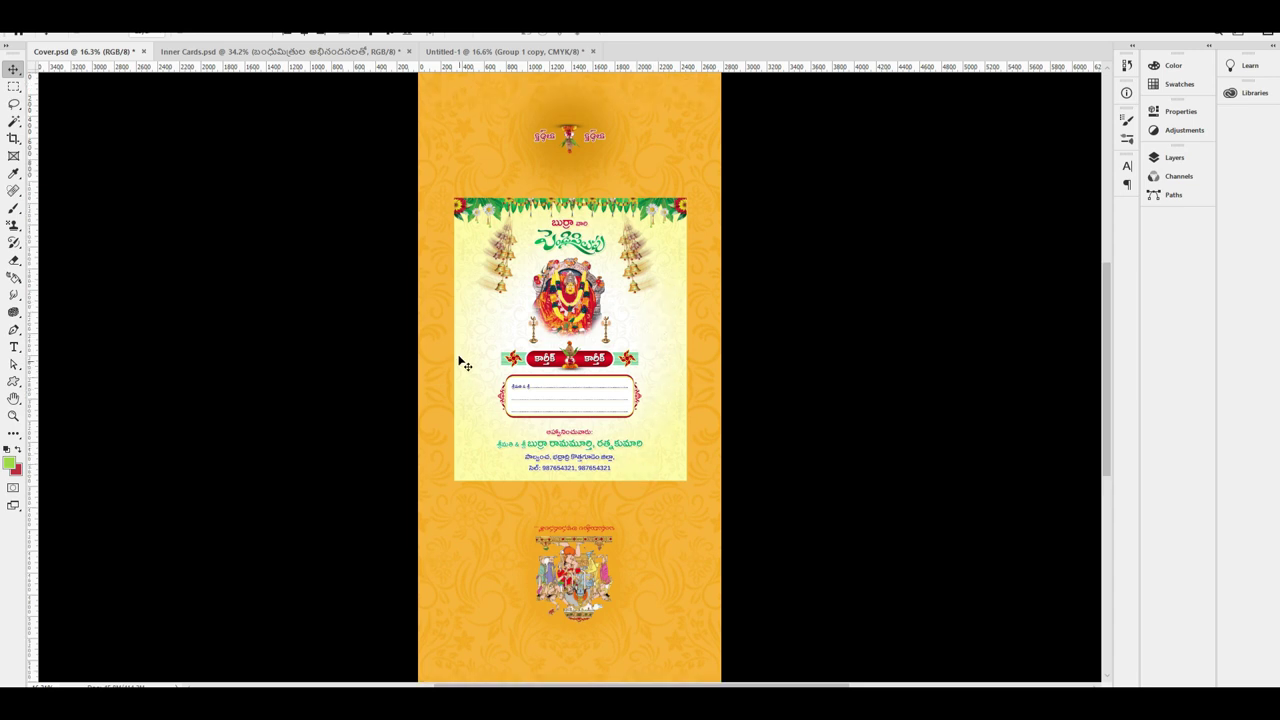
left_click(460, 55)
scroll(592, 400, "down", 5)
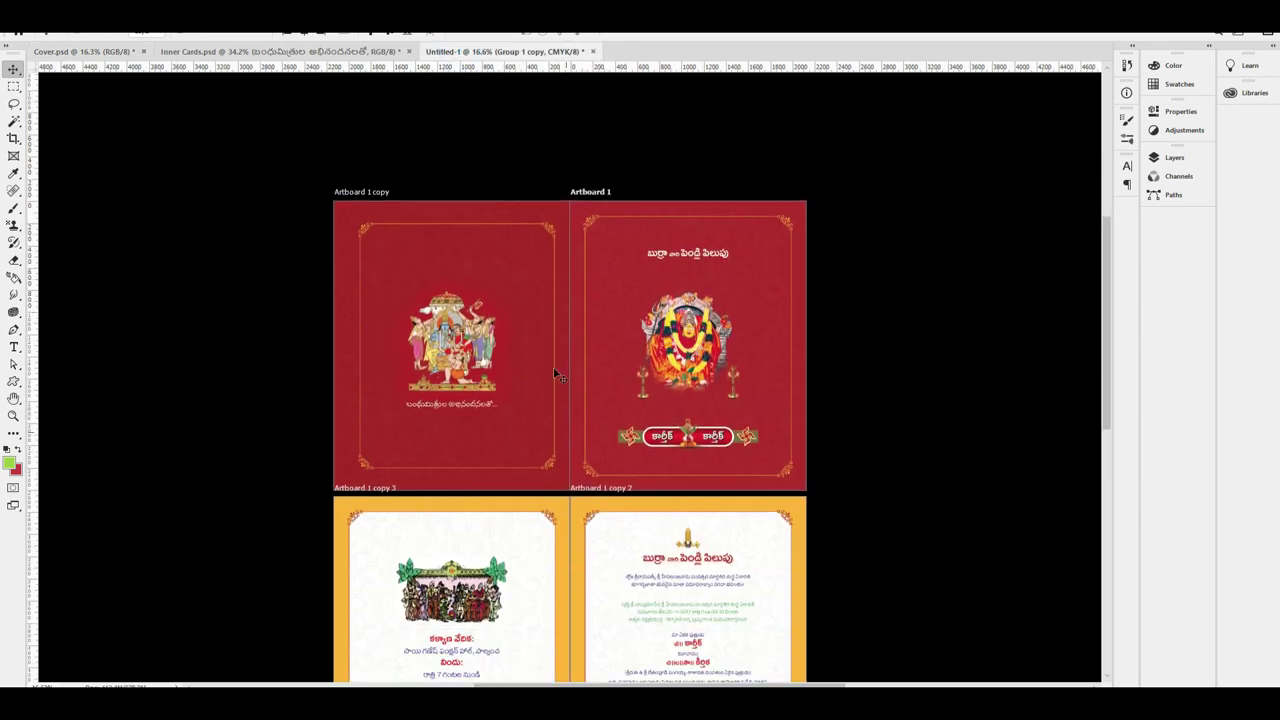
scroll(566, 549, "down", 2)
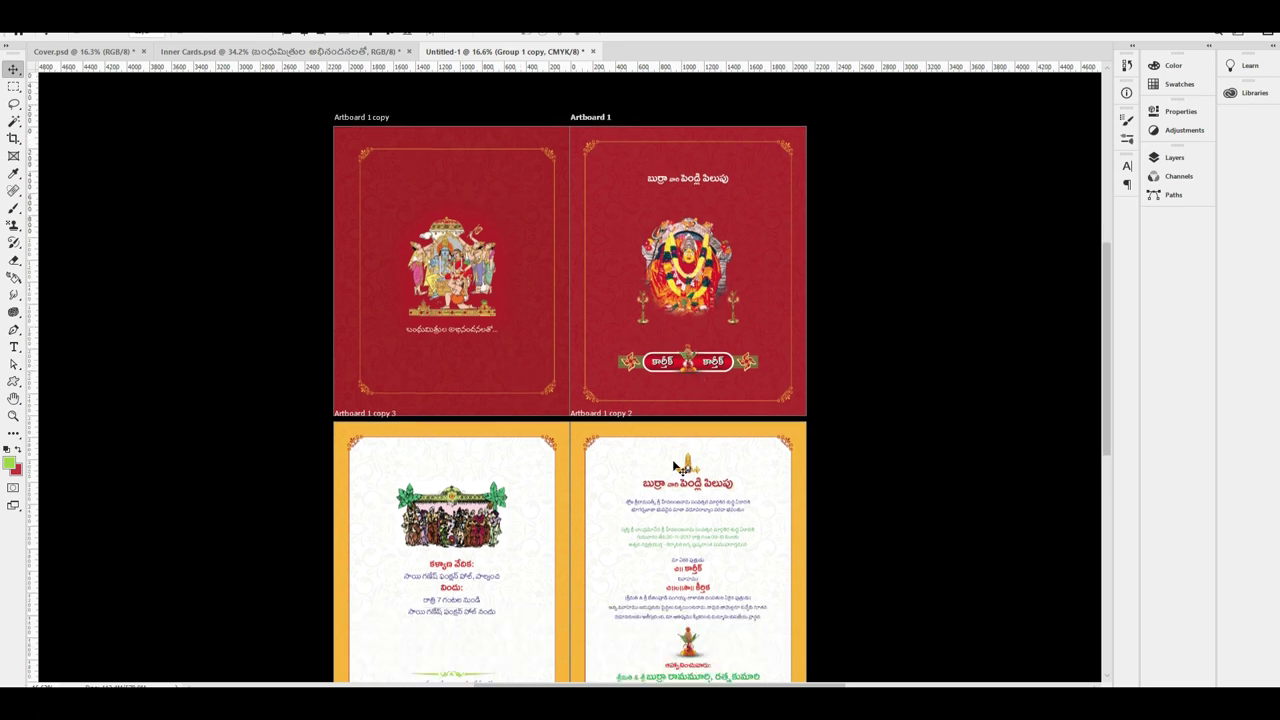
left_click(108, 51)
left_click(451, 53)
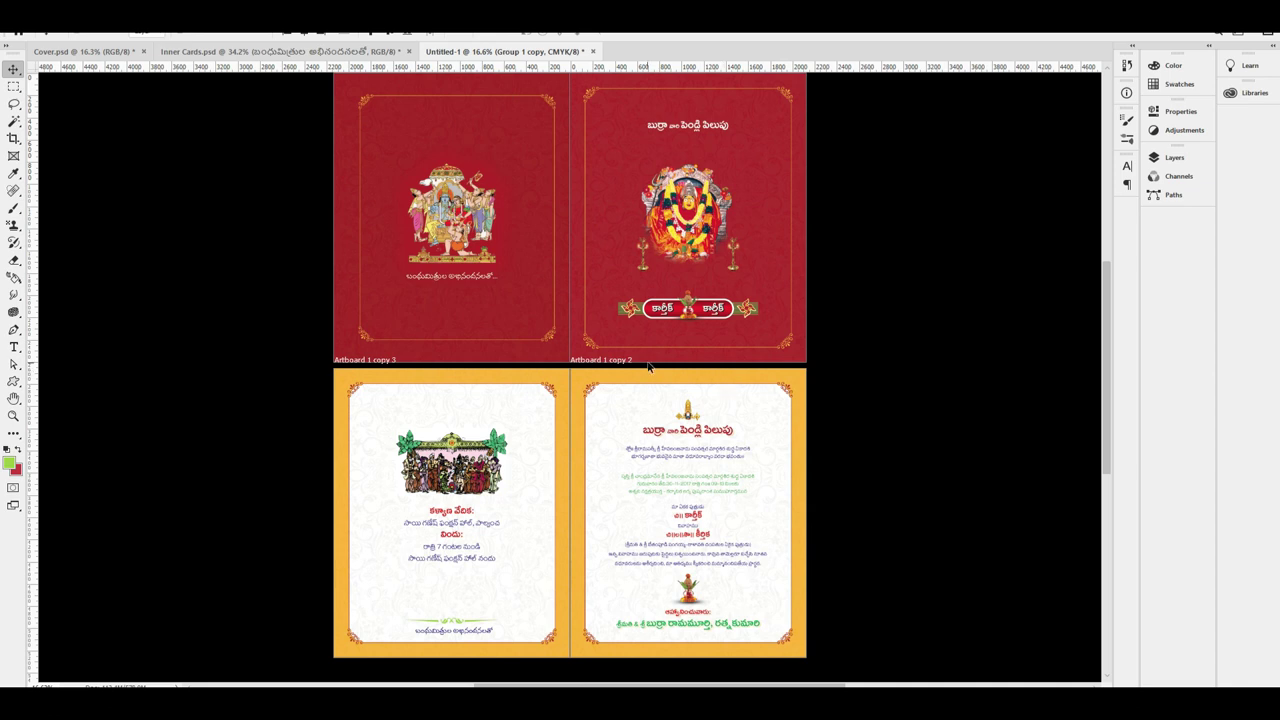
scroll(675, 372, "down", 1)
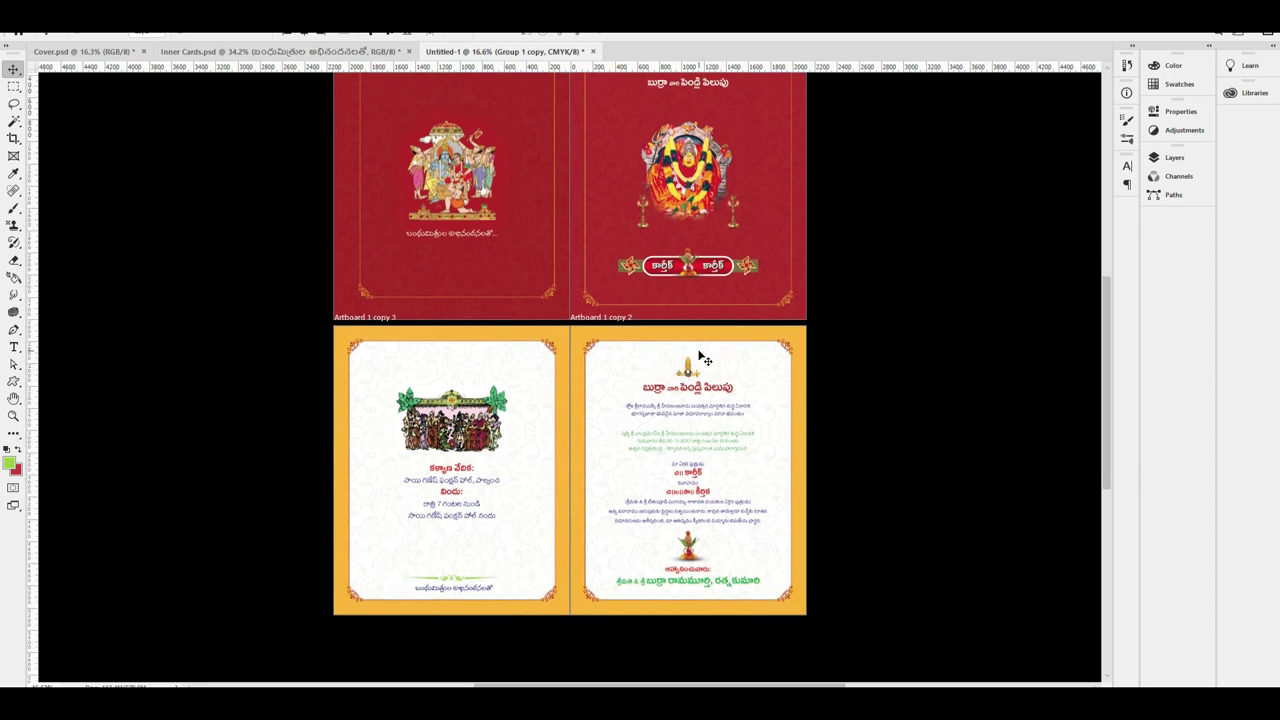